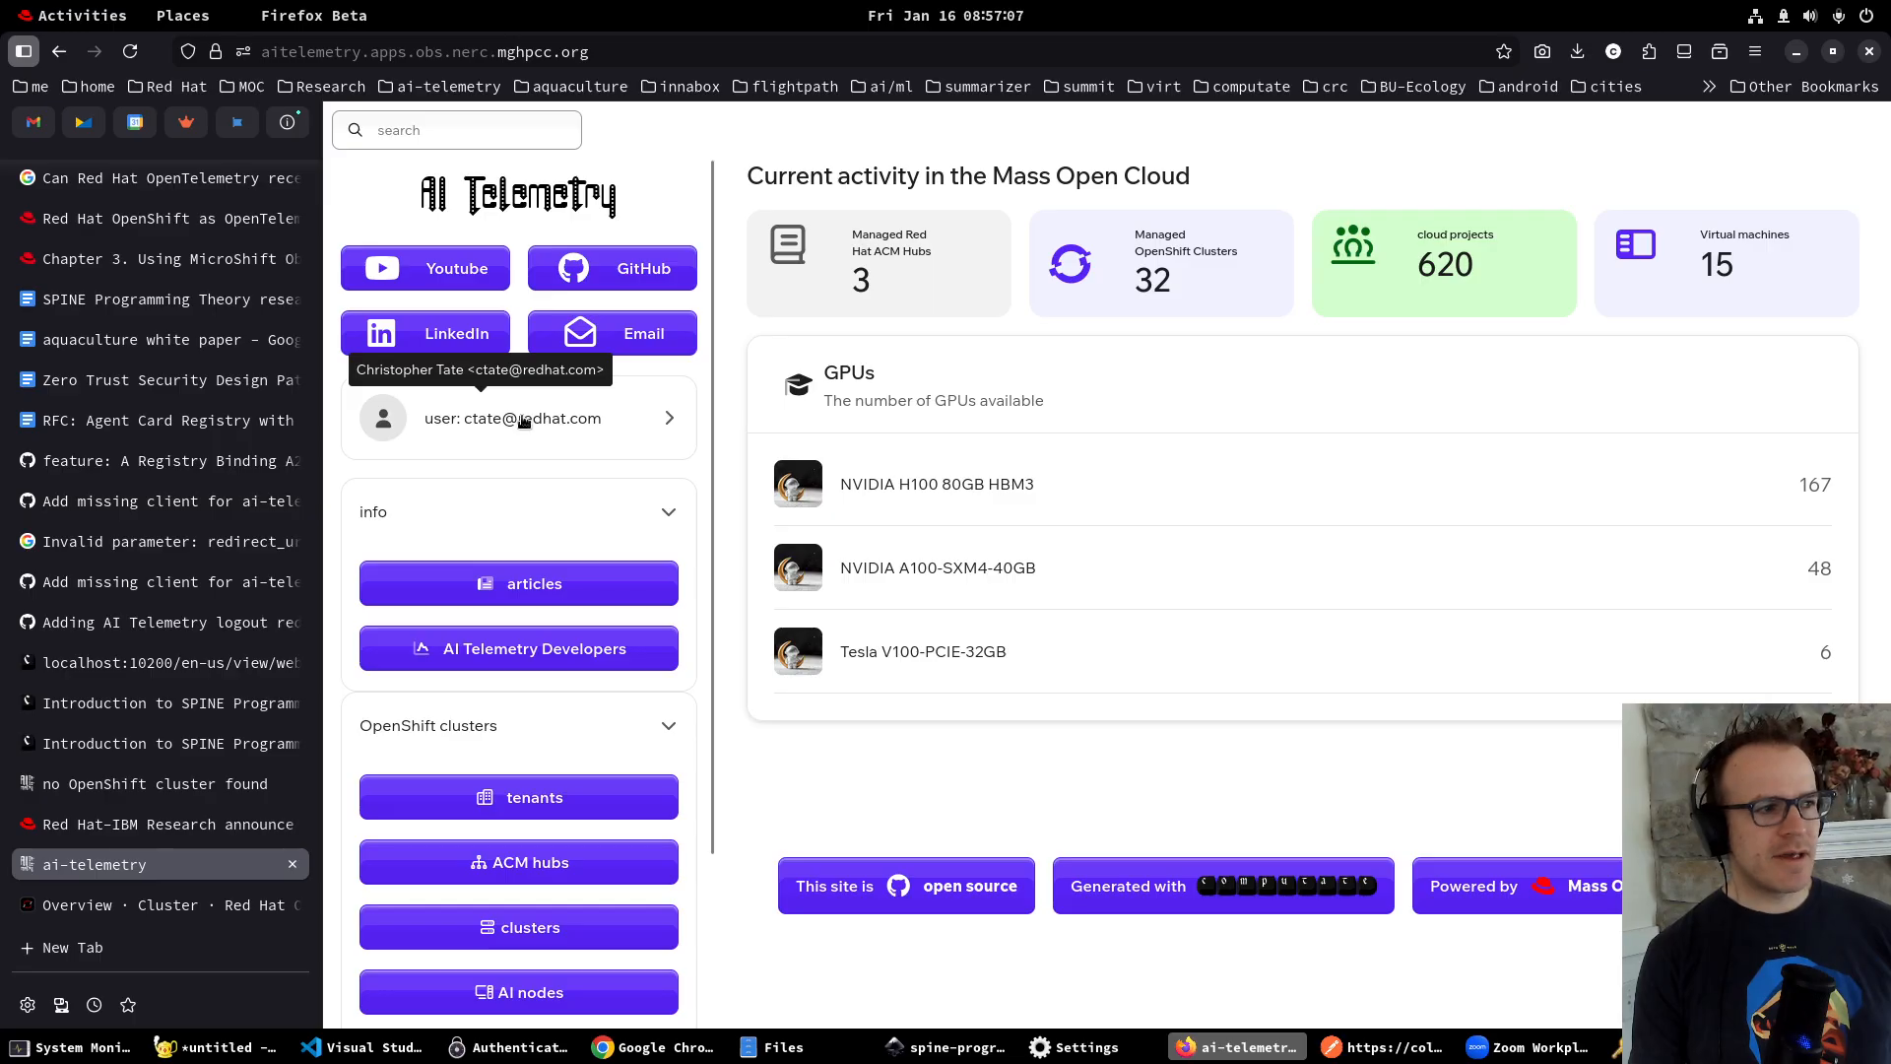
Expand the signed-in user's section in AI Telemetry to show the user groups and current scopes.
left_click(523, 420)
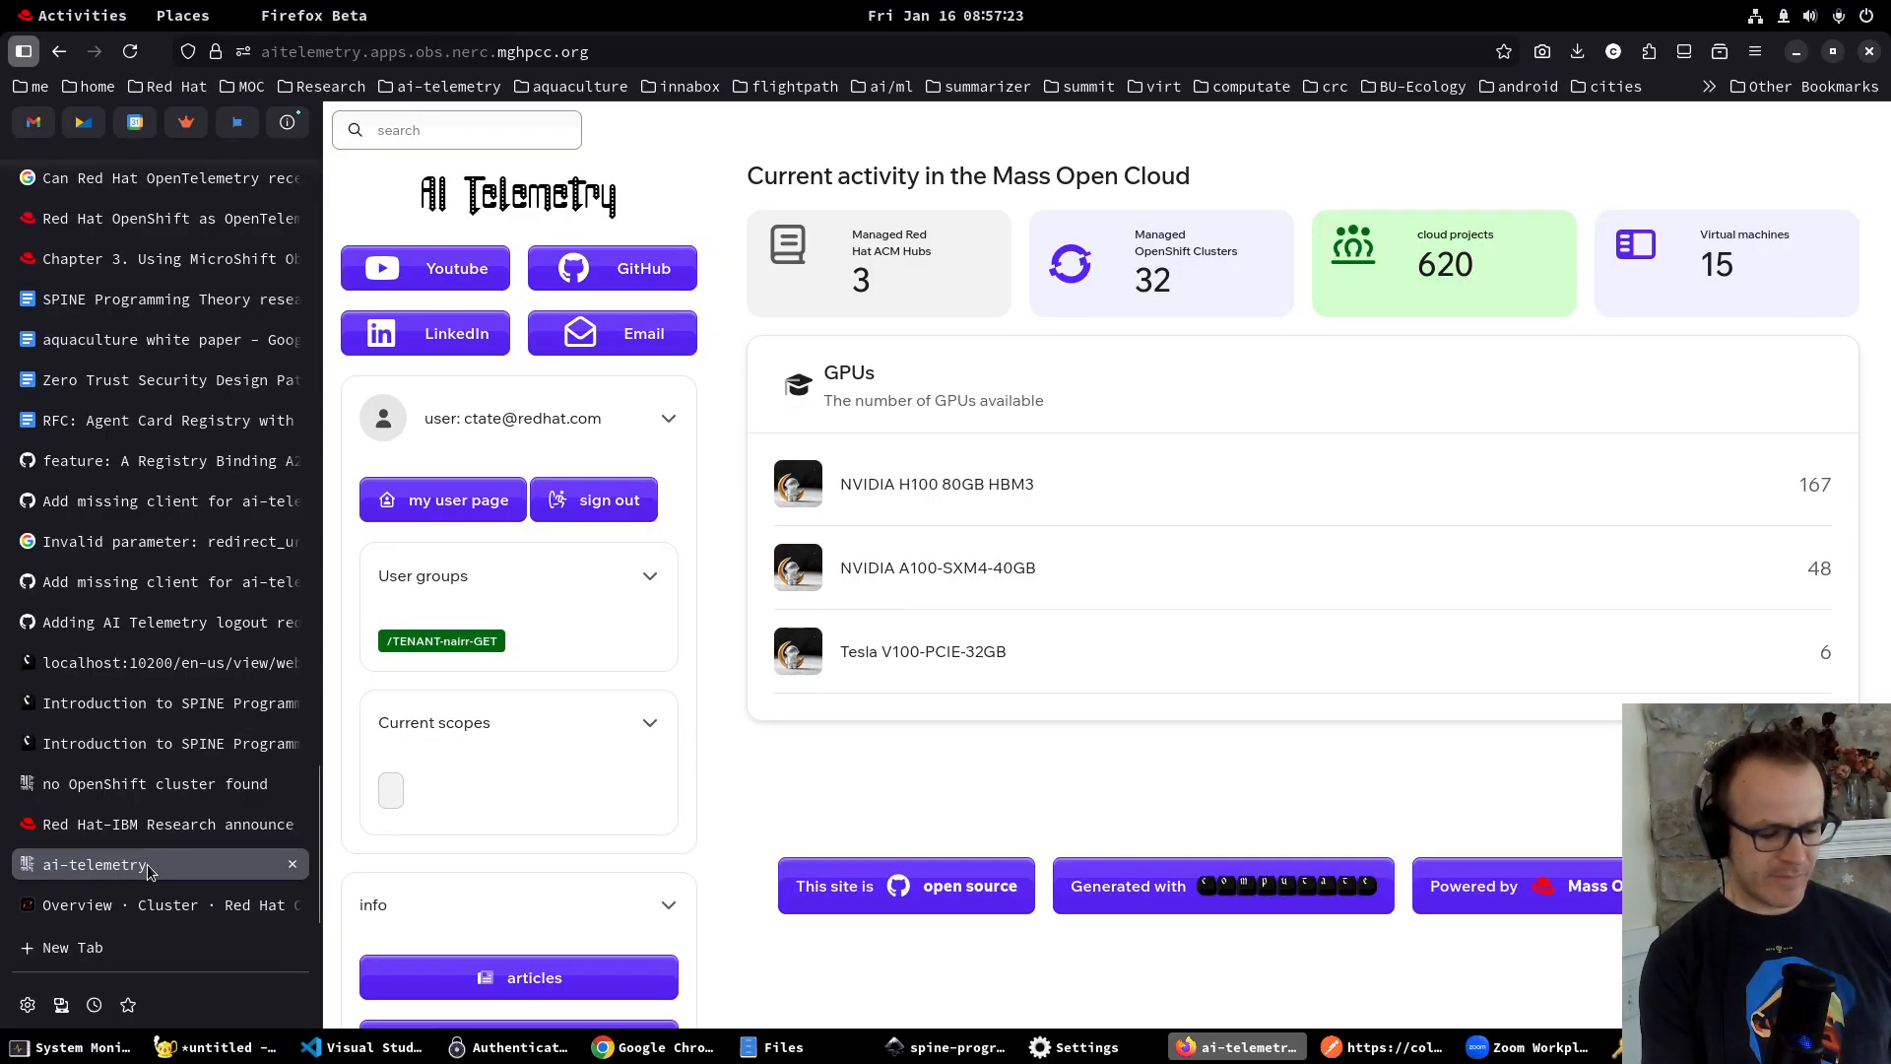
Open the Red Hat Research website at research.redhat.com in a new browser tab.
key("ctrl+t")
type("research.redhat.c")
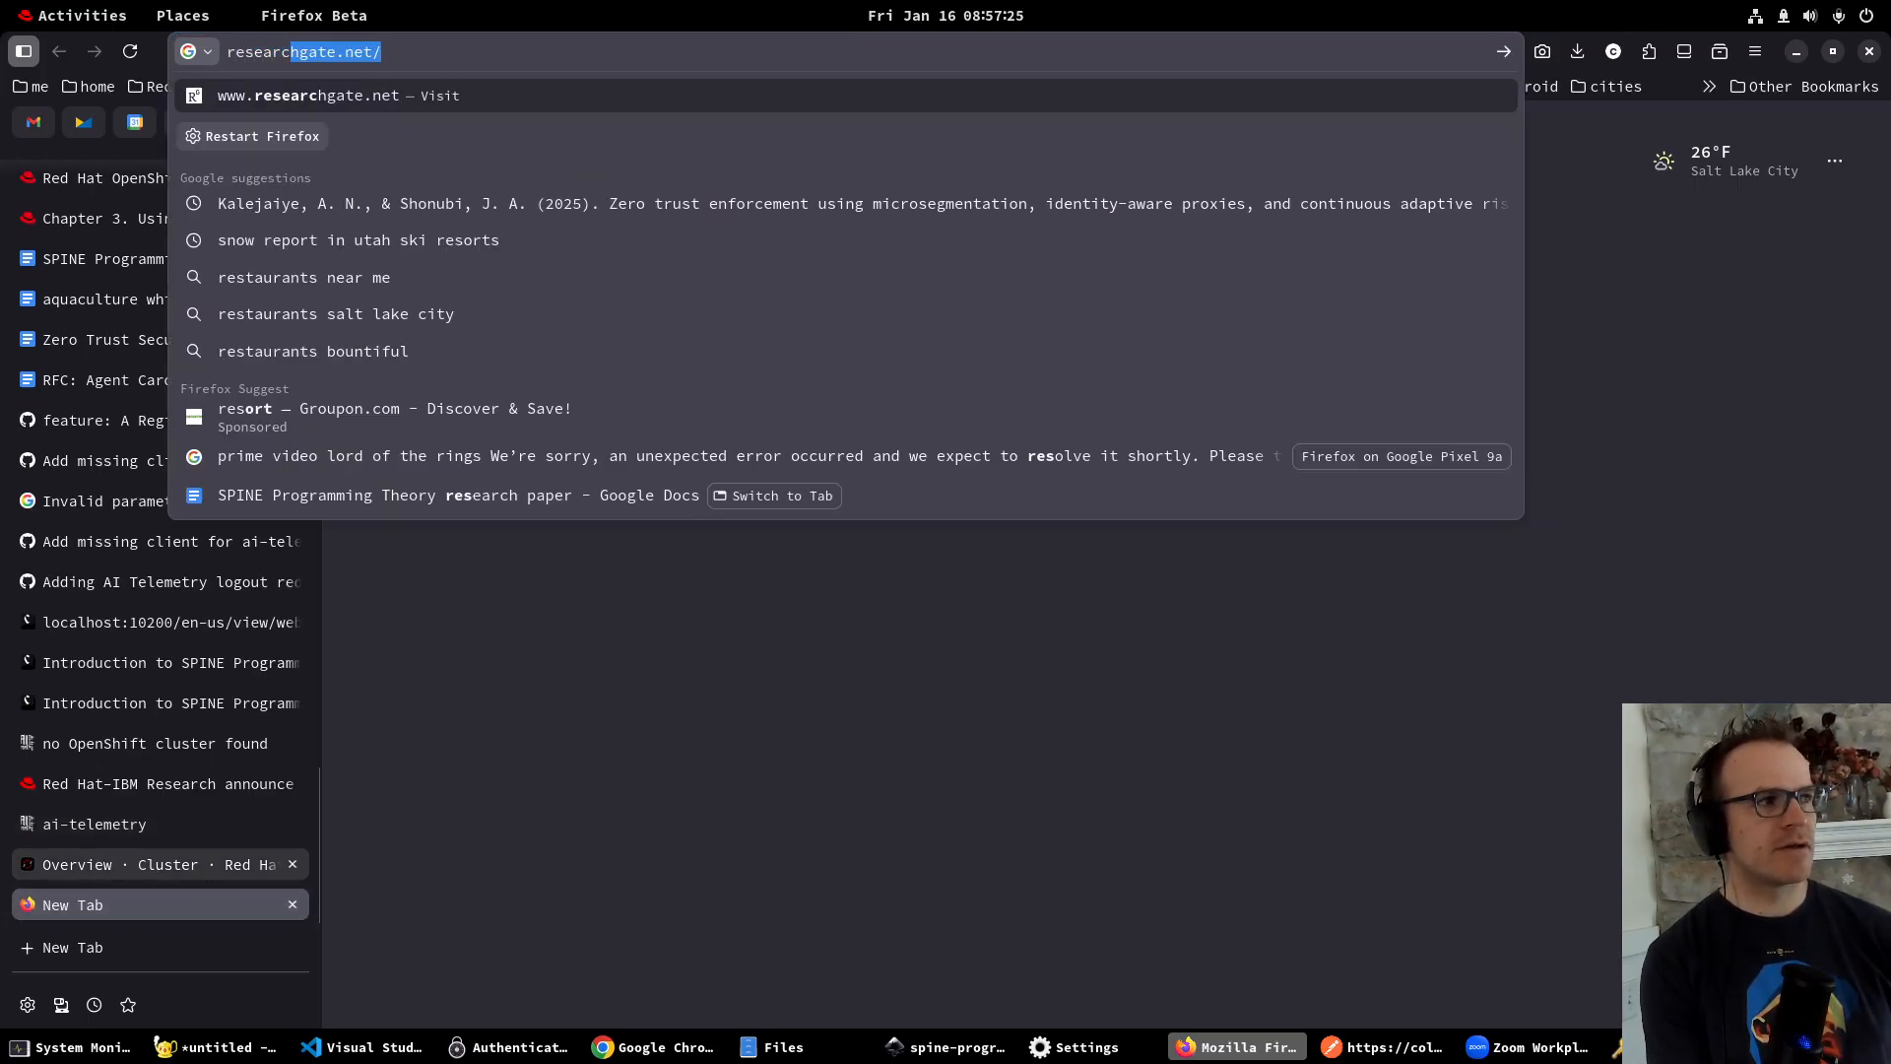
type("om")
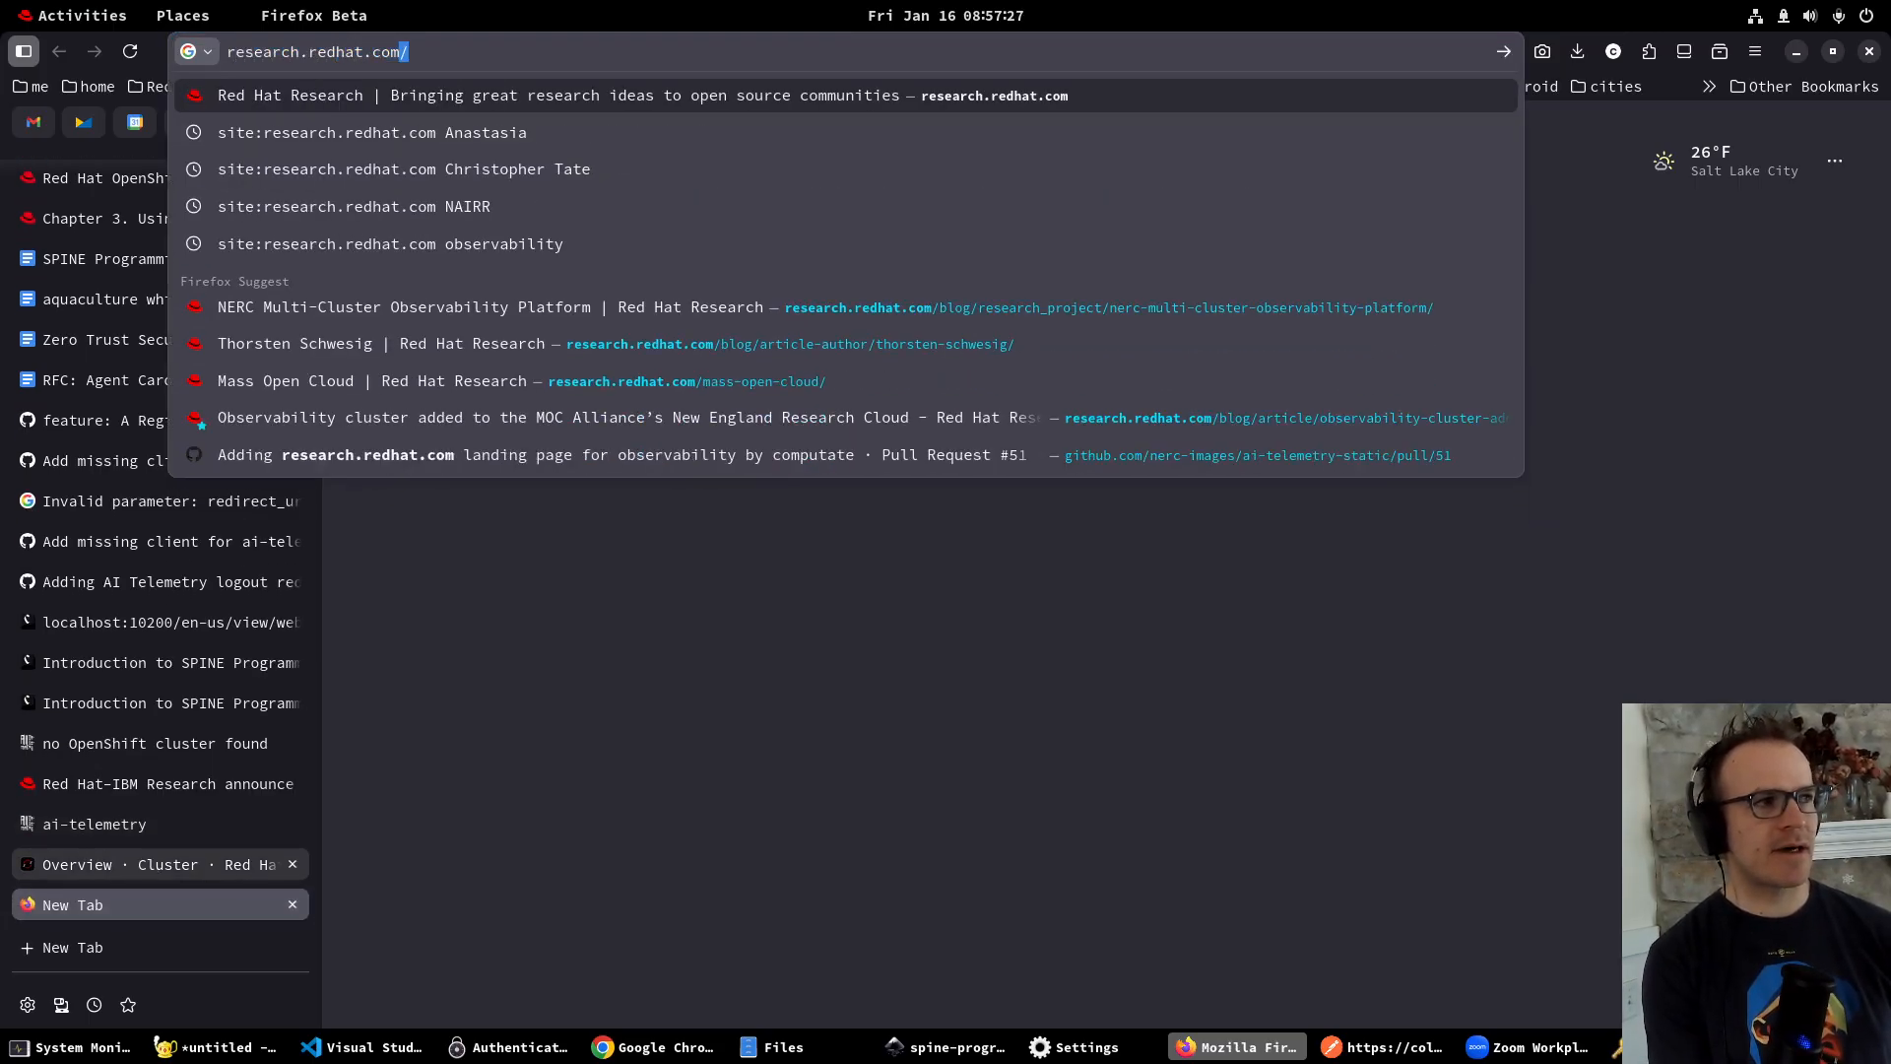
key("Return")
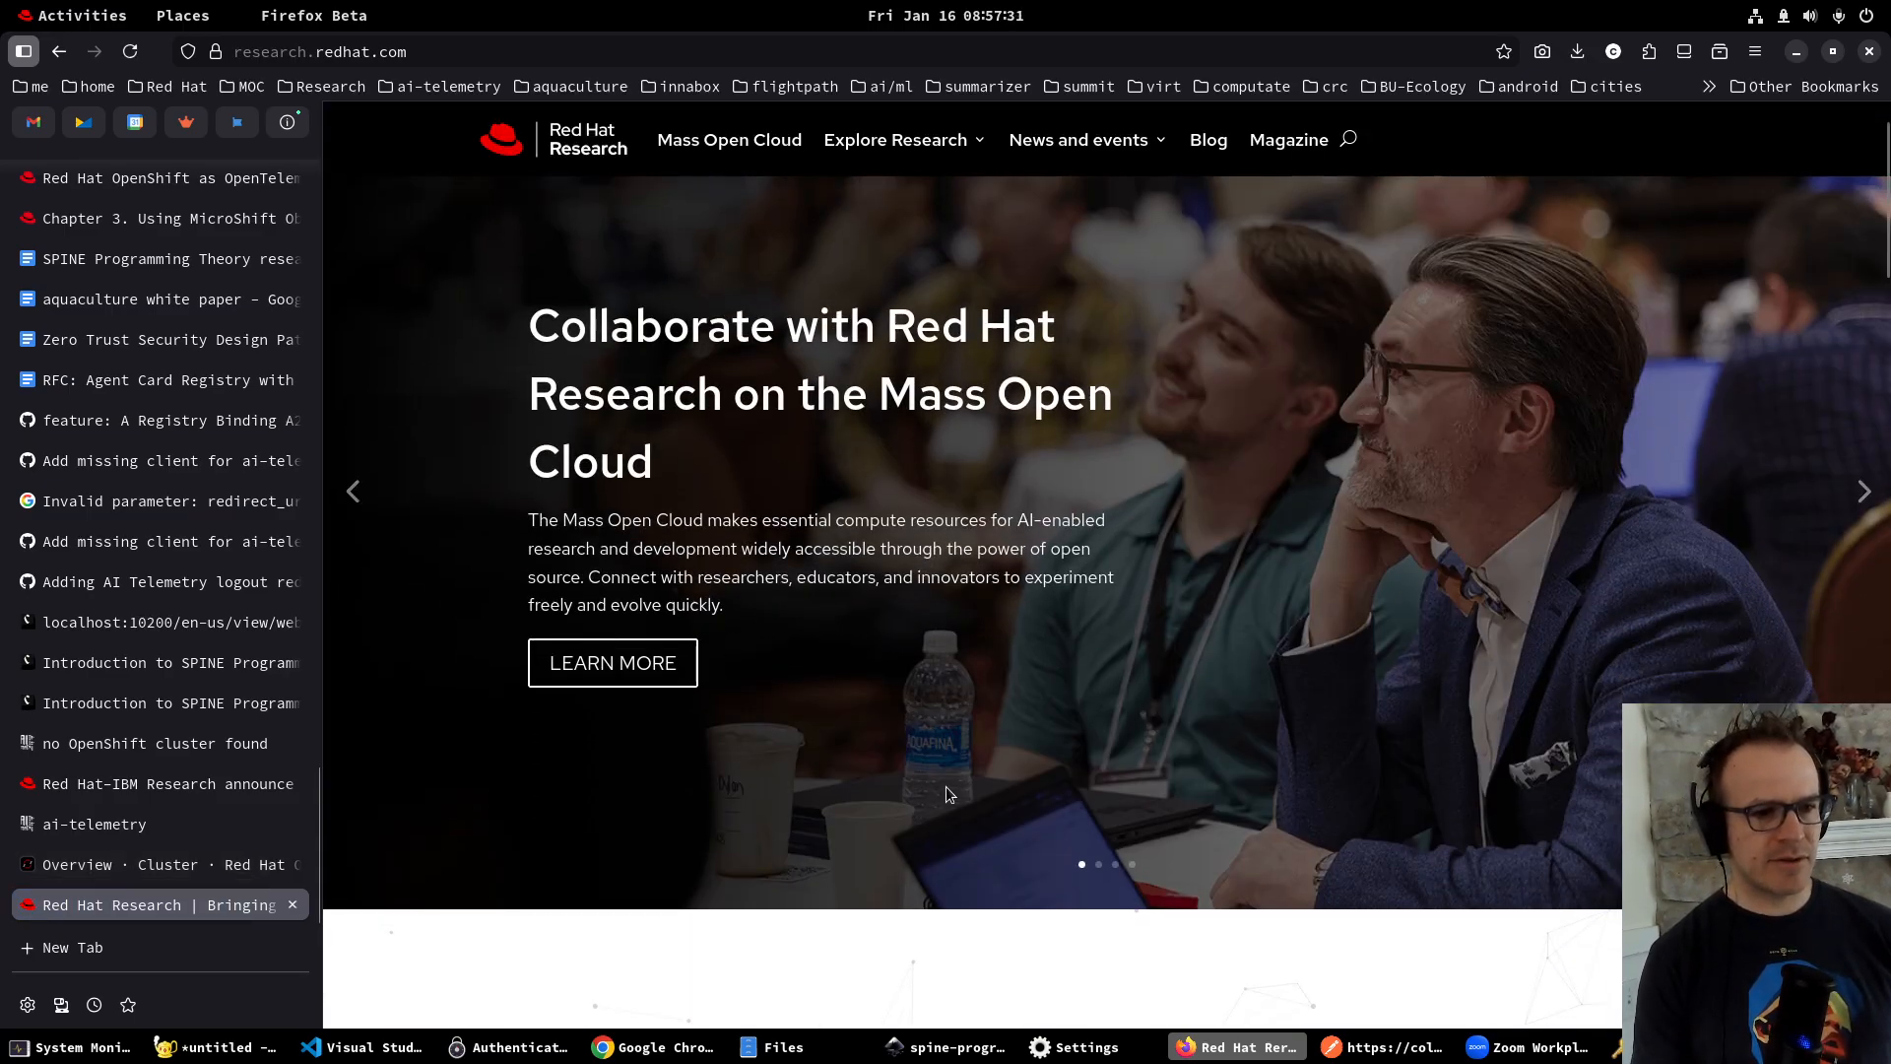
Open the news article "Red Hat-IBM Research announce the selection of NAIRR Deep Partnership projects".
scroll(945, 787, "down", 10)
scroll(951, 789, "down", 12)
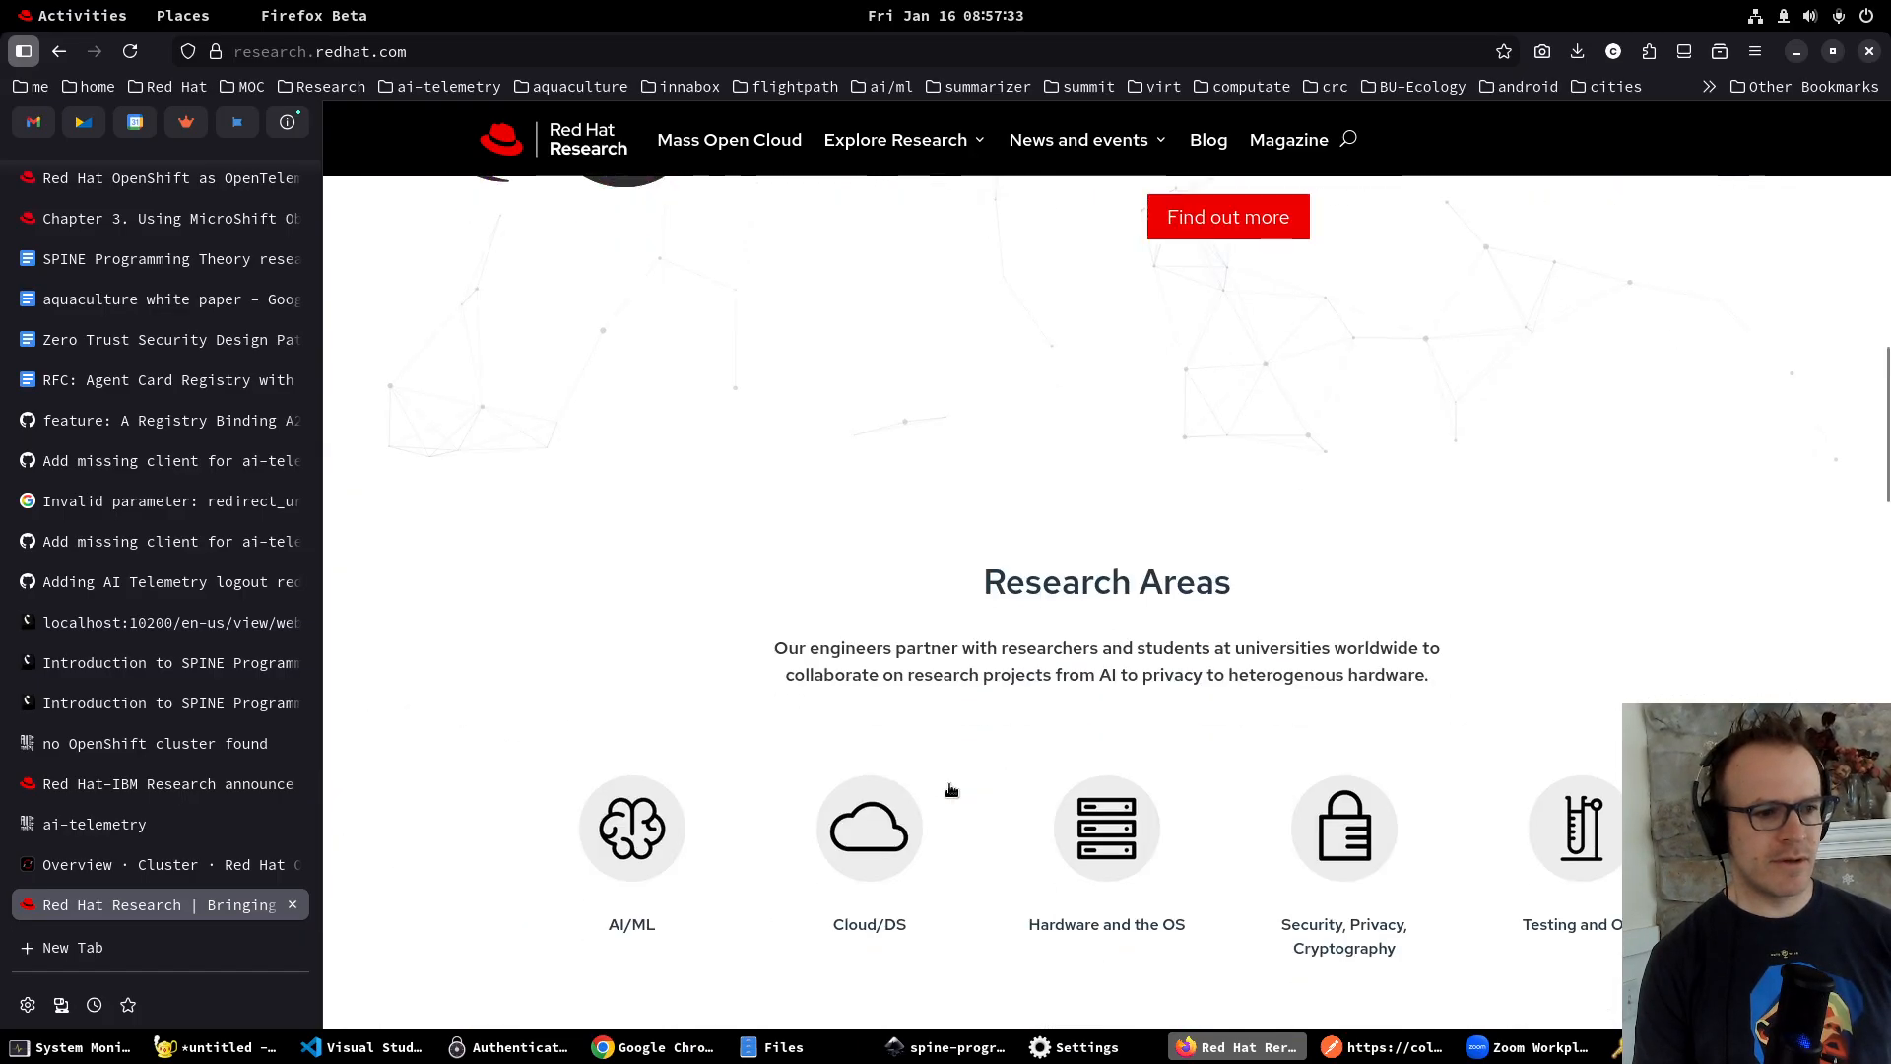
scroll(950, 791, "down", 1)
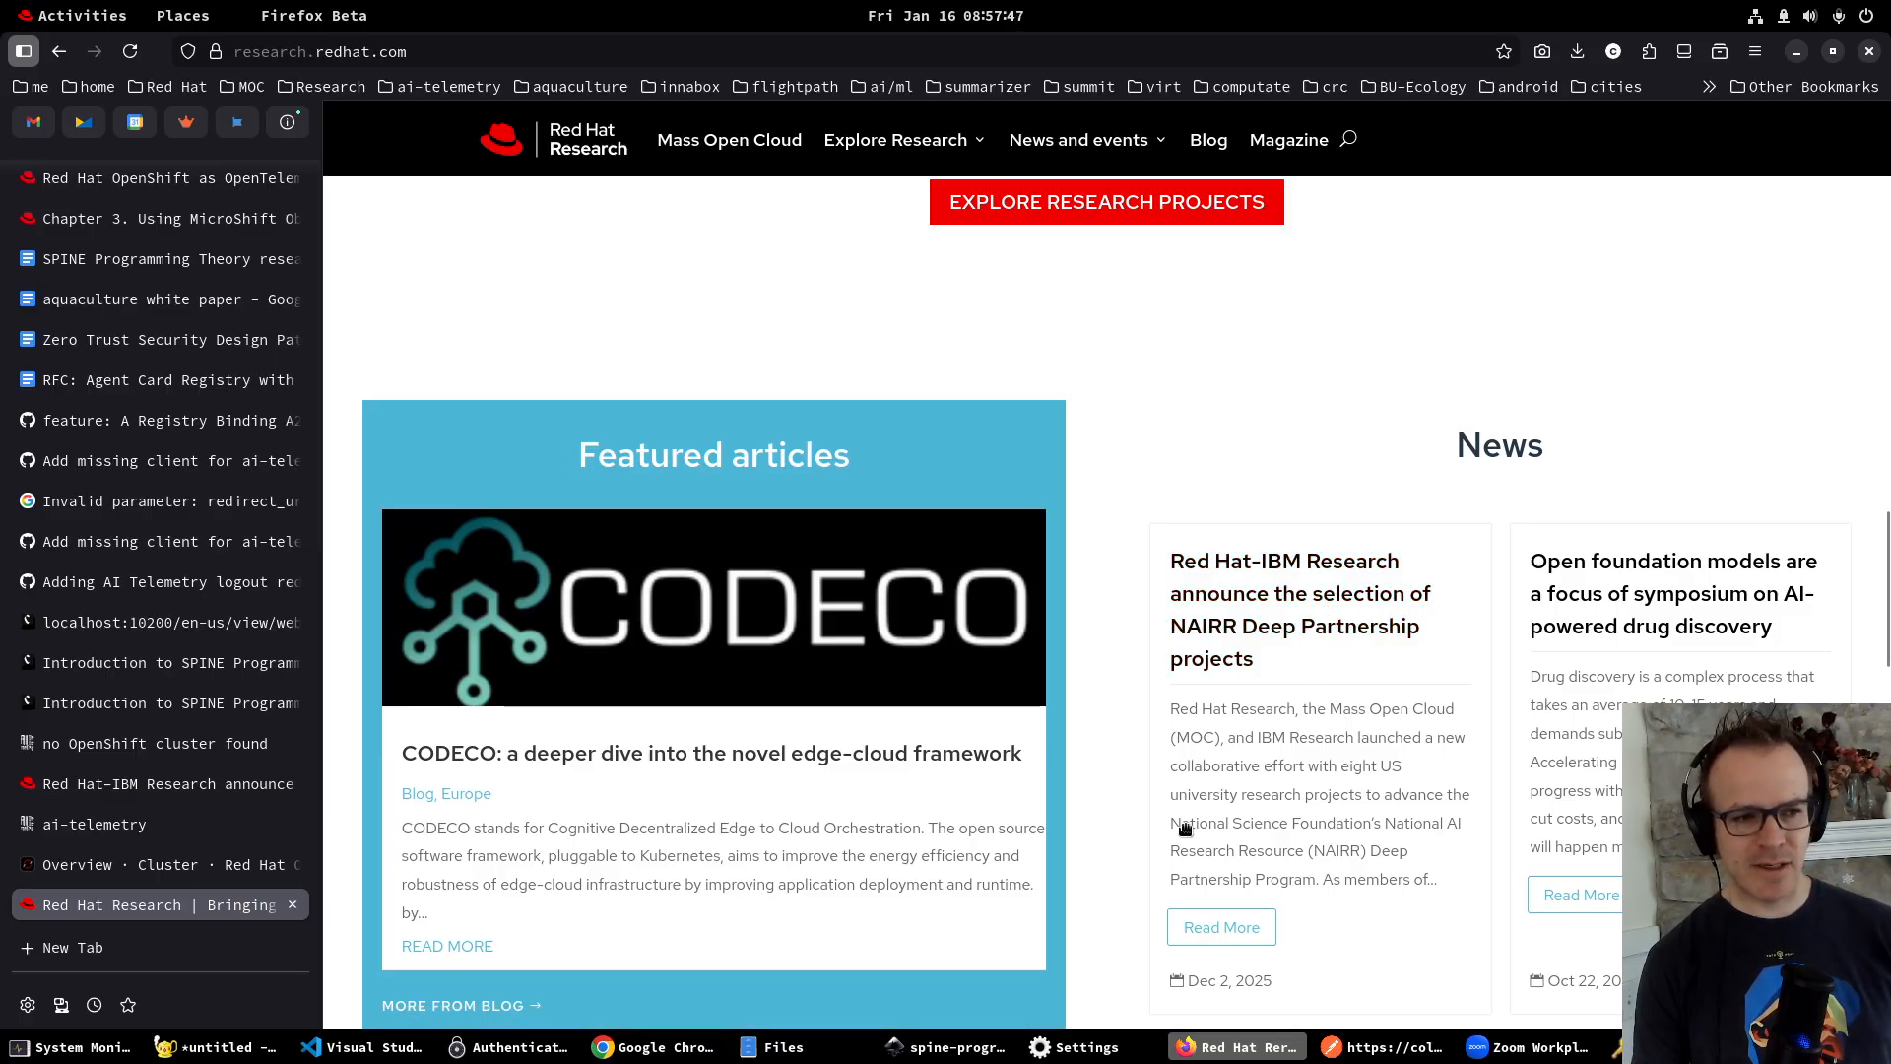
left_click(1306, 644)
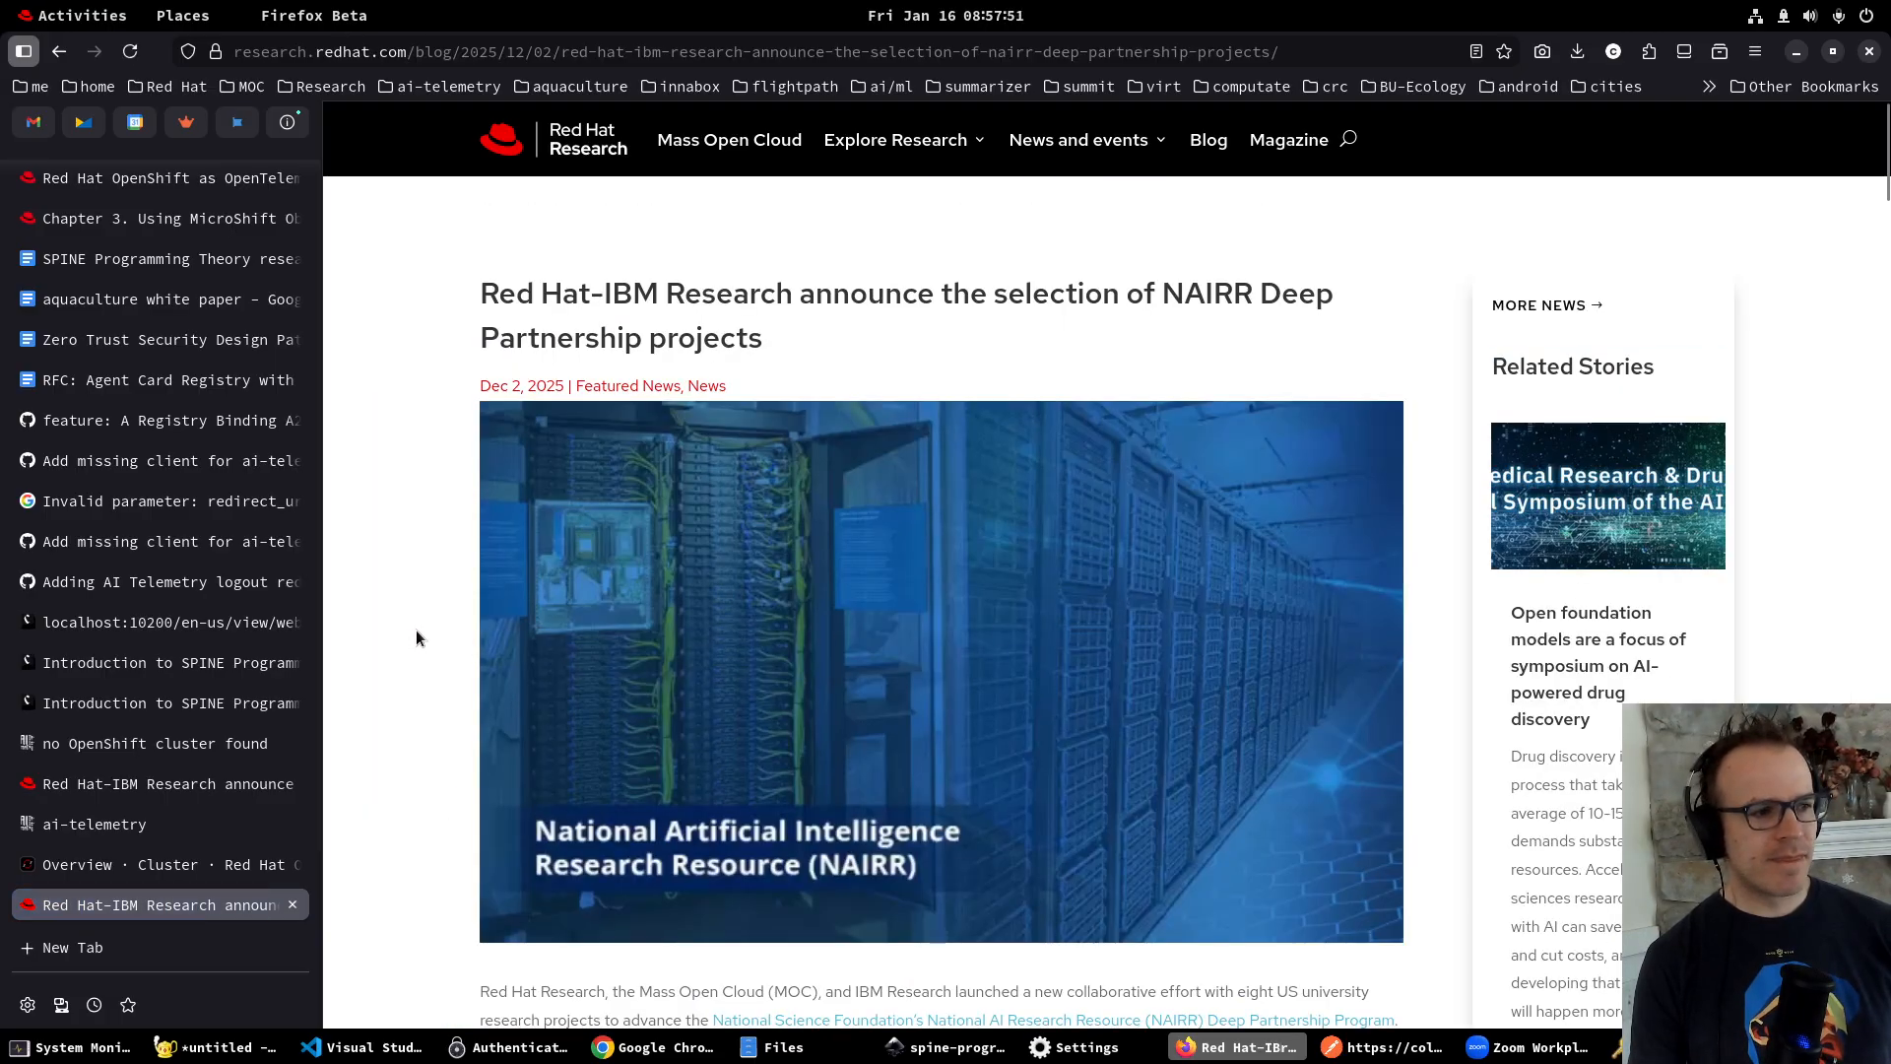
Read through the NAIRR Deep Partnership project descriptions in the article, from AI for software development to Time Series Data Agent.
scroll(416, 637, "down", 10)
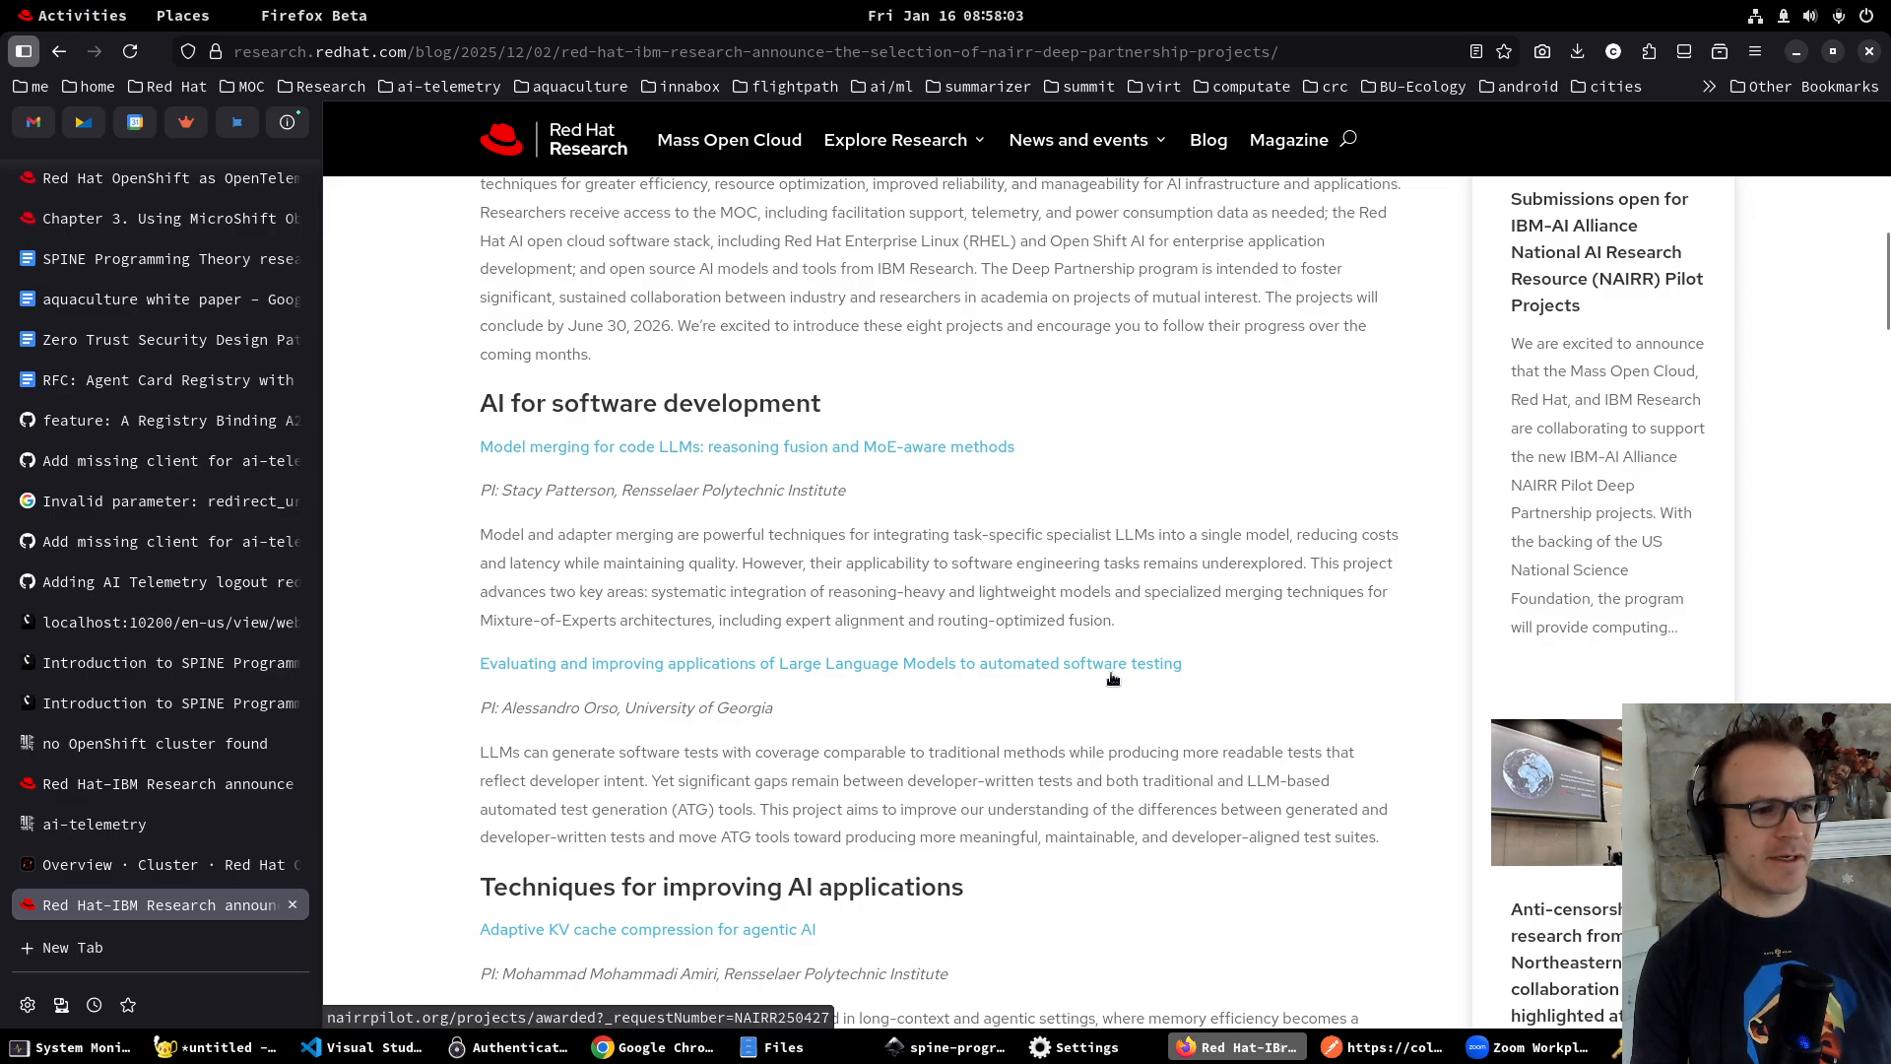
scroll(1094, 678, "down", 4)
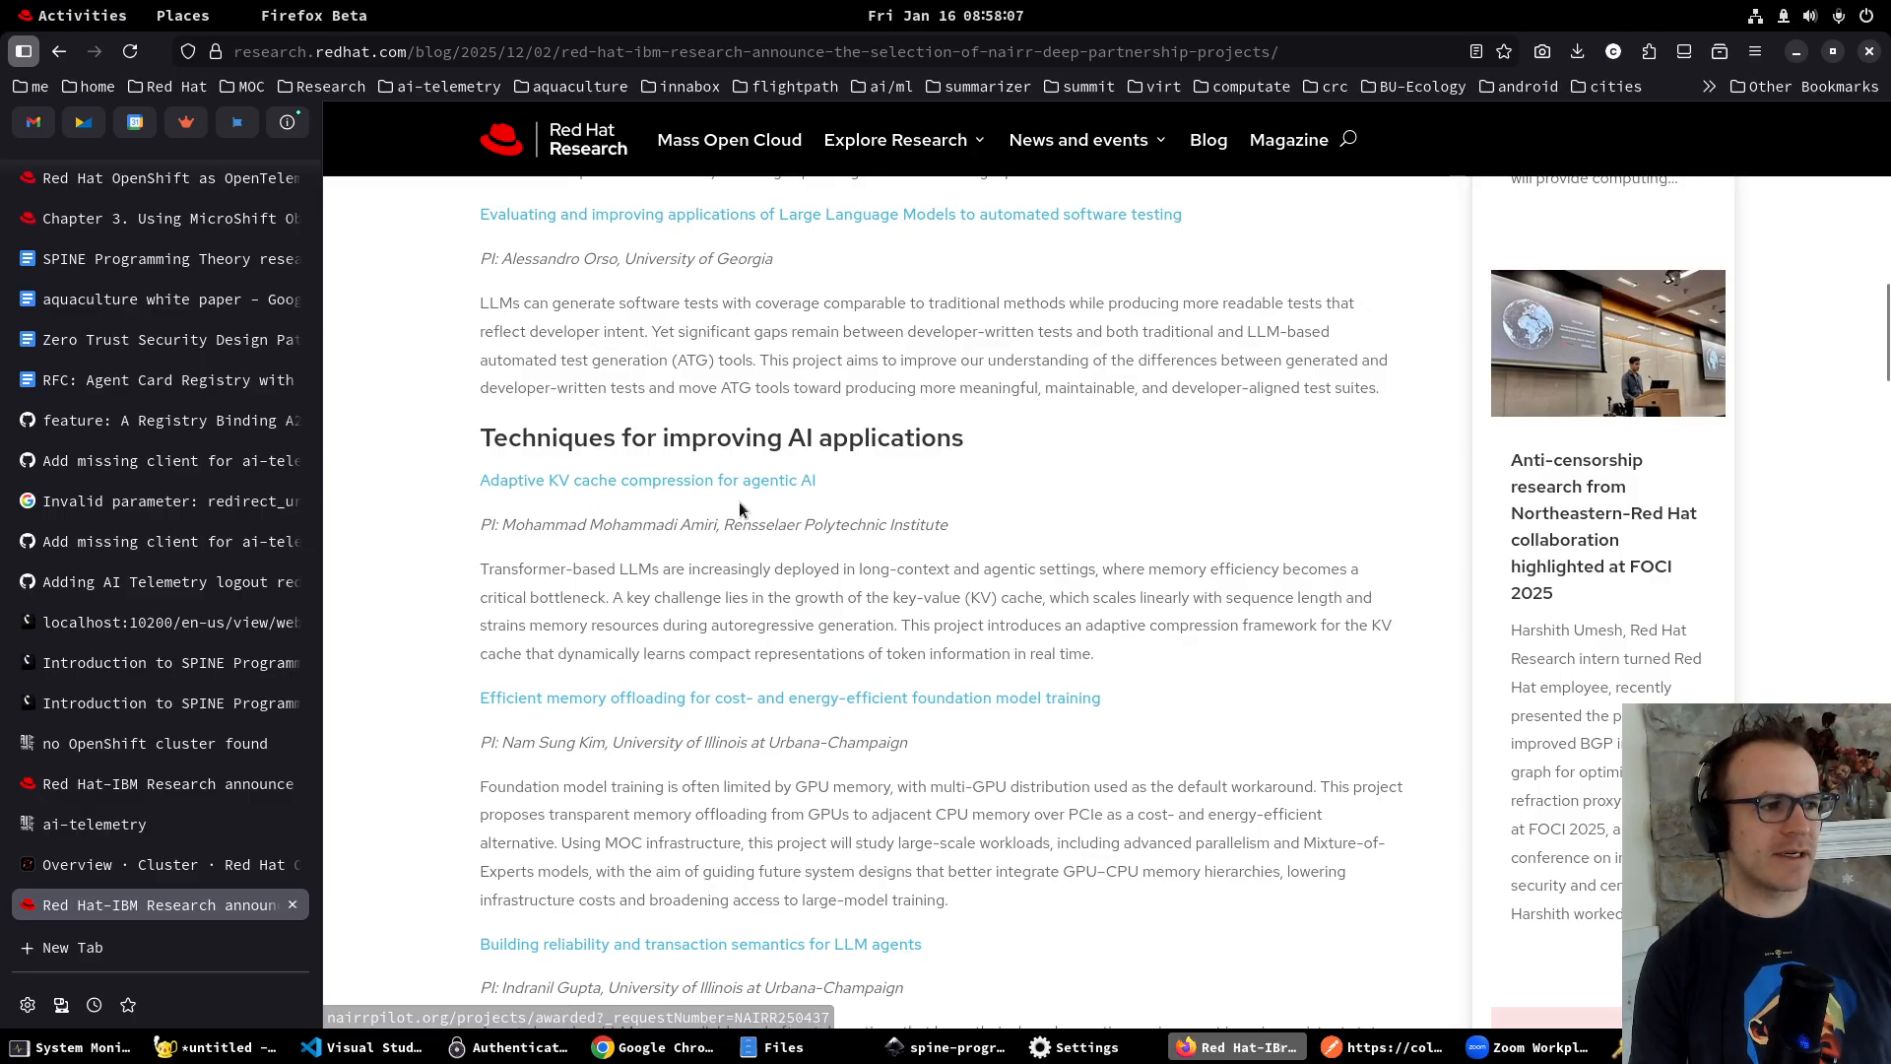
scroll(823, 507, "down", 2)
scroll(821, 518, "down", 1)
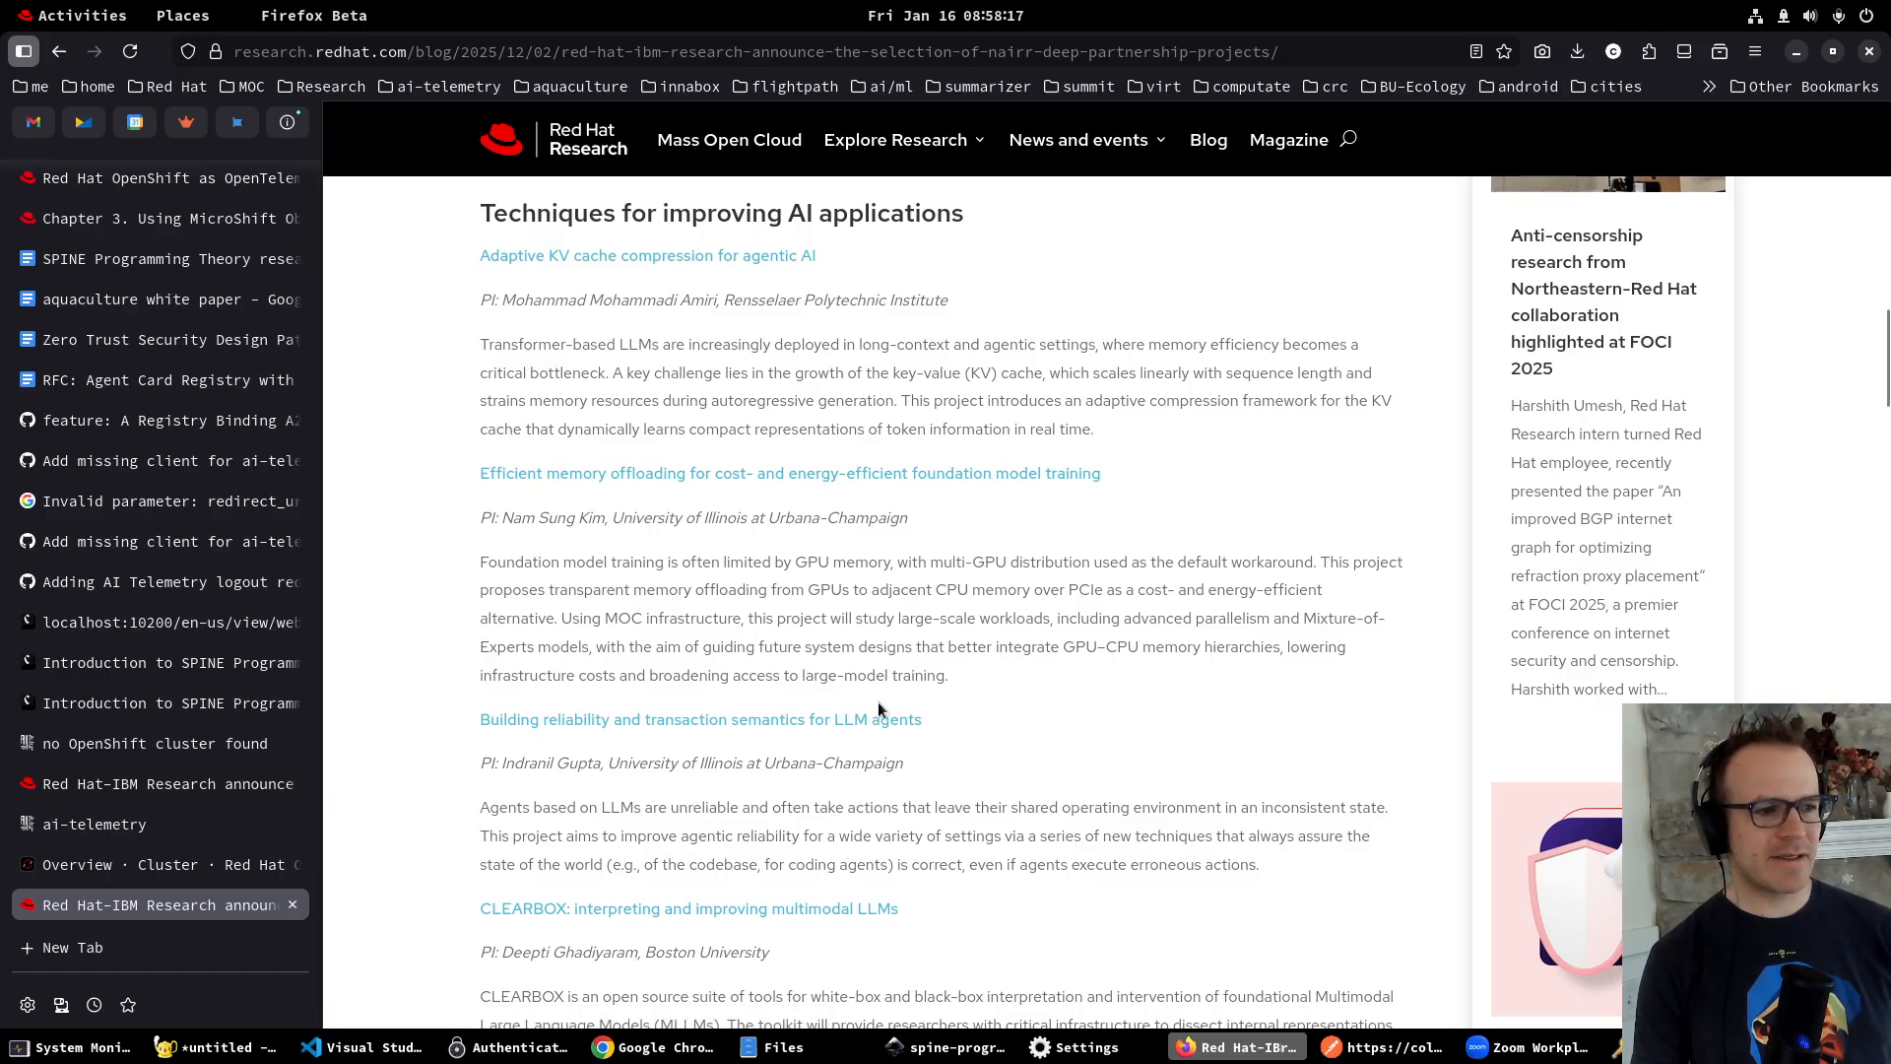
scroll(878, 702, "down", 3)
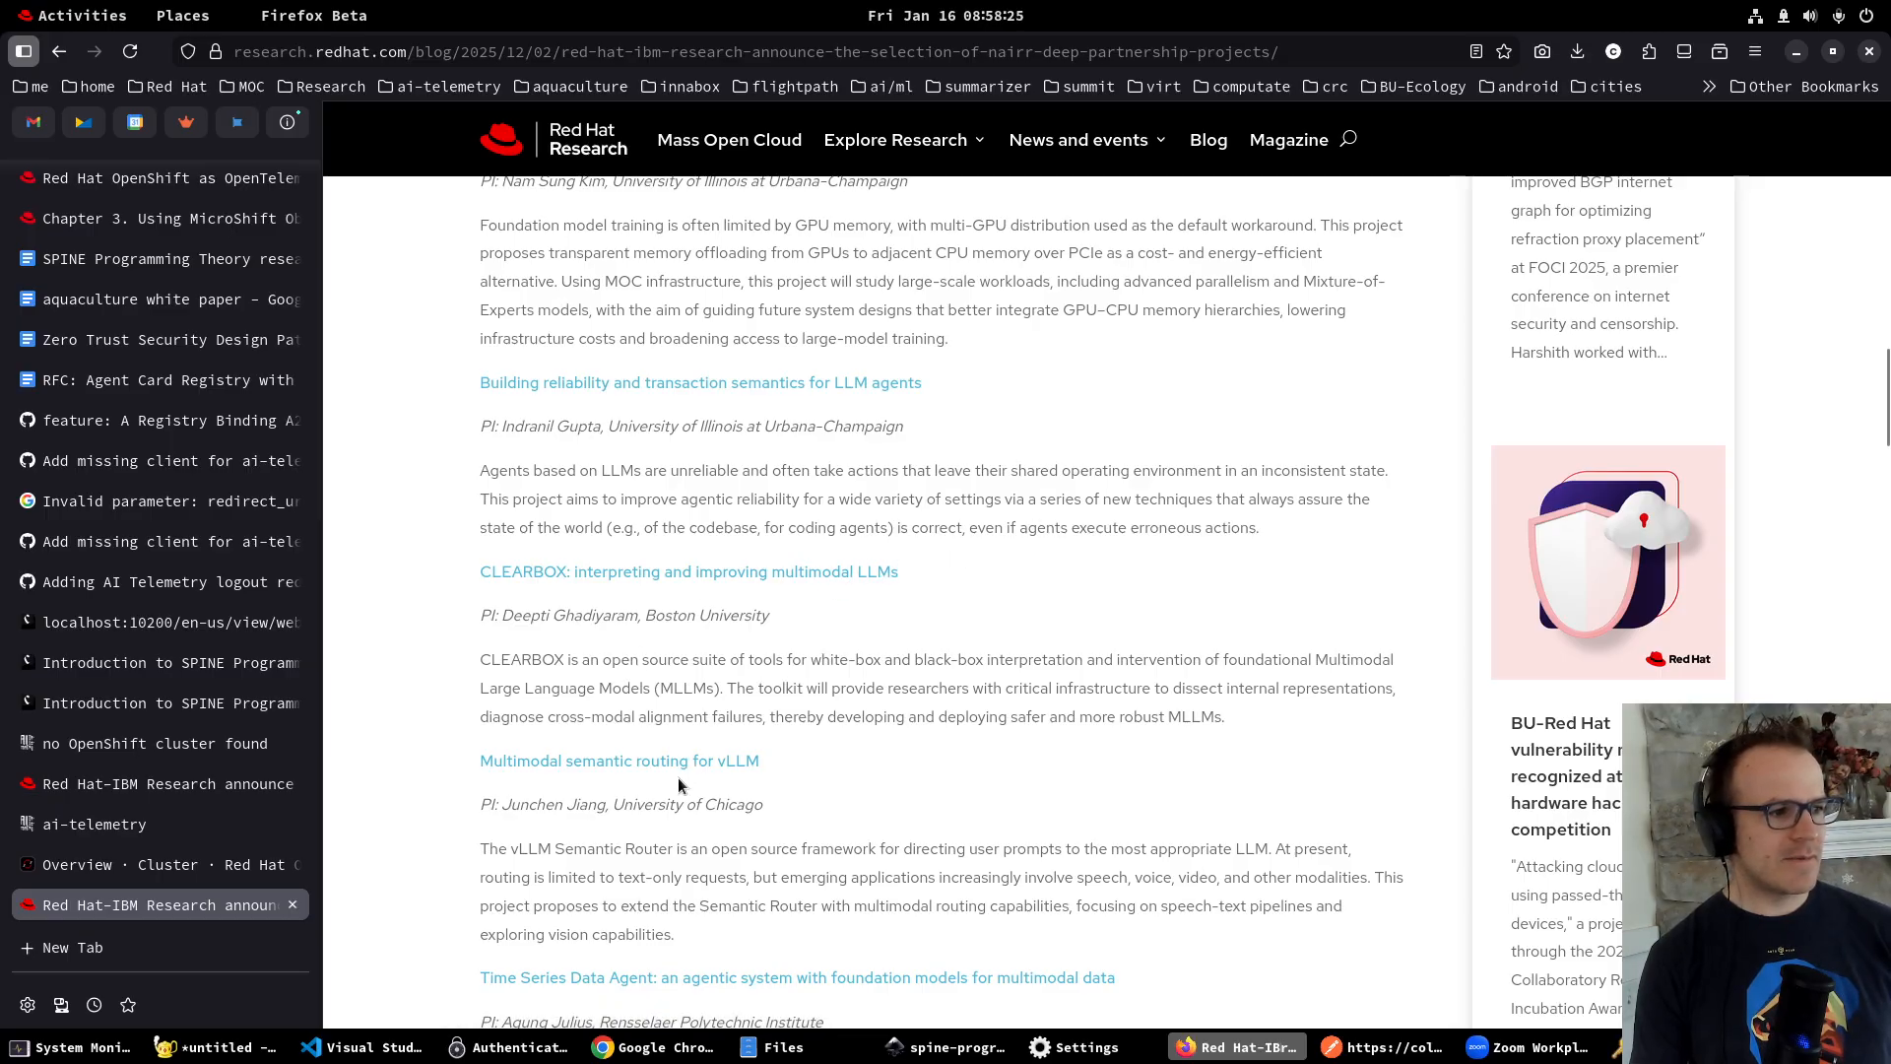
scroll(677, 777, "down", 1)
scroll(684, 774, "down", 2)
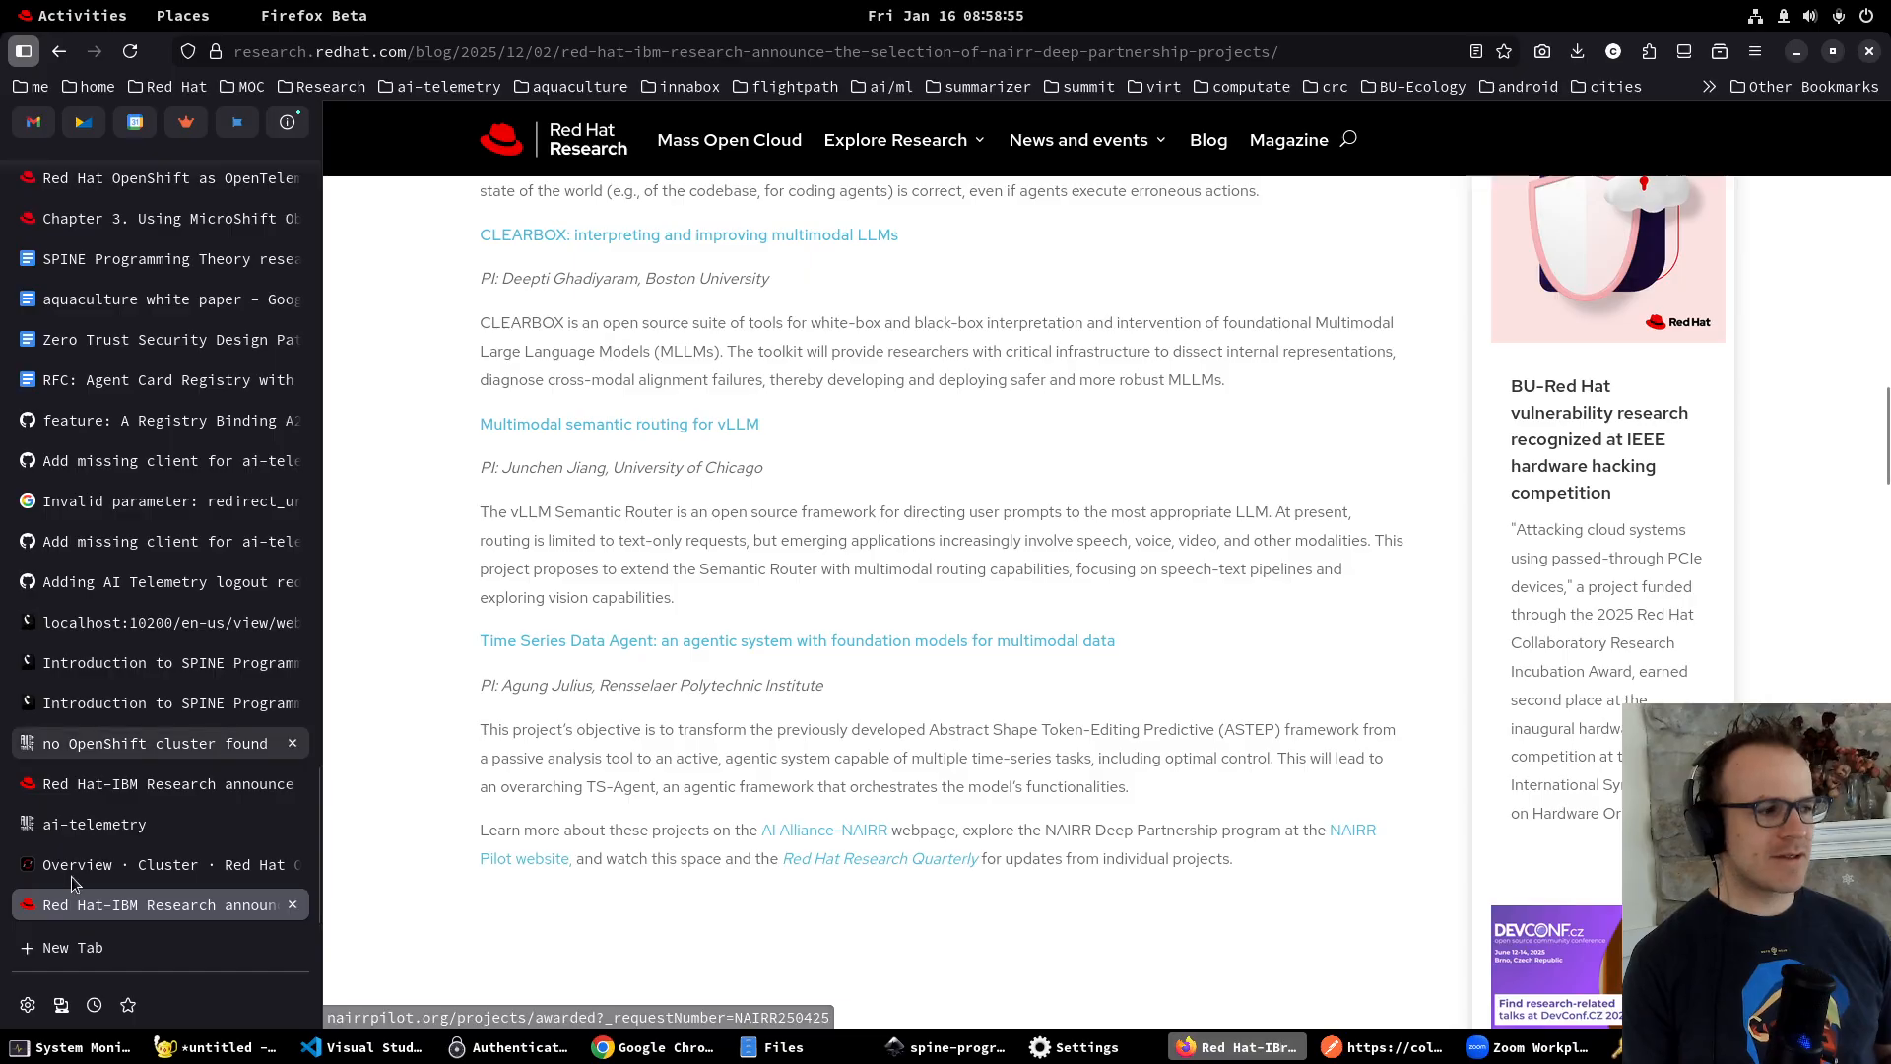
Return to the AI Telemetry site and open the NAIRR tenant from the list of tenants.
mouse_move(56, 859)
left_click(69, 828)
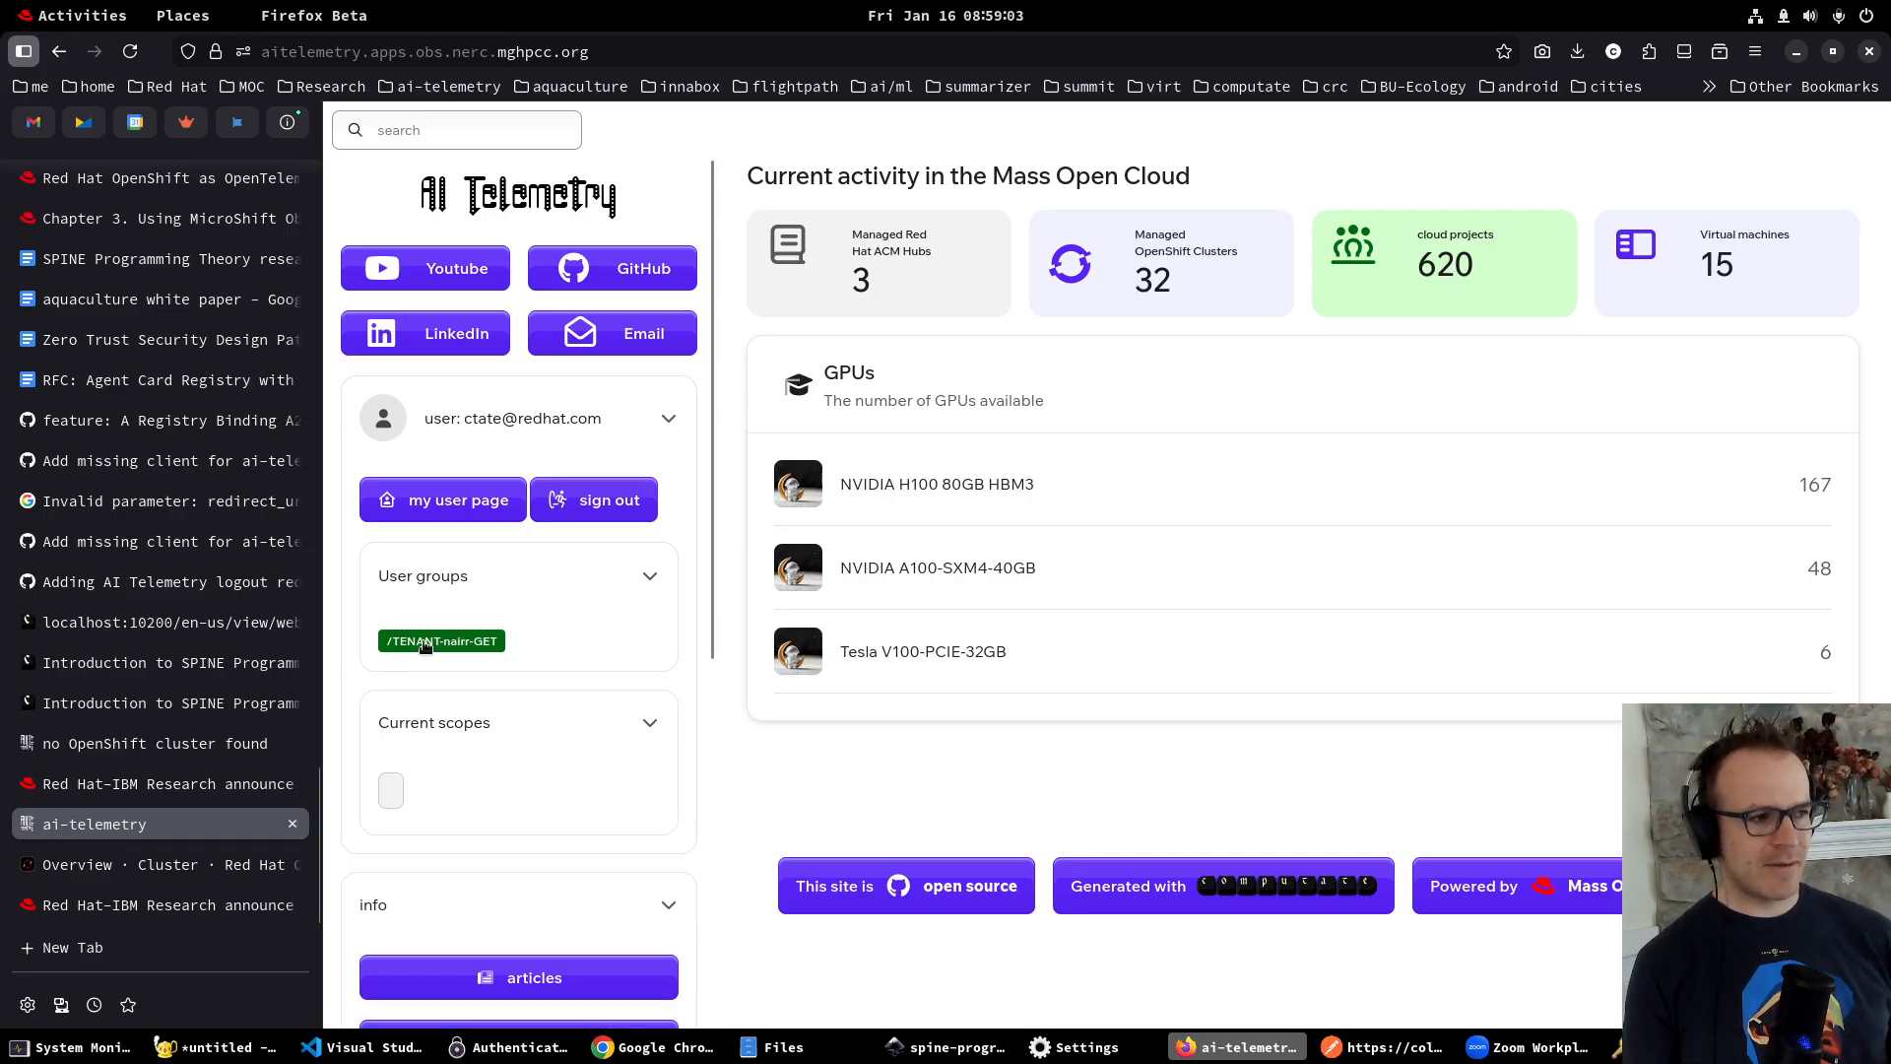
scroll(444, 652, "down", 4)
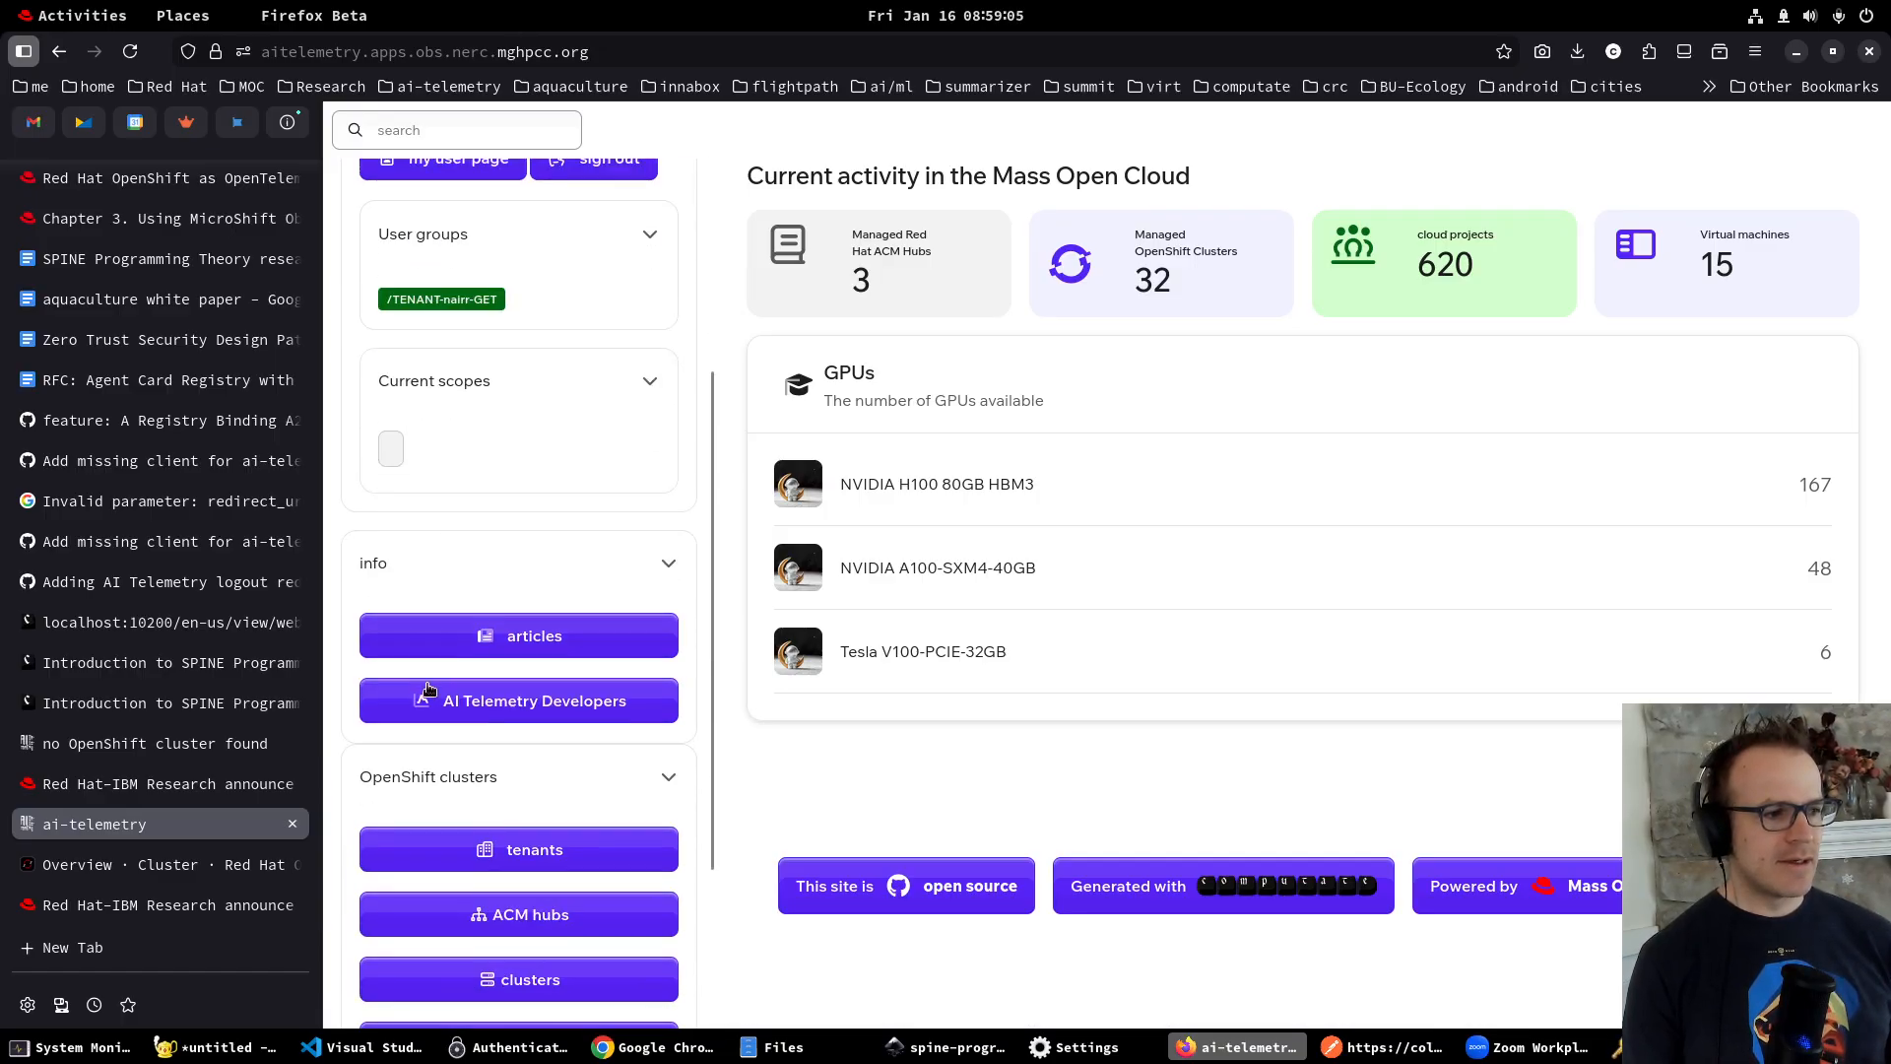
left_click(513, 839)
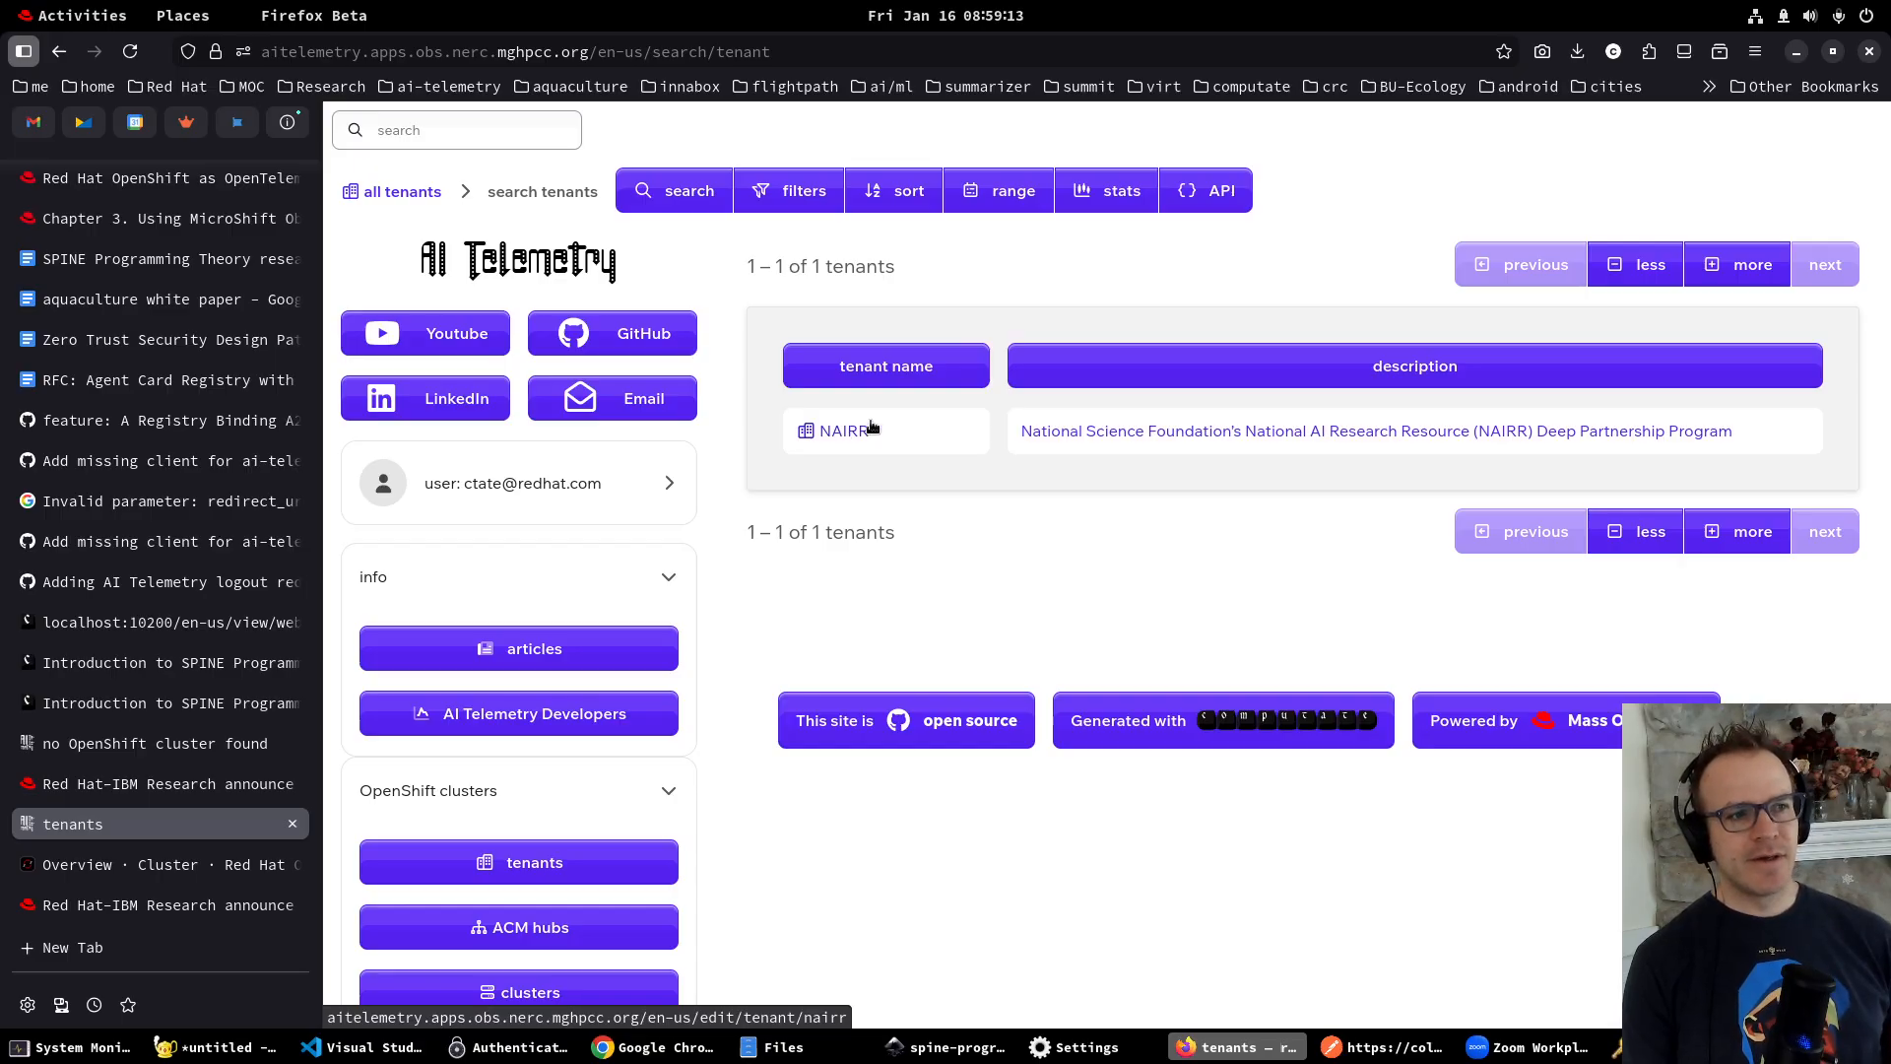
left_click(843, 433)
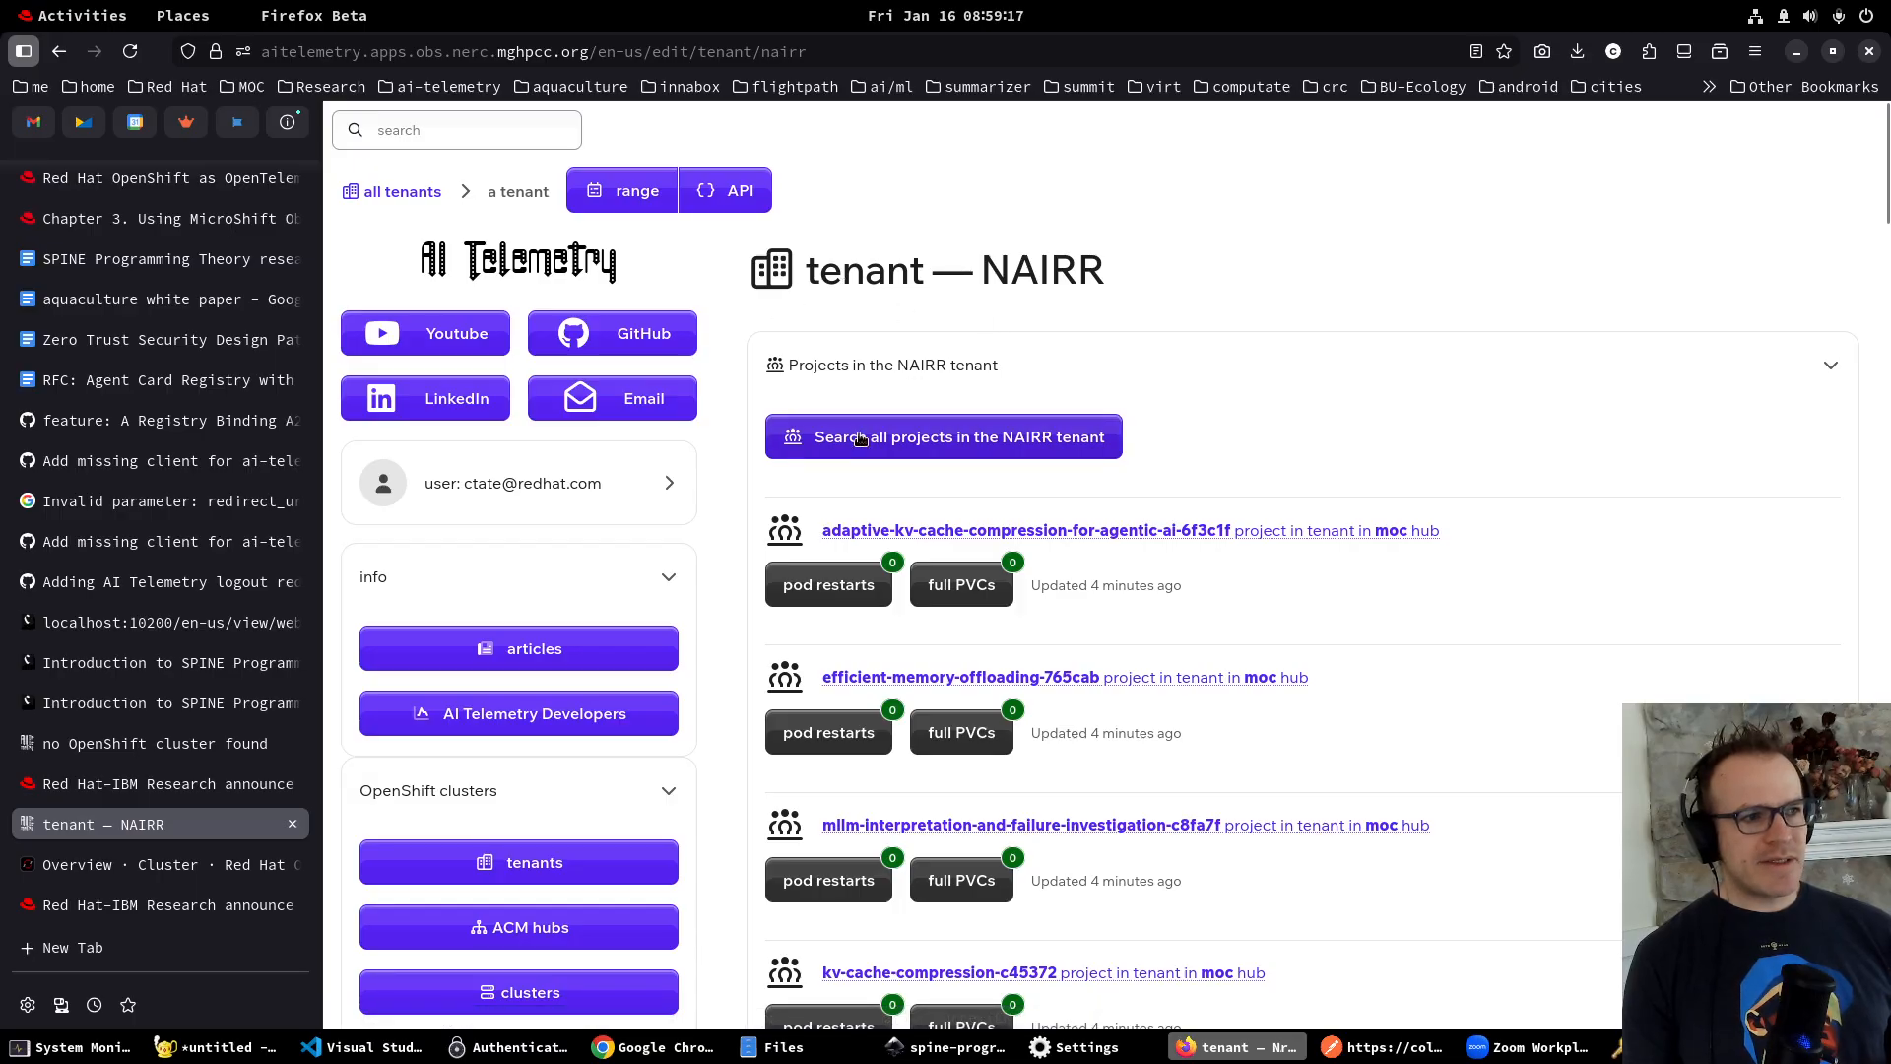
Review the NAIRR tenant's projects and its dashboard charts for total and quota memory and CPU usage.
scroll(902, 547, "down", 2)
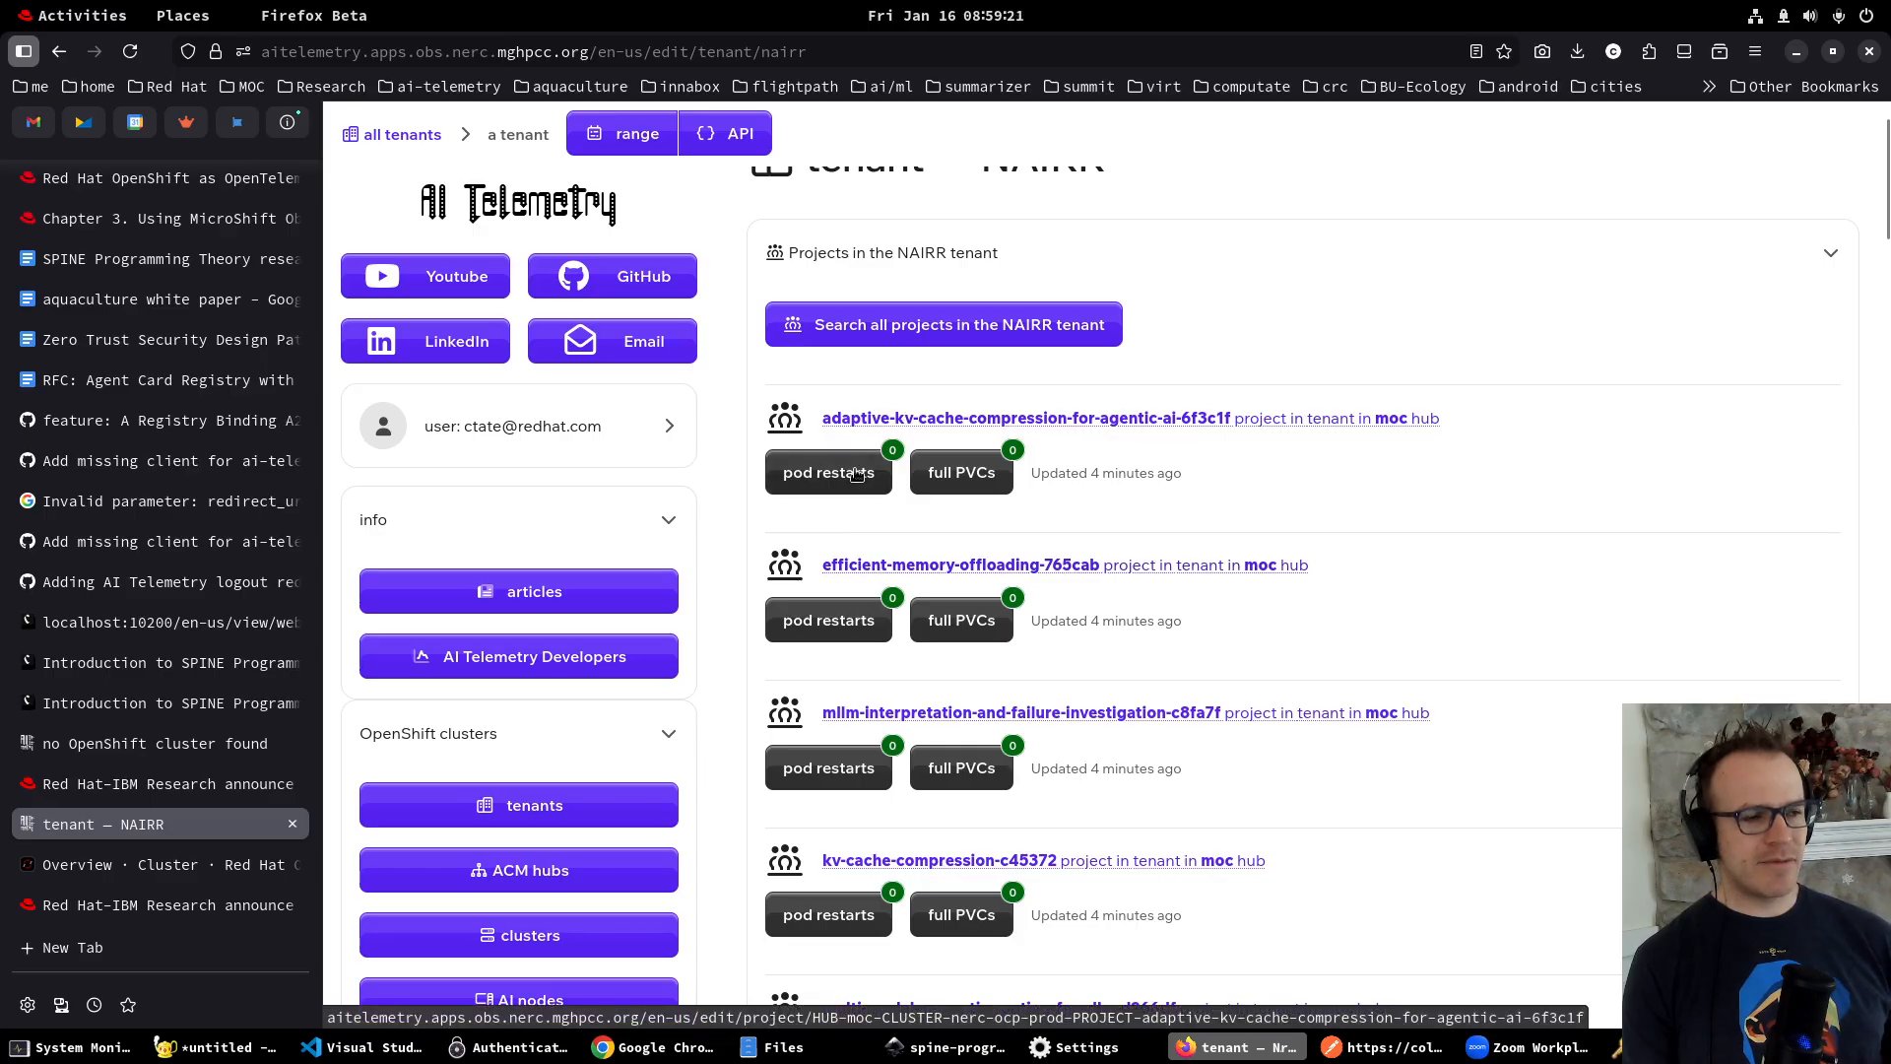
scroll(871, 571, "down", 2)
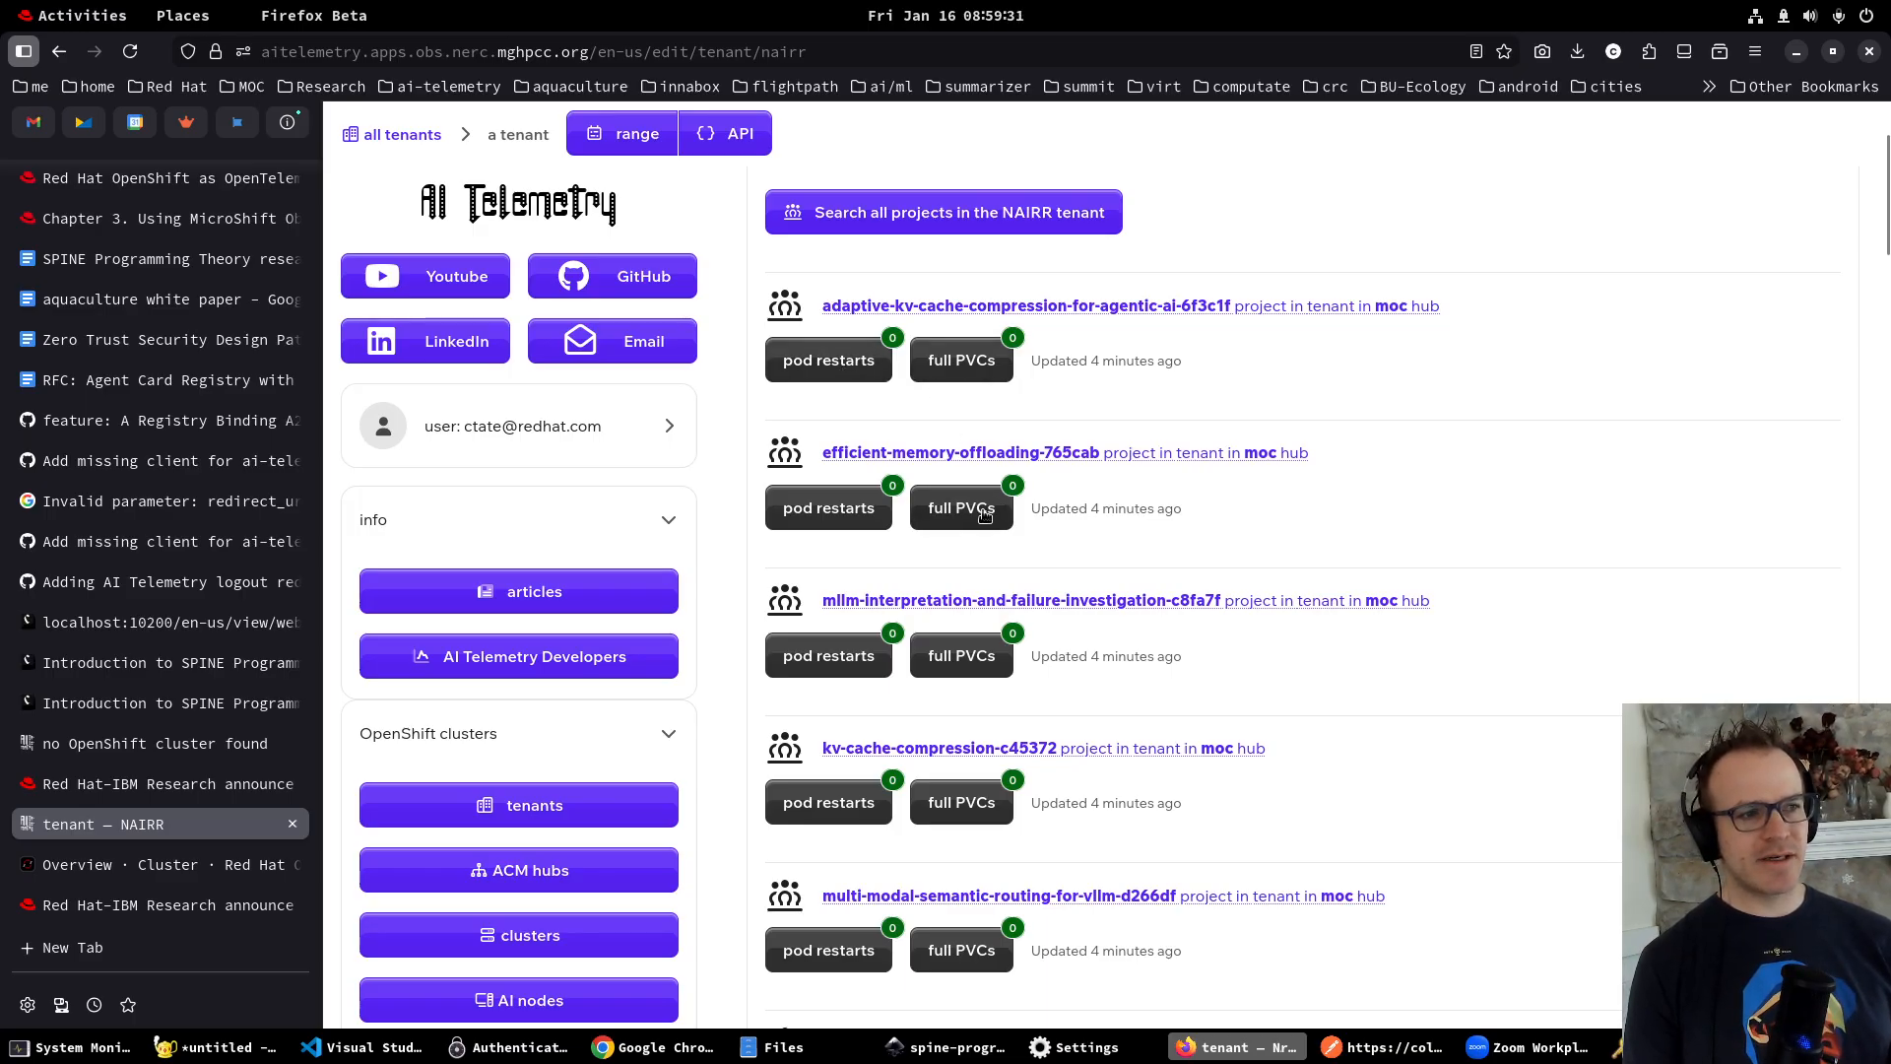
scroll(978, 527, "down", 8)
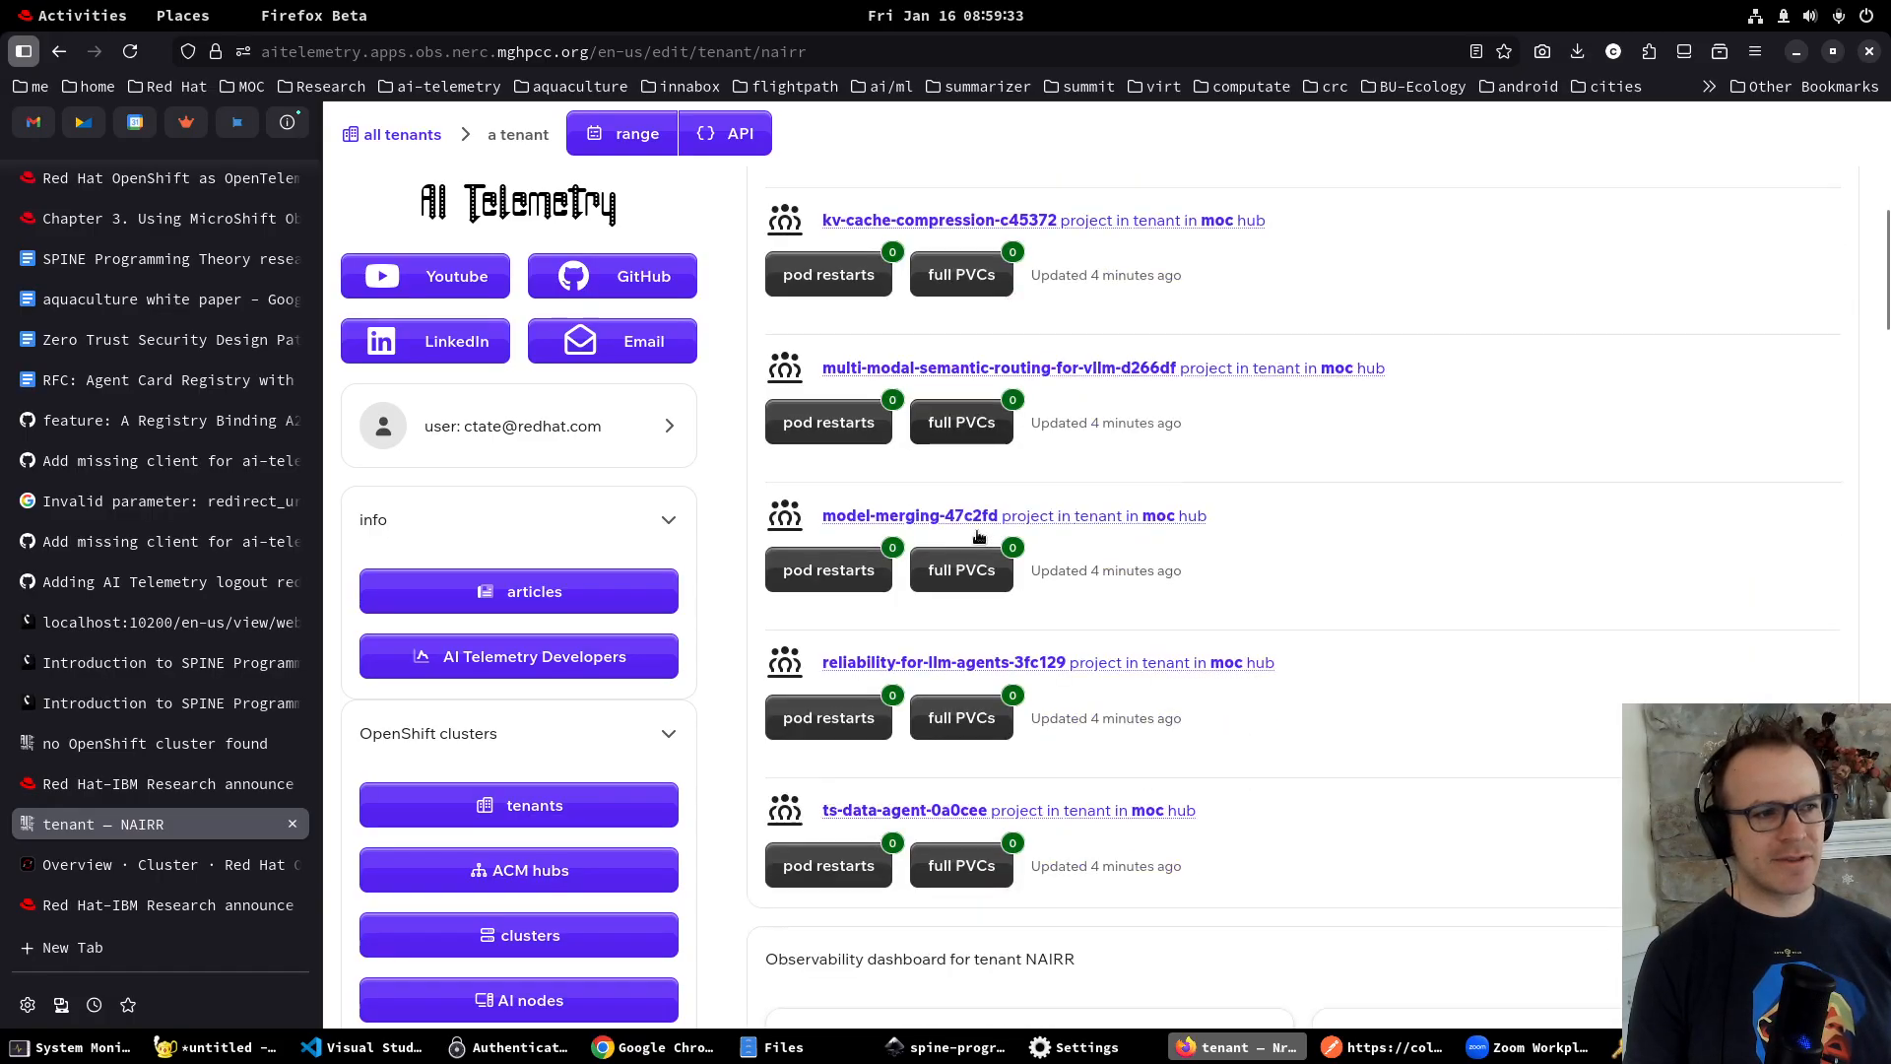
scroll(985, 530, "down", 2)
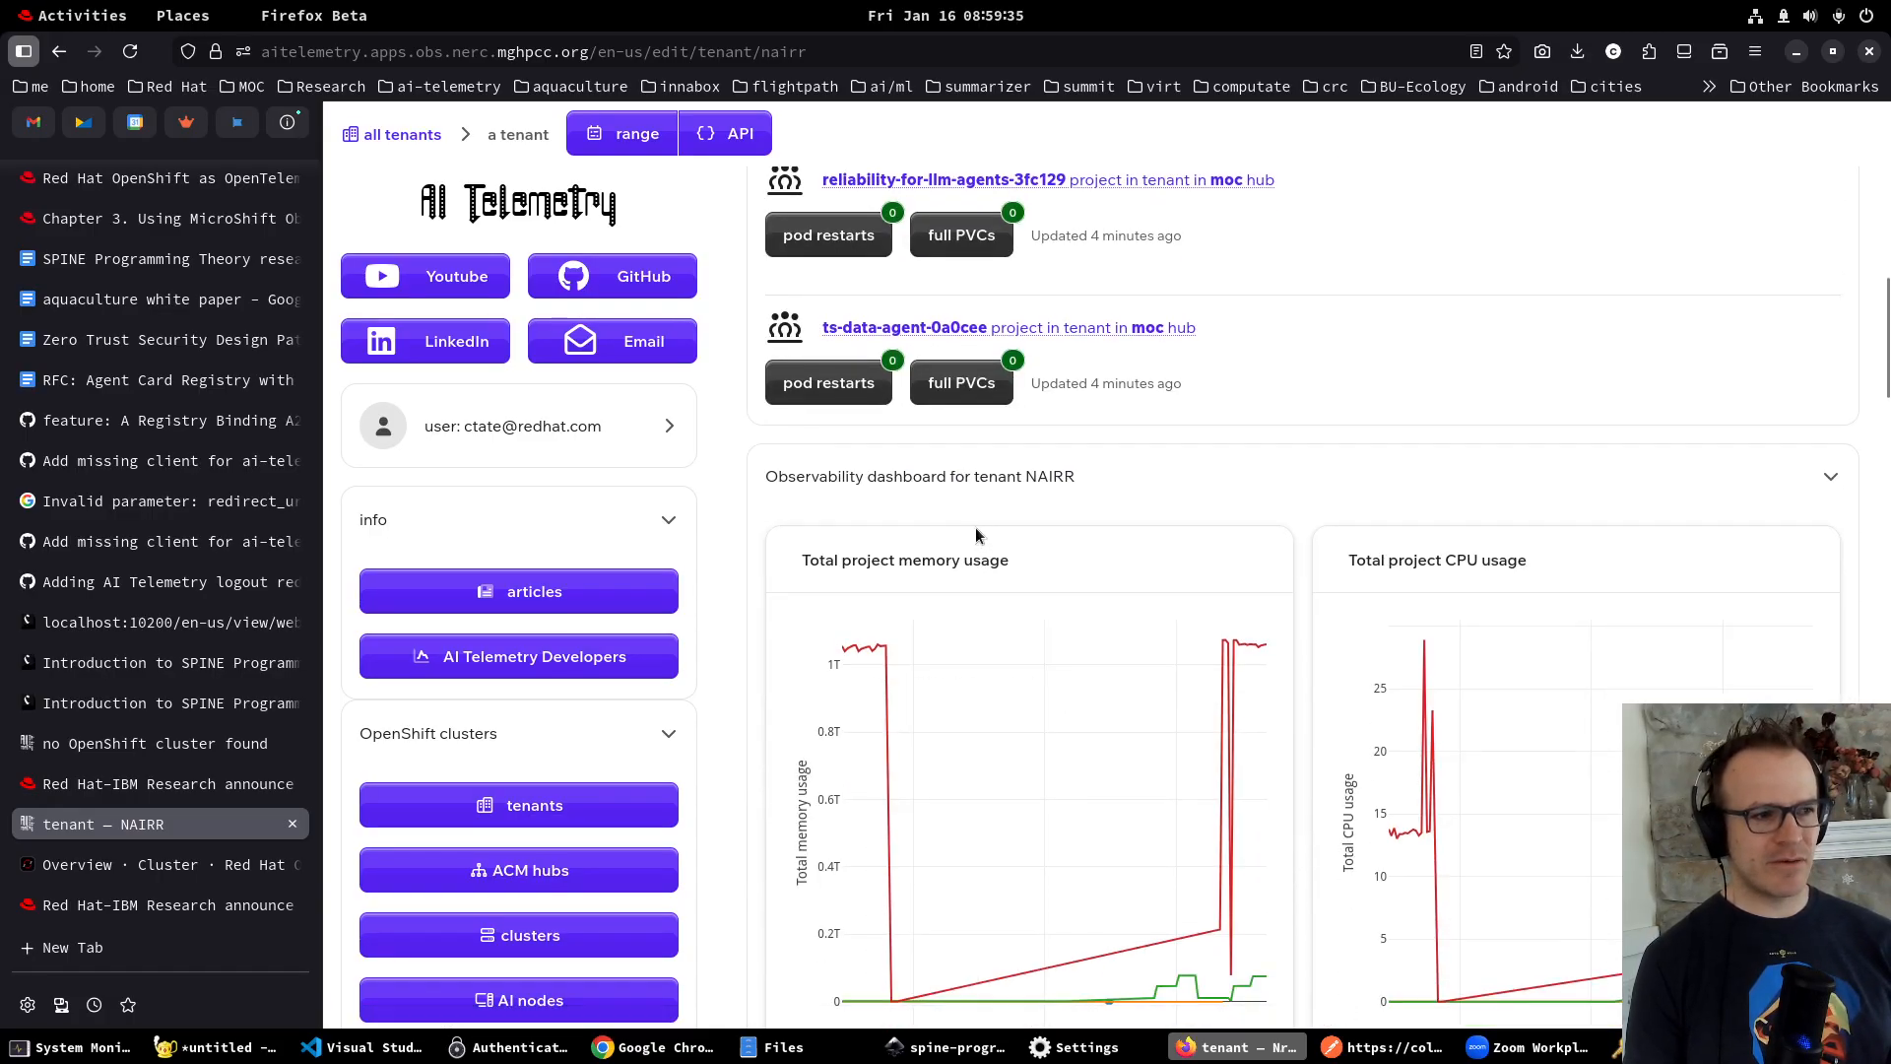
scroll(976, 528, "down", 2)
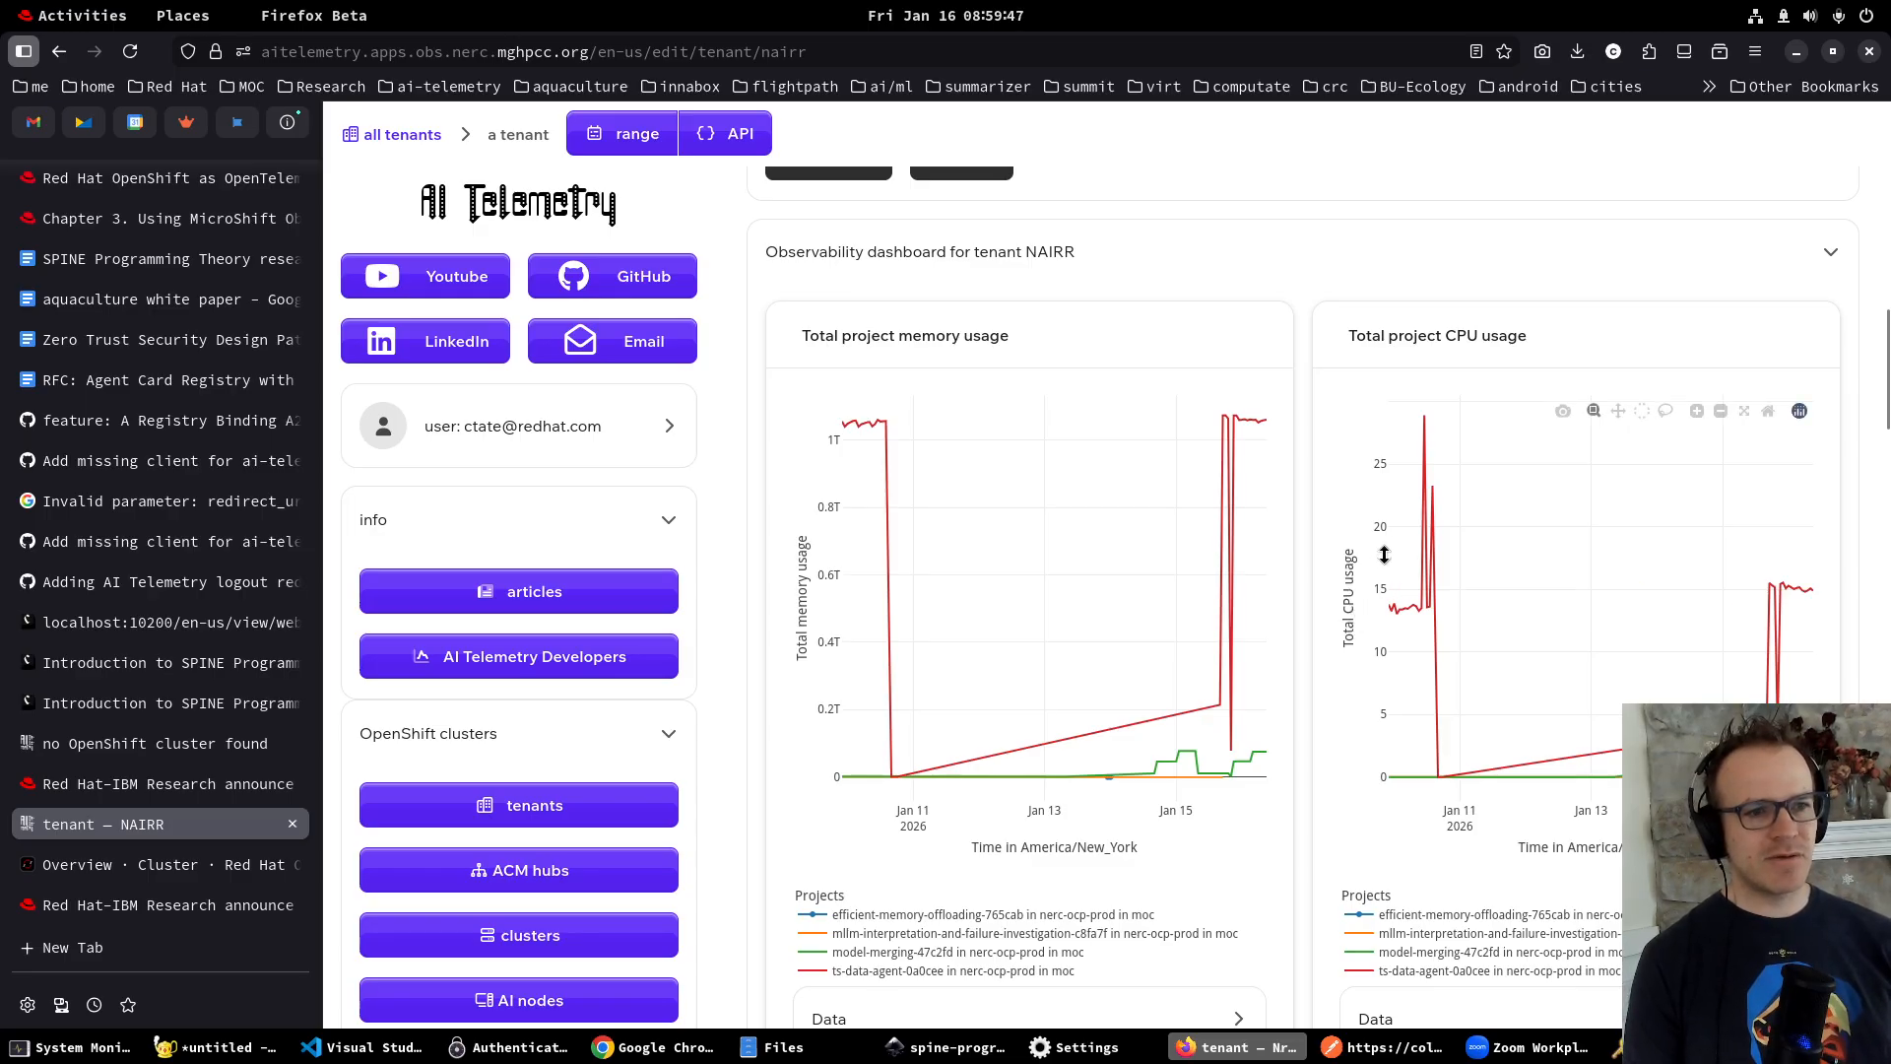
scroll(1378, 550, "down", 2)
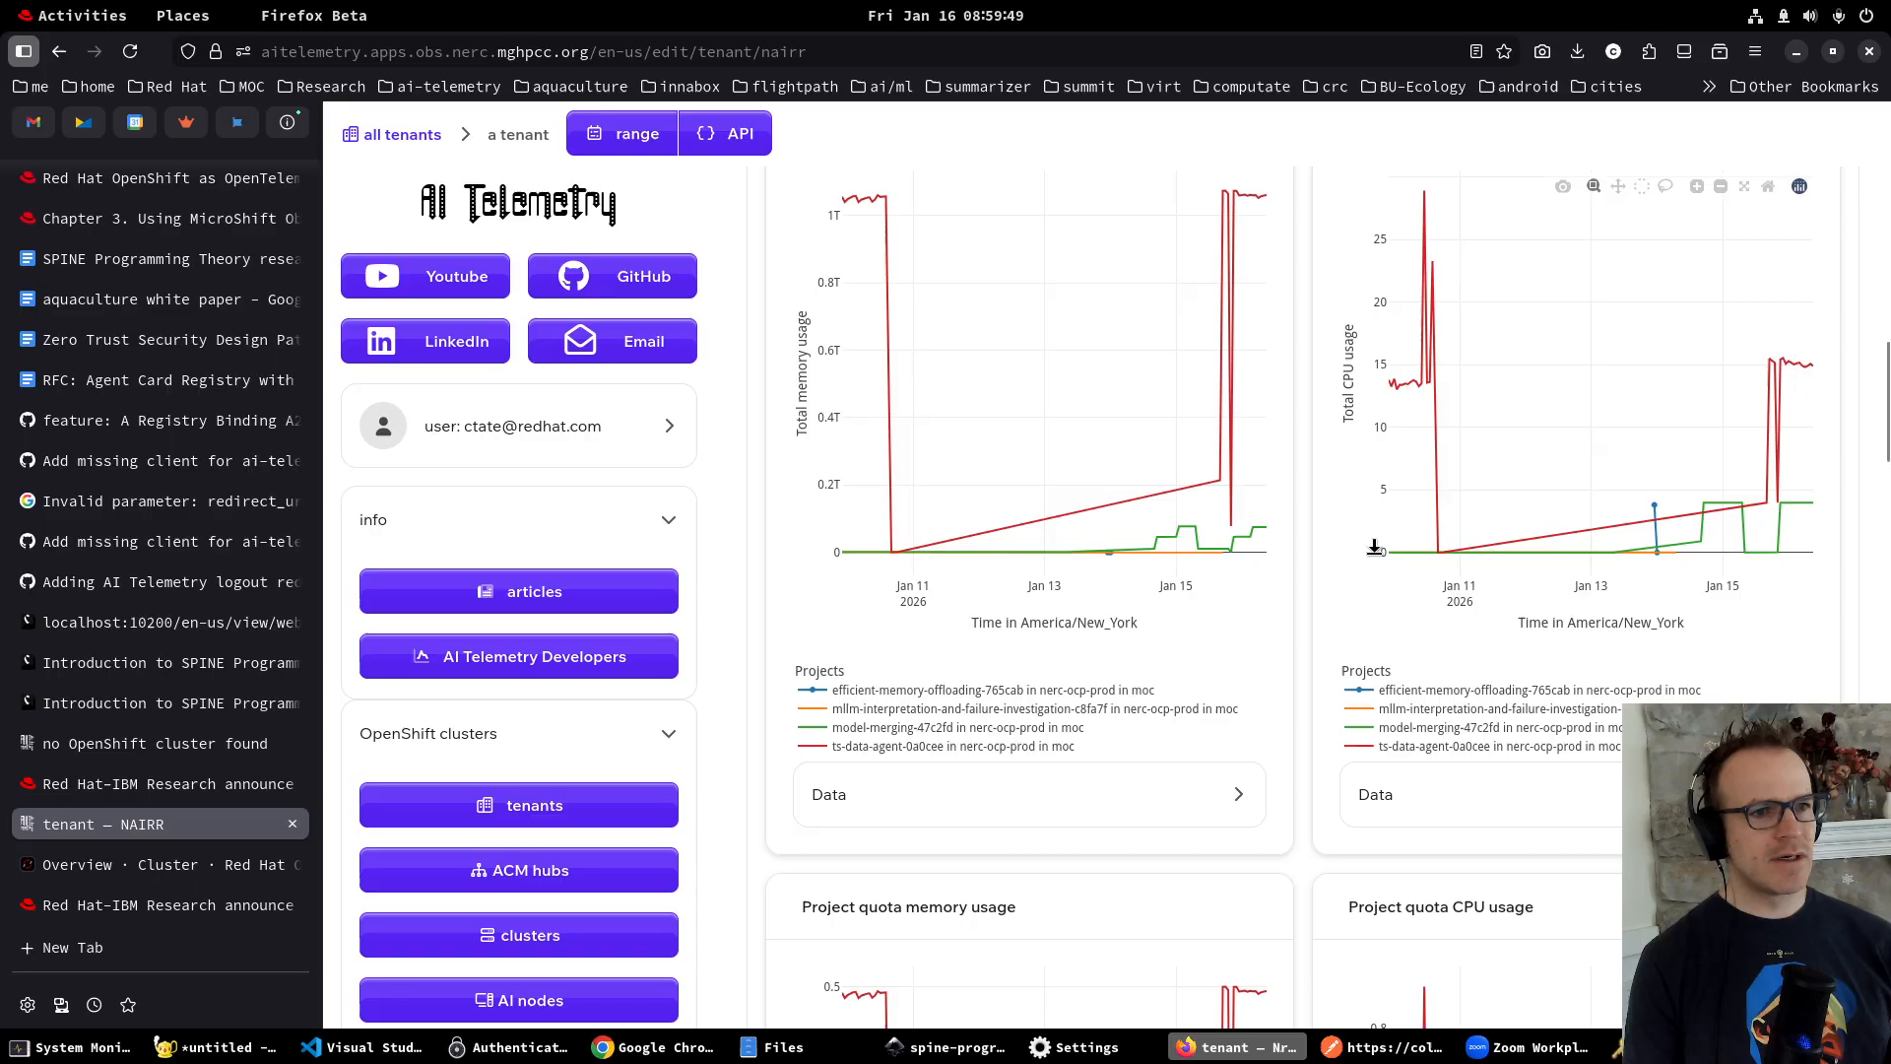
scroll(1375, 553, "down", 10)
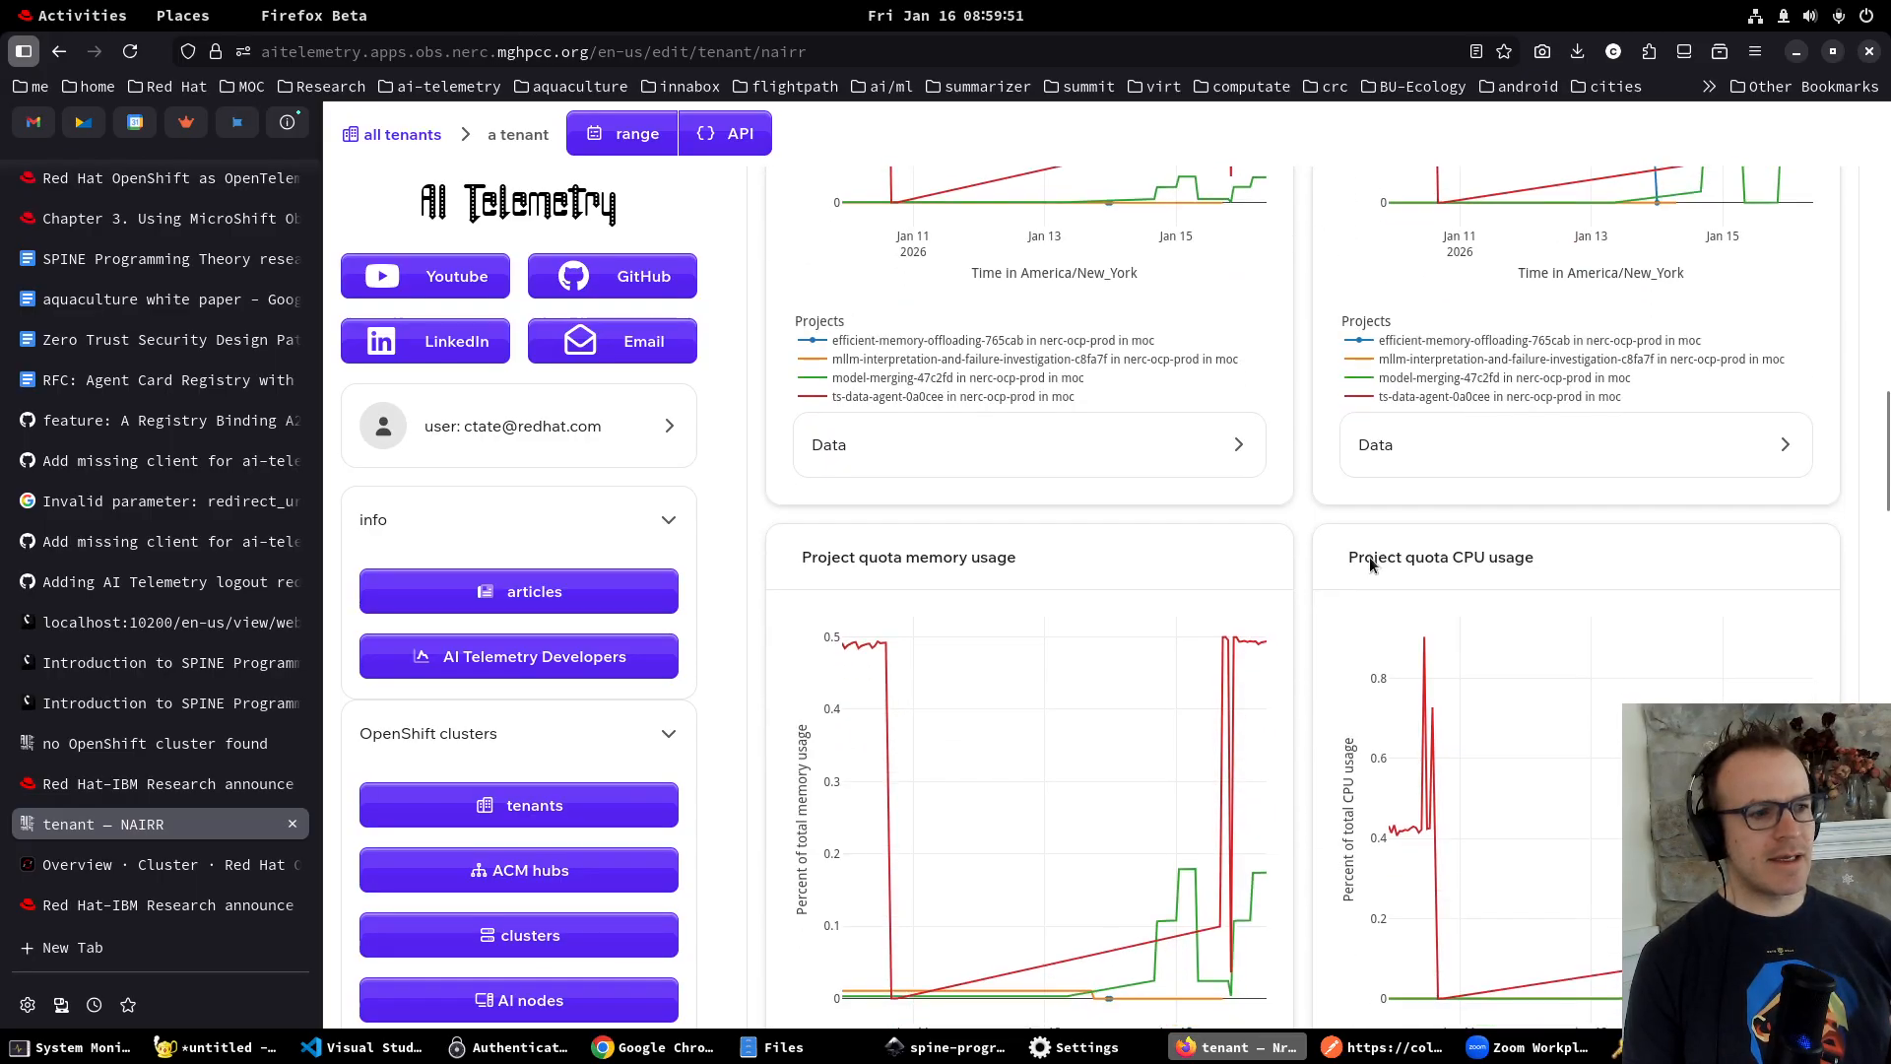
scroll(899, 615, "down", 2)
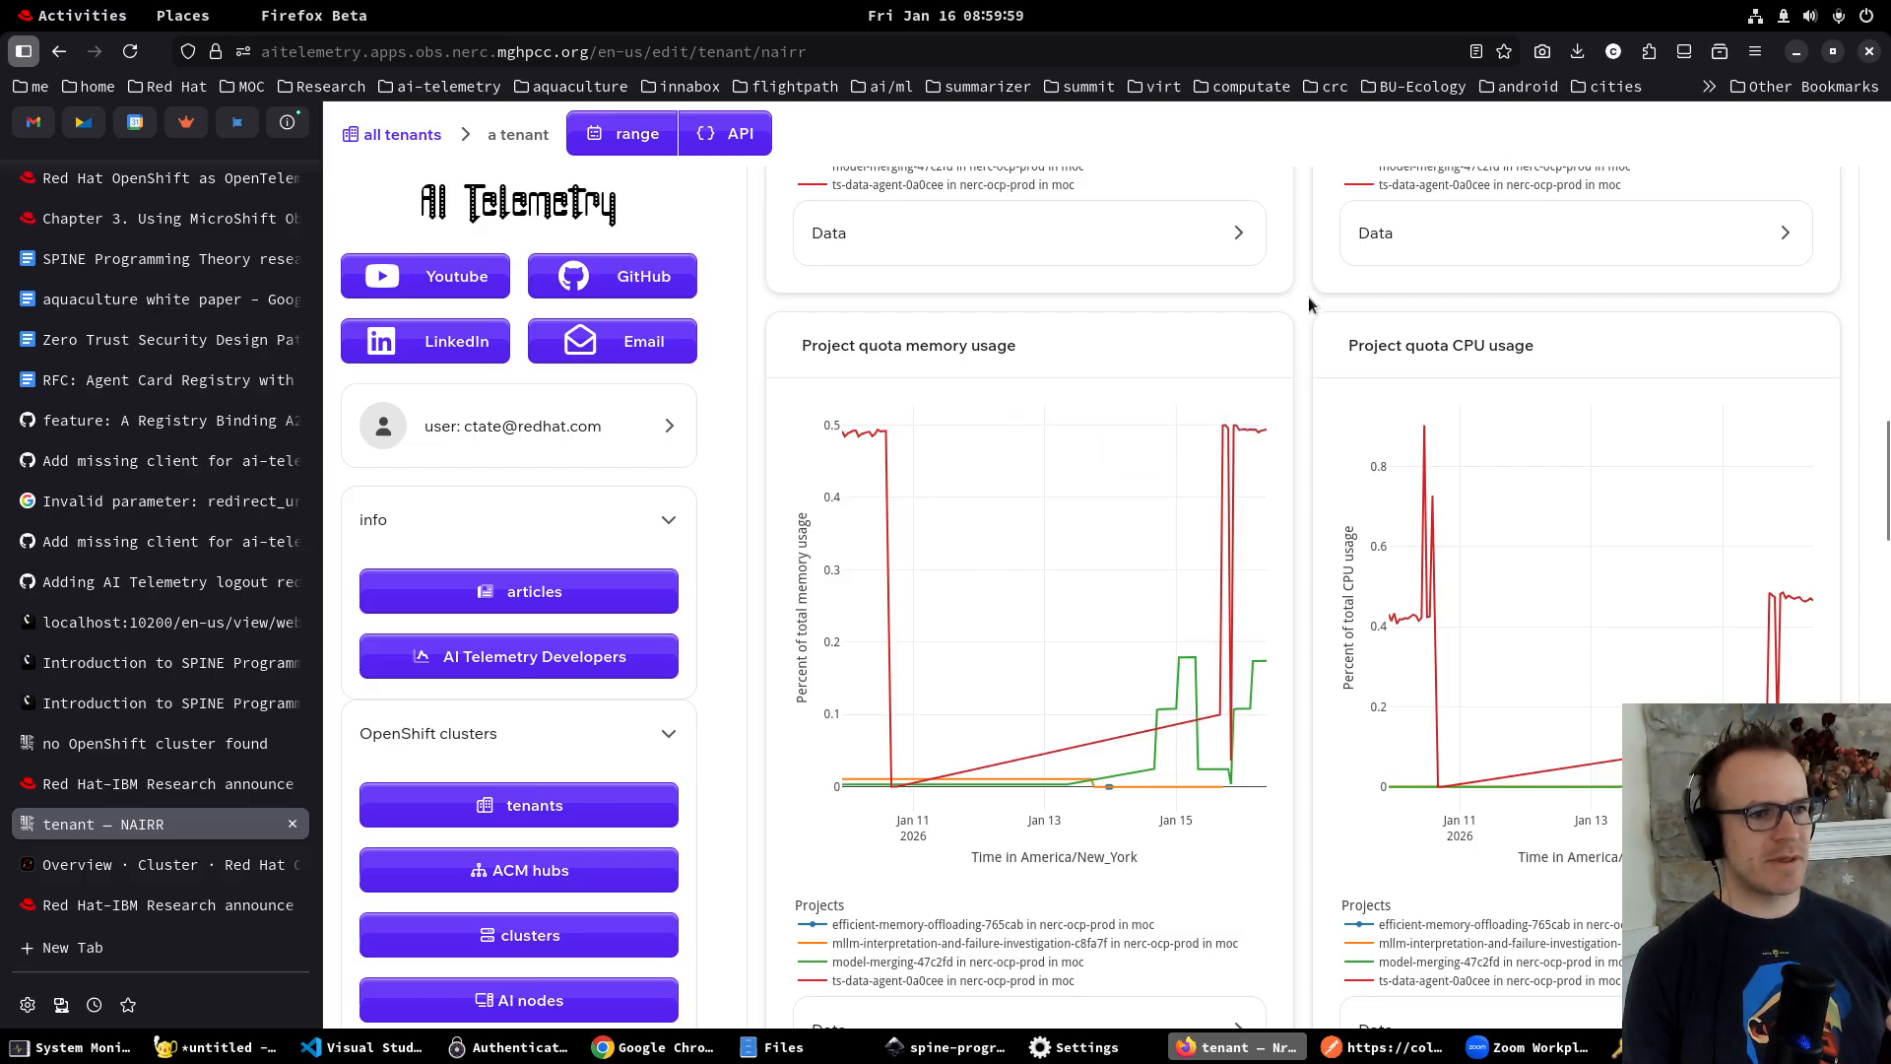
scroll(1310, 303, "up", 8)
scroll(1314, 303, "down", 2)
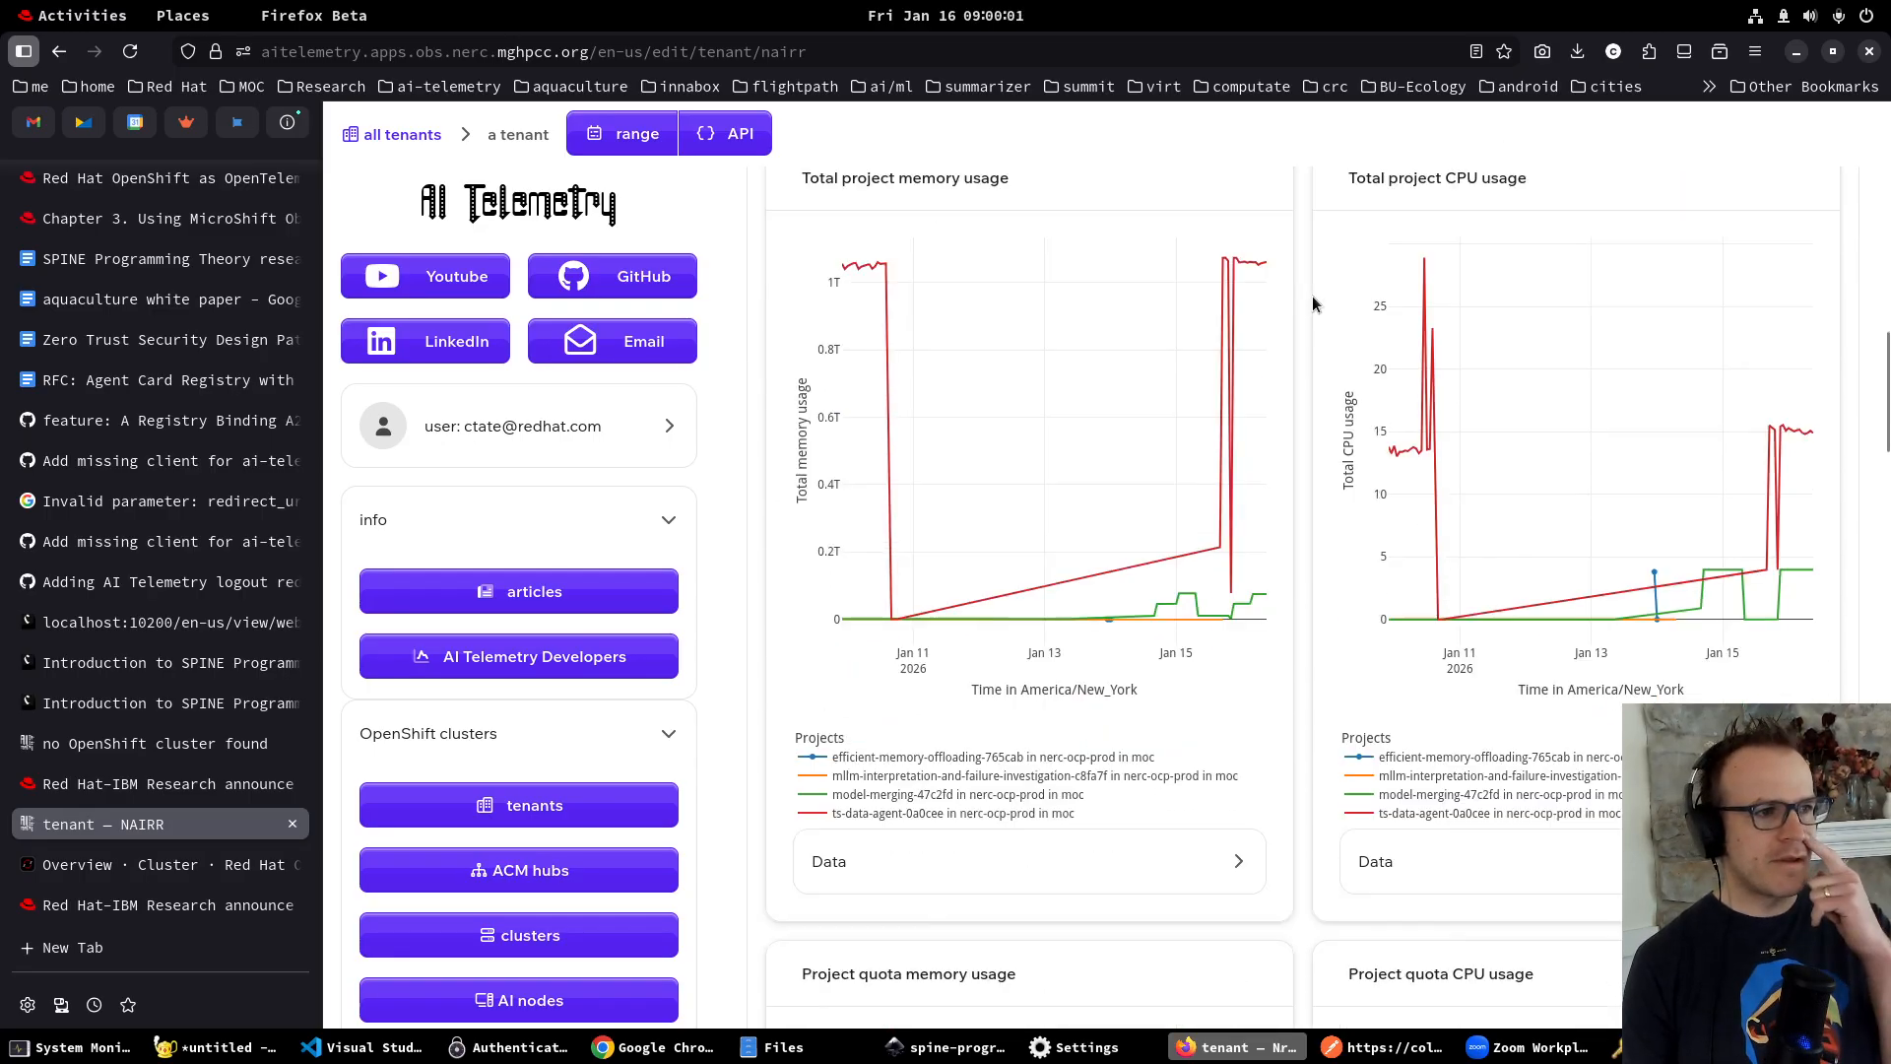
scroll(1313, 316, "down", 10)
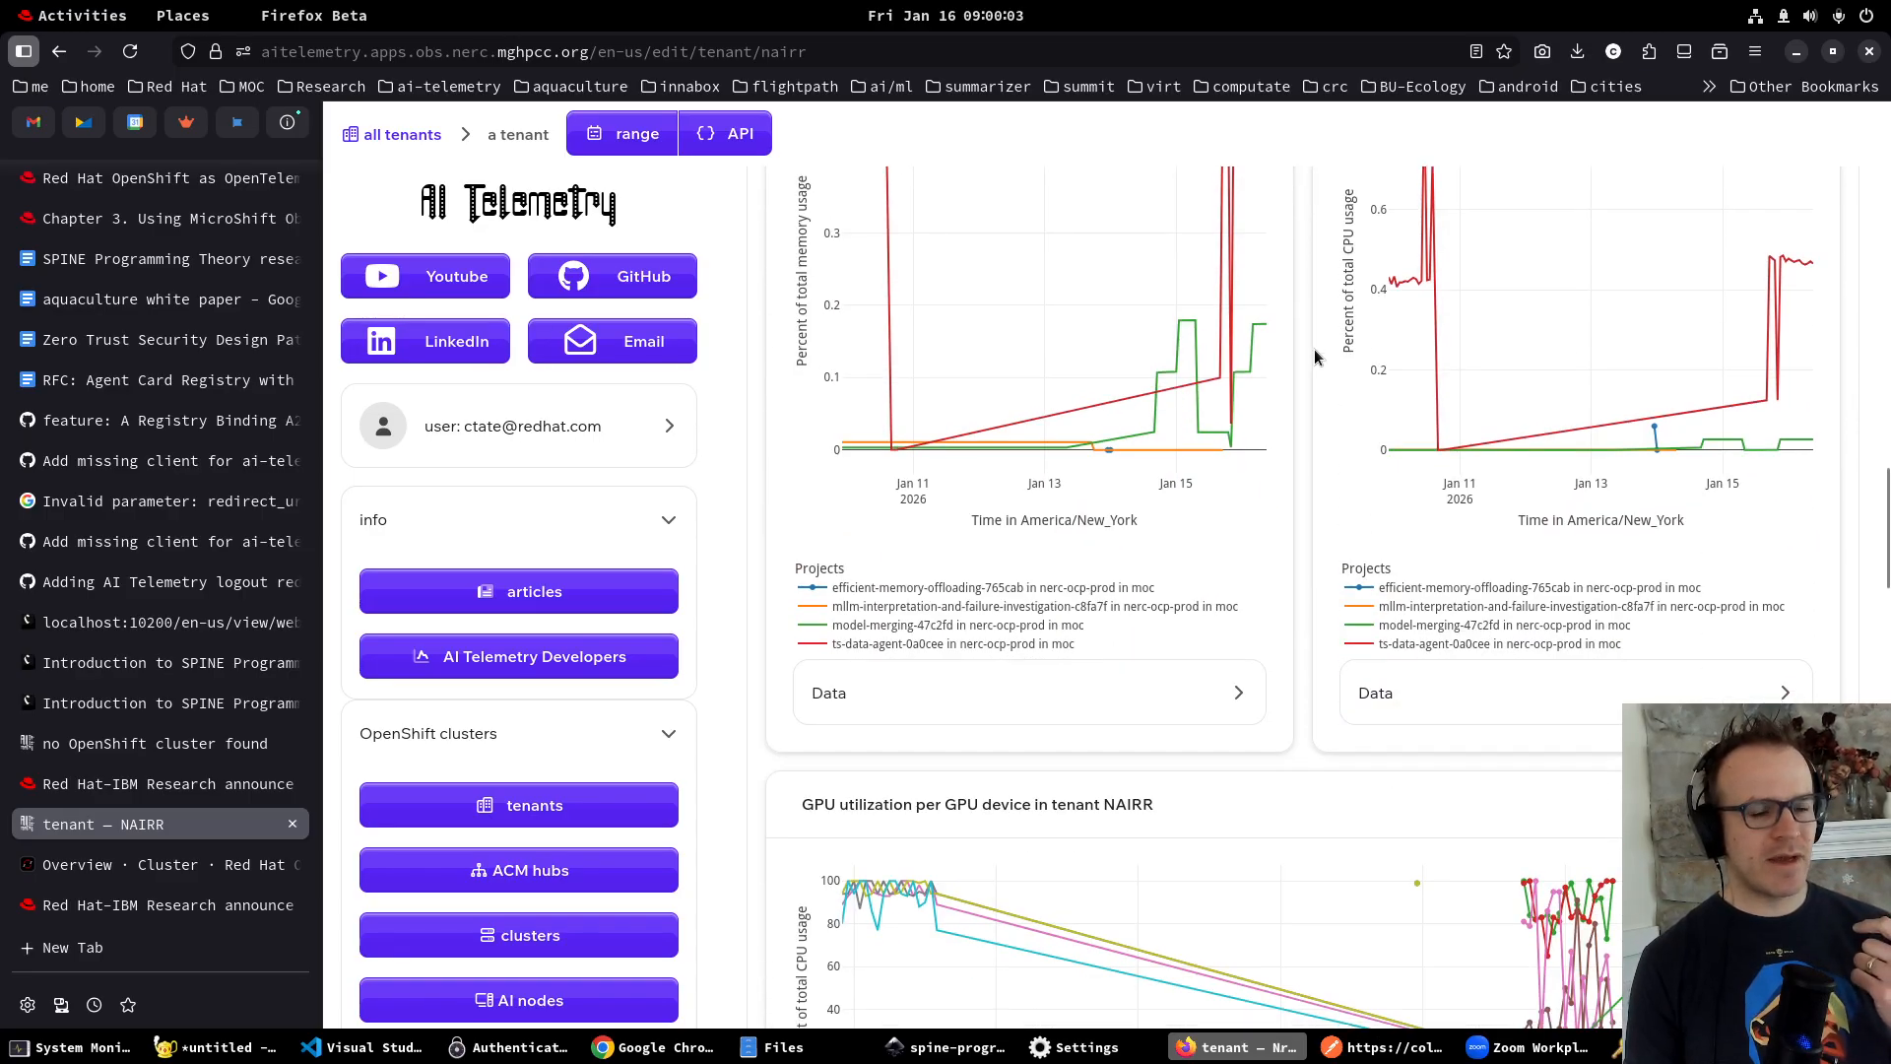
Examine the NAIRR tenant's GPU utilization charts, per GPU device and per project.
scroll(1291, 375, "down", 3)
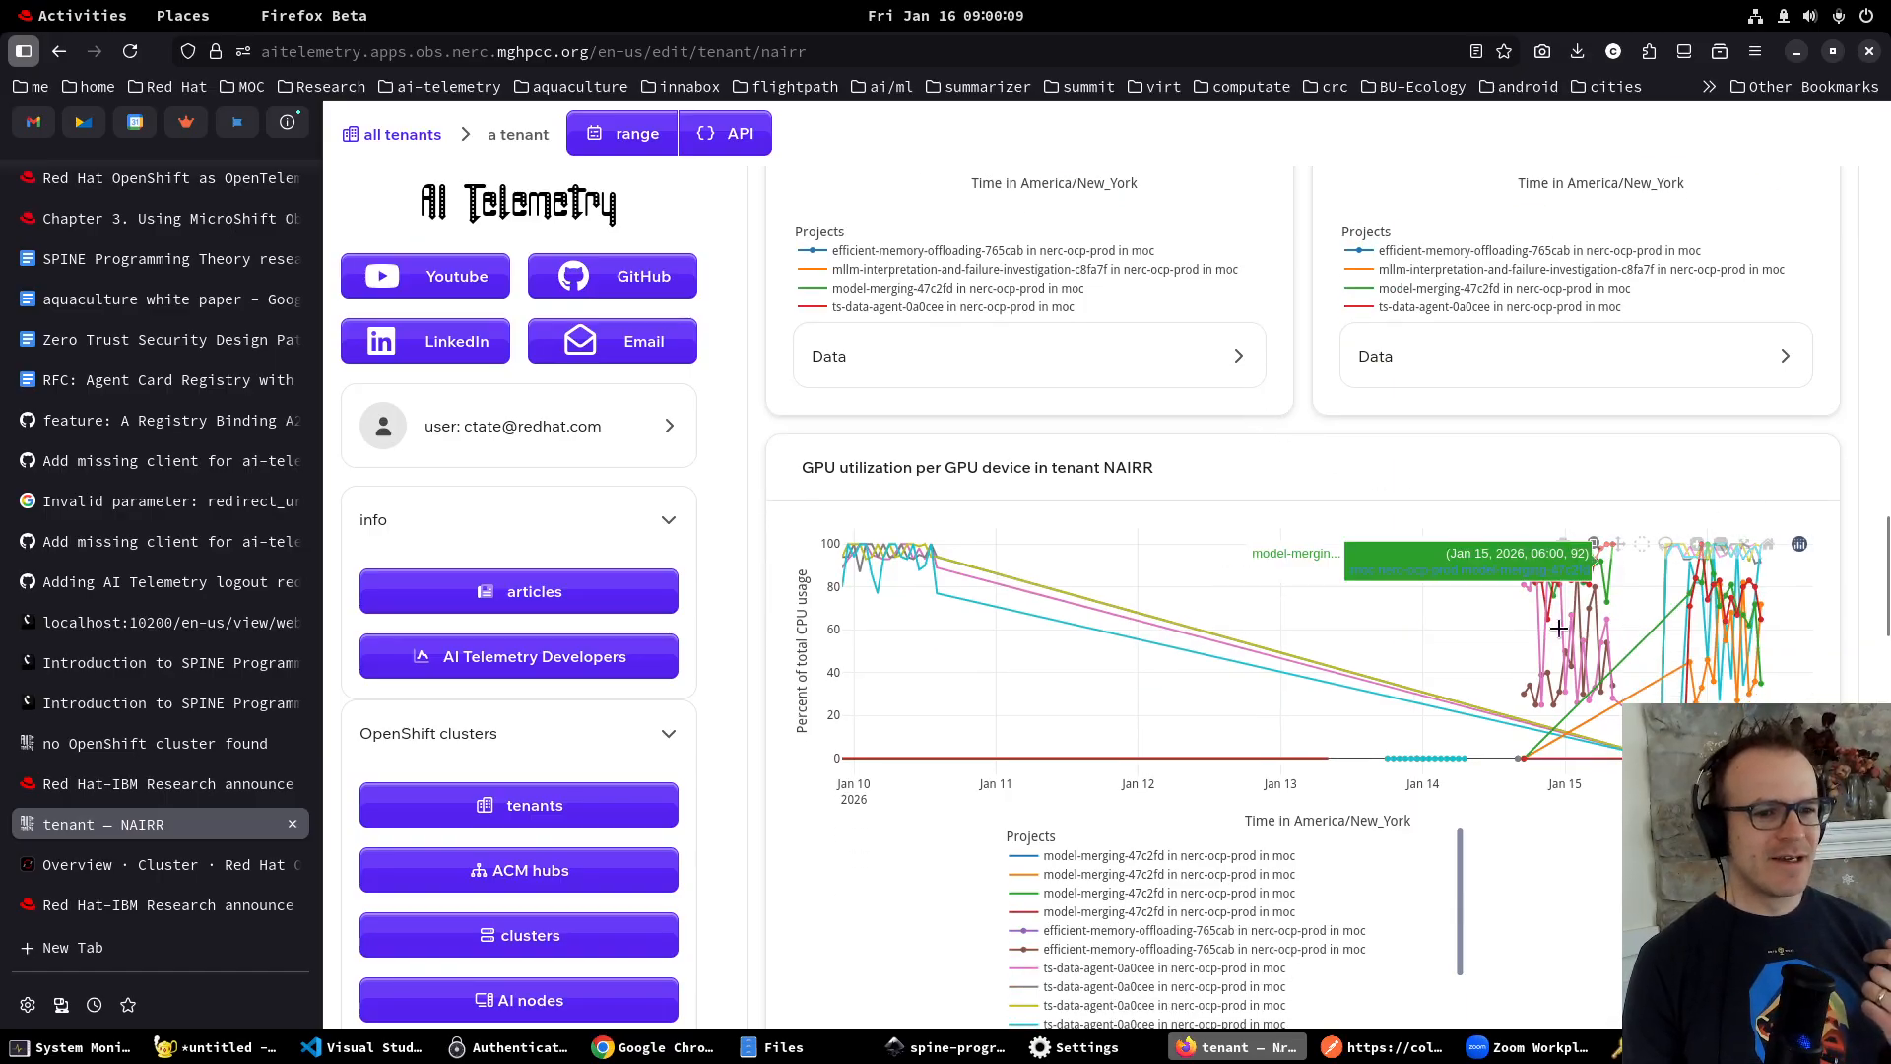
scroll(1472, 677, "down", 1)
scroll(1472, 677, "down", 1)
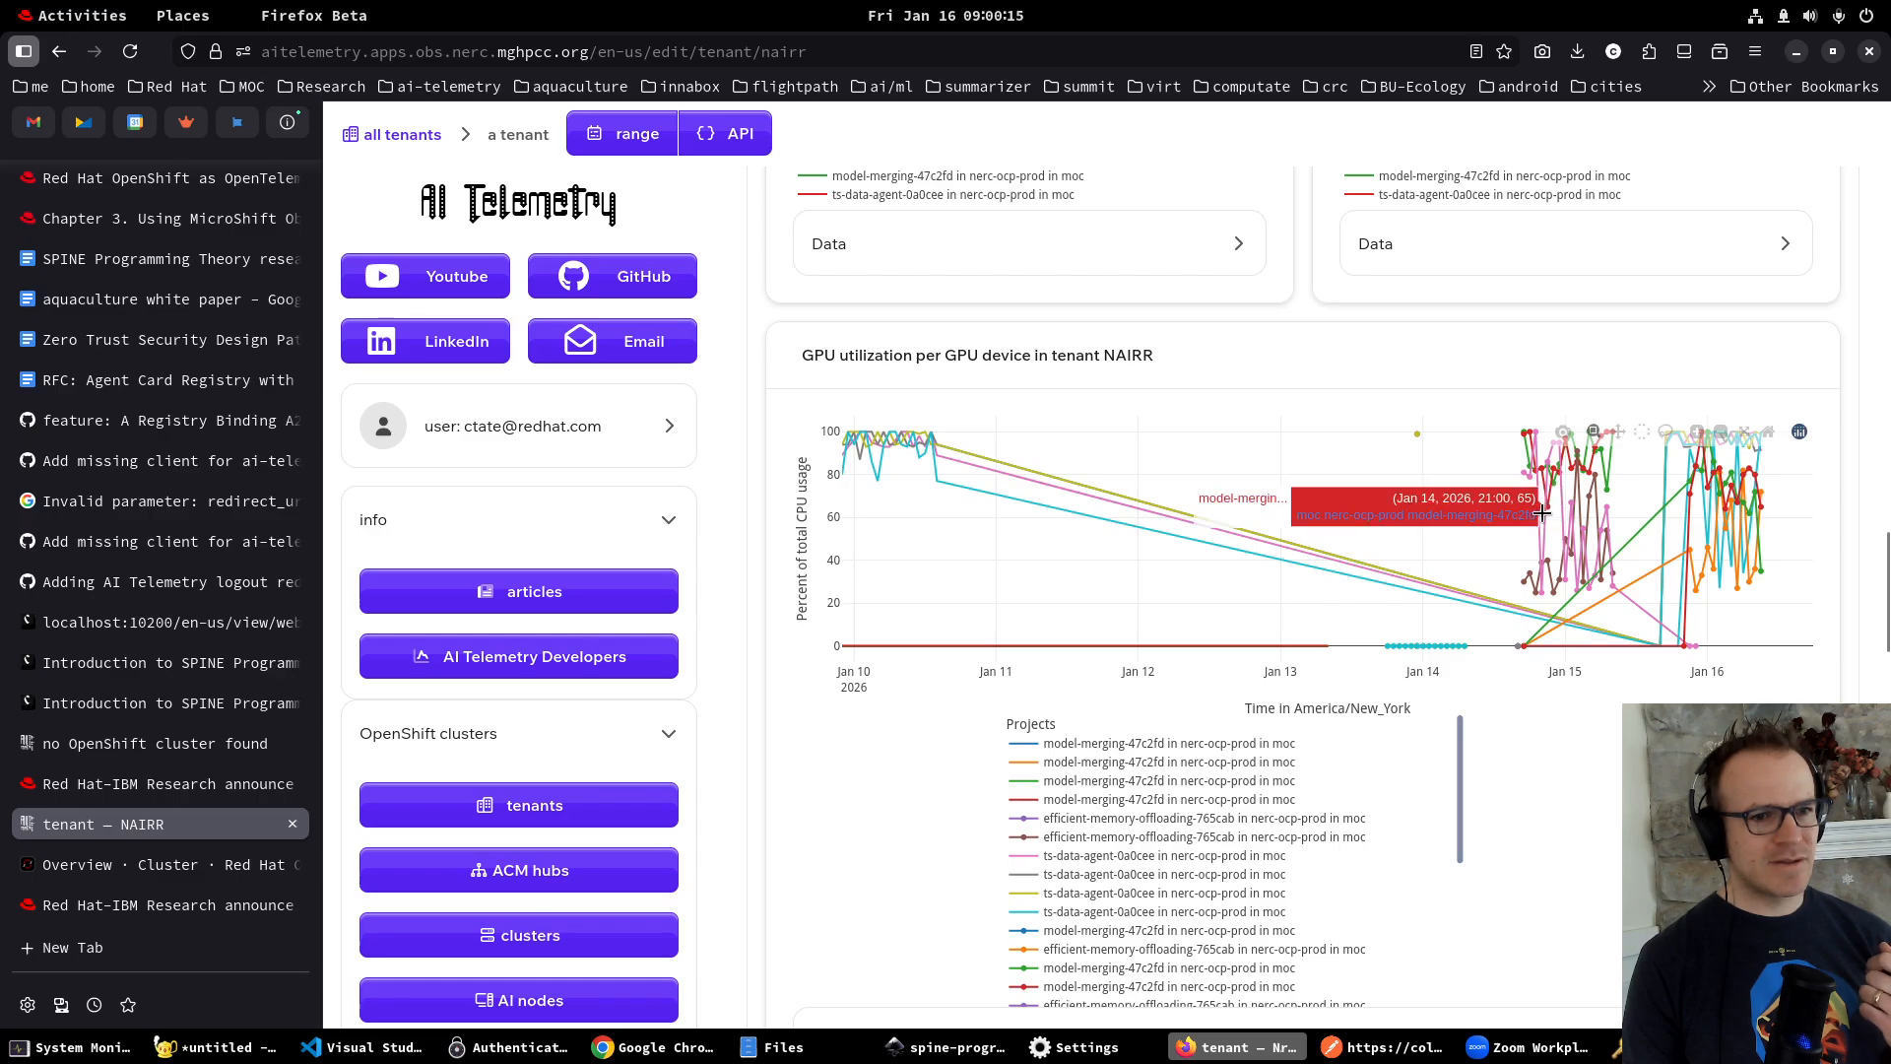
scroll(1542, 524, "down", 4)
scroll(1539, 522, "down", 4)
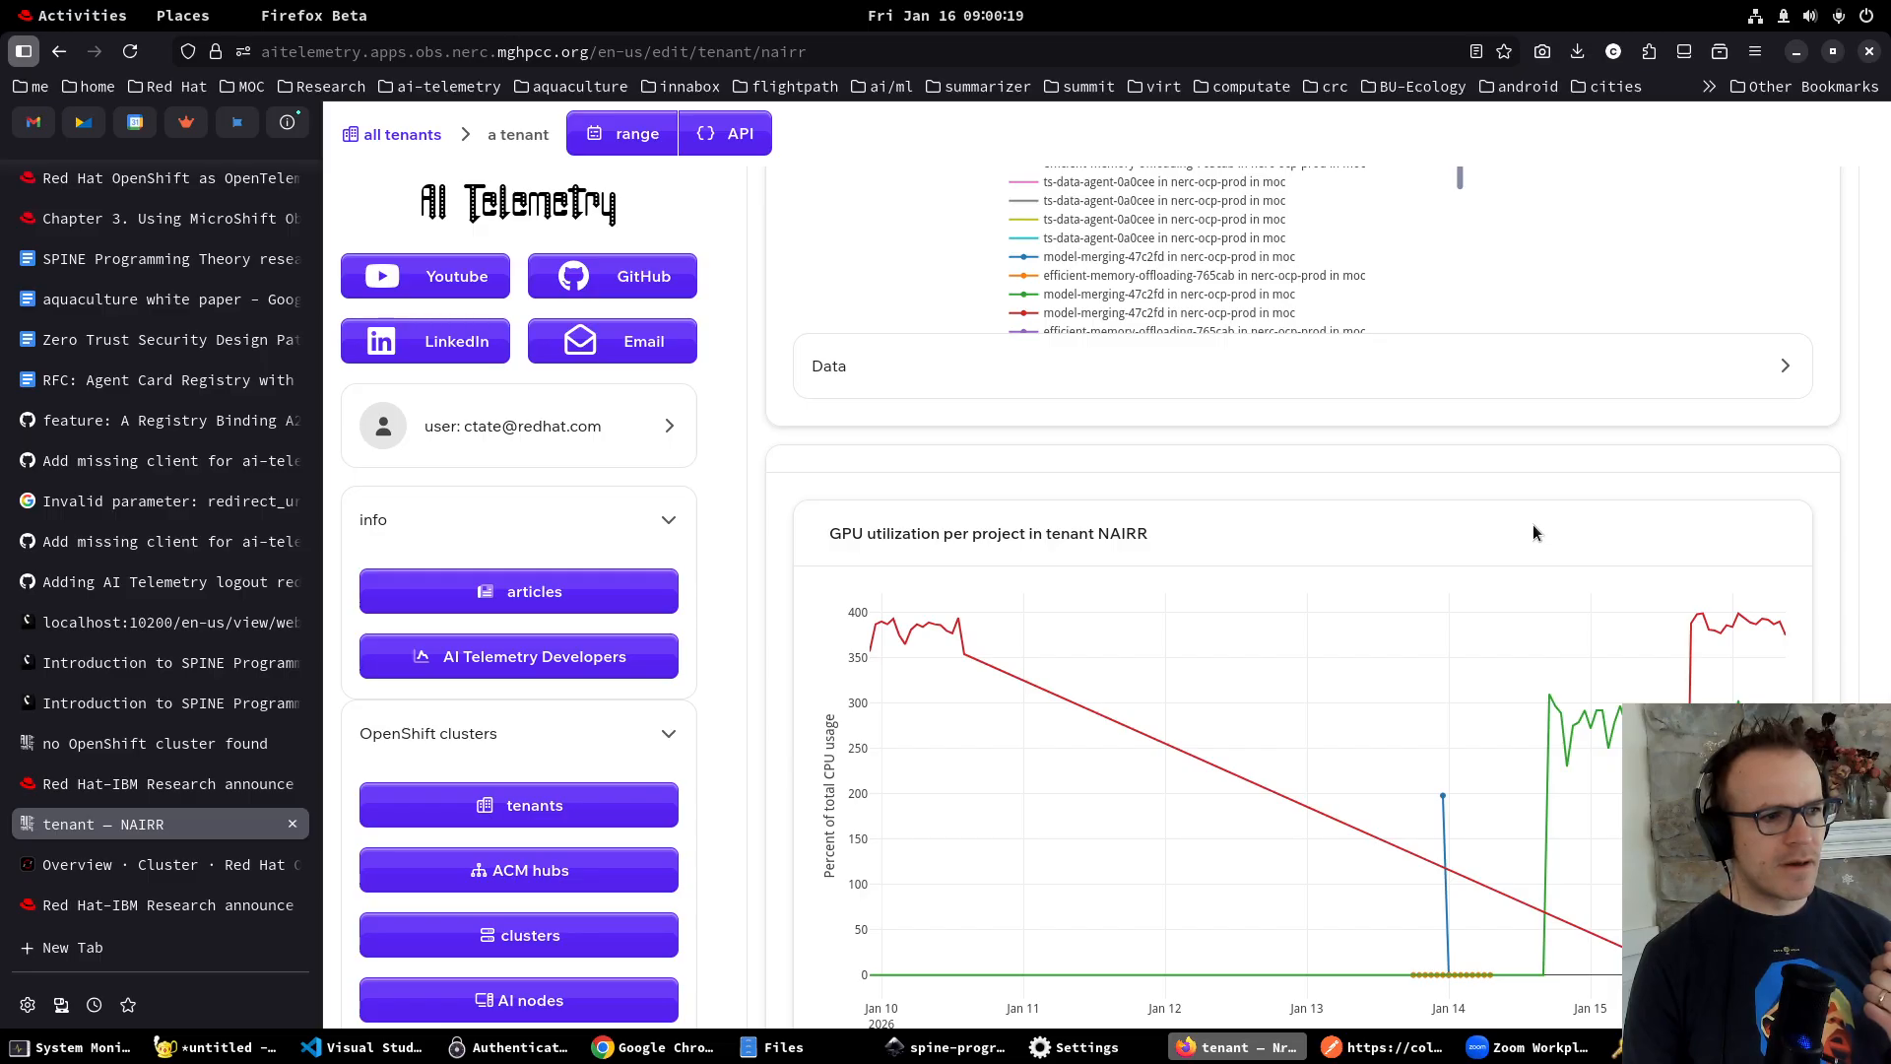
scroll(1532, 525, "up", 1)
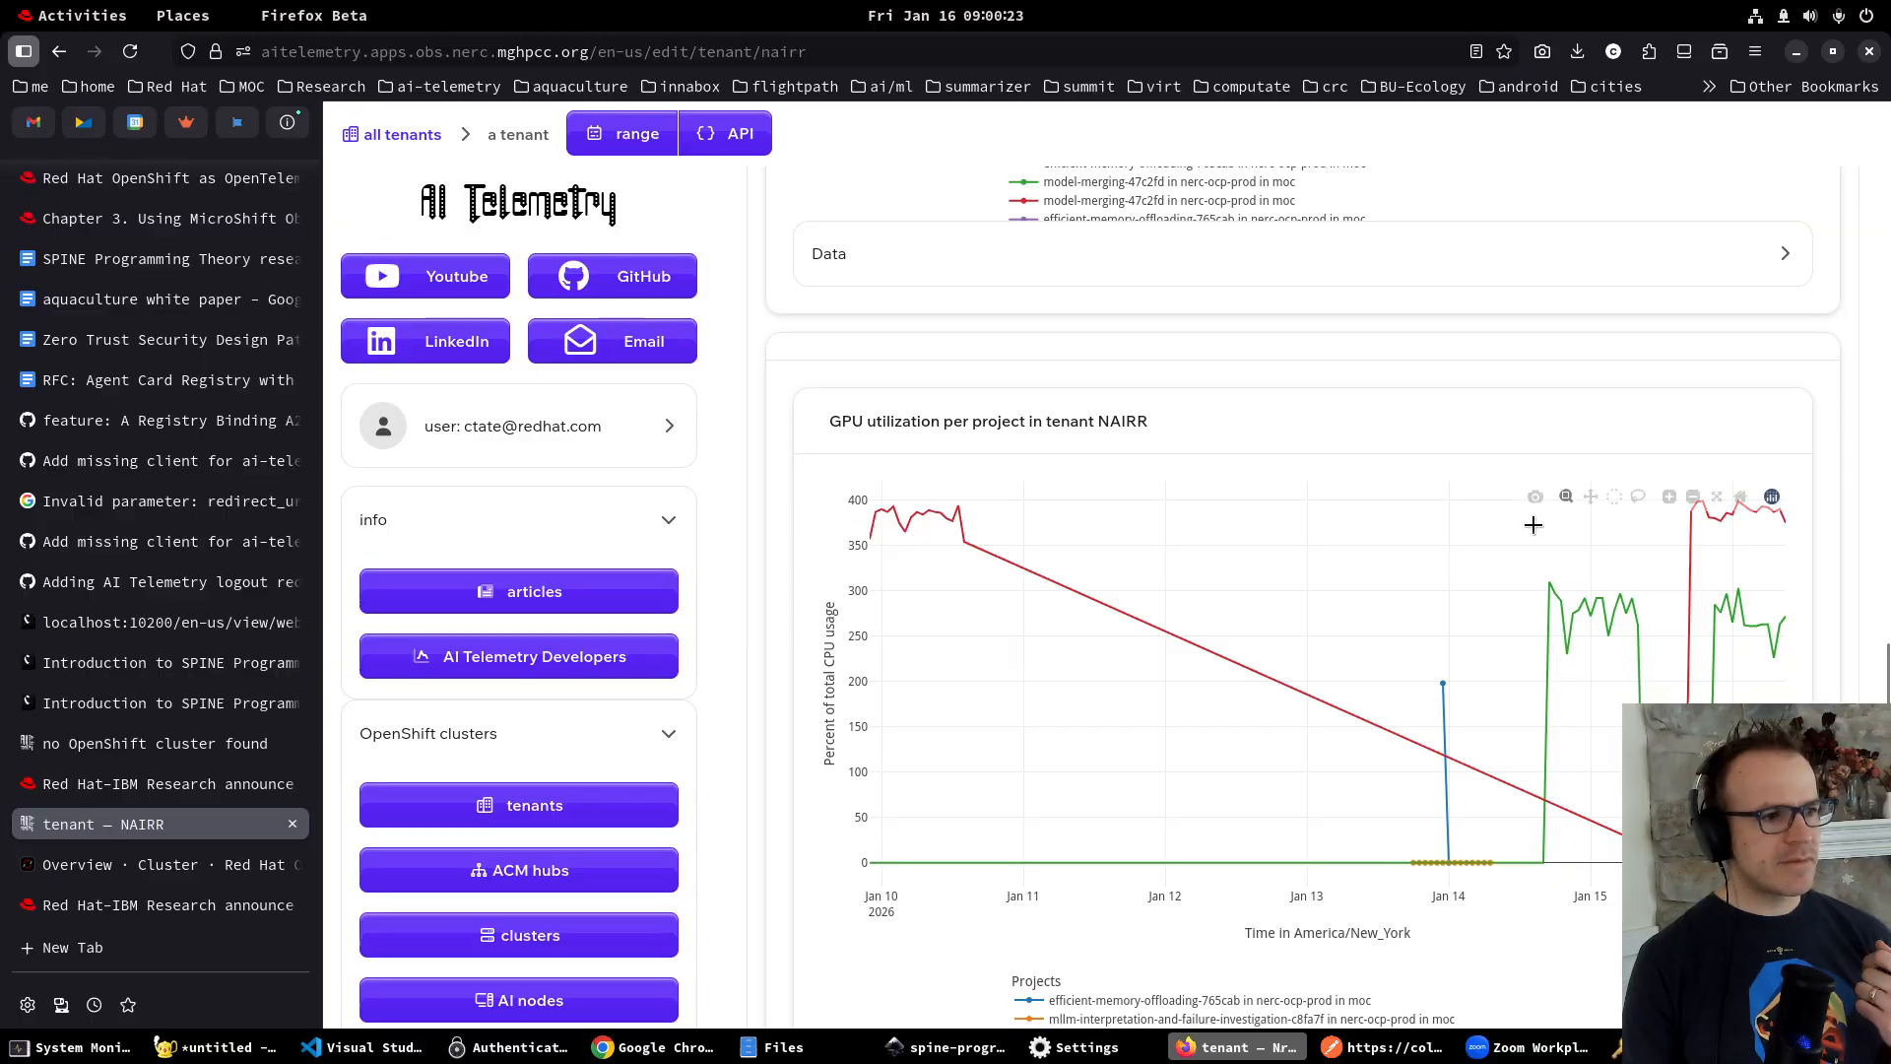
scroll(1488, 554, "down", 2)
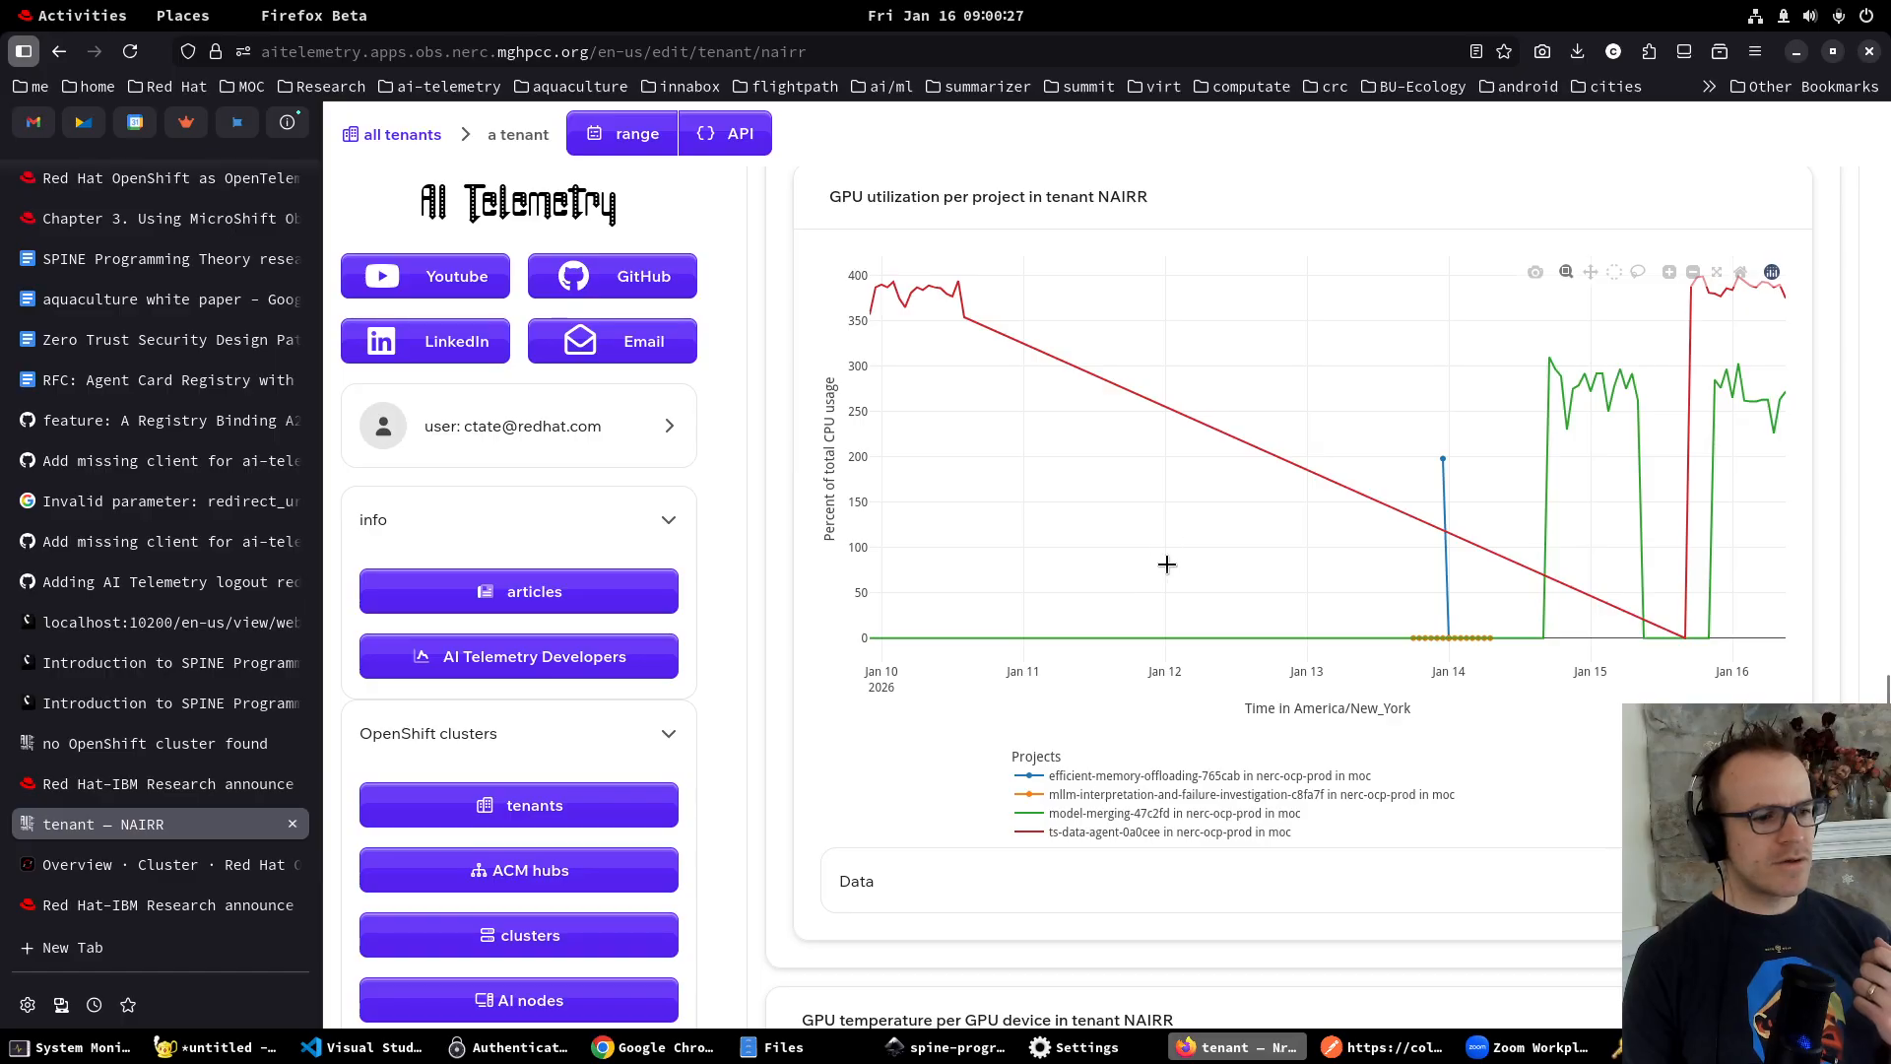
Open the list of all OpenShift projects available to the signed-in user in AI Telemetry.
scroll(1112, 582, "up", 15)
scroll(1173, 558, "up", 8)
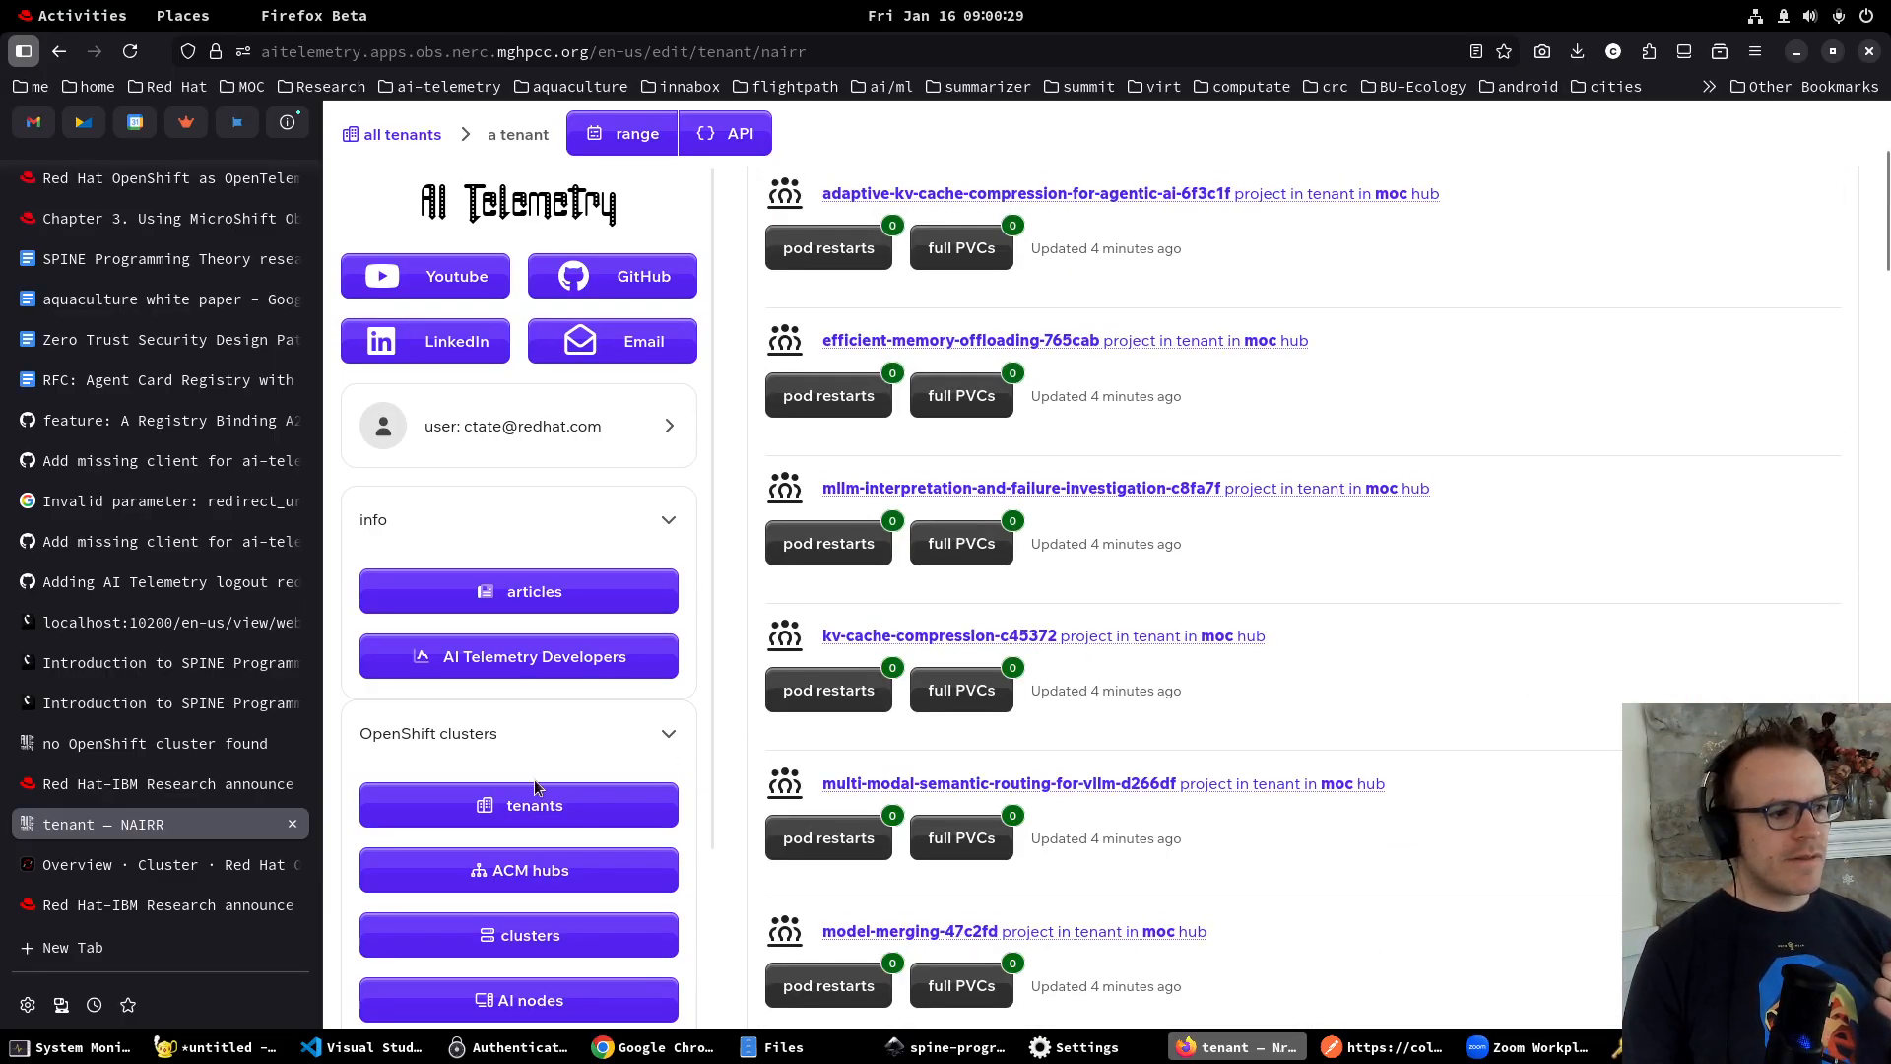
scroll(539, 921, "down", 3)
left_click(539, 921)
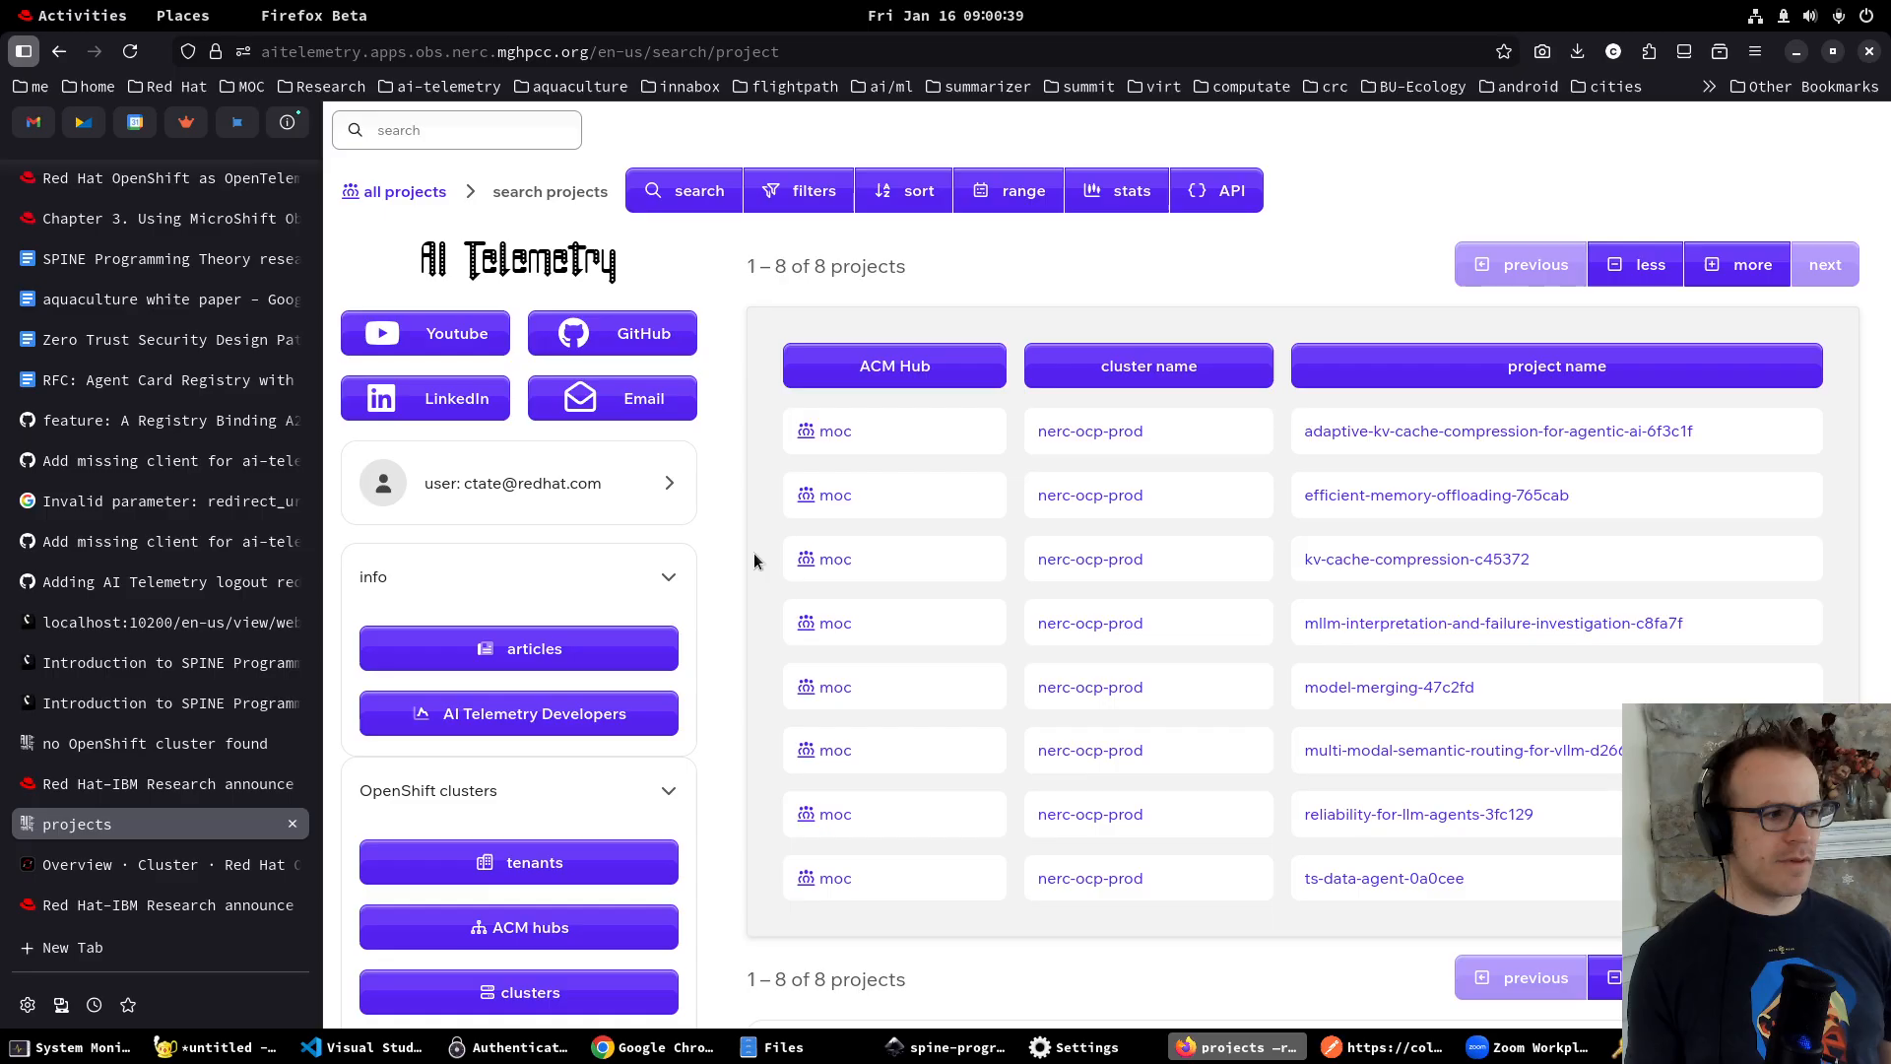
Switch to the OpenShift console with the NERC cluster overview.
left_click(116, 865)
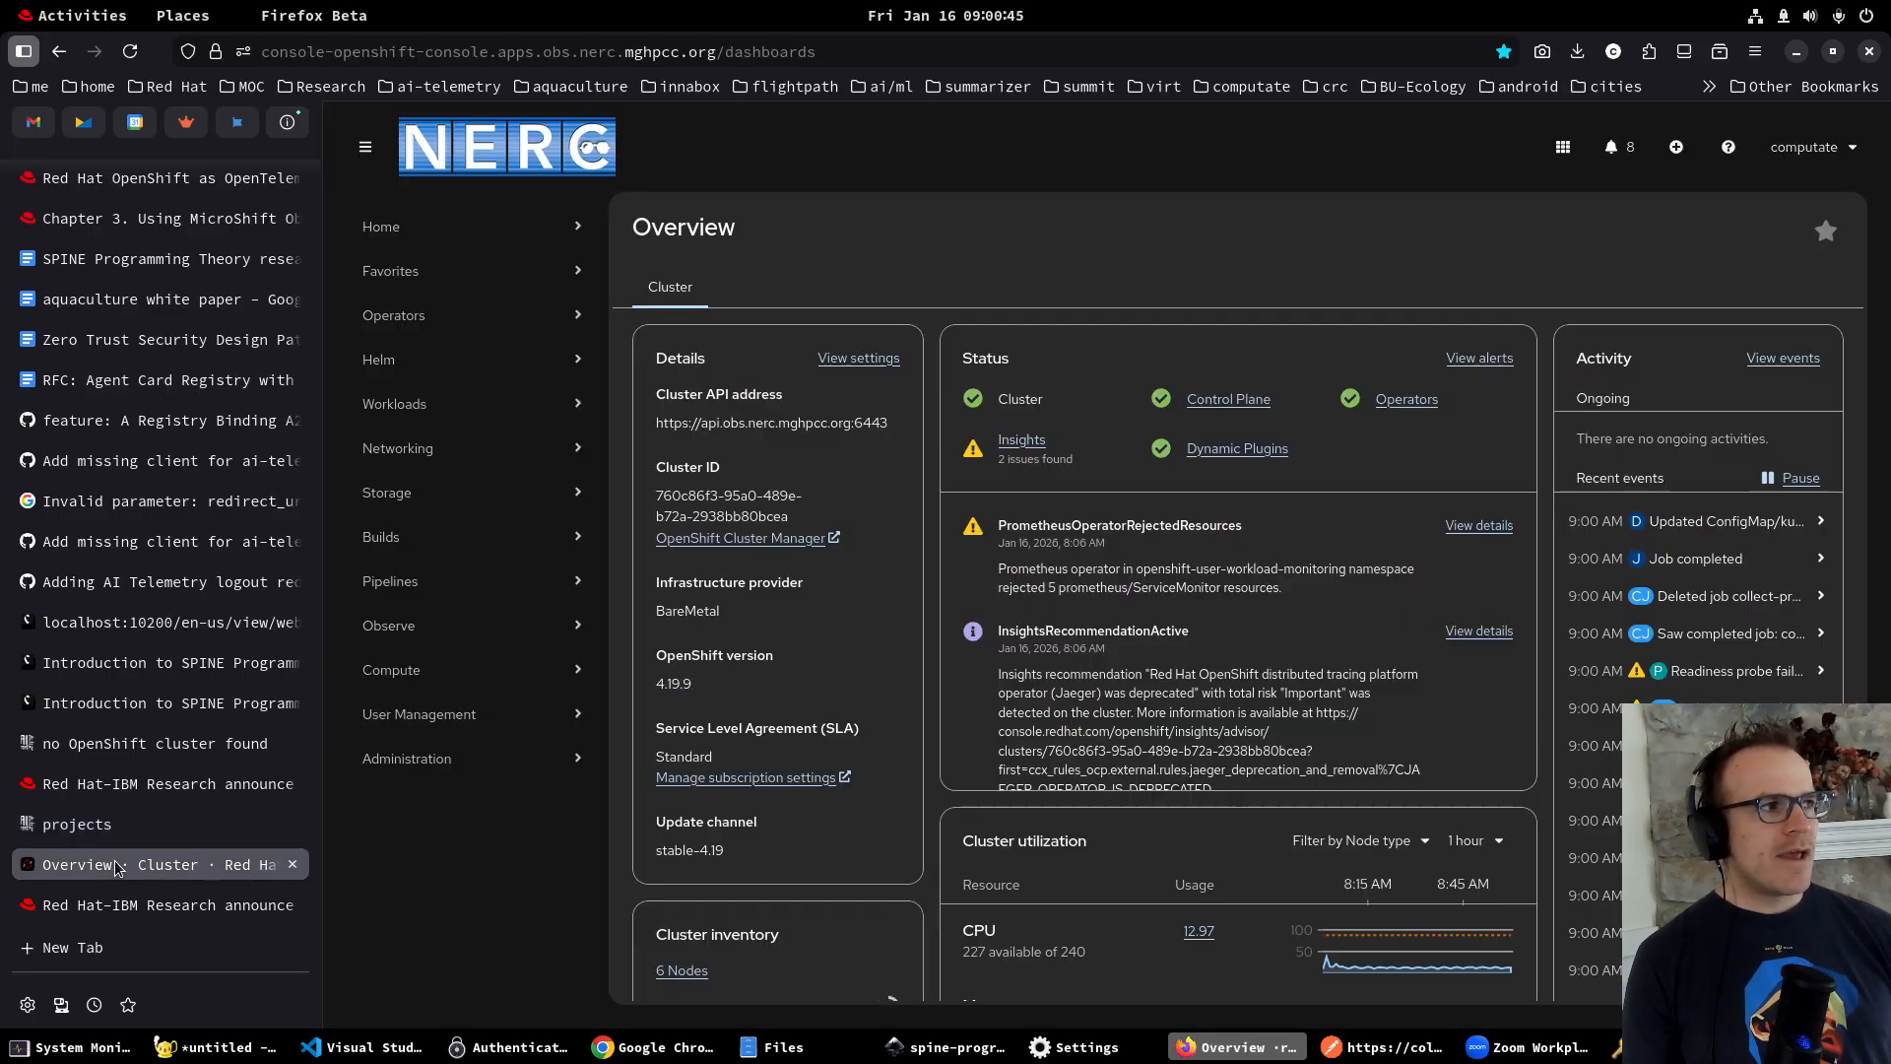
left_click(365, 49)
type("keycl")
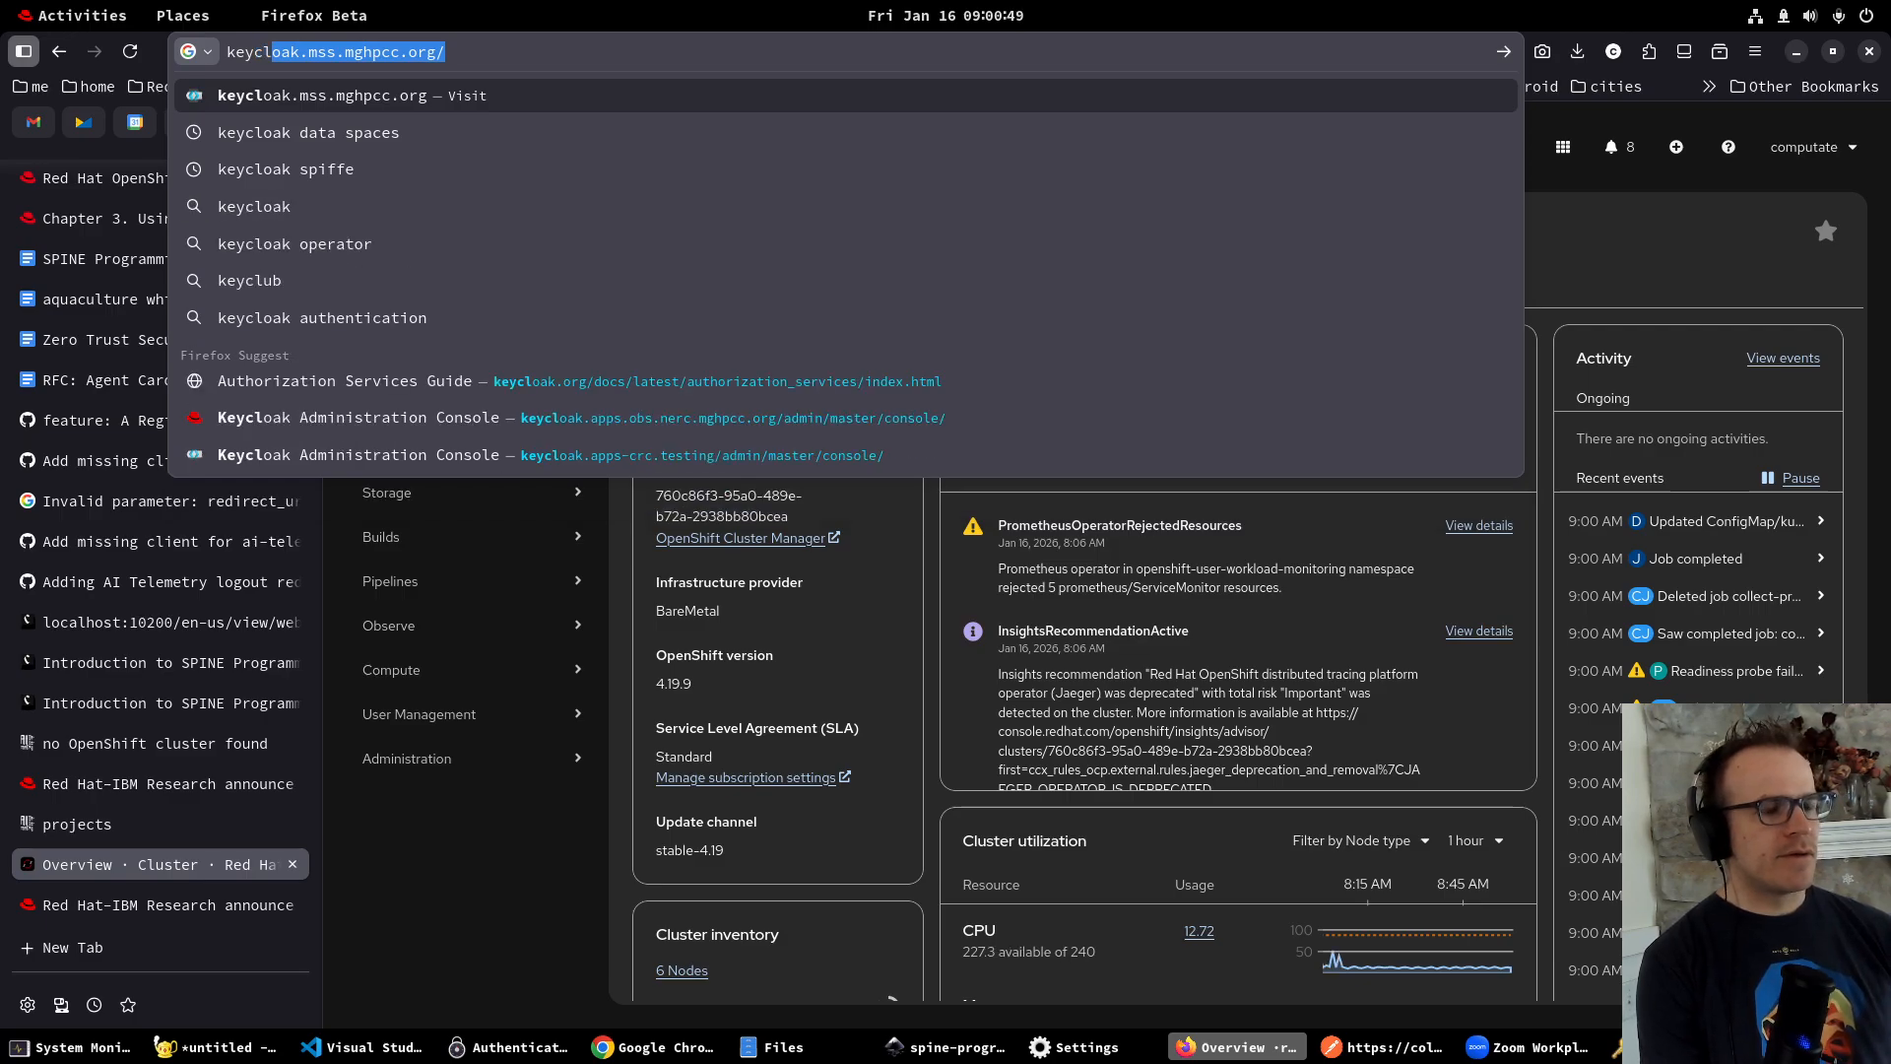
key("Escape")
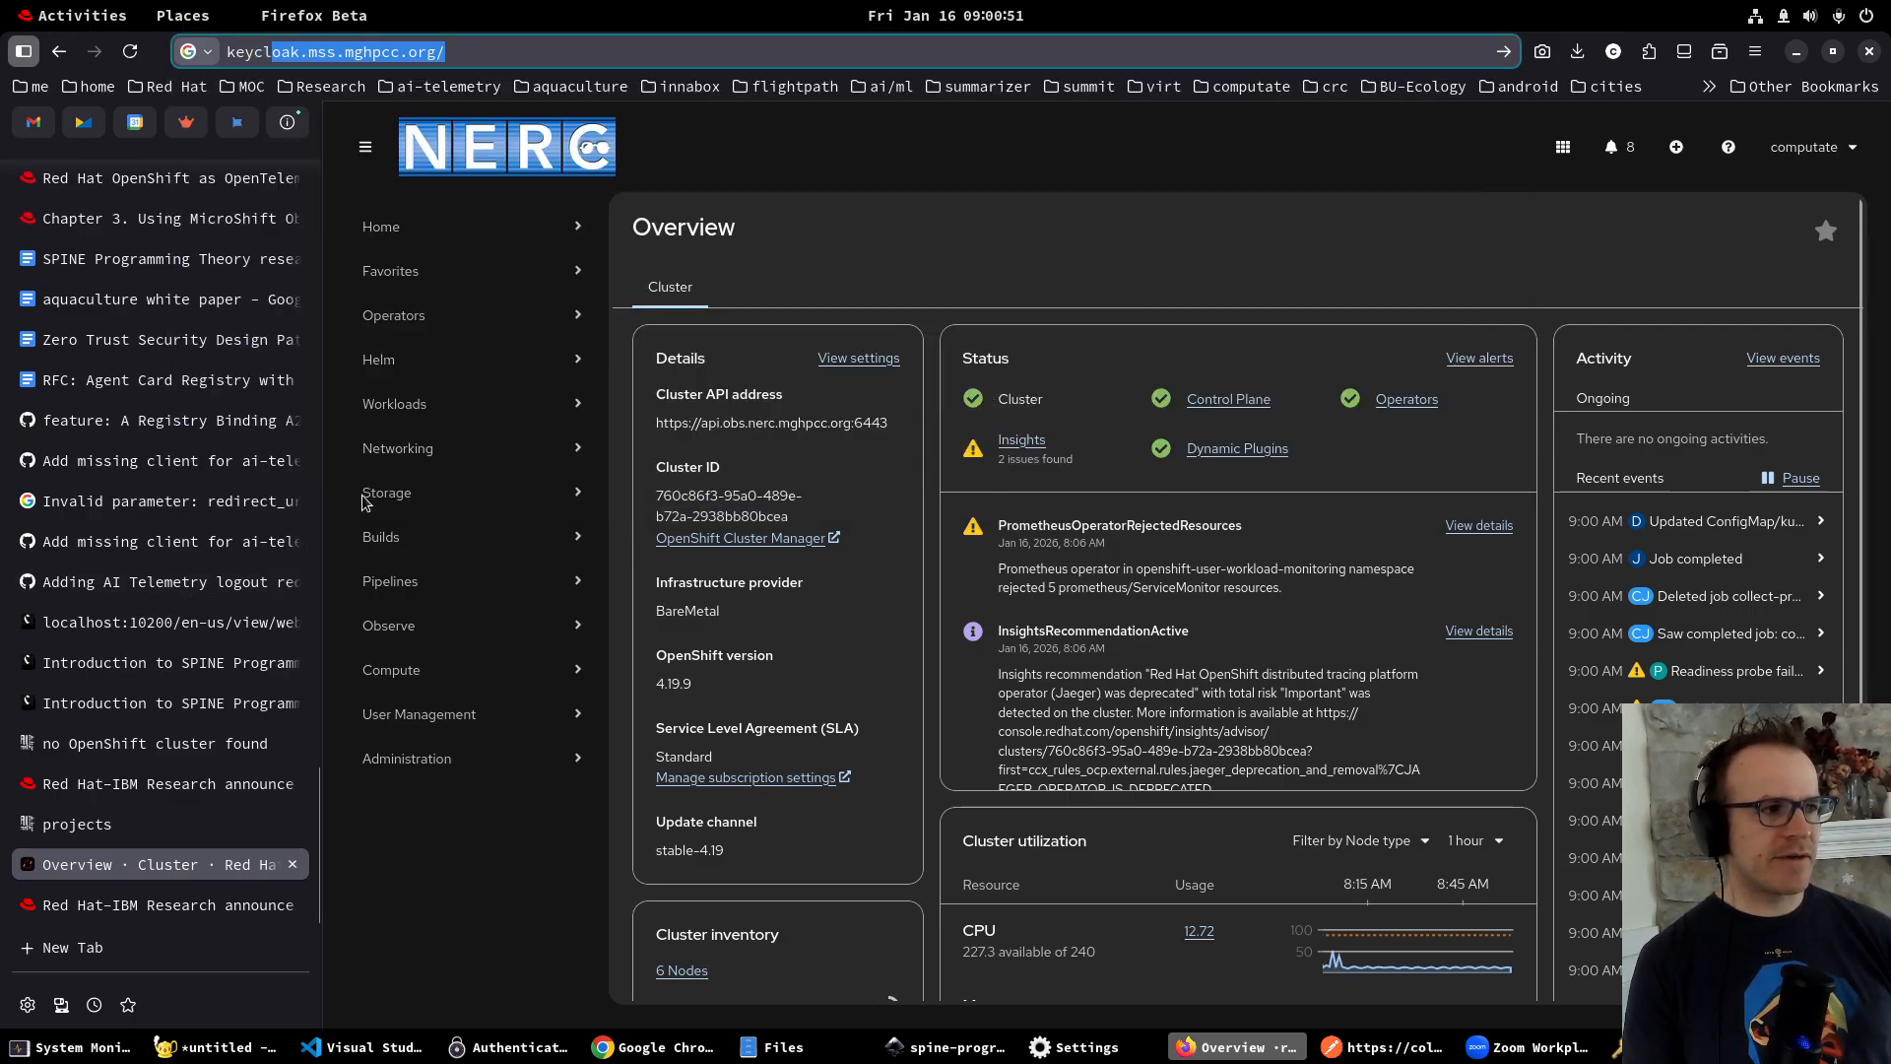
List the pods of the aitelemetry project in the OpenShift console, and show the project's deployments.
left_click(409, 404)
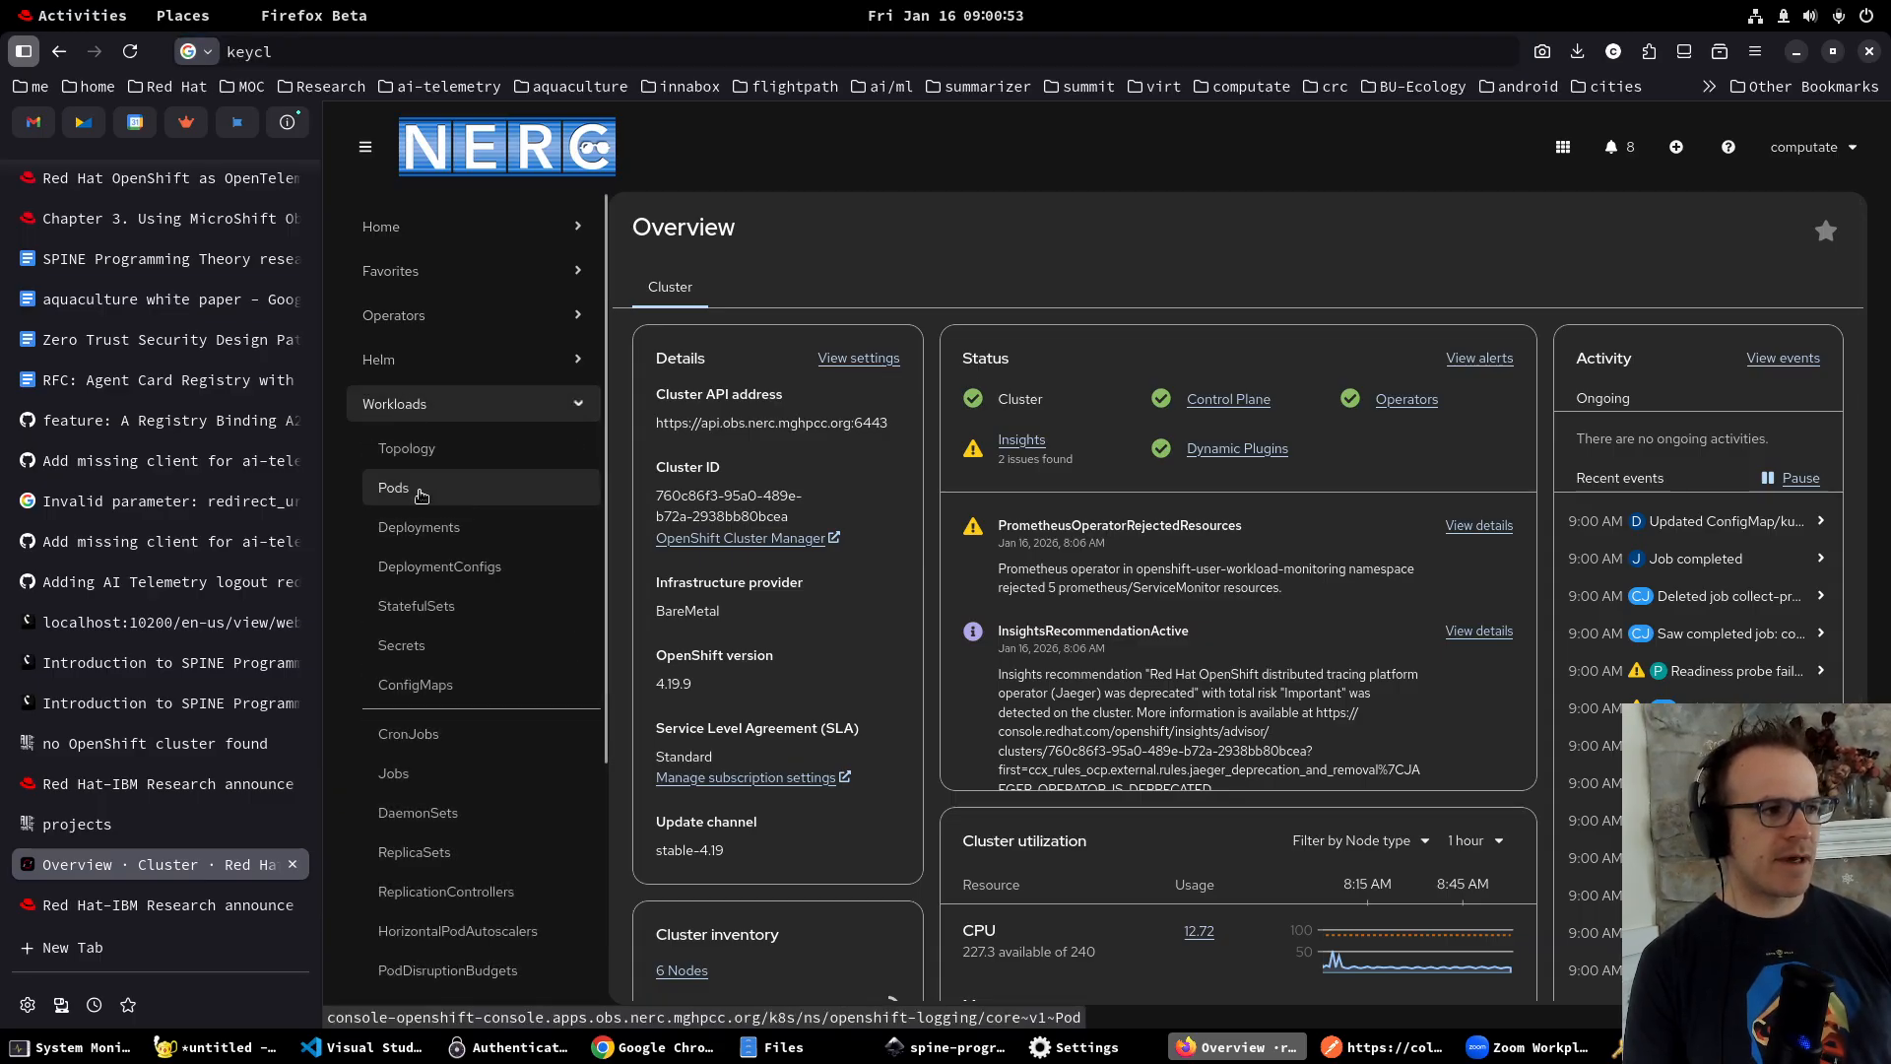
left_click(396, 487)
left_click(734, 216)
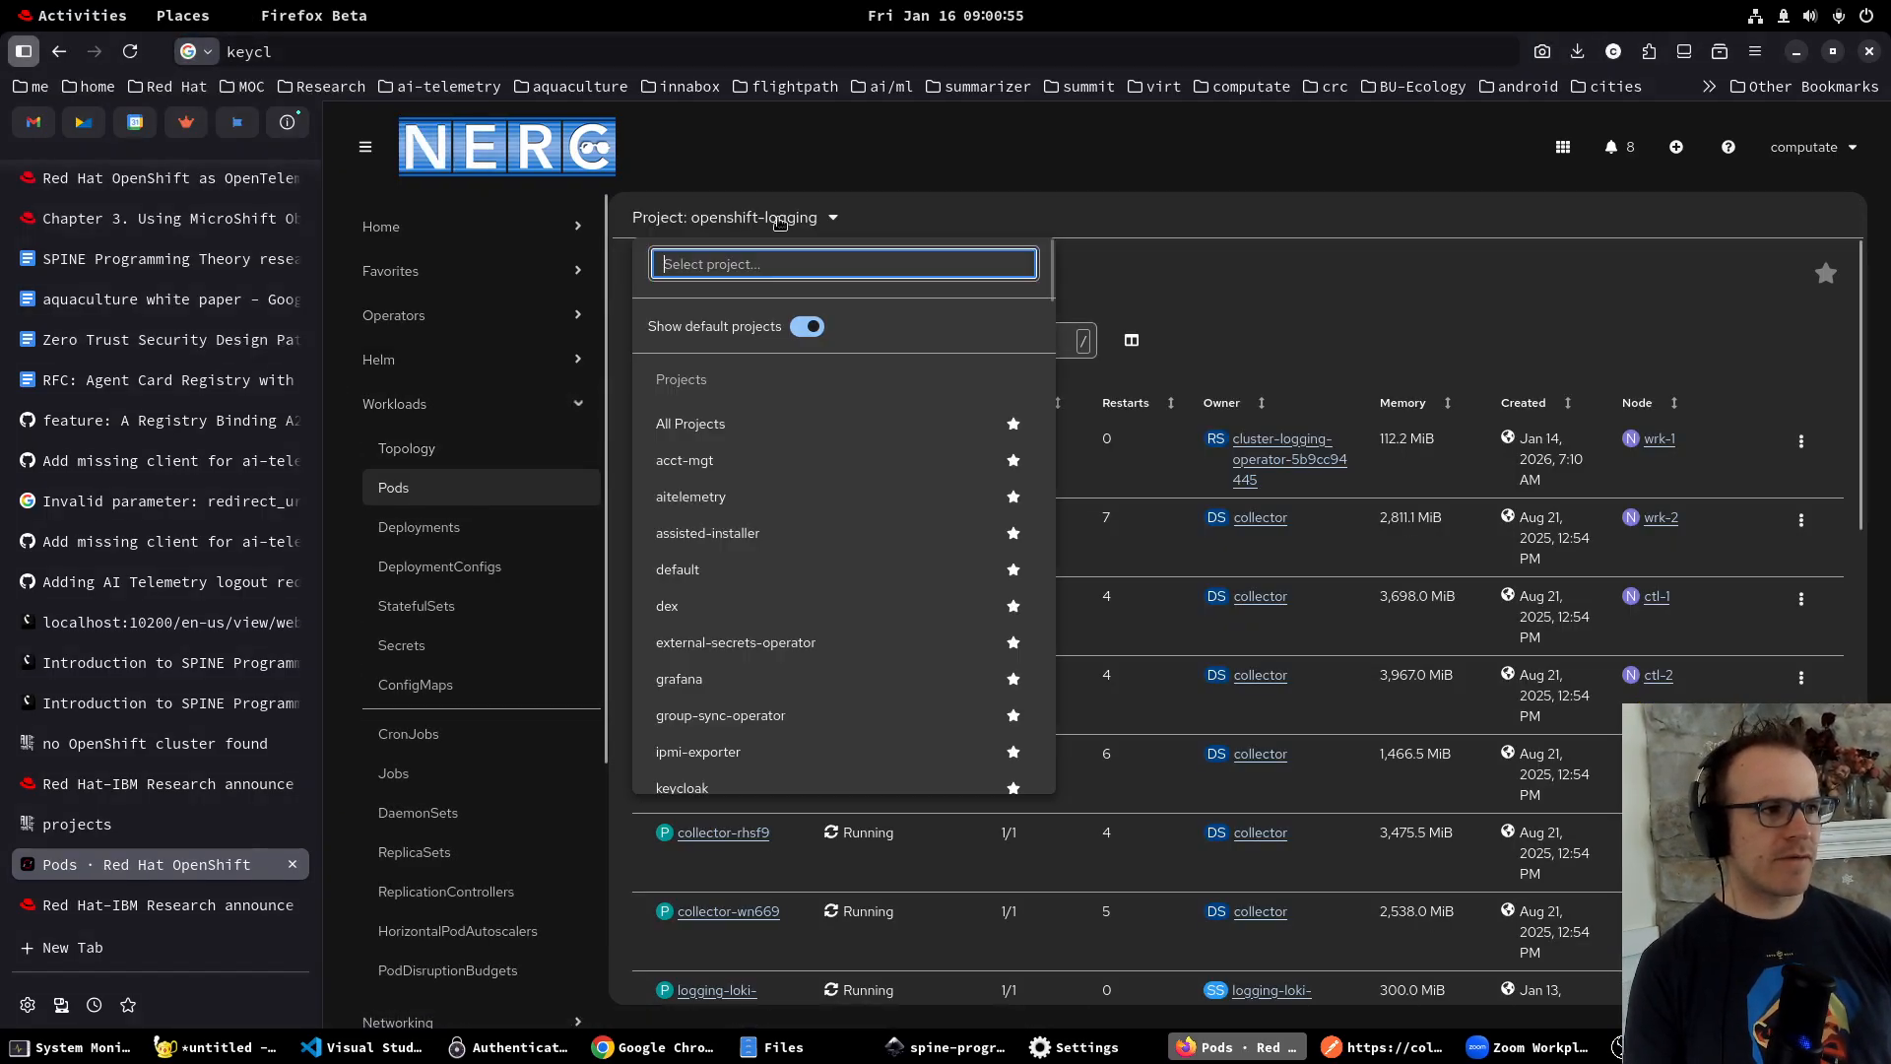
type("aiteleme")
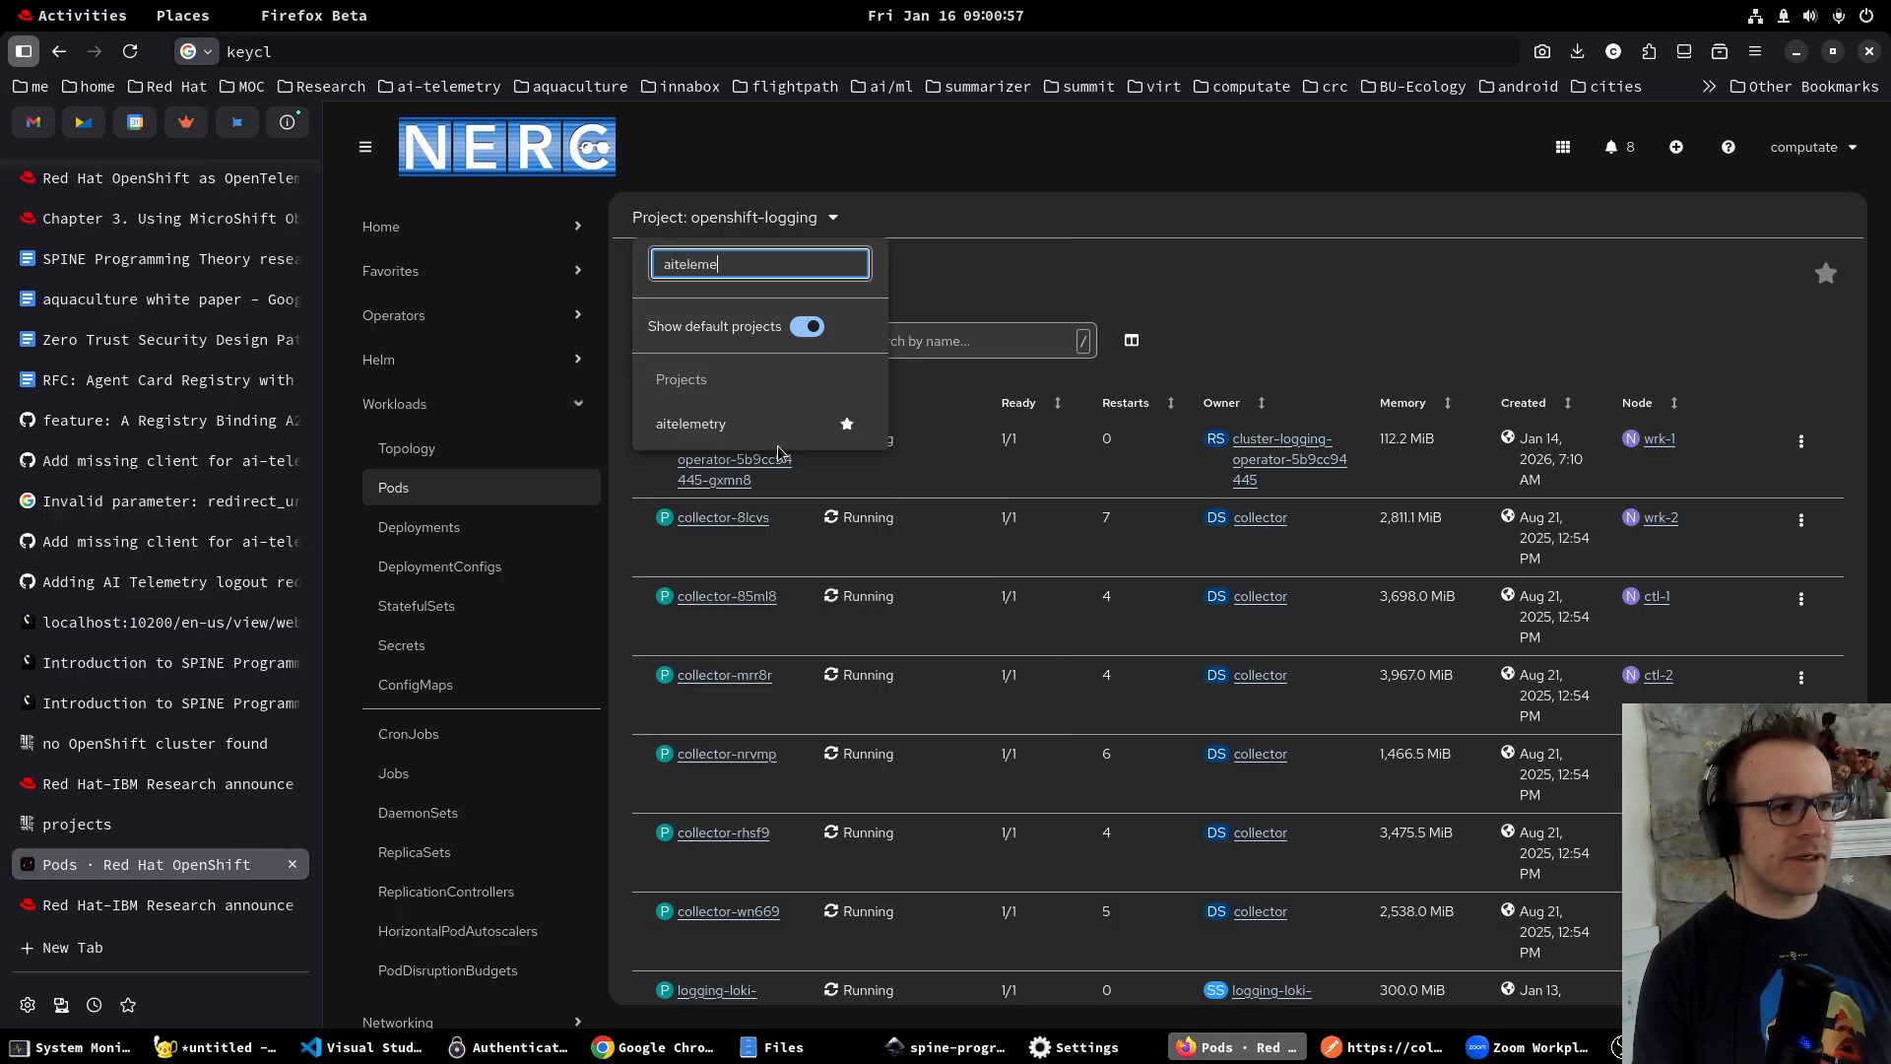
left_click(691, 423)
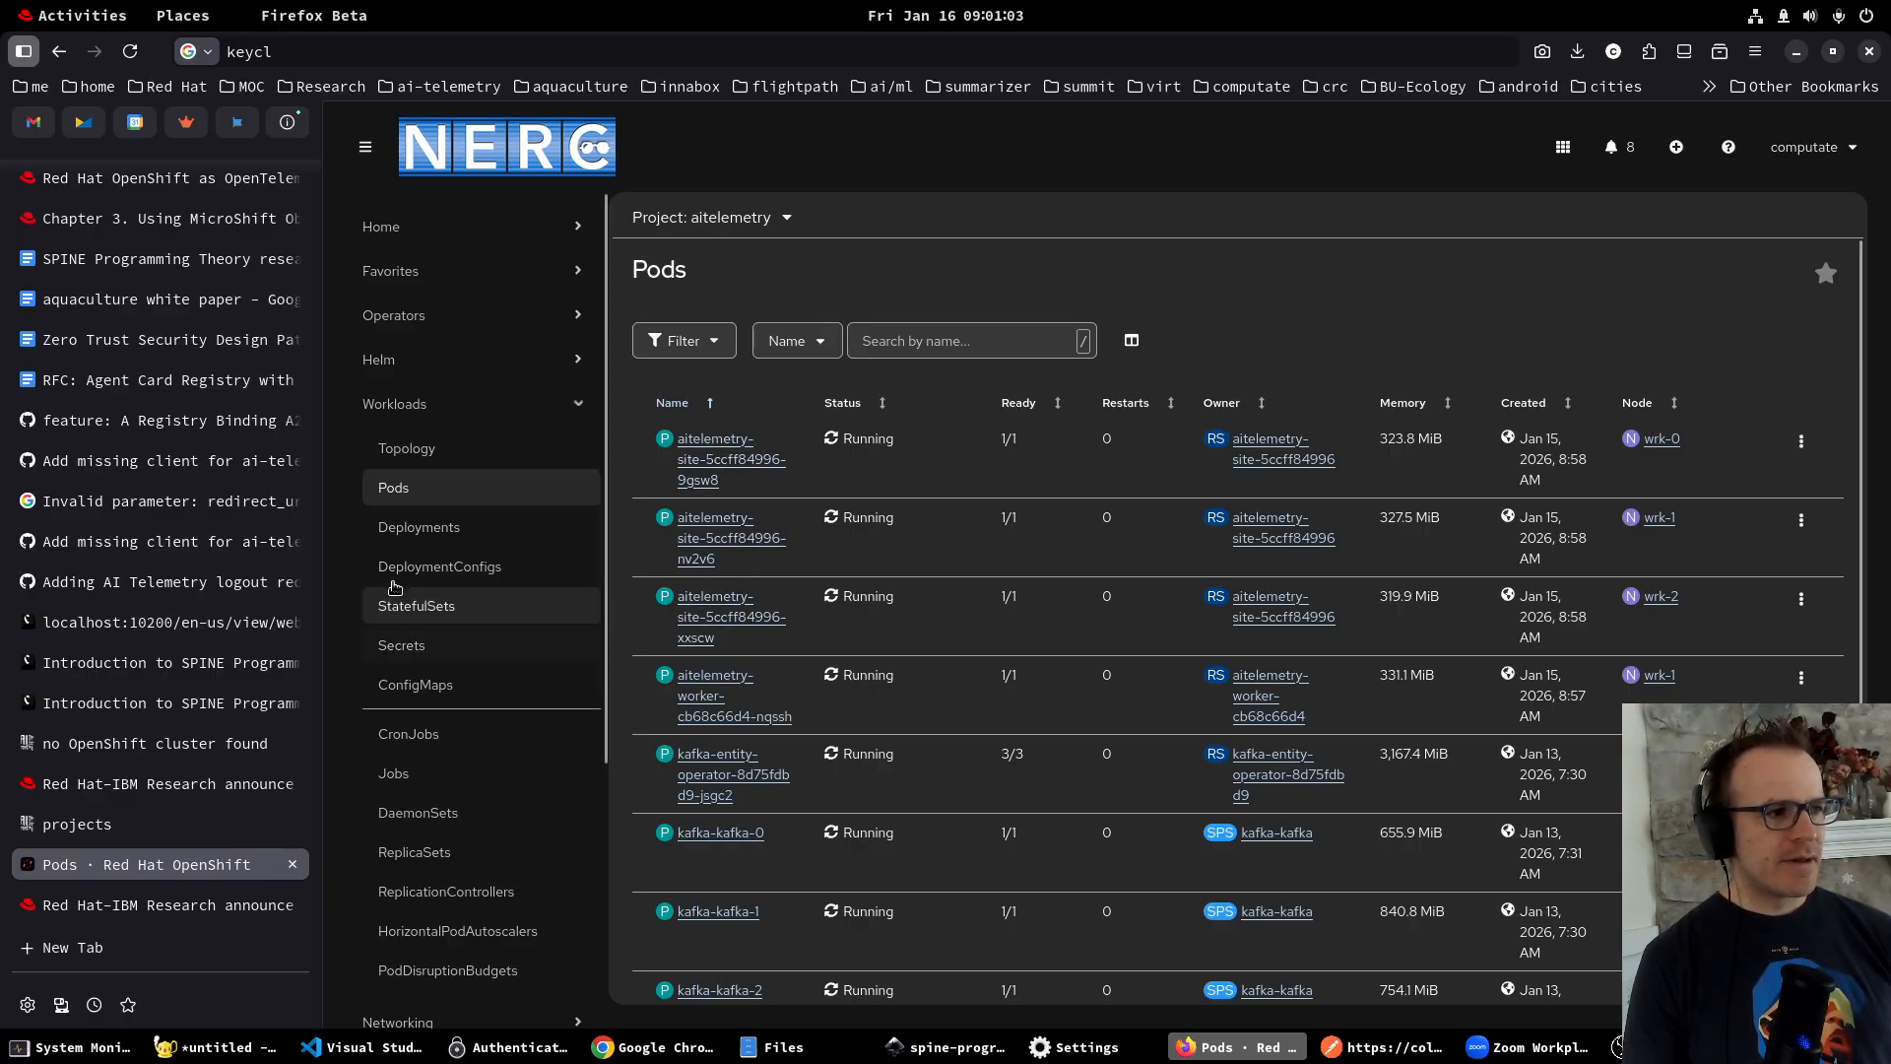
left_click(404, 535)
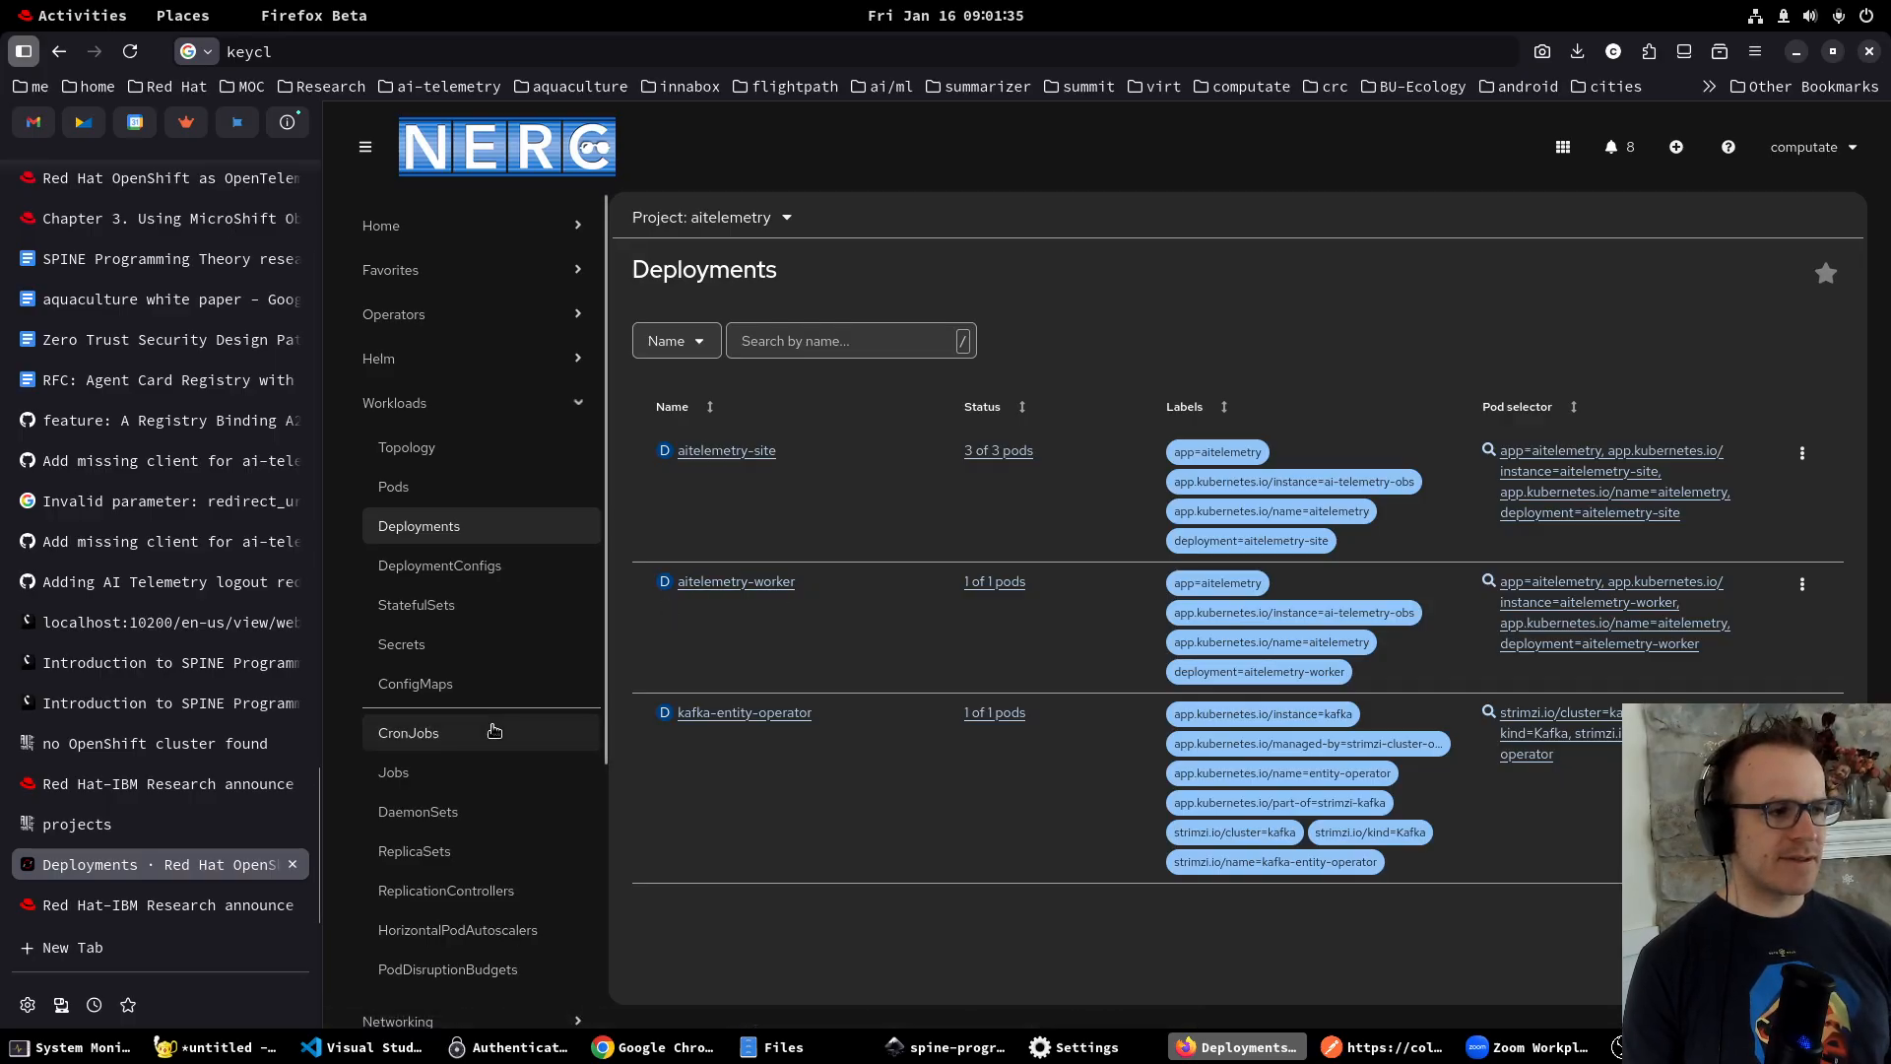
scroll(493, 730, "down", 2)
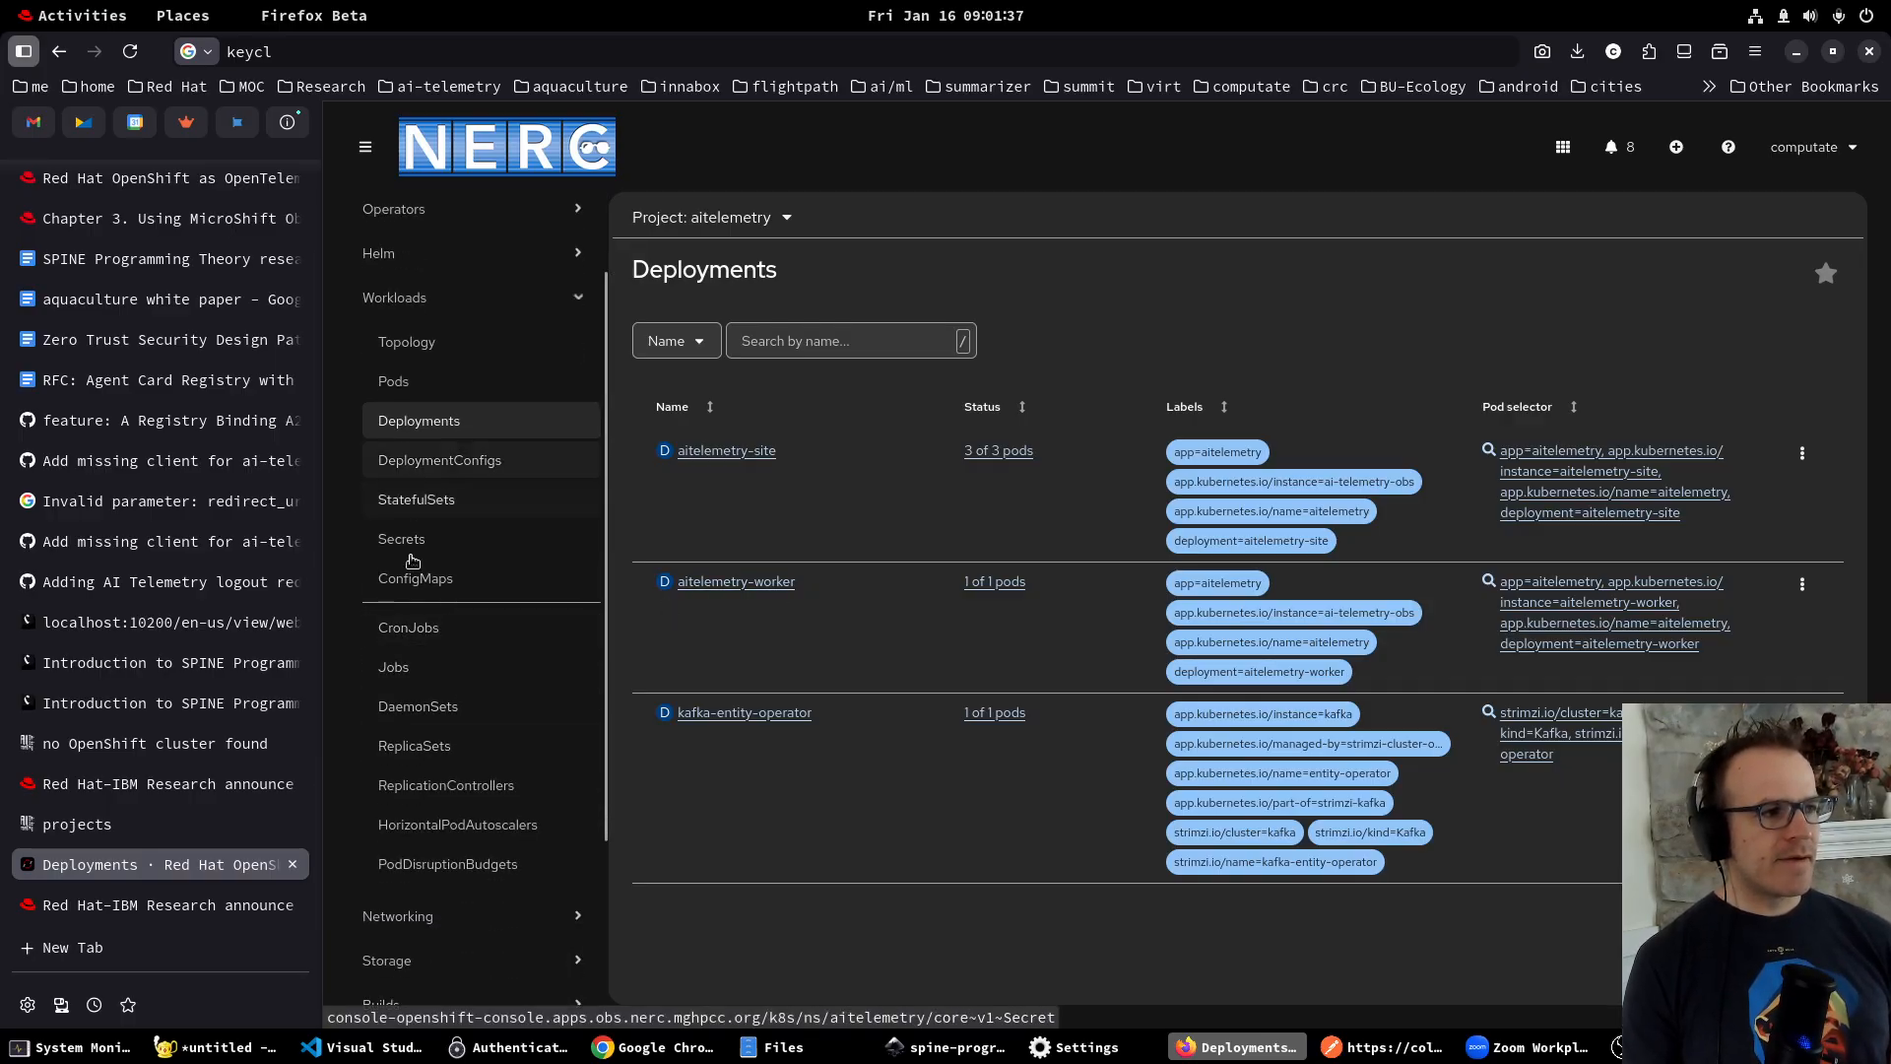
Switch the deployments list to the prom-keycloak-proxy project.
left_click(738, 225)
type(";")
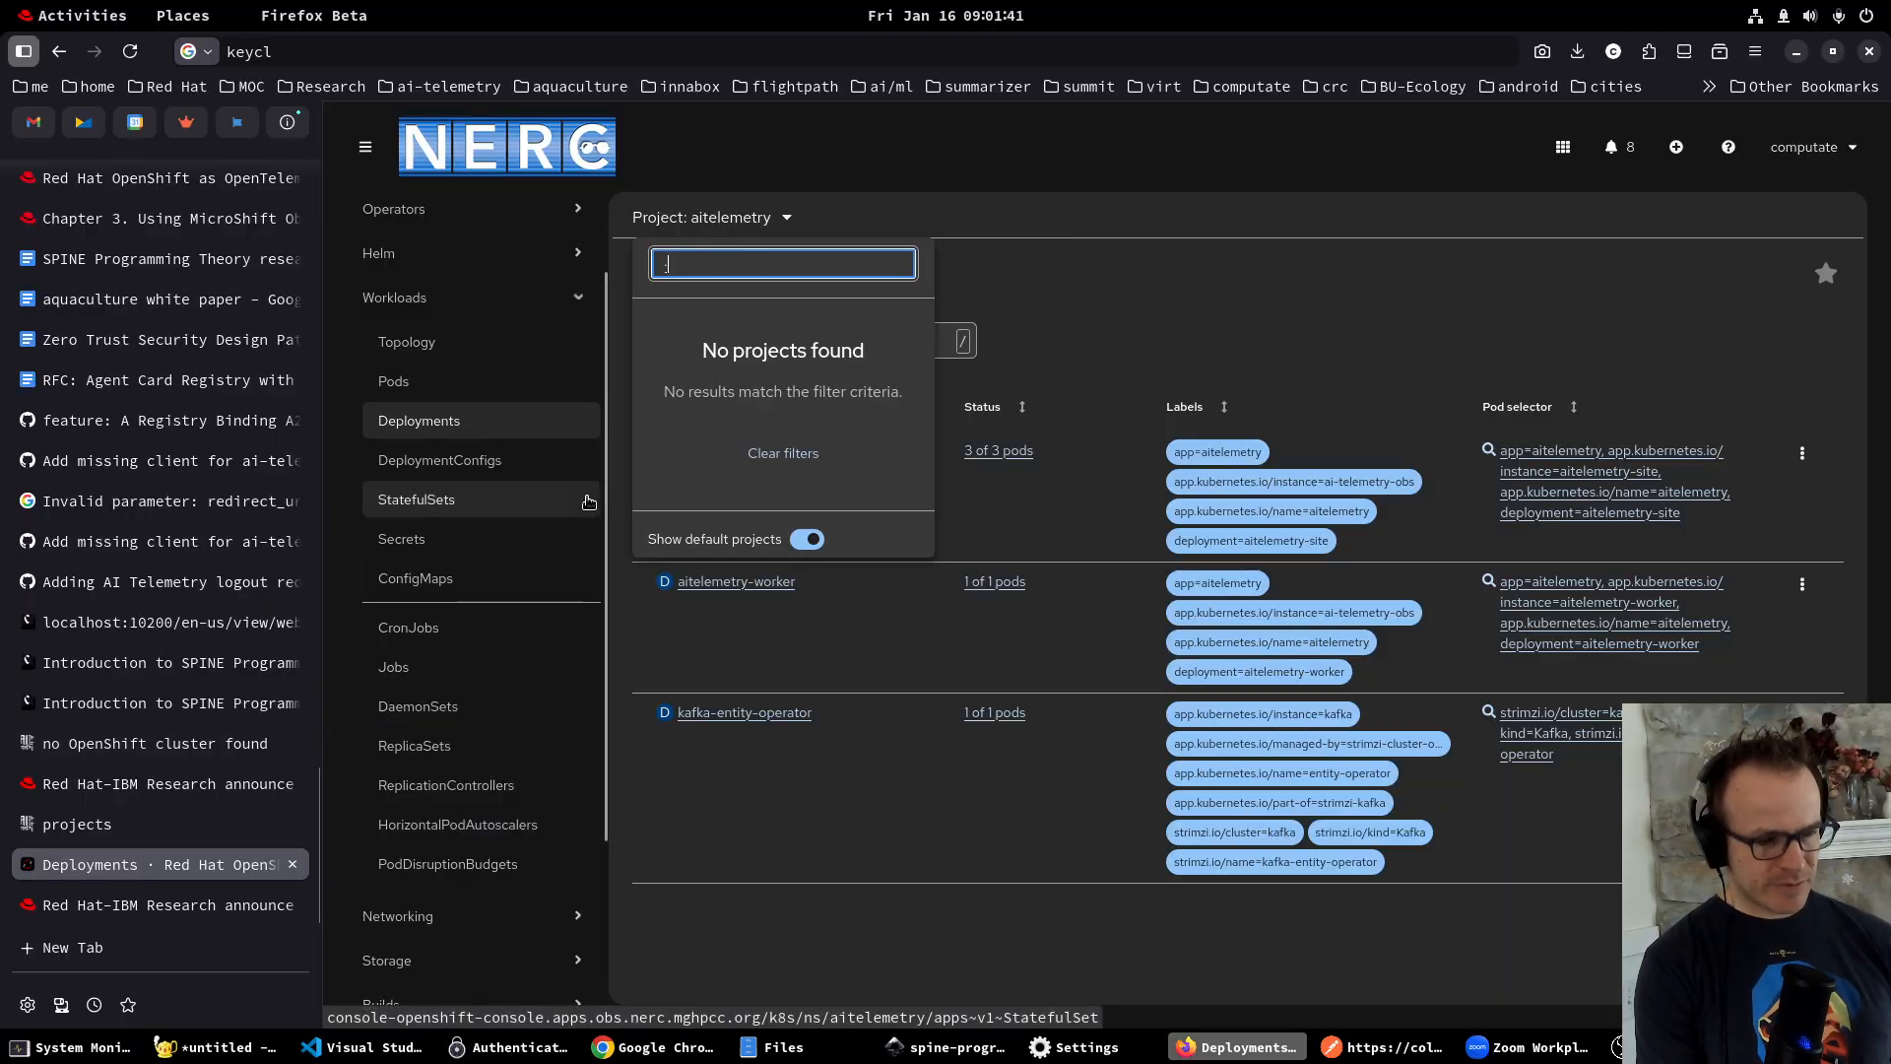
key("BackSpace")
type("prom-ike")
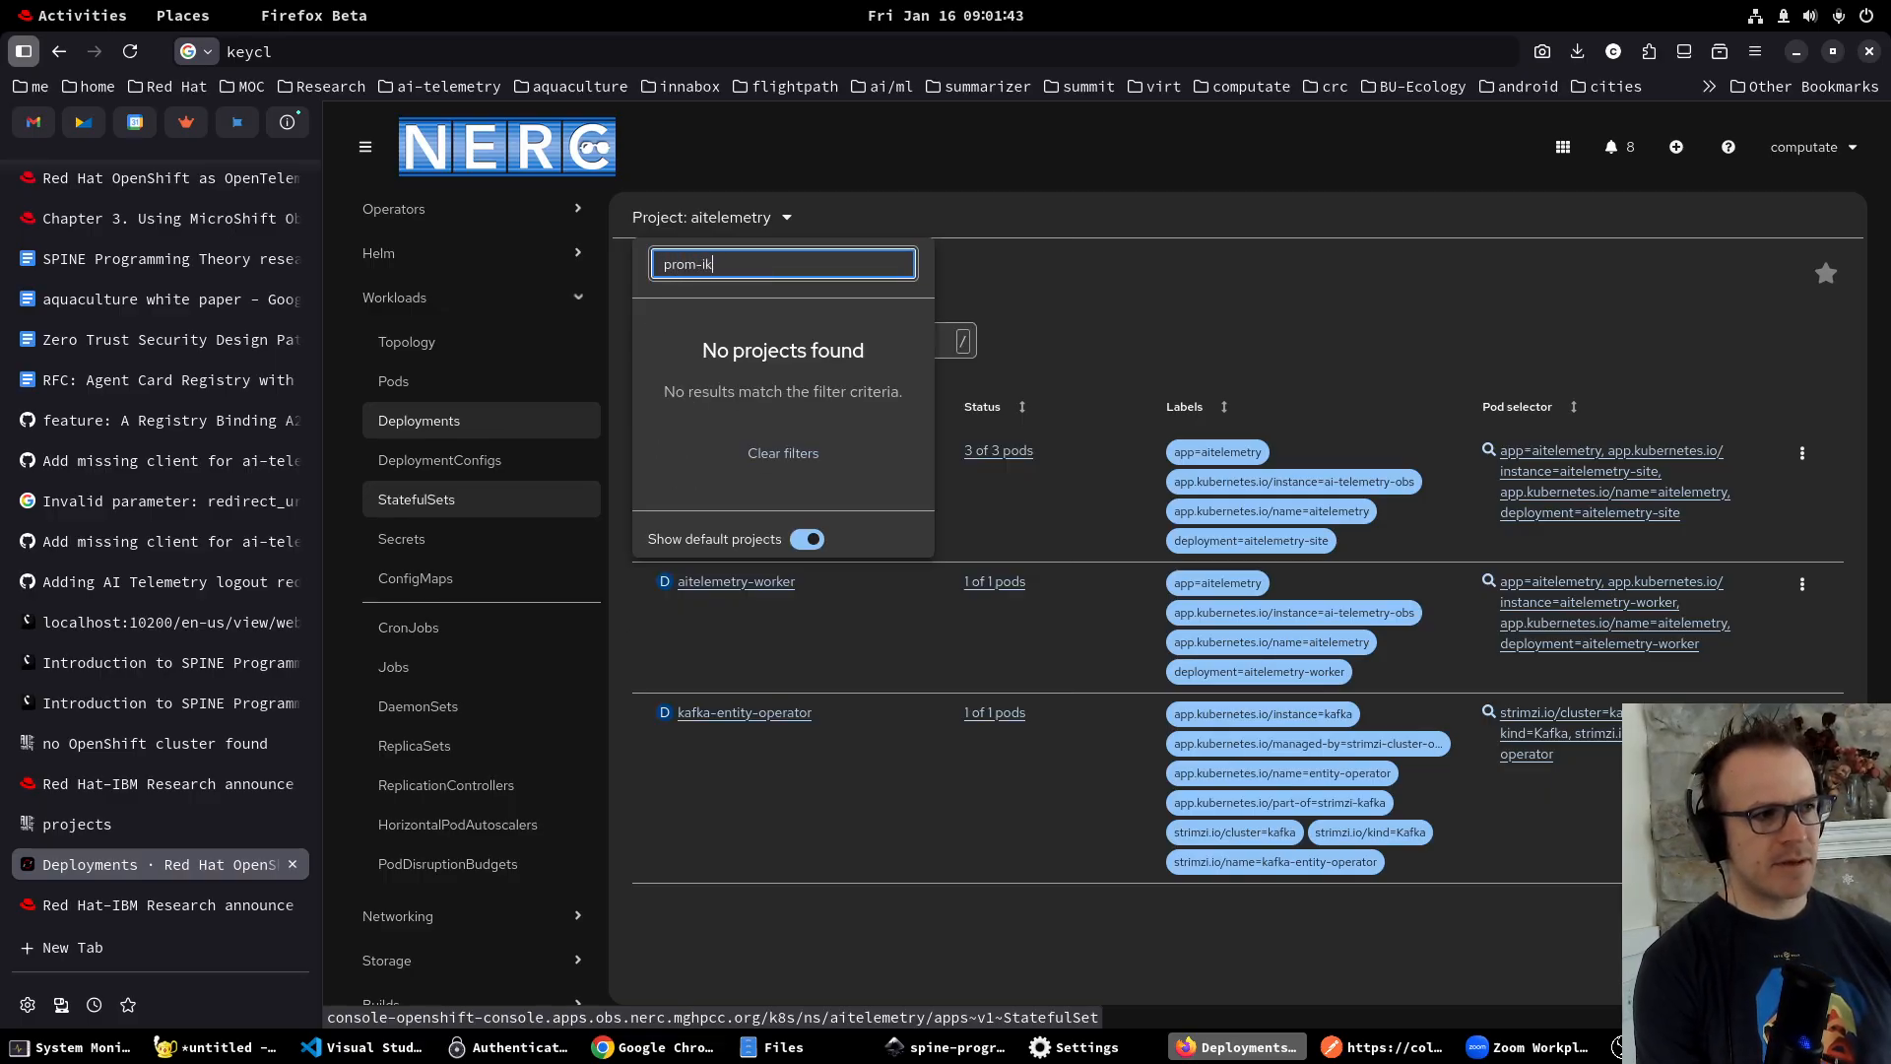
key("BackSpace")
key("BackSpace")
type("key")
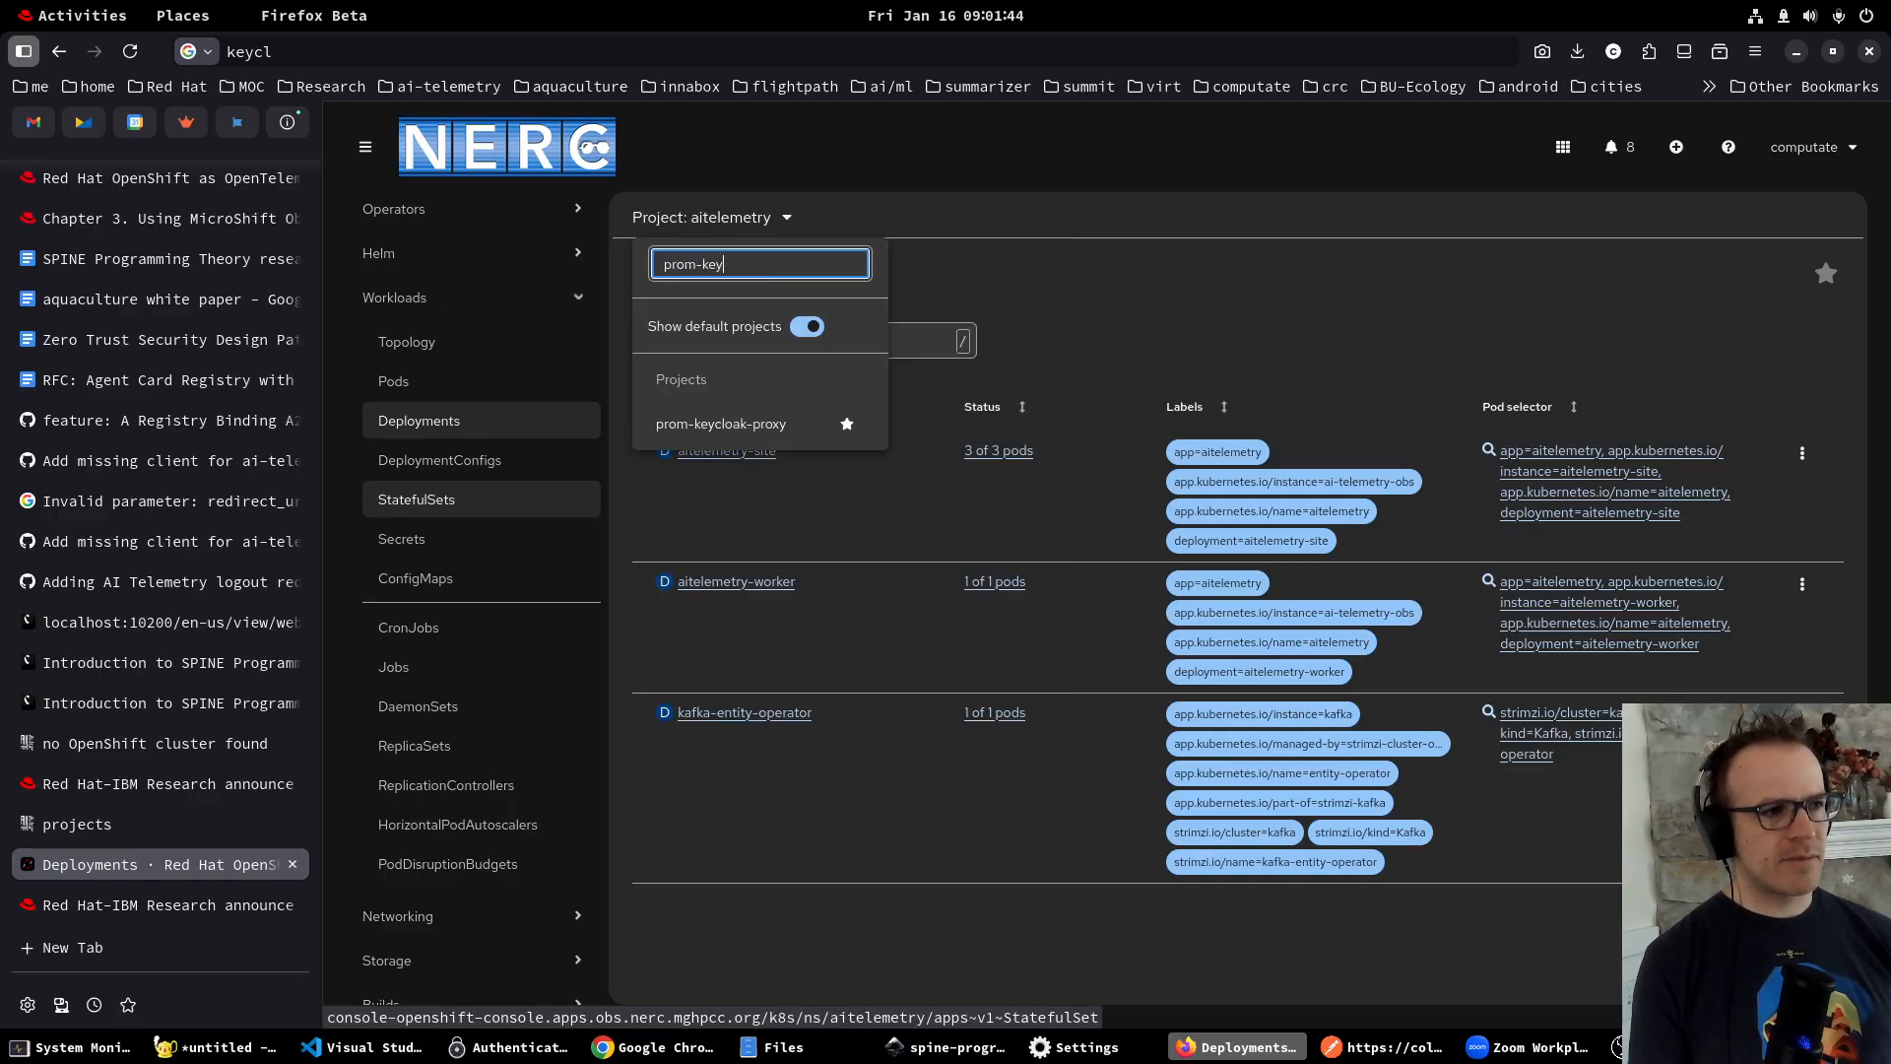
left_click(788, 423)
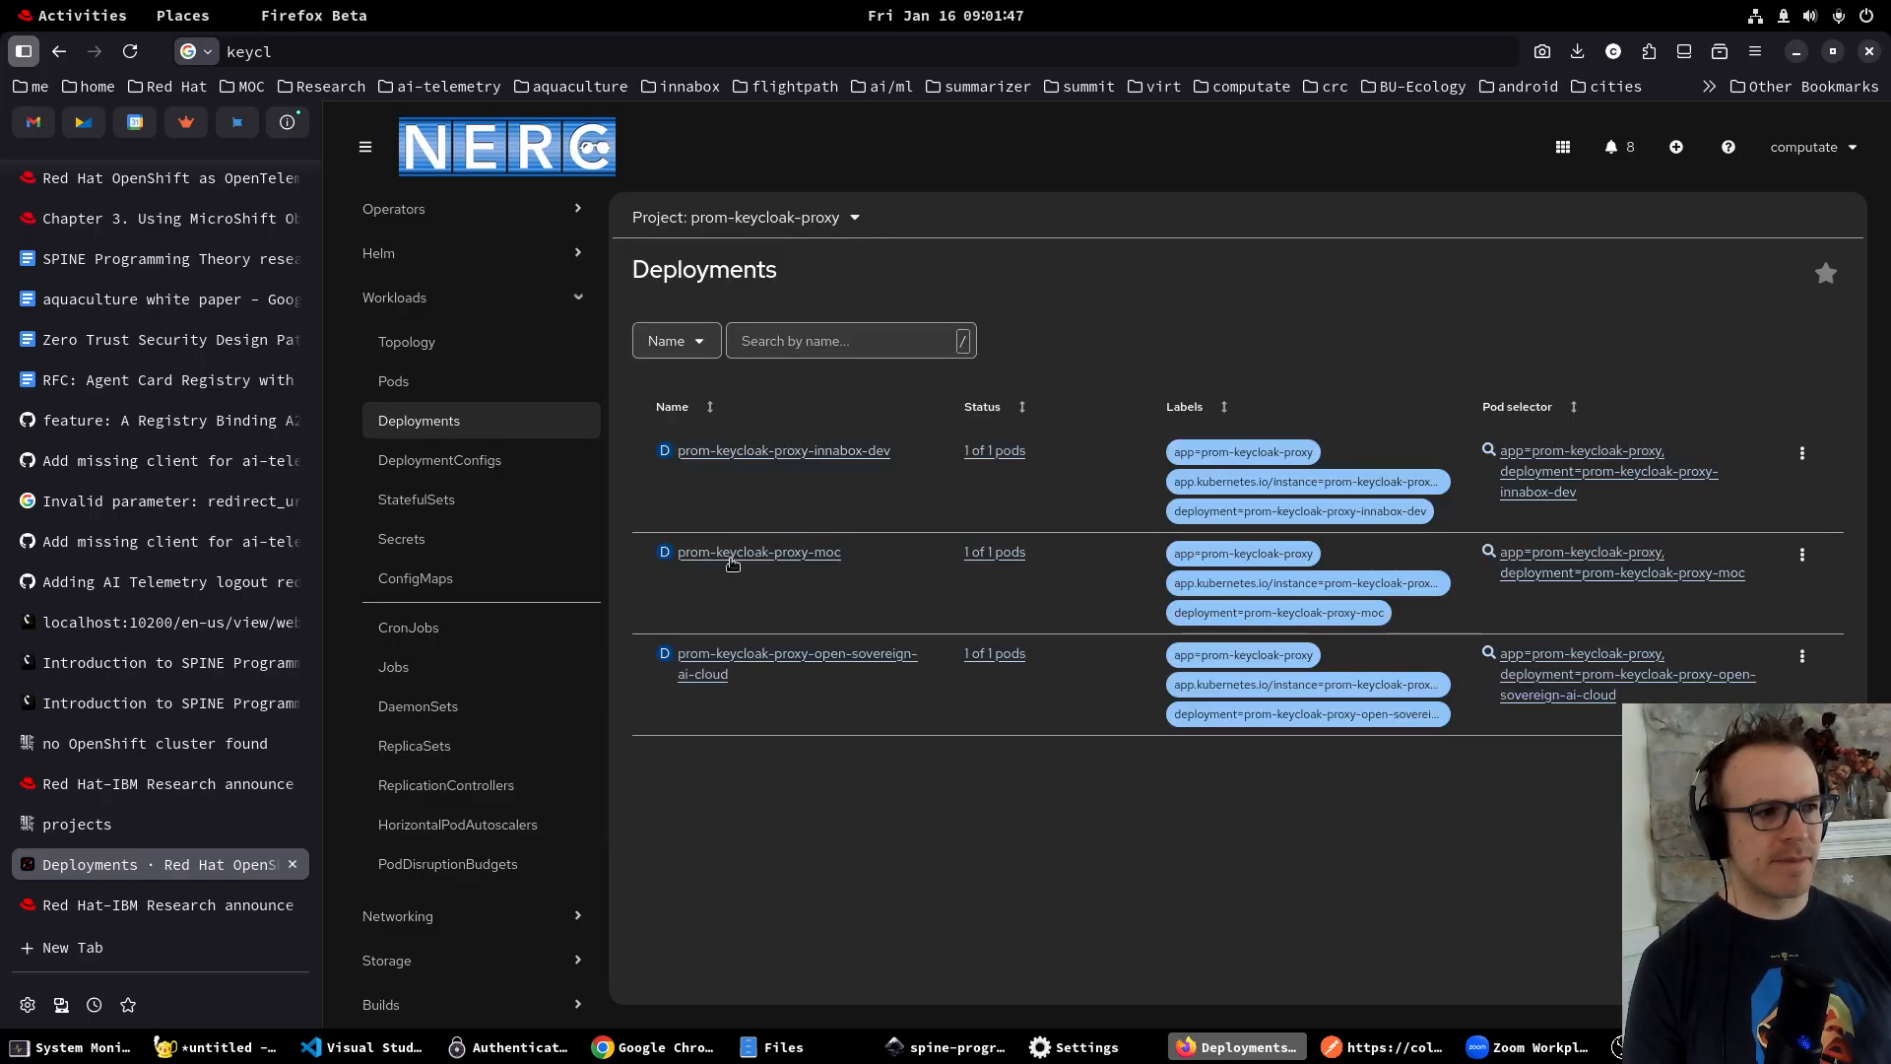
Return to the AI Telemetry projects page, view its observability dashboard, and expand the signed-in user's groups and current scopes.
mouse_move(91, 835)
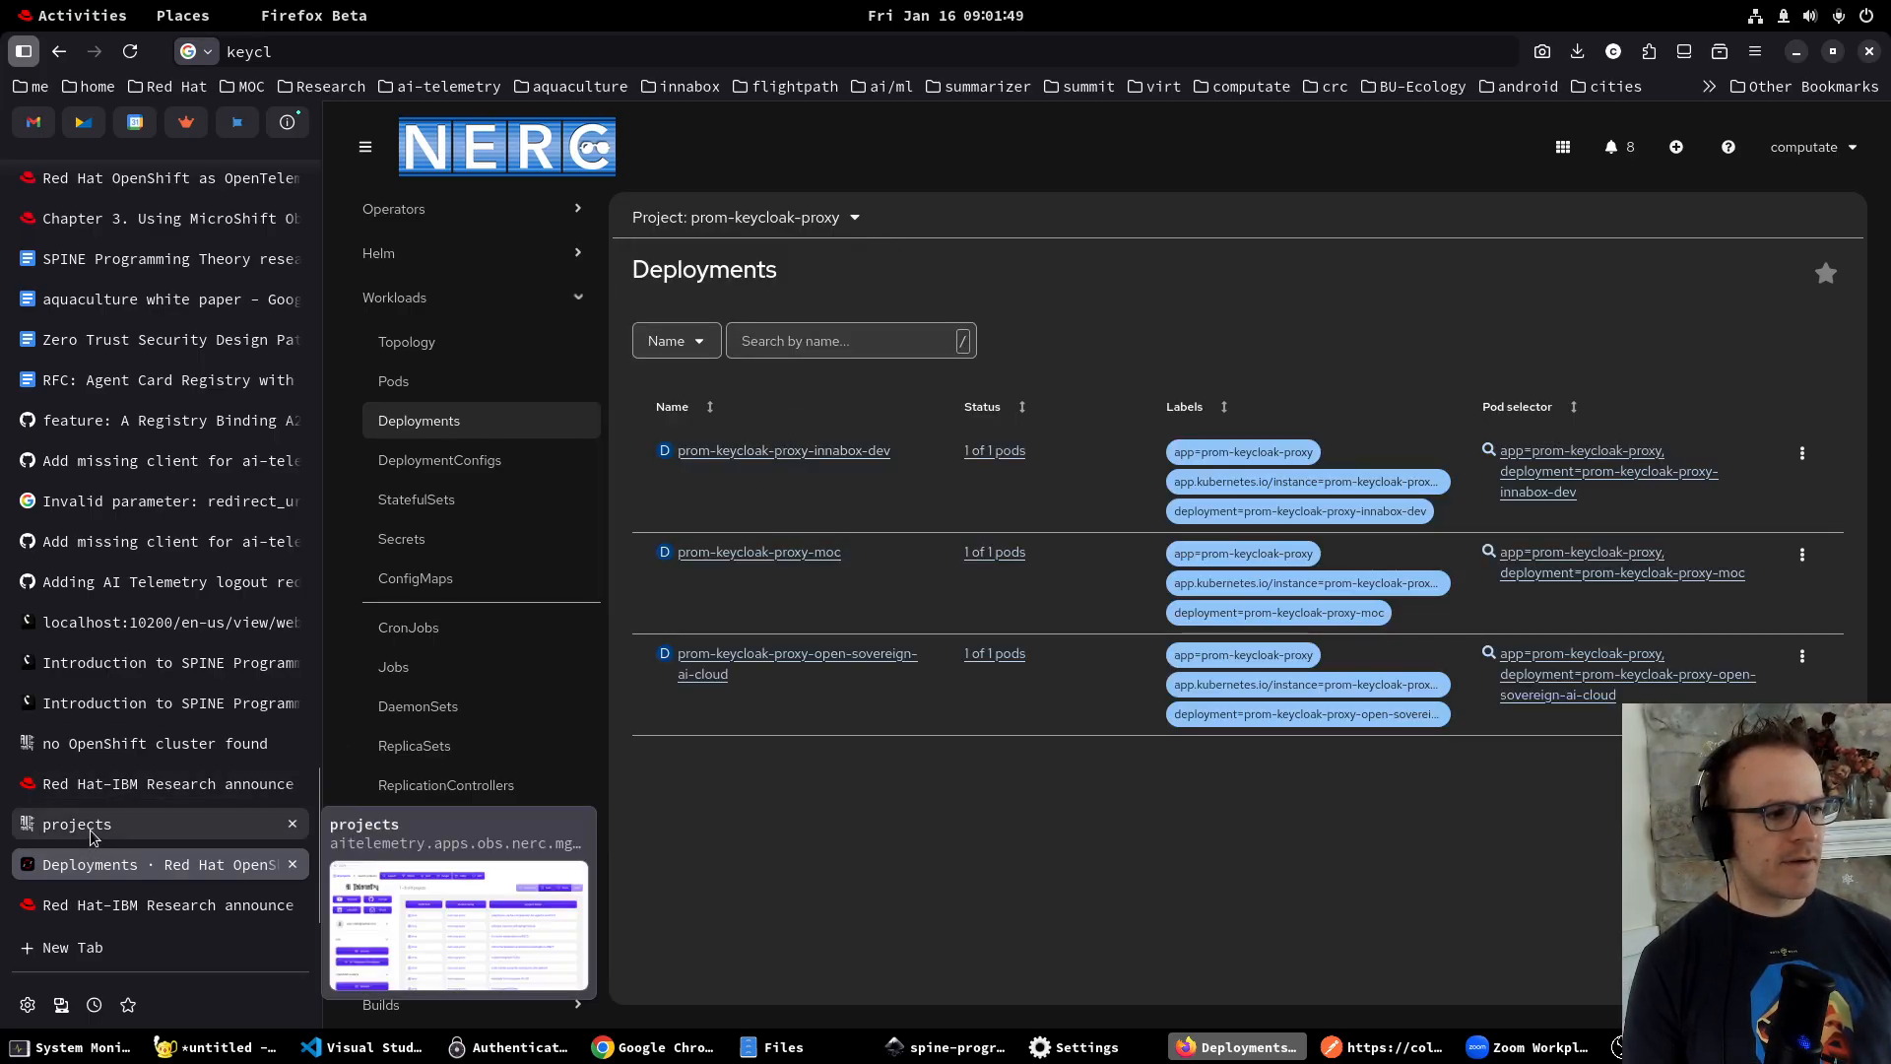
left_click(91, 835)
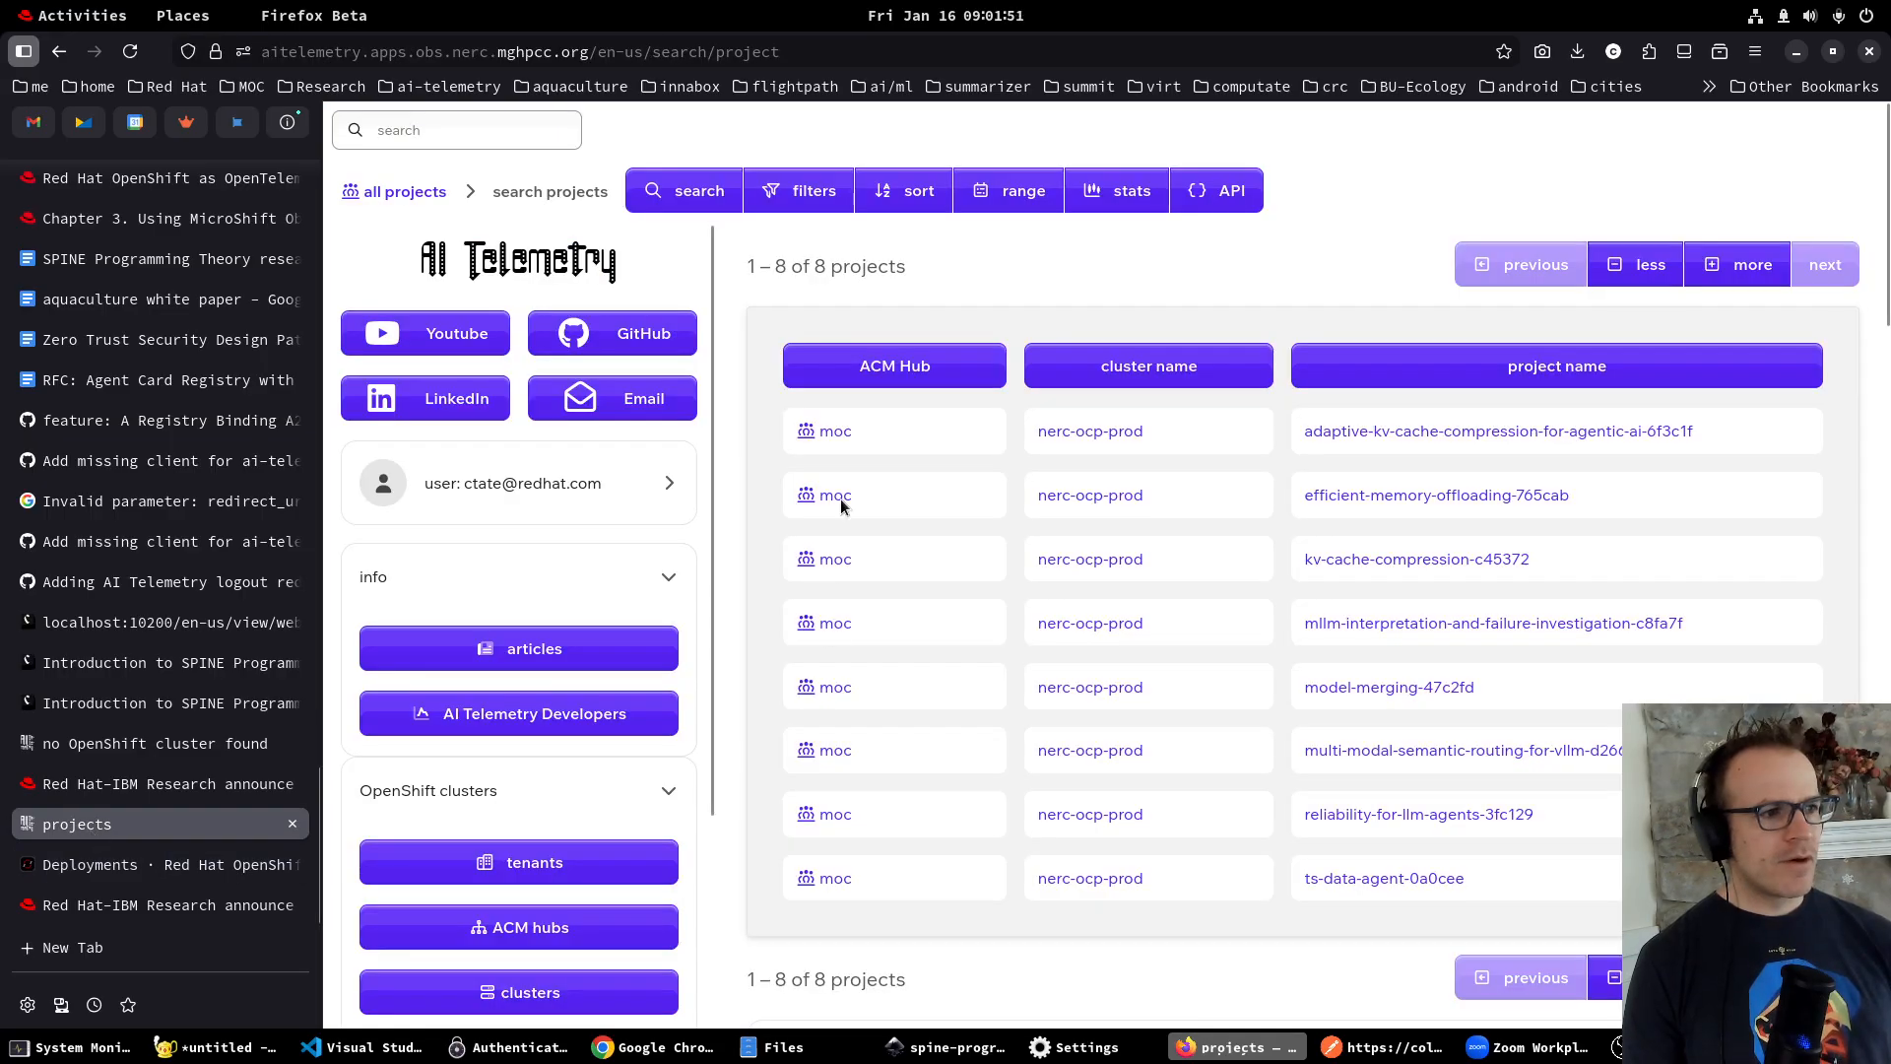
scroll(908, 577, "down", 10)
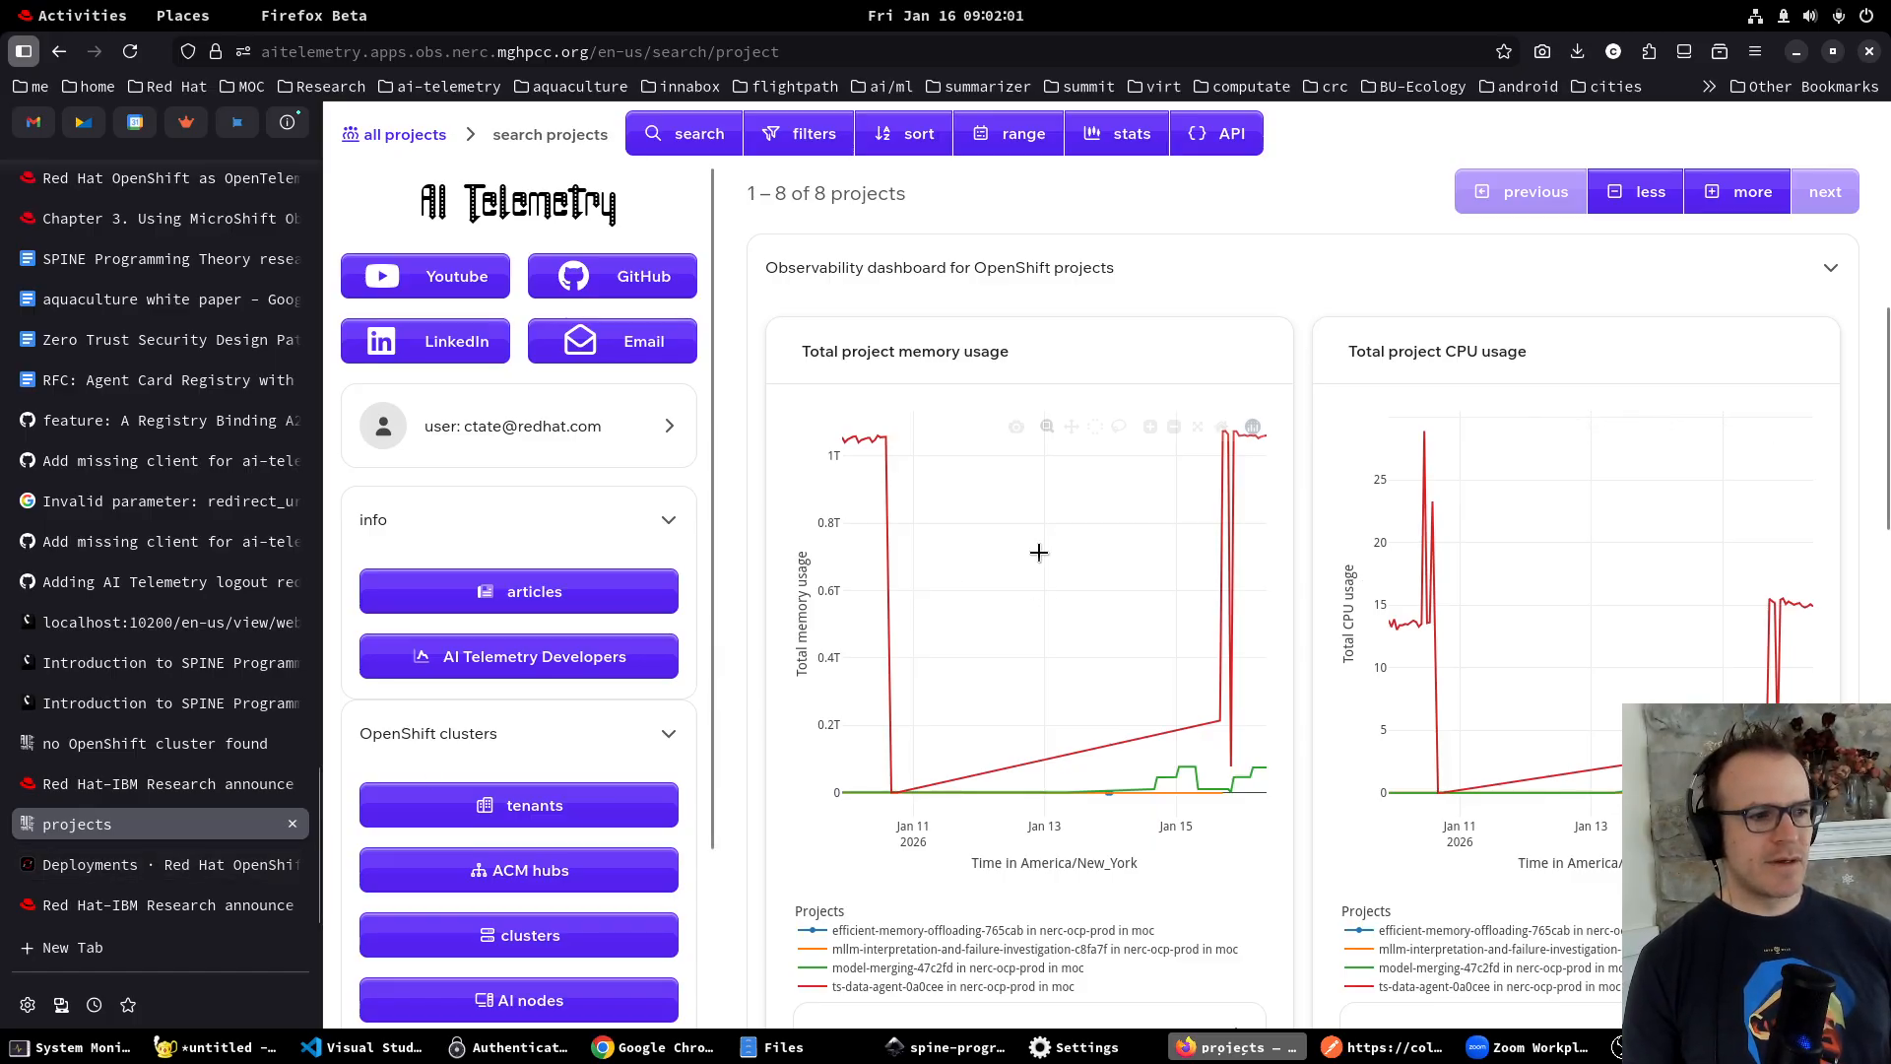
scroll(996, 446, "up", 5)
scroll(977, 421, "up", 2)
scroll(814, 583, "down", 7)
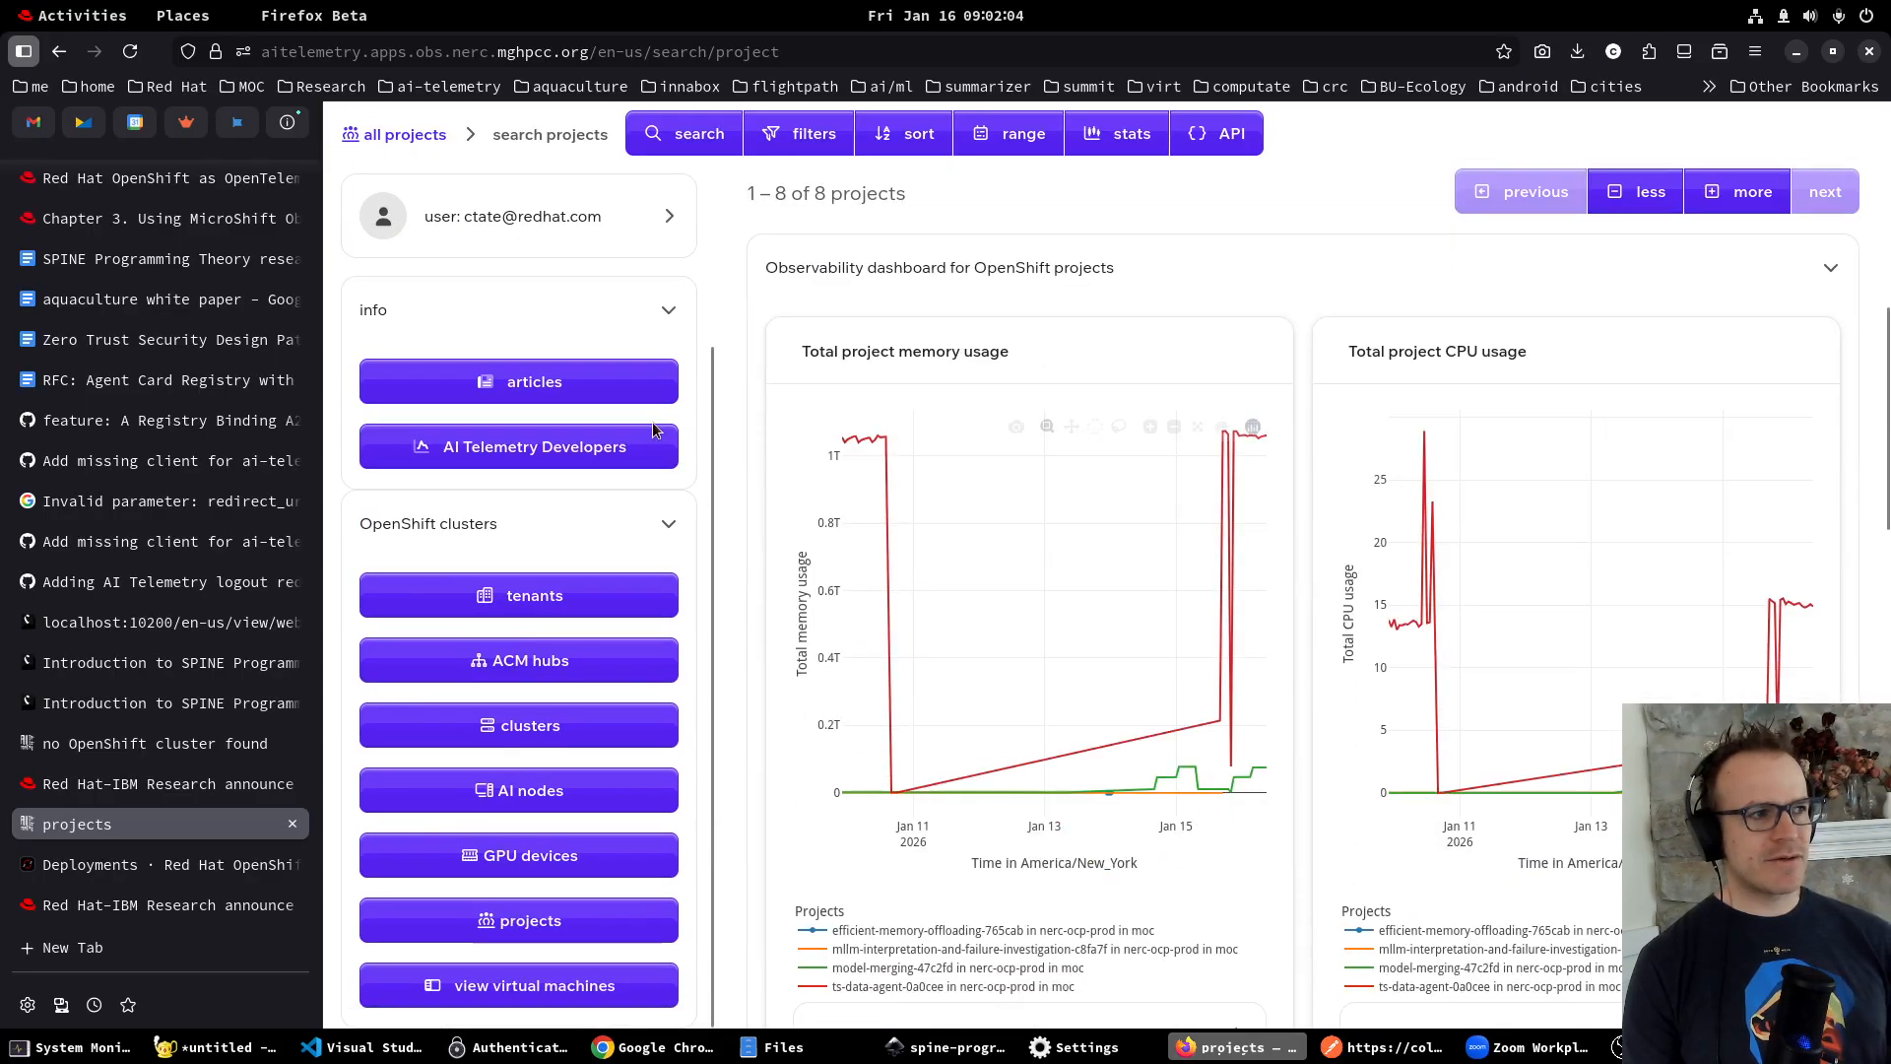
left_click(530, 226)
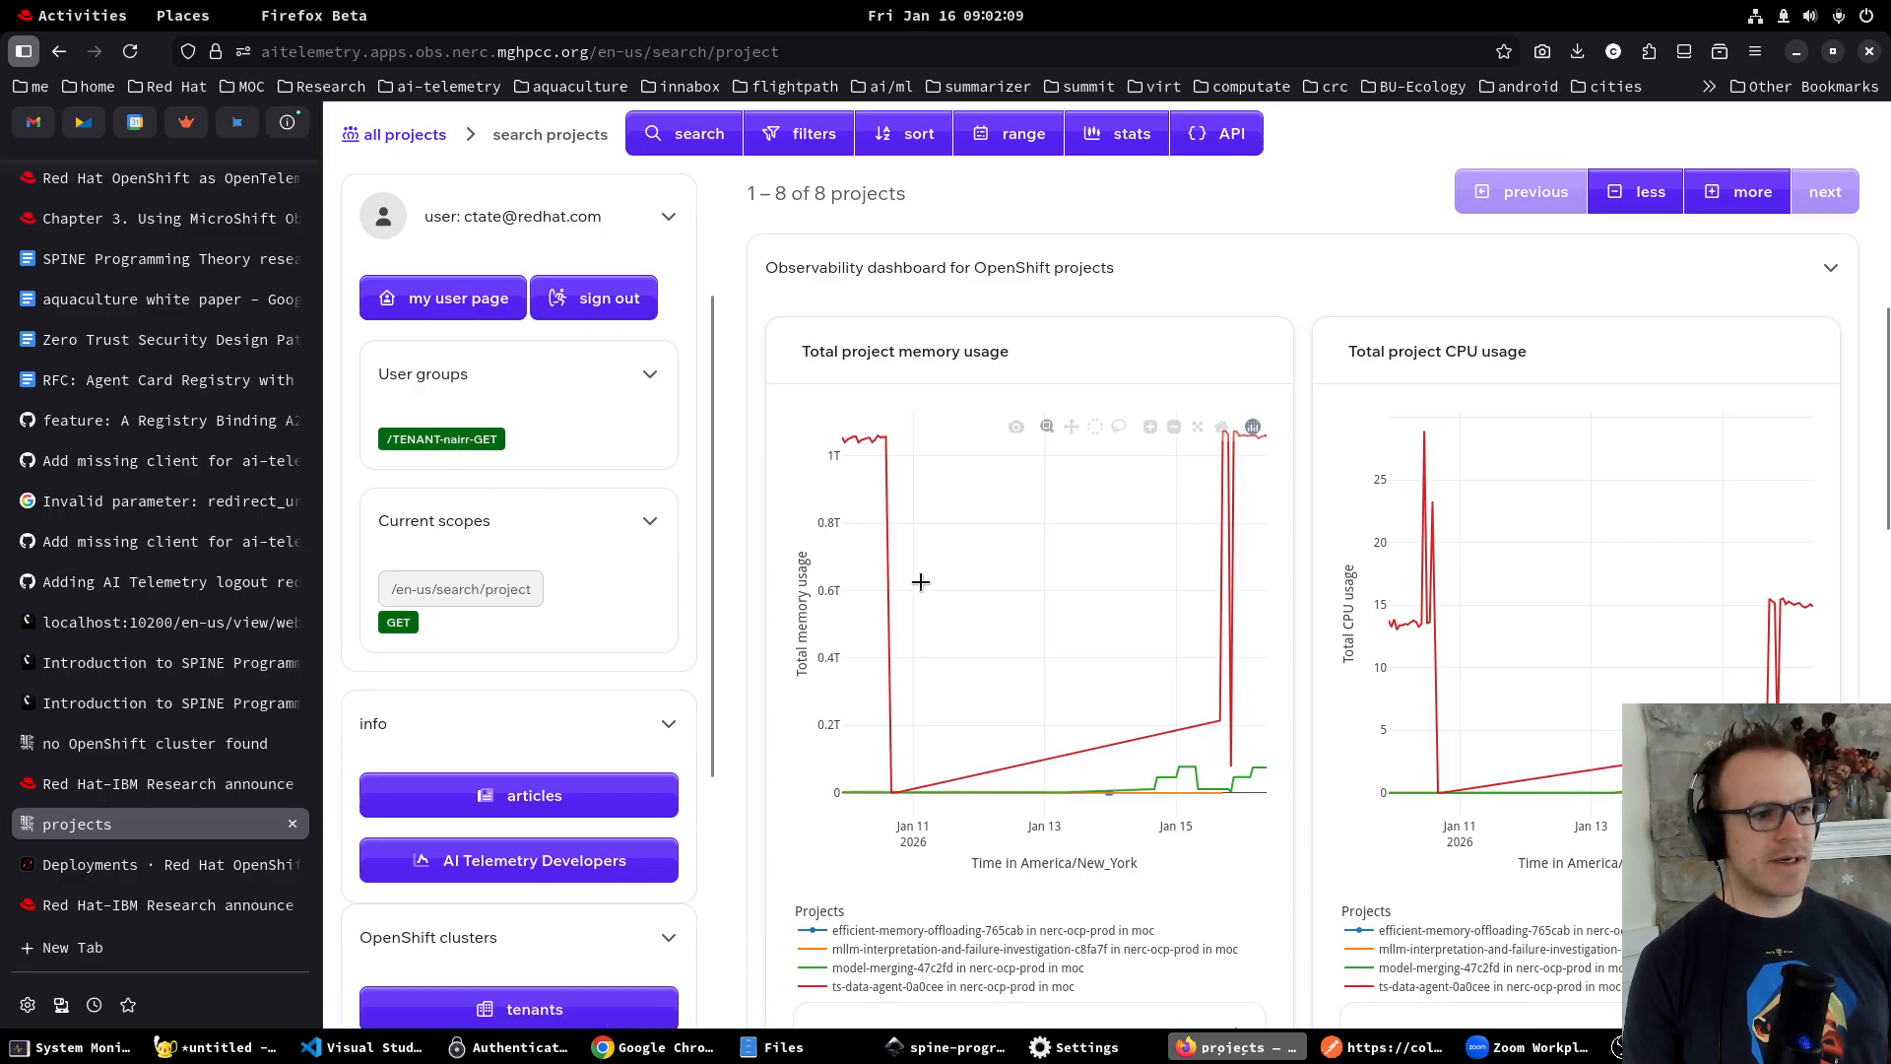
Expand the data under the Total project memory usage chart and open its Prometheus Keycloak Proxy query in a new tab.
scroll(865, 687, "down", 3)
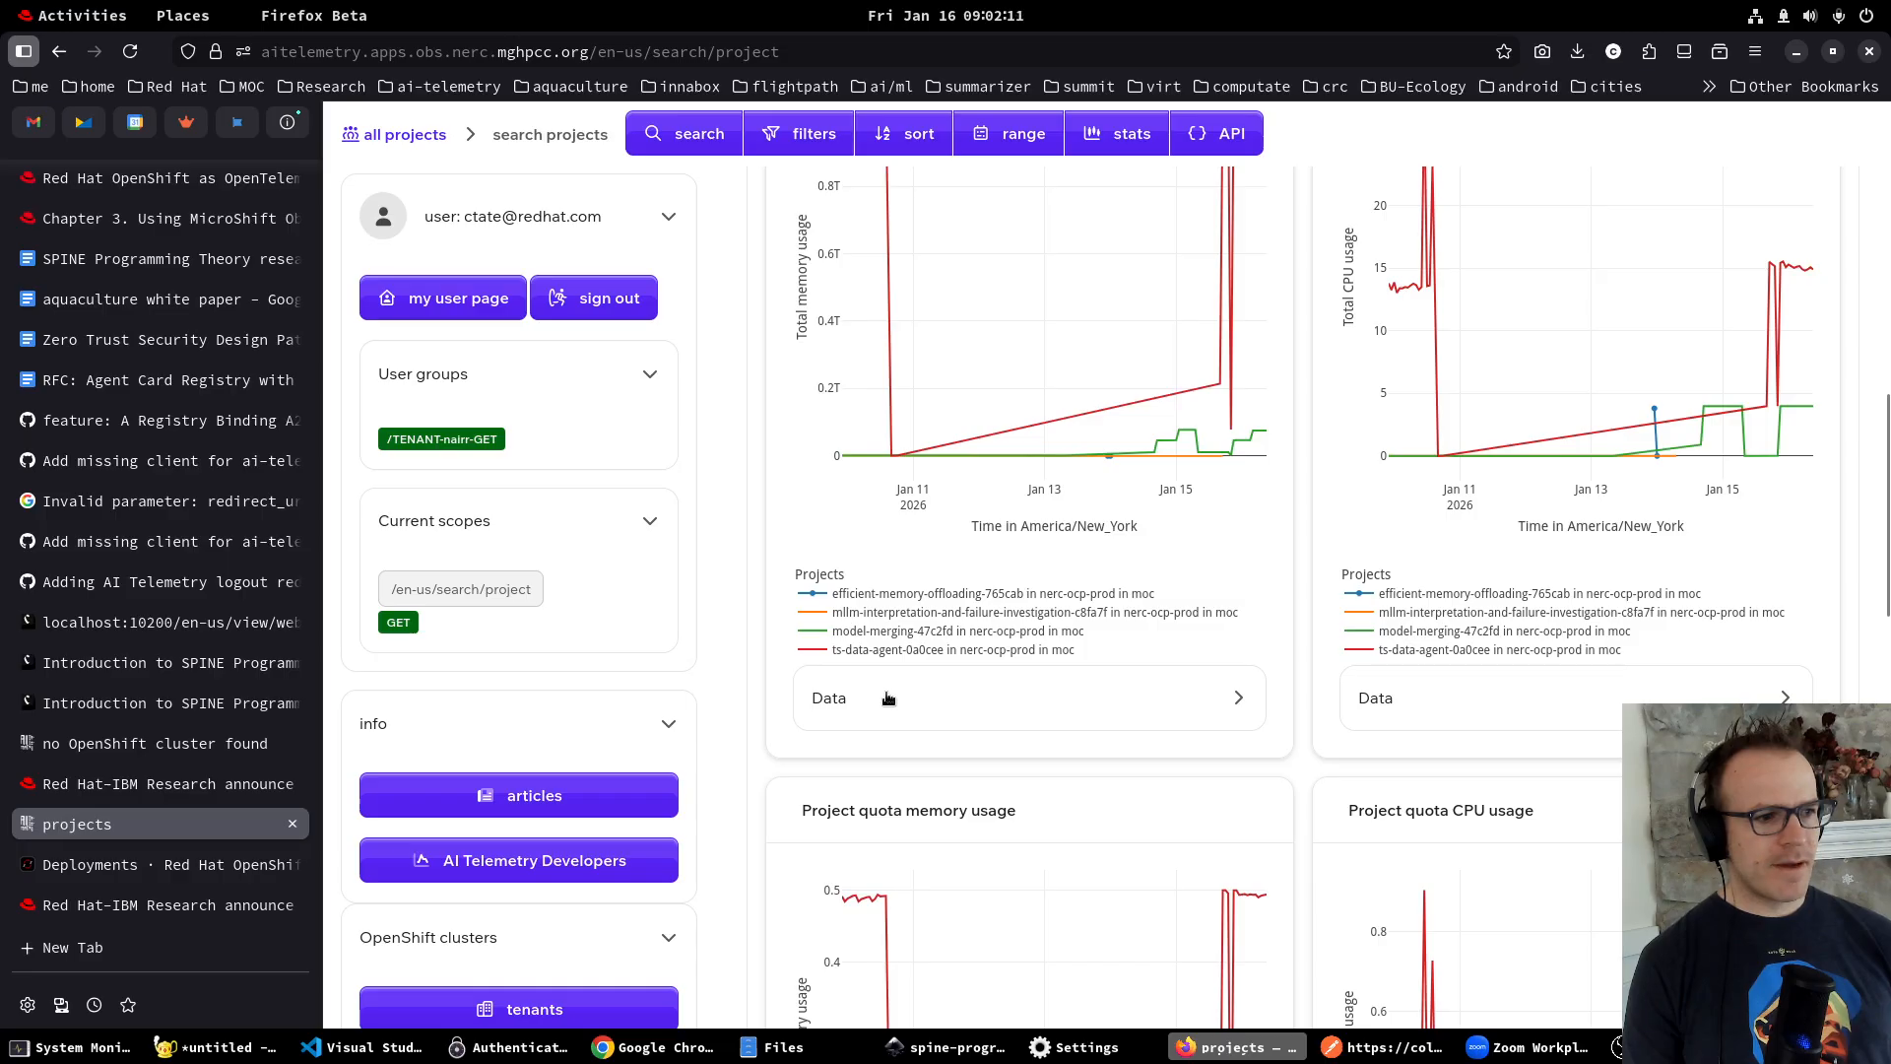
left_click(888, 698)
scroll(895, 714, "down", 2)
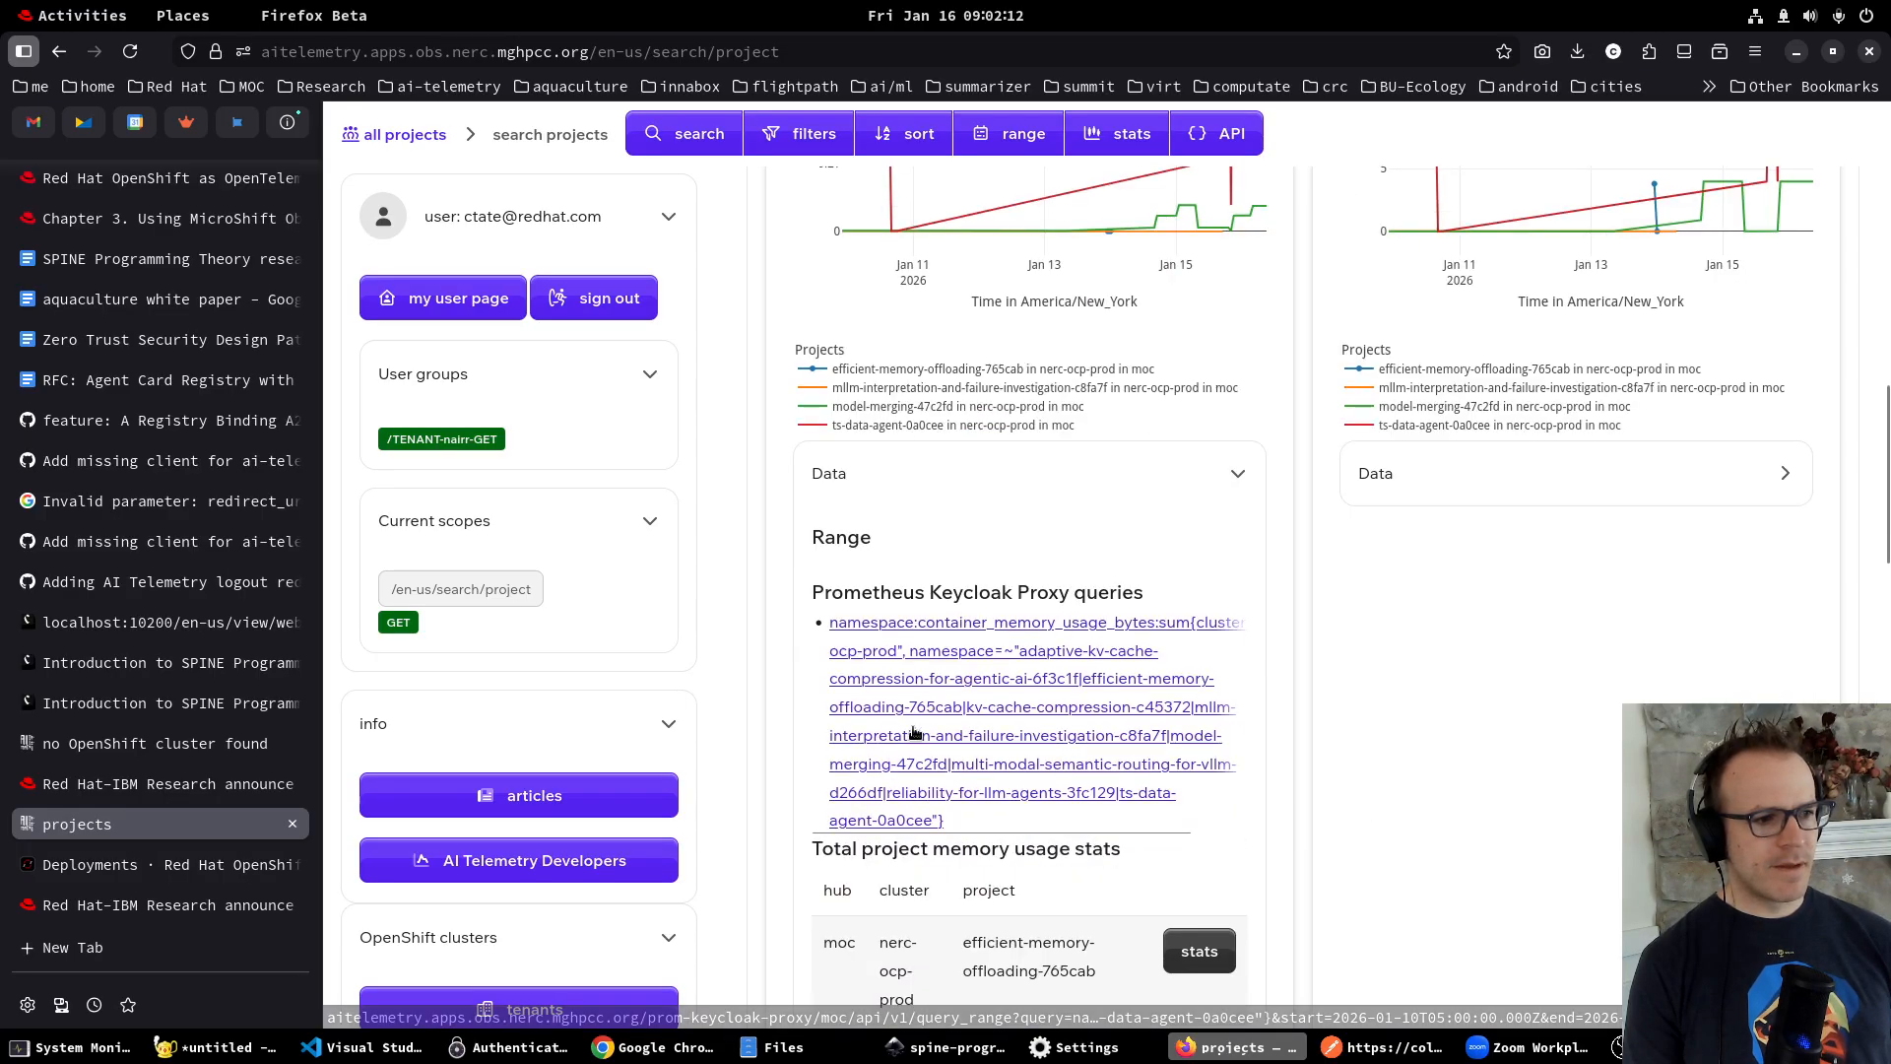
middle_click(943, 683)
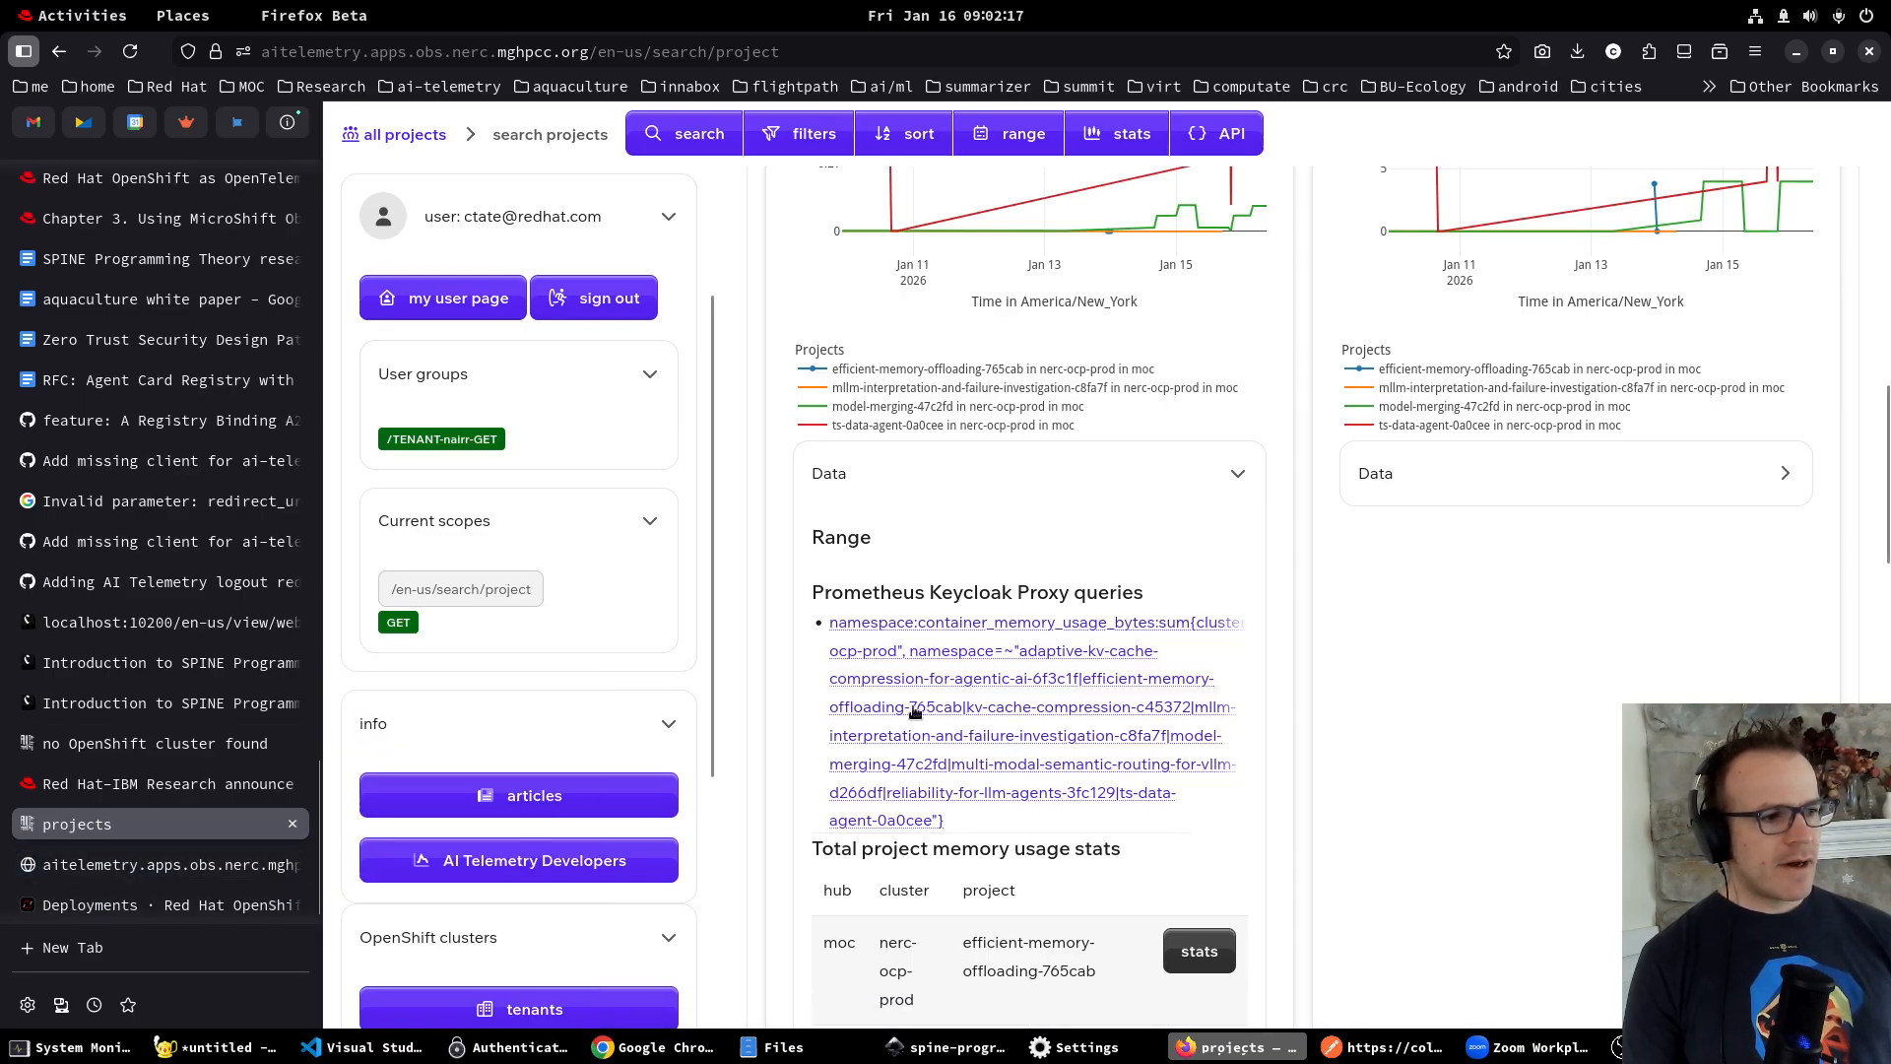
Examine the JSON response of the memory usage query, including each project's metric labels and values.
left_click(81, 868)
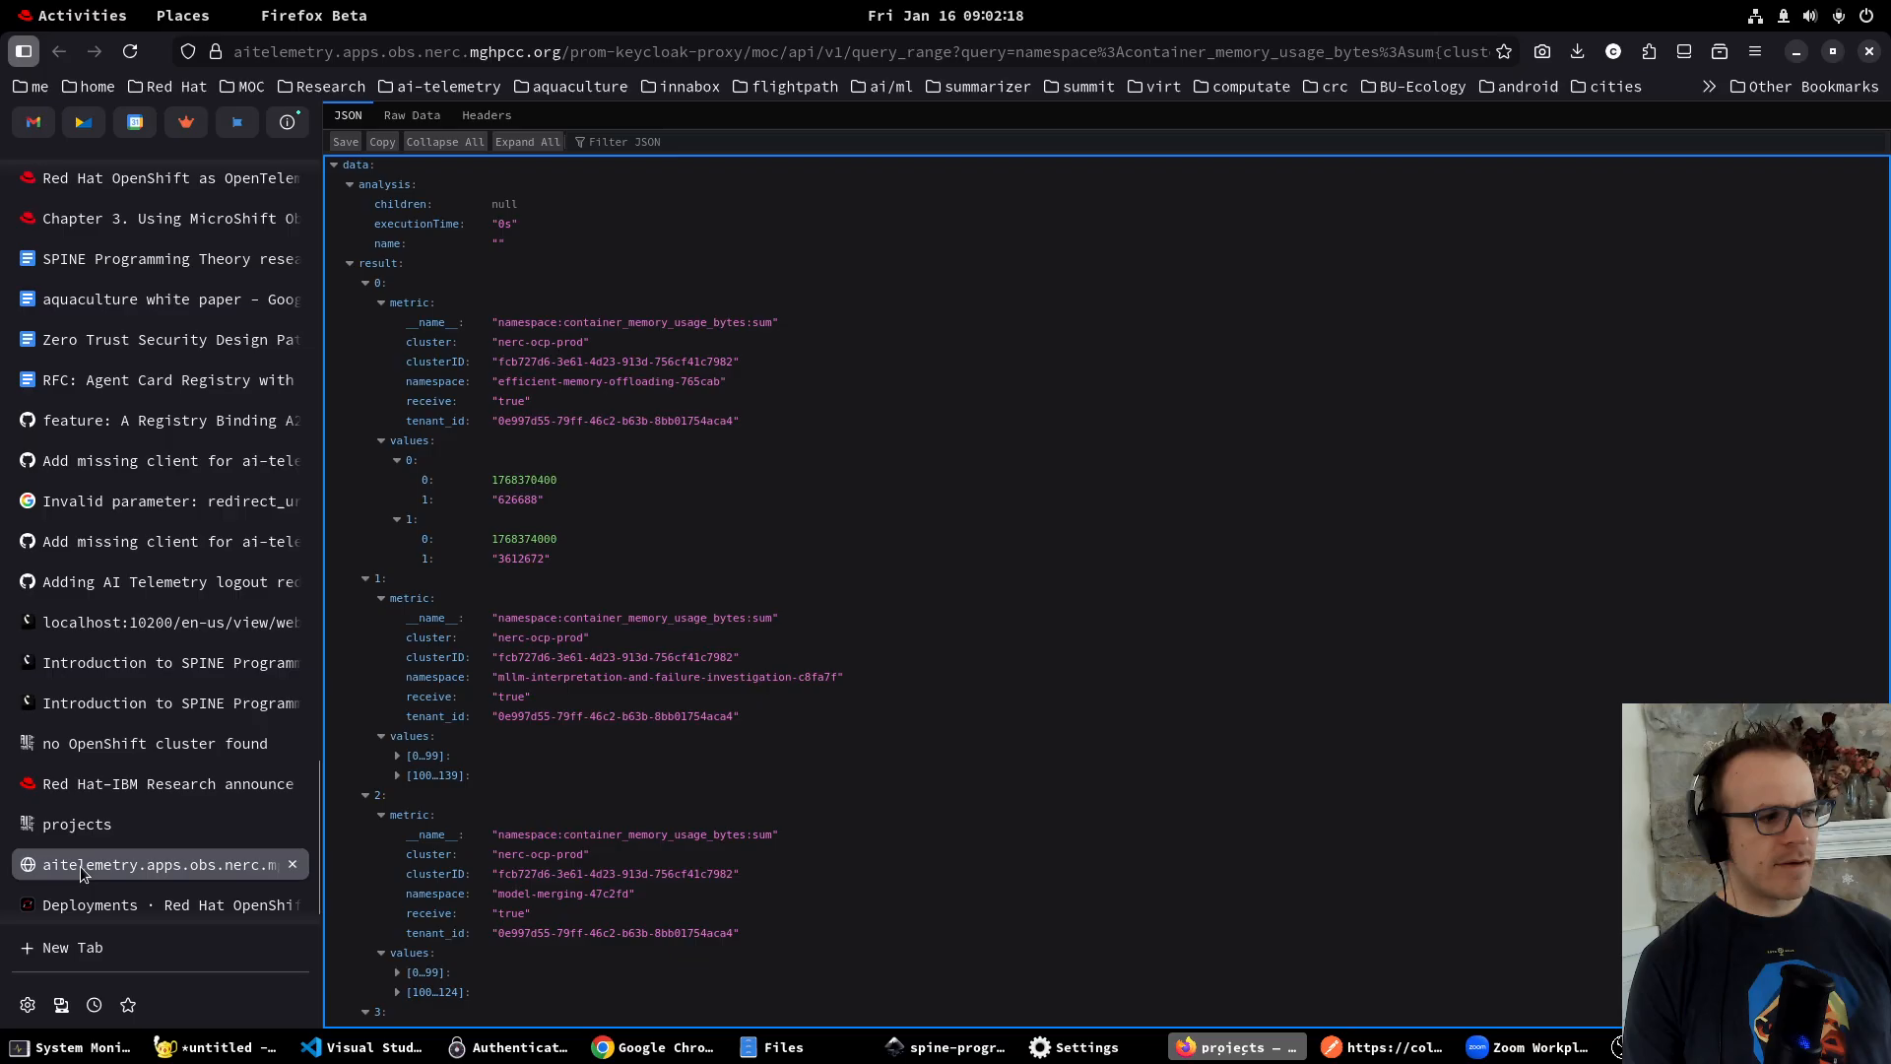
scroll(575, 404, "down", 1)
scroll(576, 412, "down", 9)
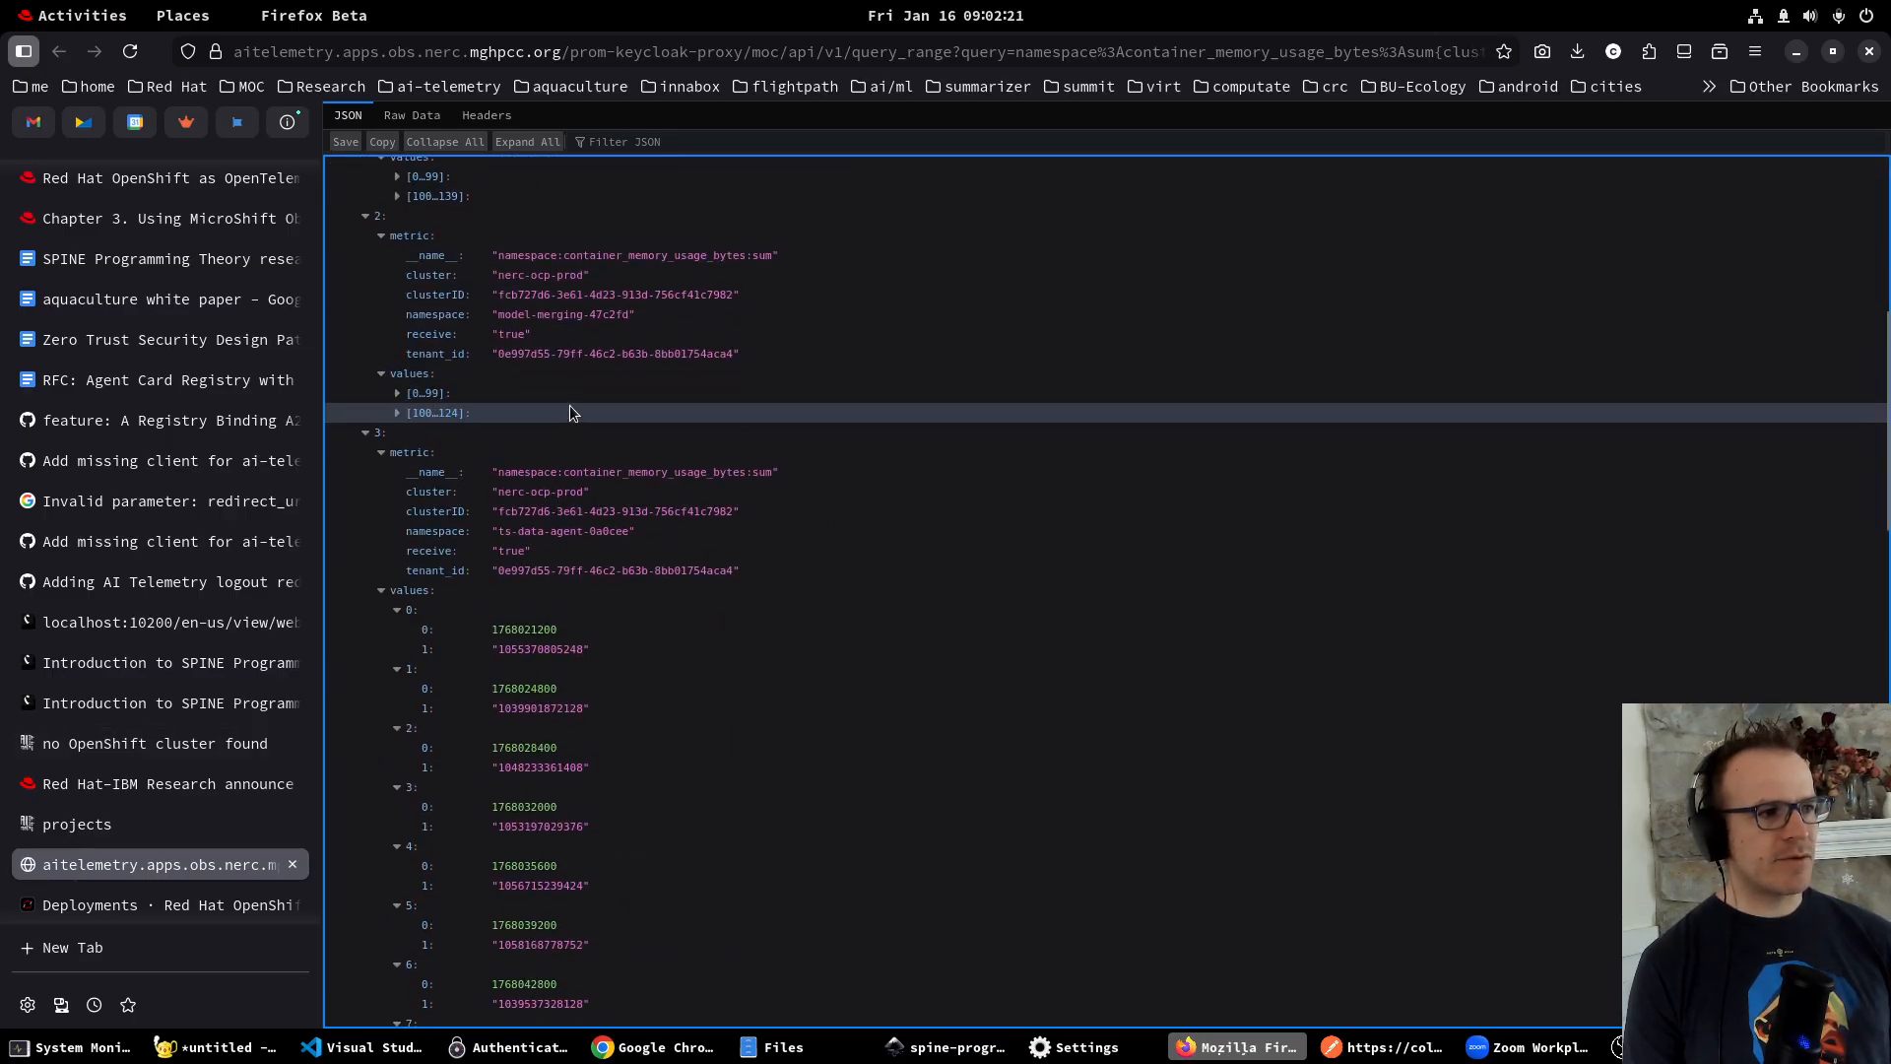
scroll(566, 423, "down", 20)
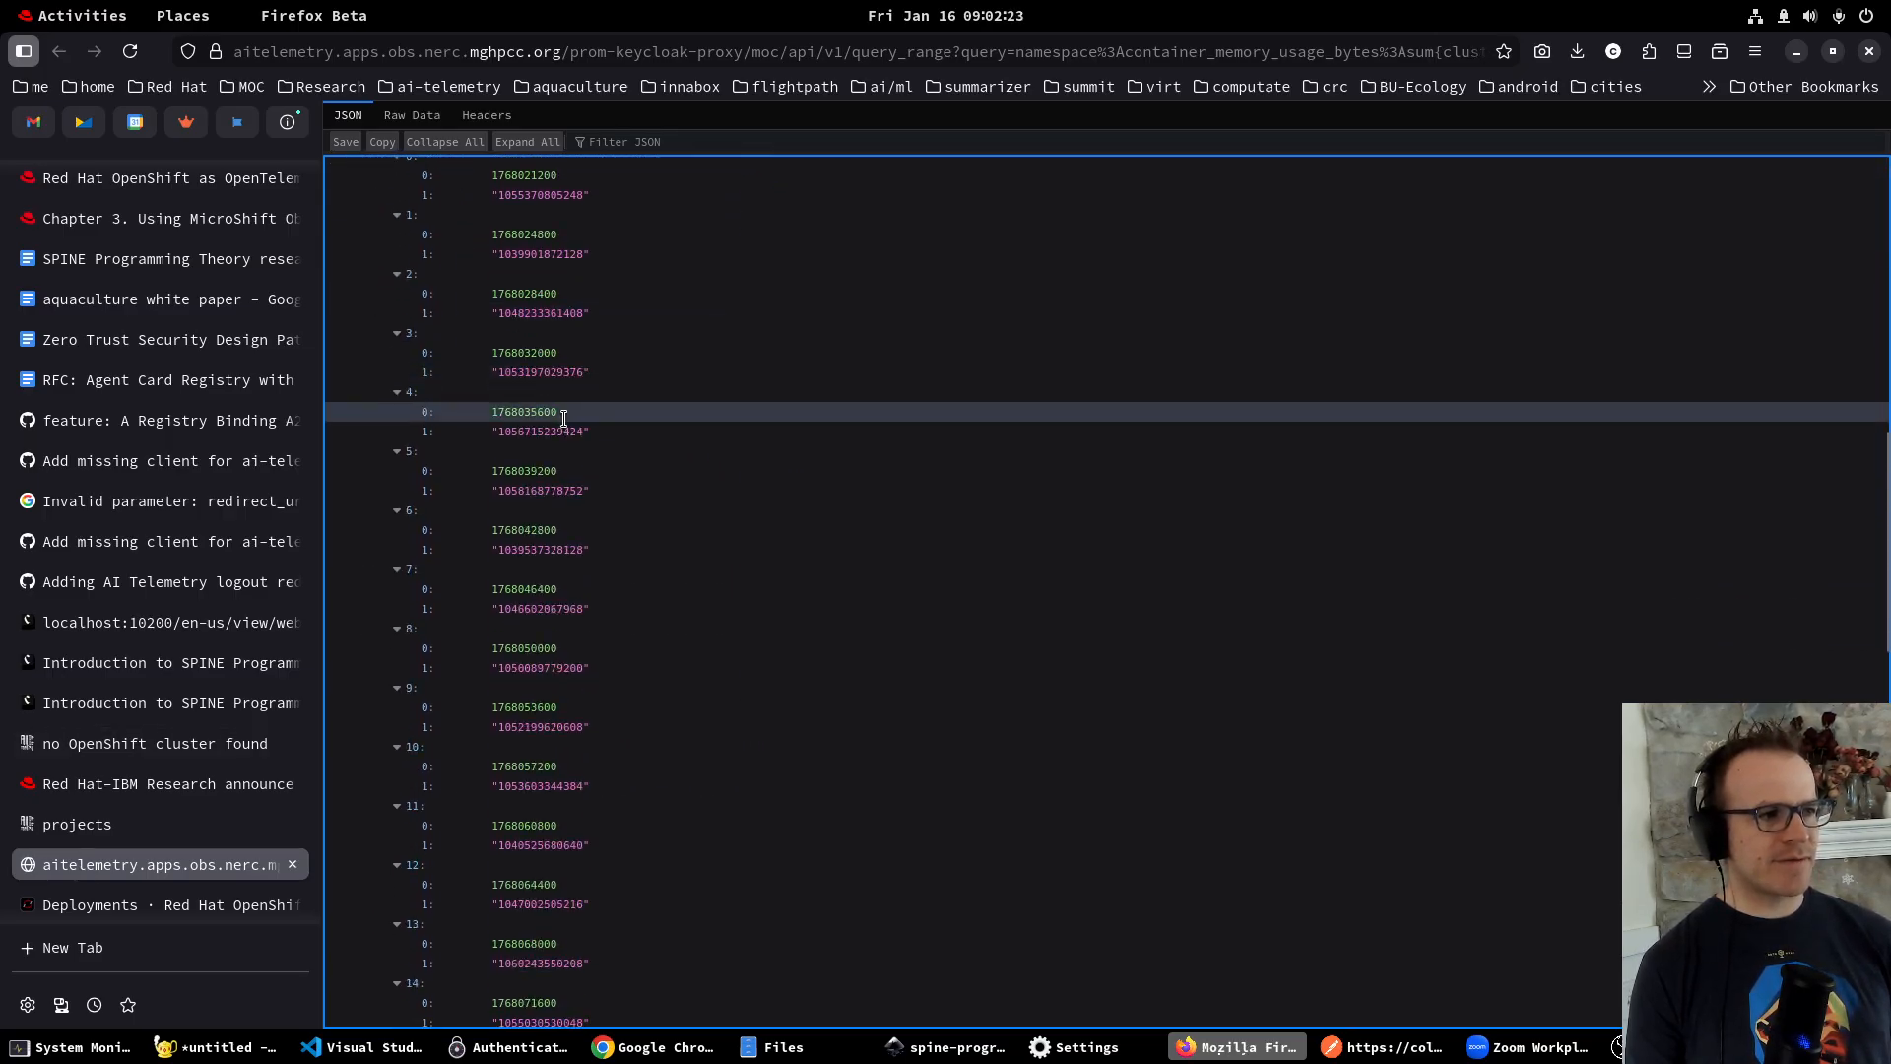
scroll(562, 434, "up", 20)
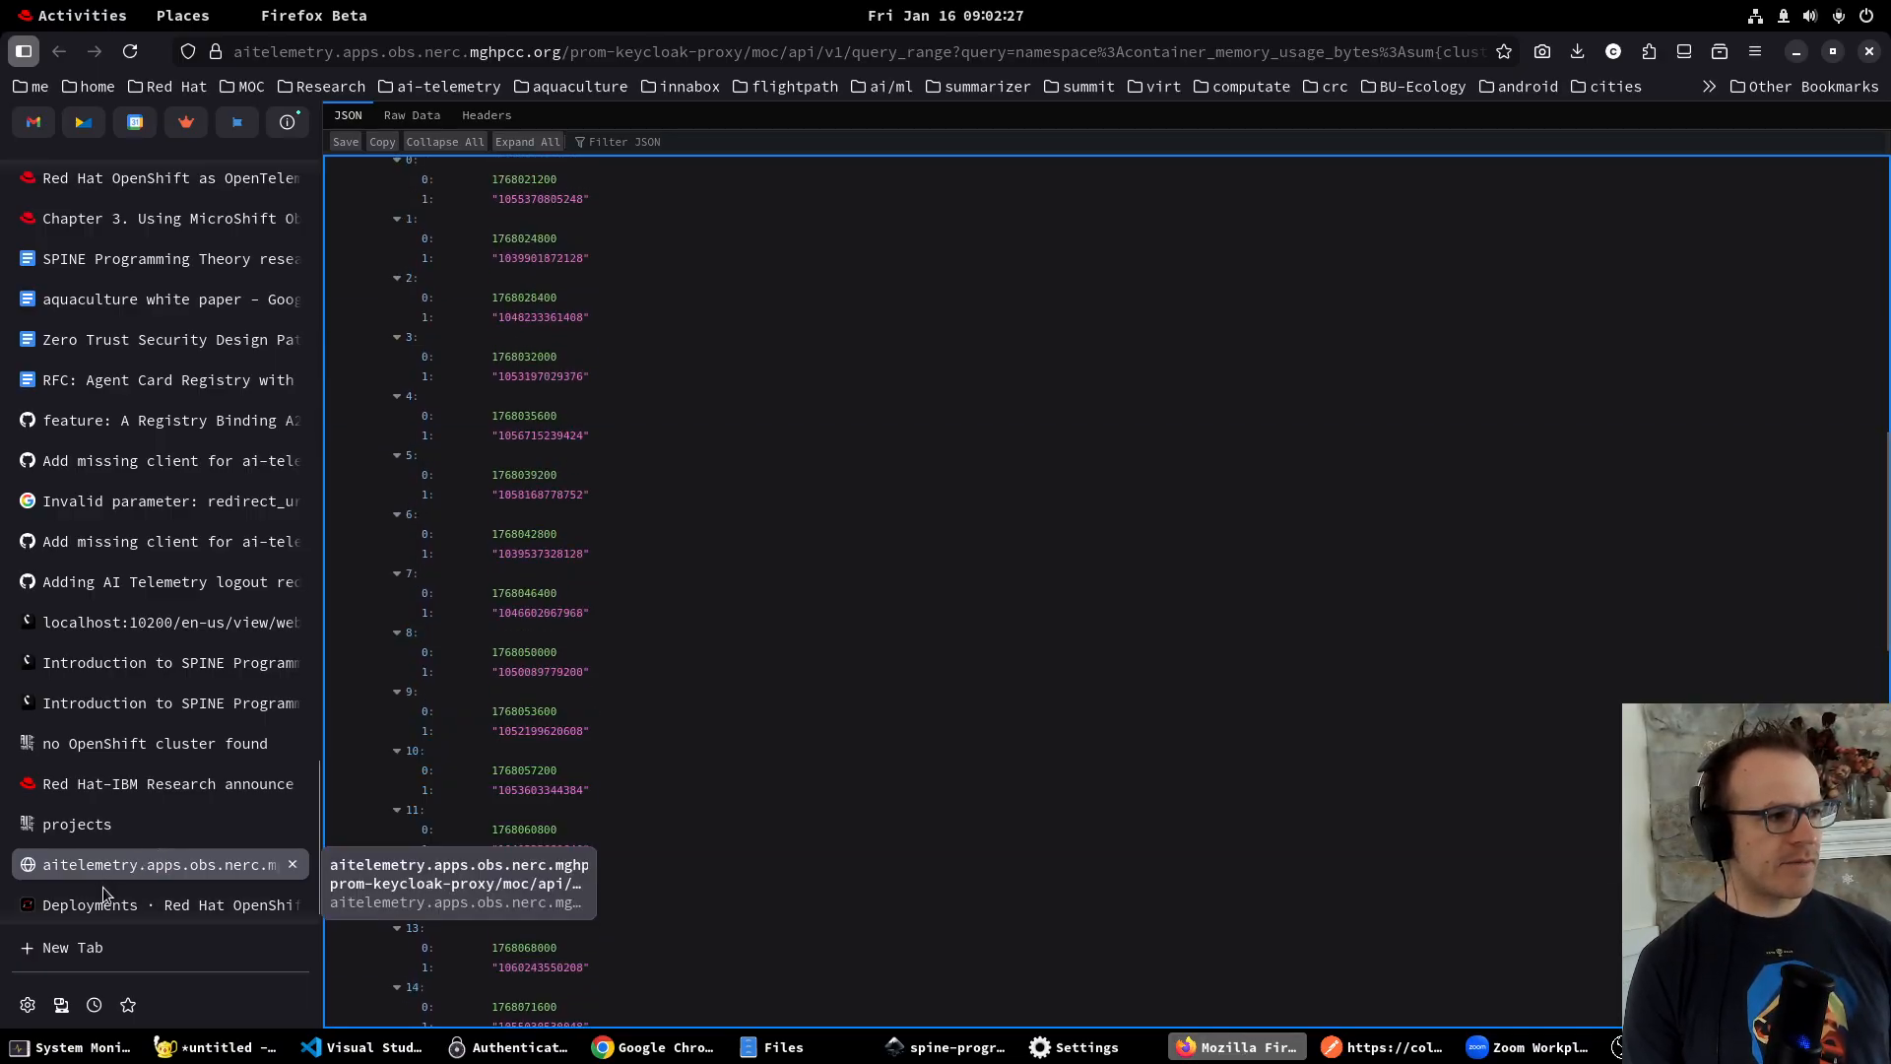
Return to the OpenShift console and list the pods of the keycloak project.
scroll(106, 894, "down", 1)
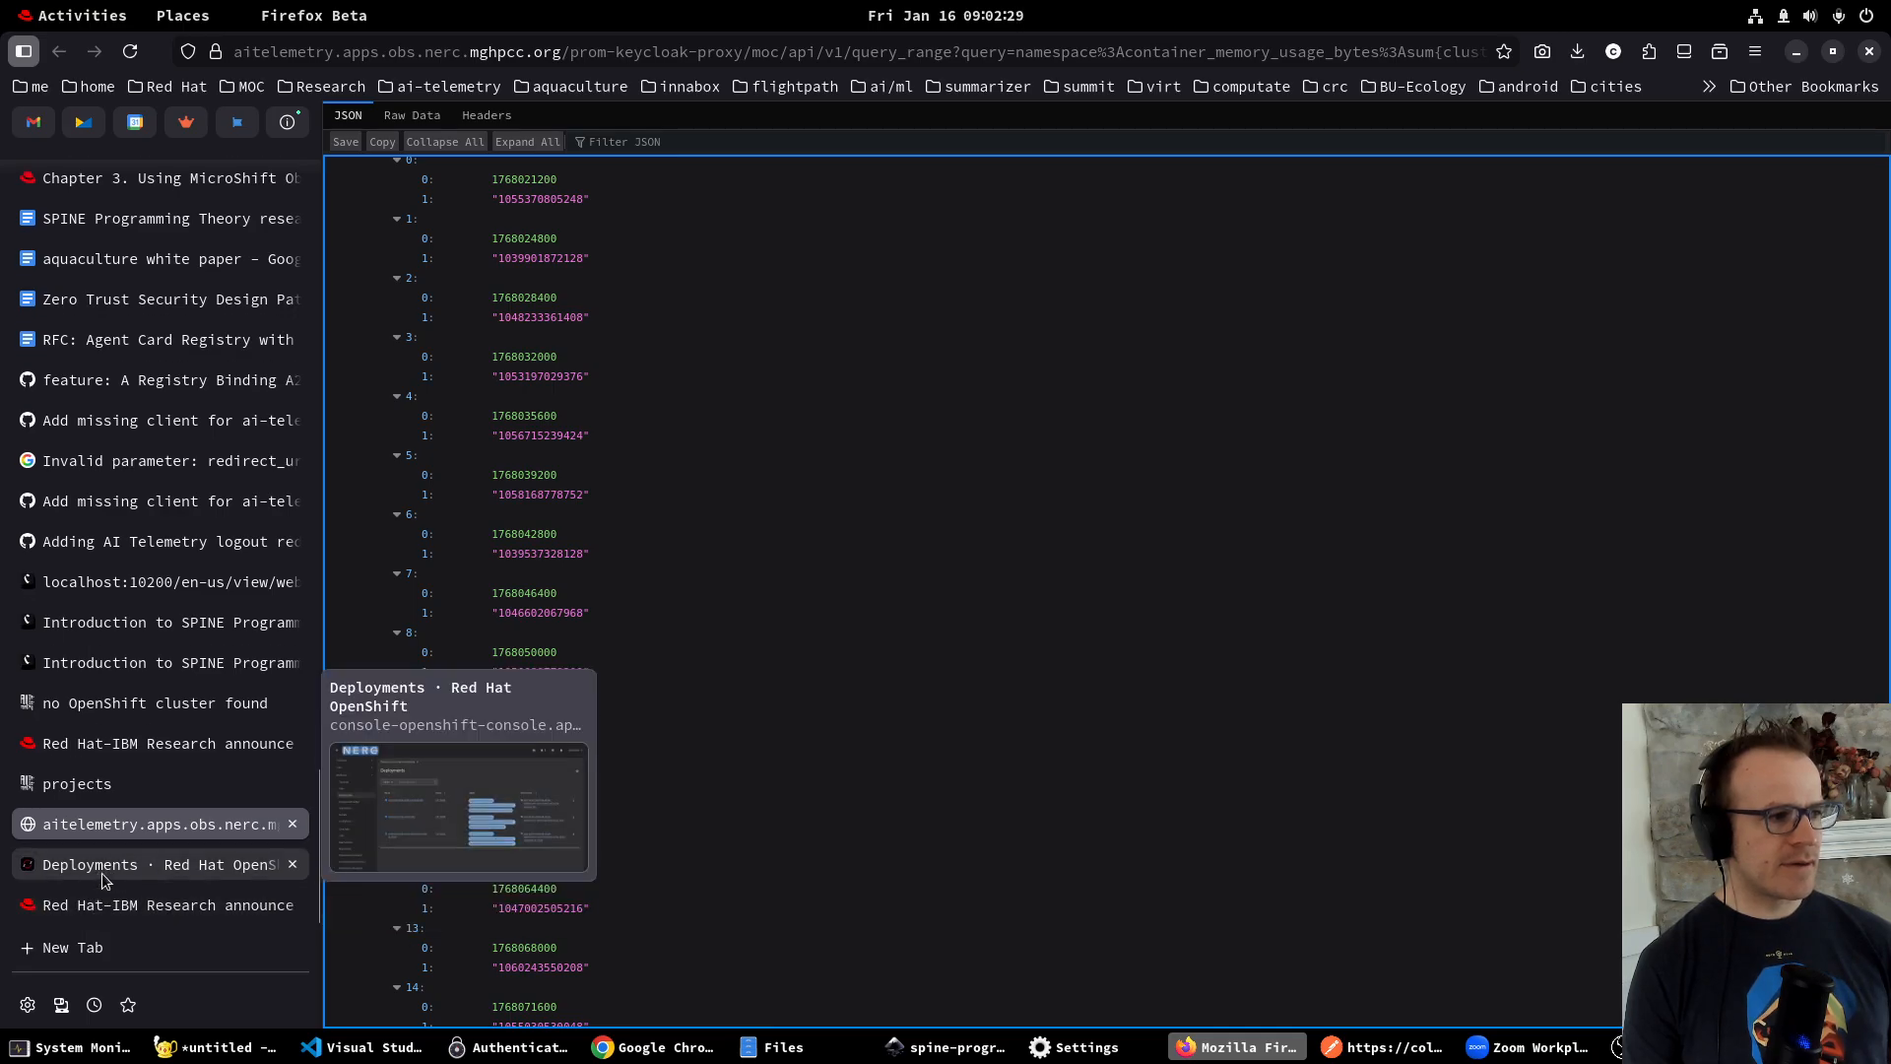
left_click(92, 865)
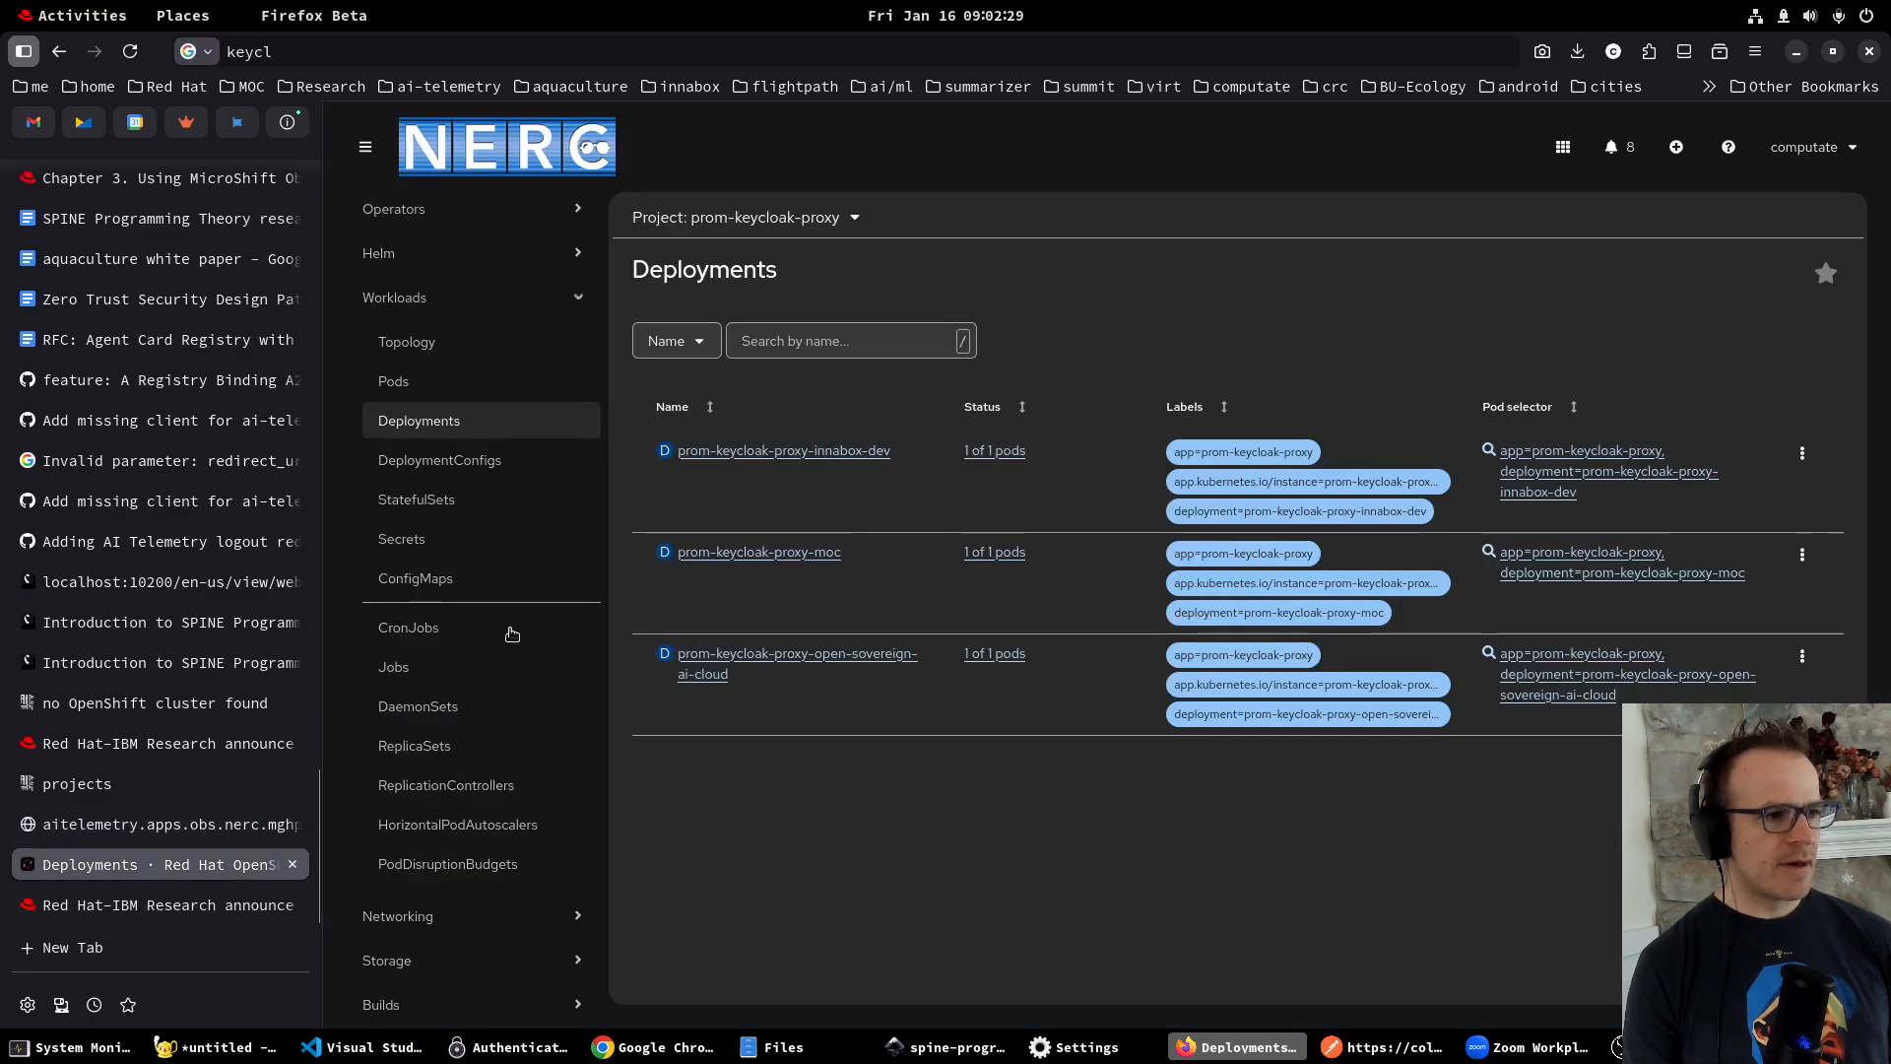
left_click(406, 383)
left_click(726, 225)
type("keyc")
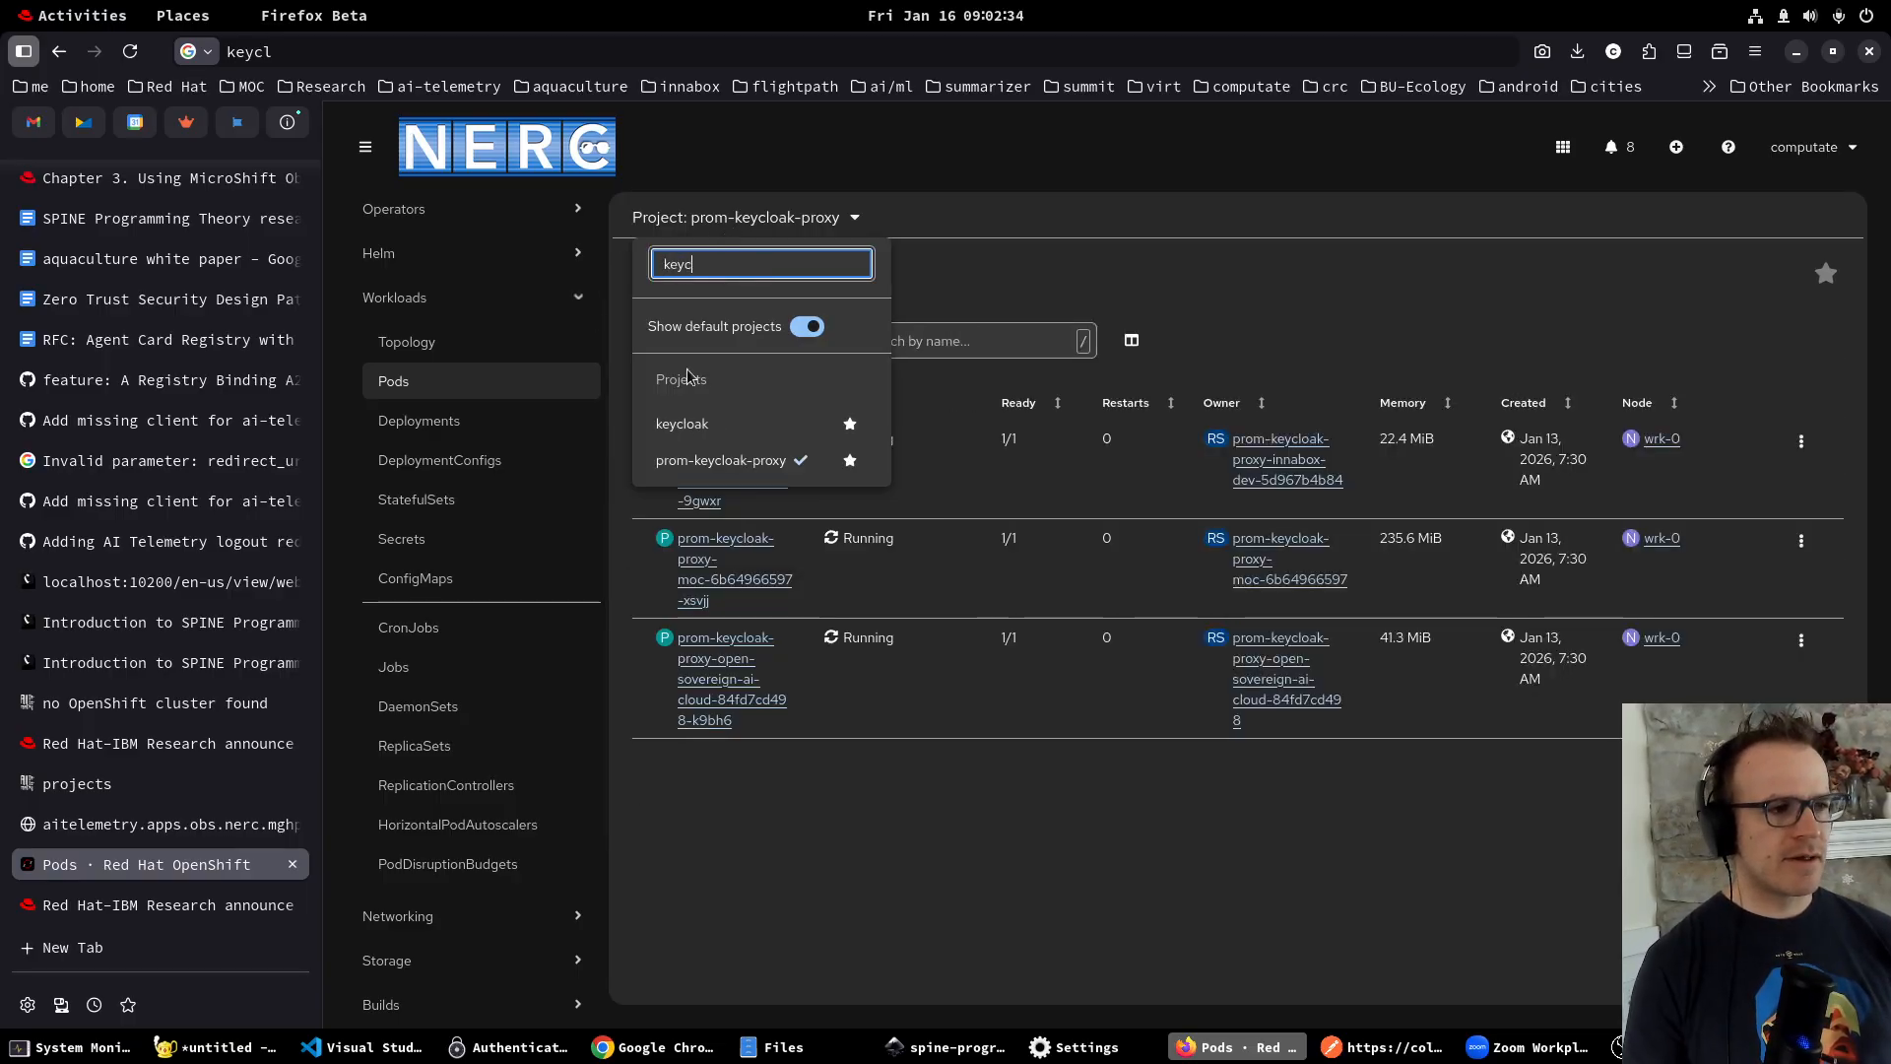
left_click(689, 424)
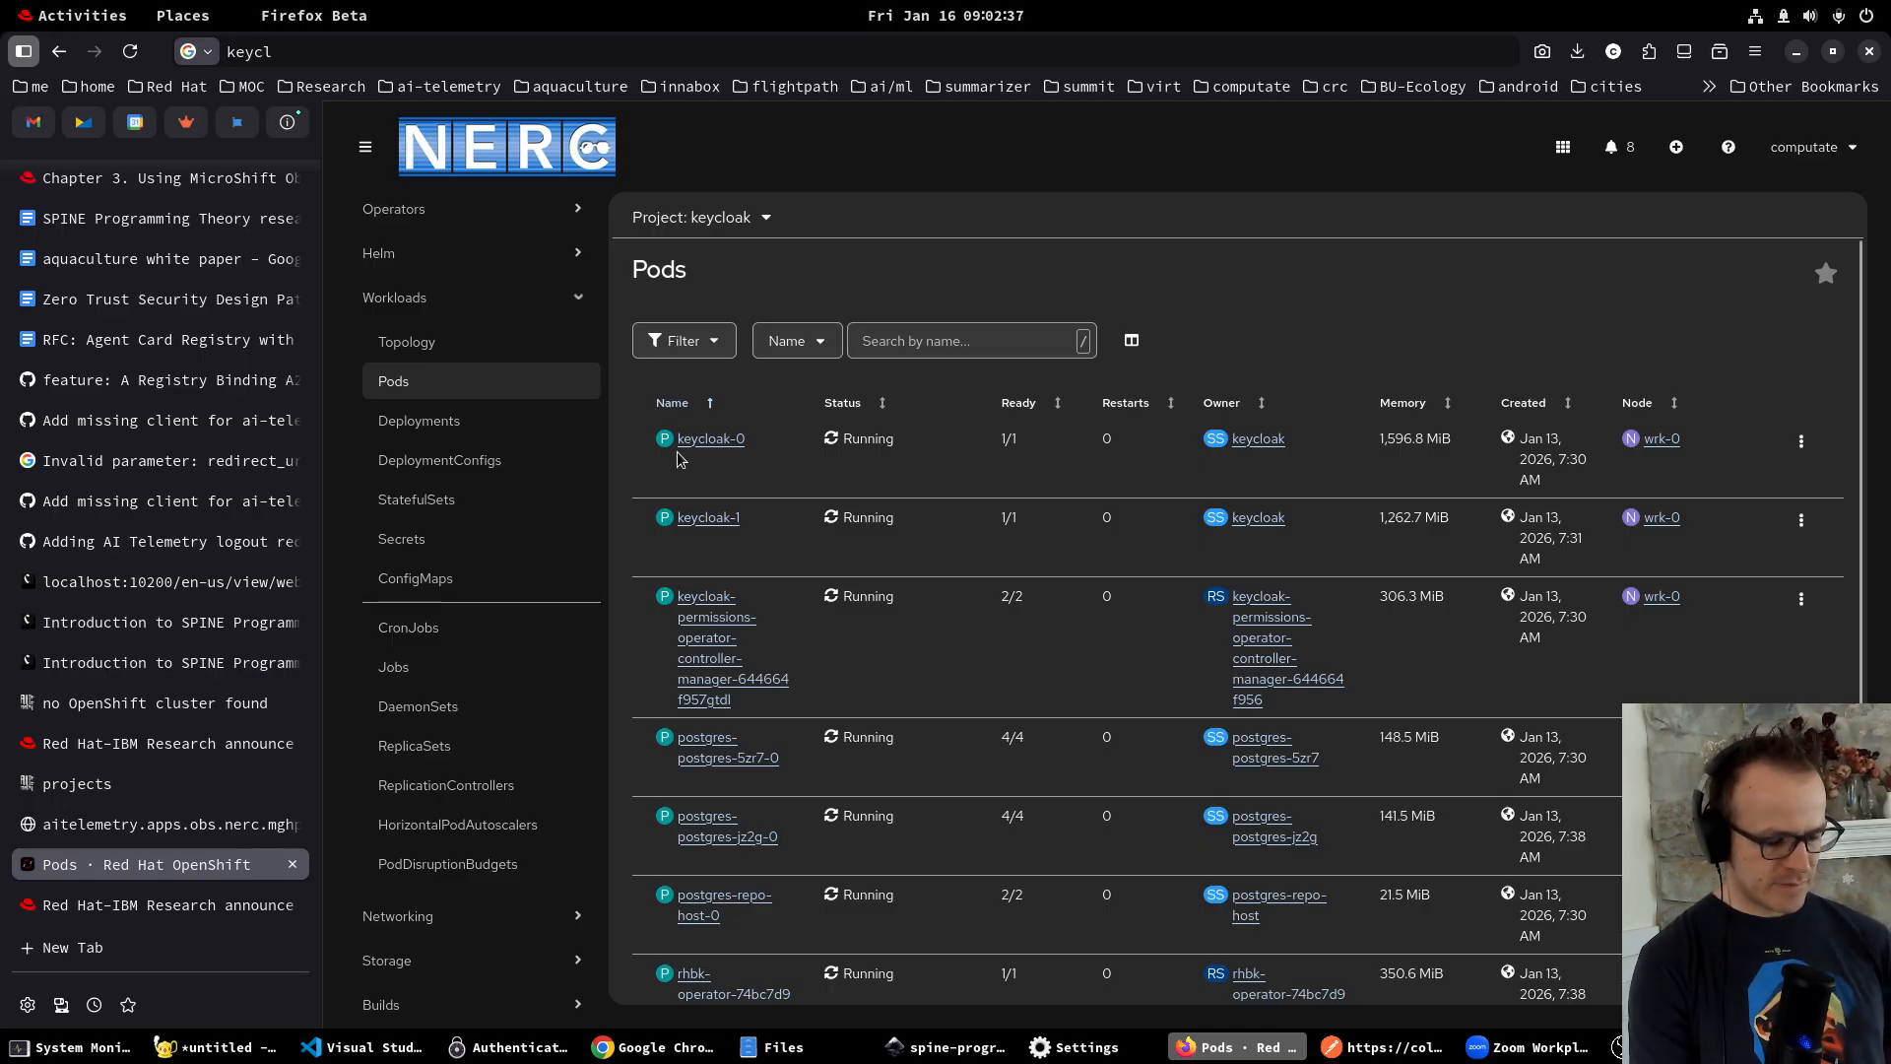
Show the keycloak project's routes and open the keycloak ingress route's location in a new tab.
scroll(424, 788, "down", 2)
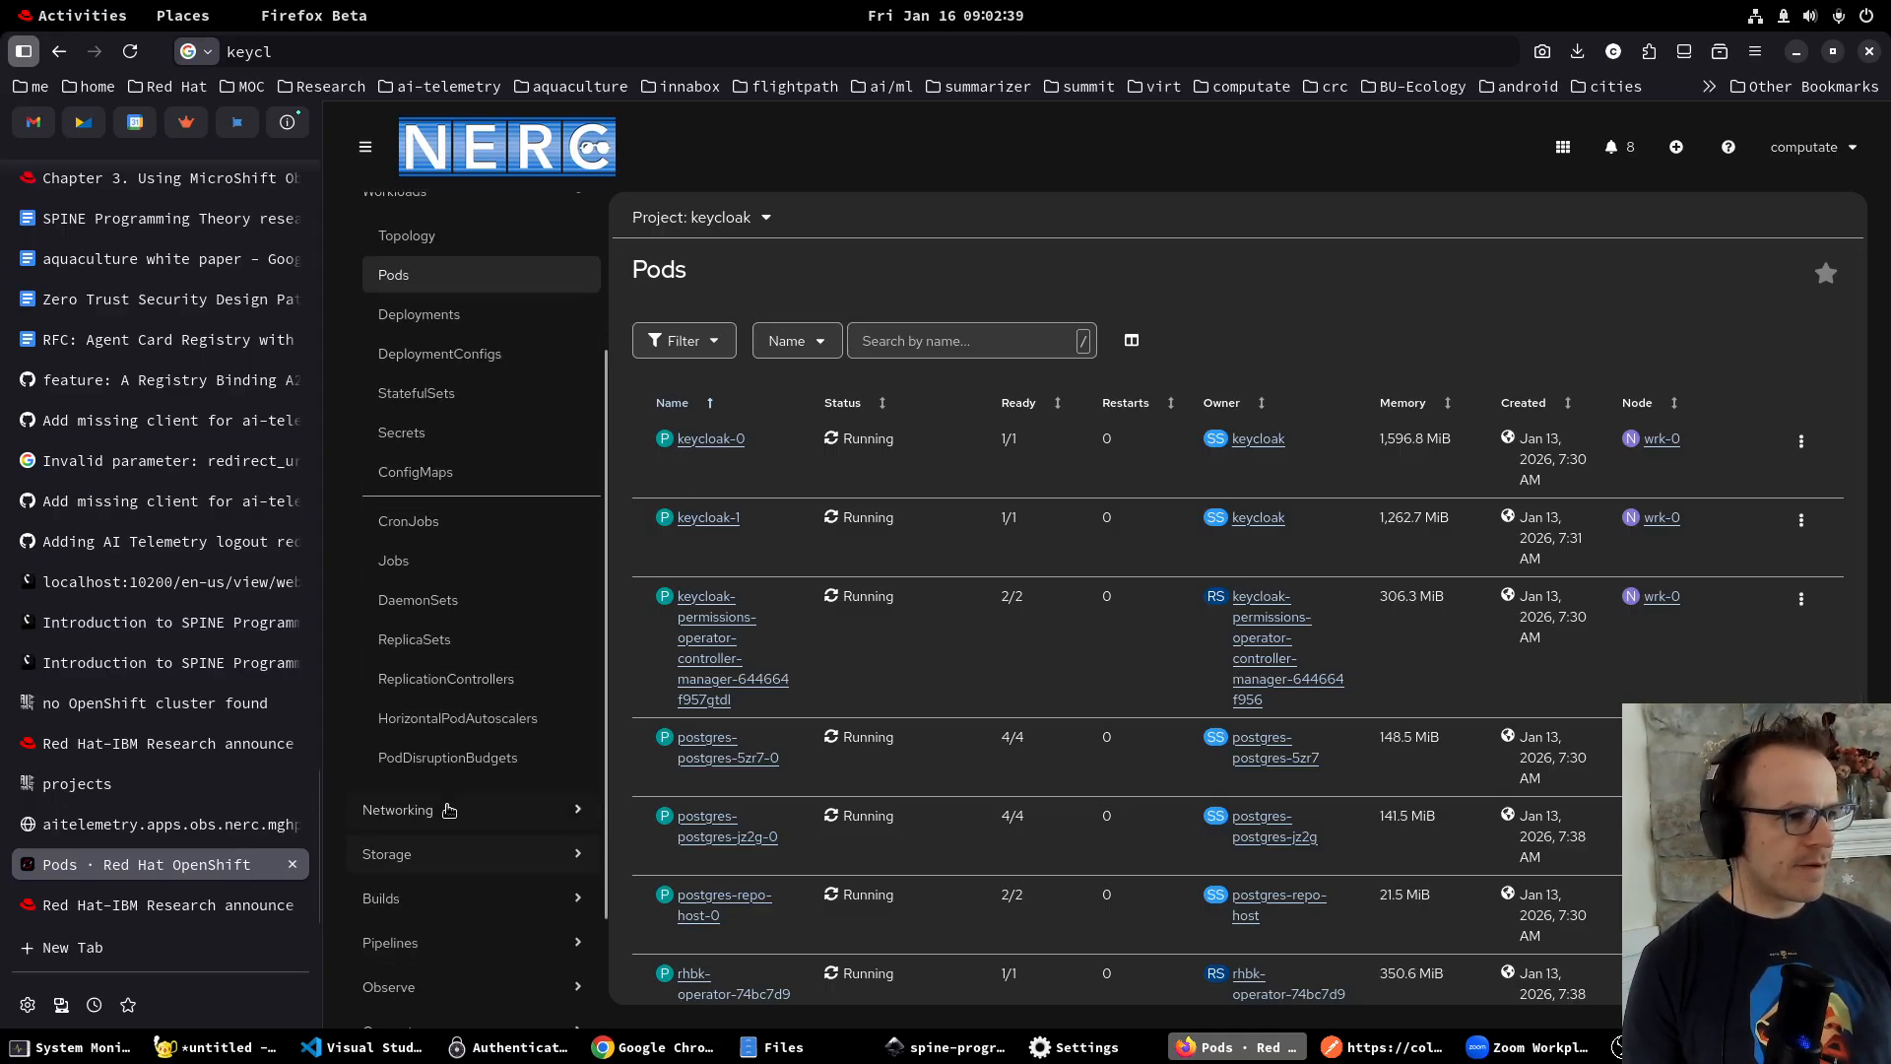
left_click(432, 811)
left_click(414, 892)
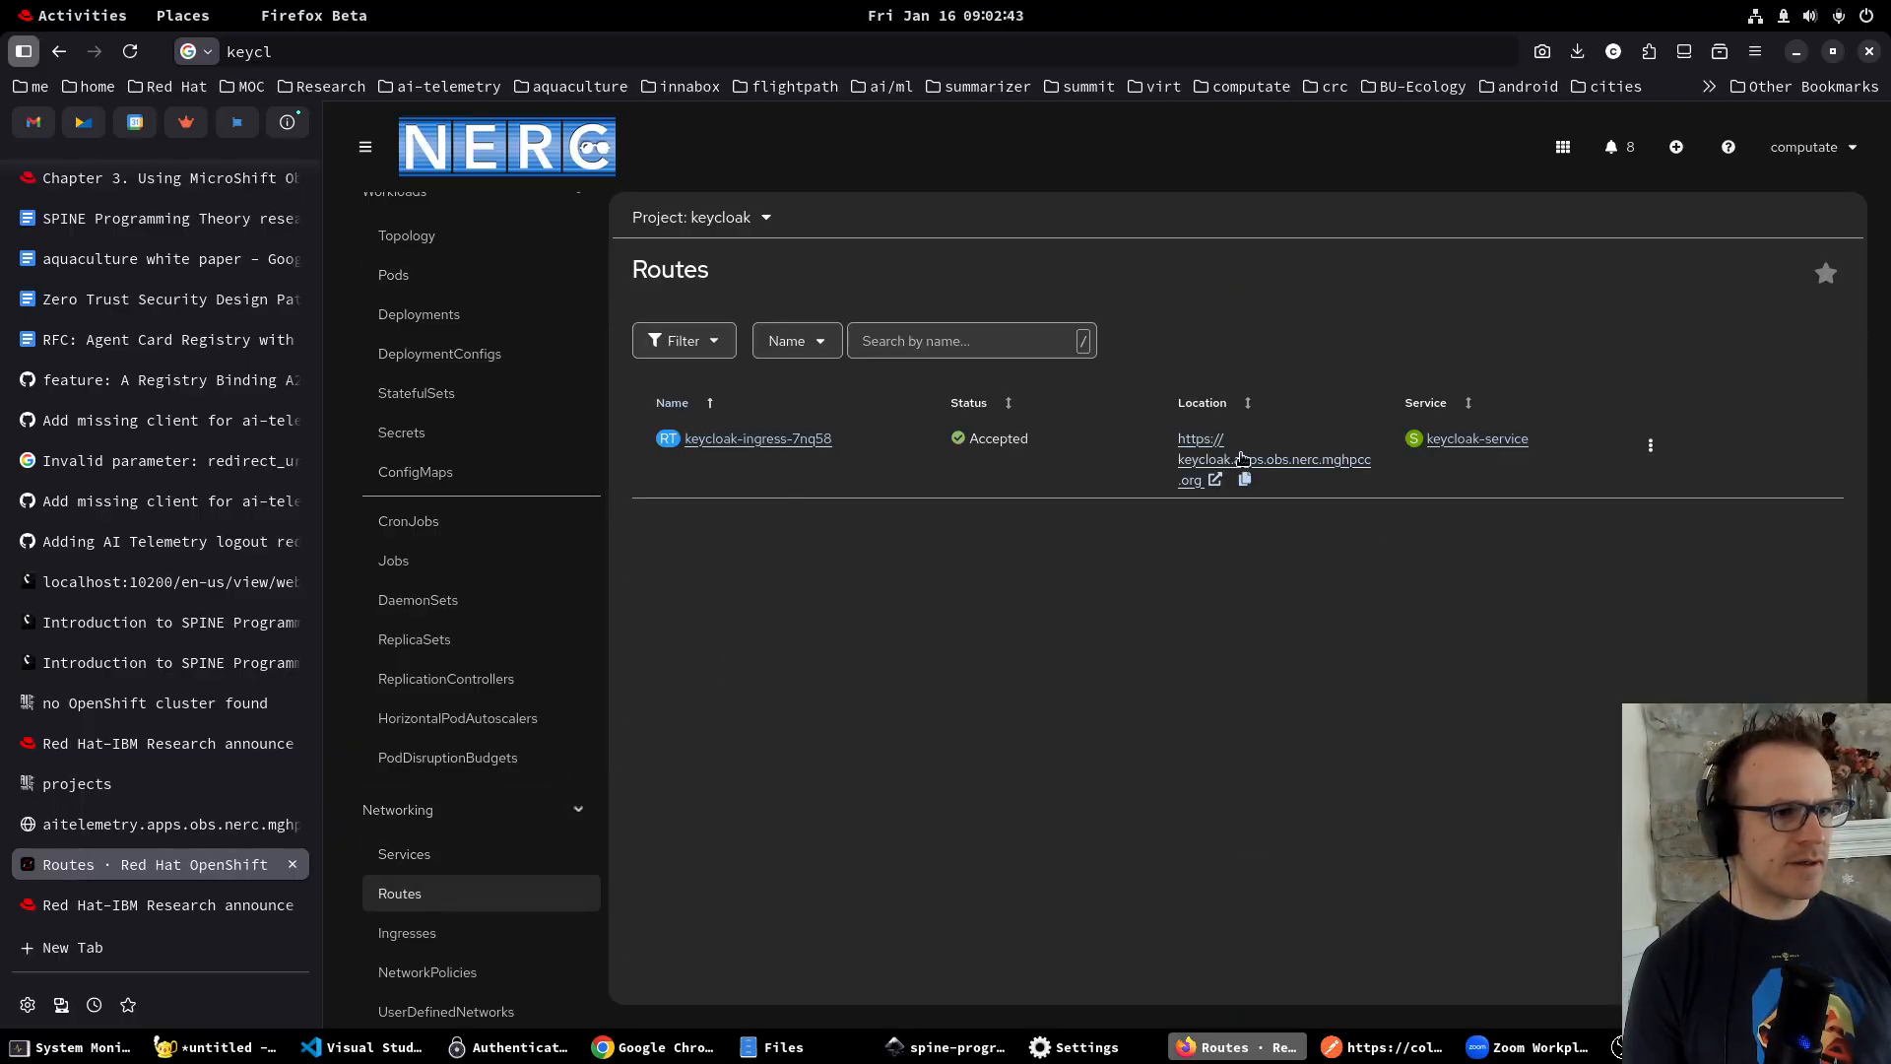
middle_click(1243, 458)
left_click(79, 903)
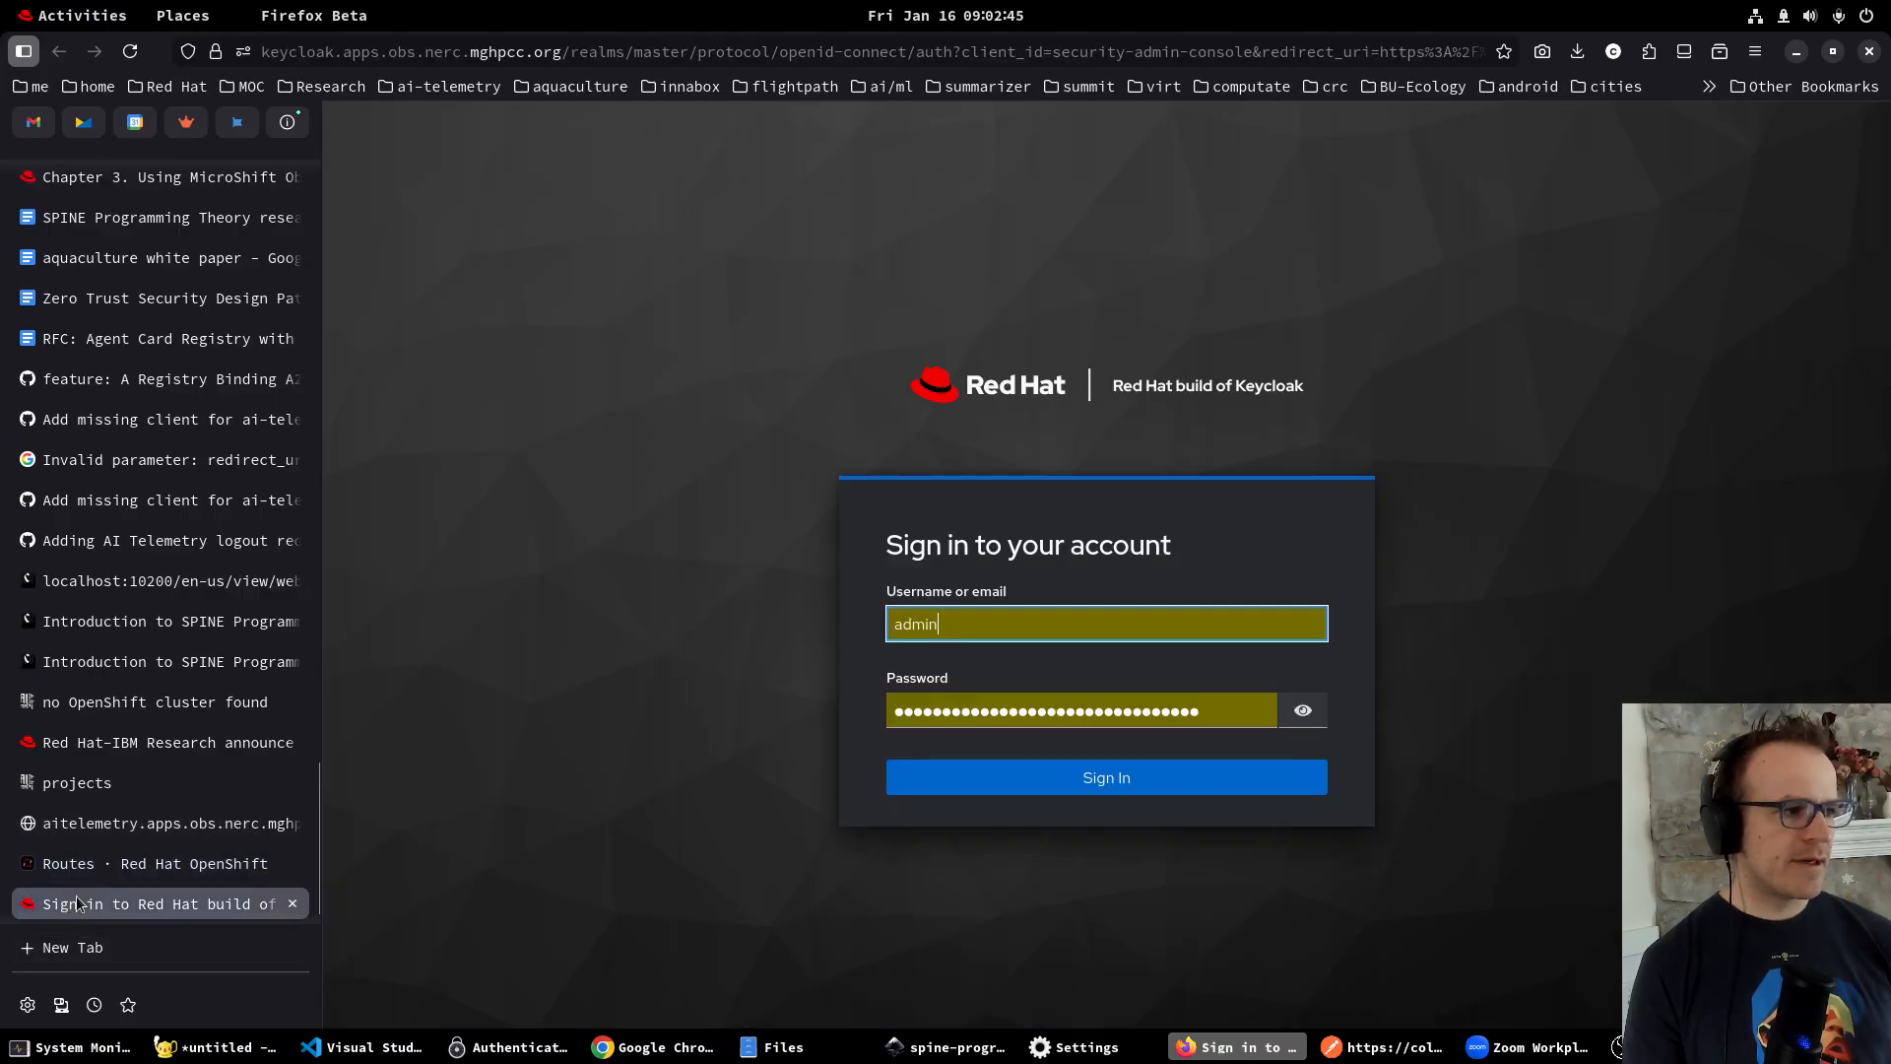
Sign in to the Keycloak administration console with the prefilled admin credentials and open the NERC realm.
left_click(1011, 776)
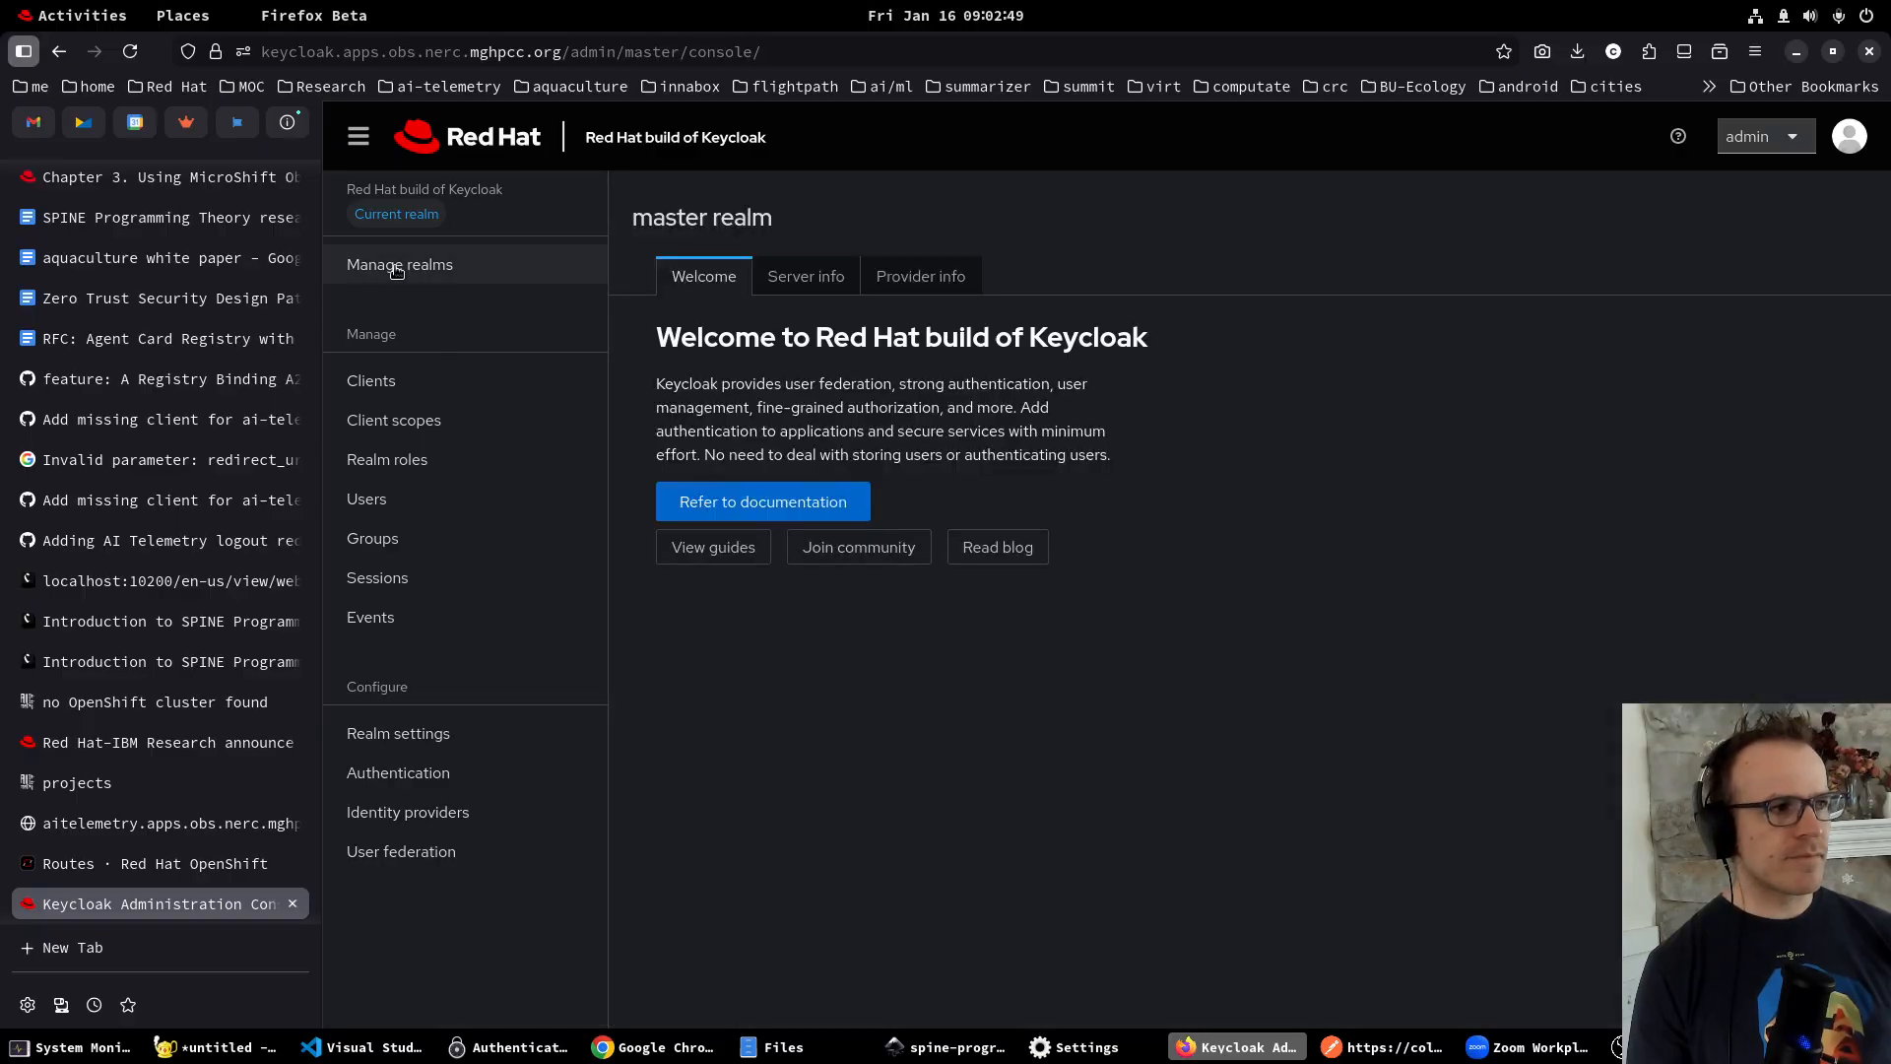
left_click(397, 268)
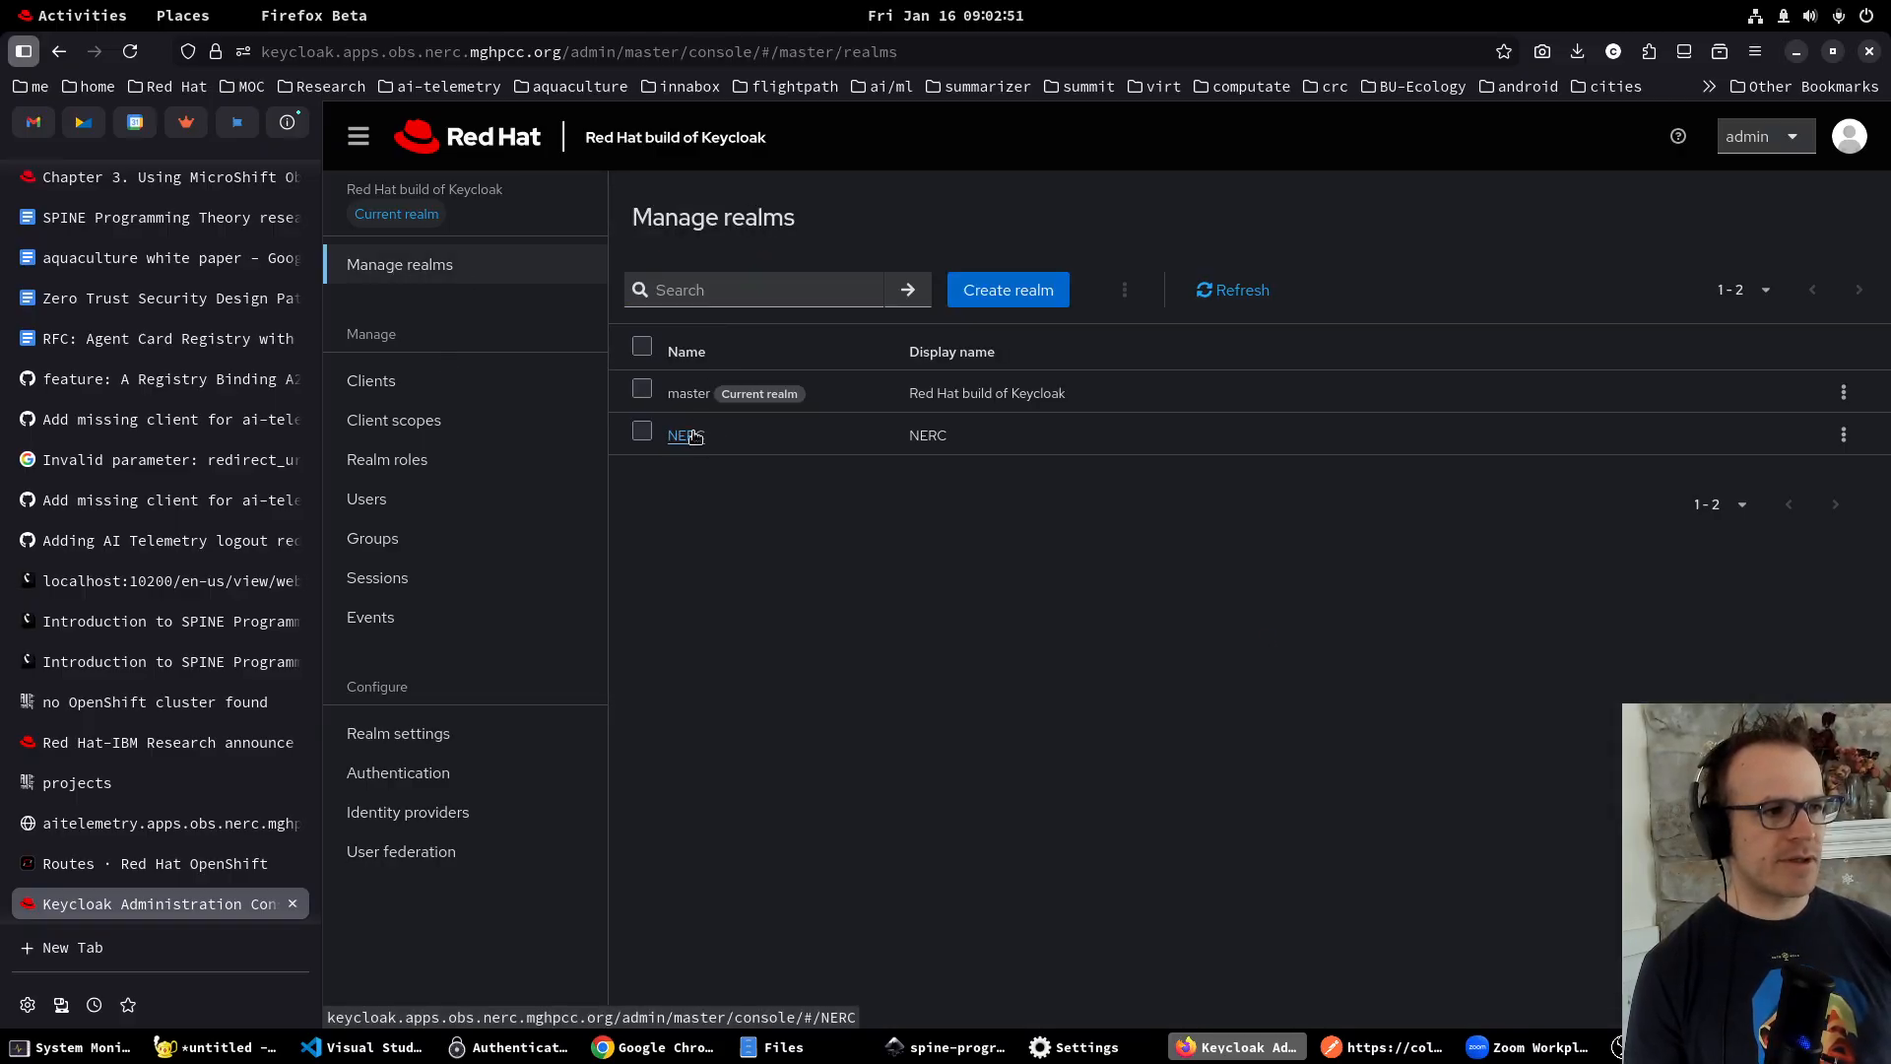
left_click(687, 436)
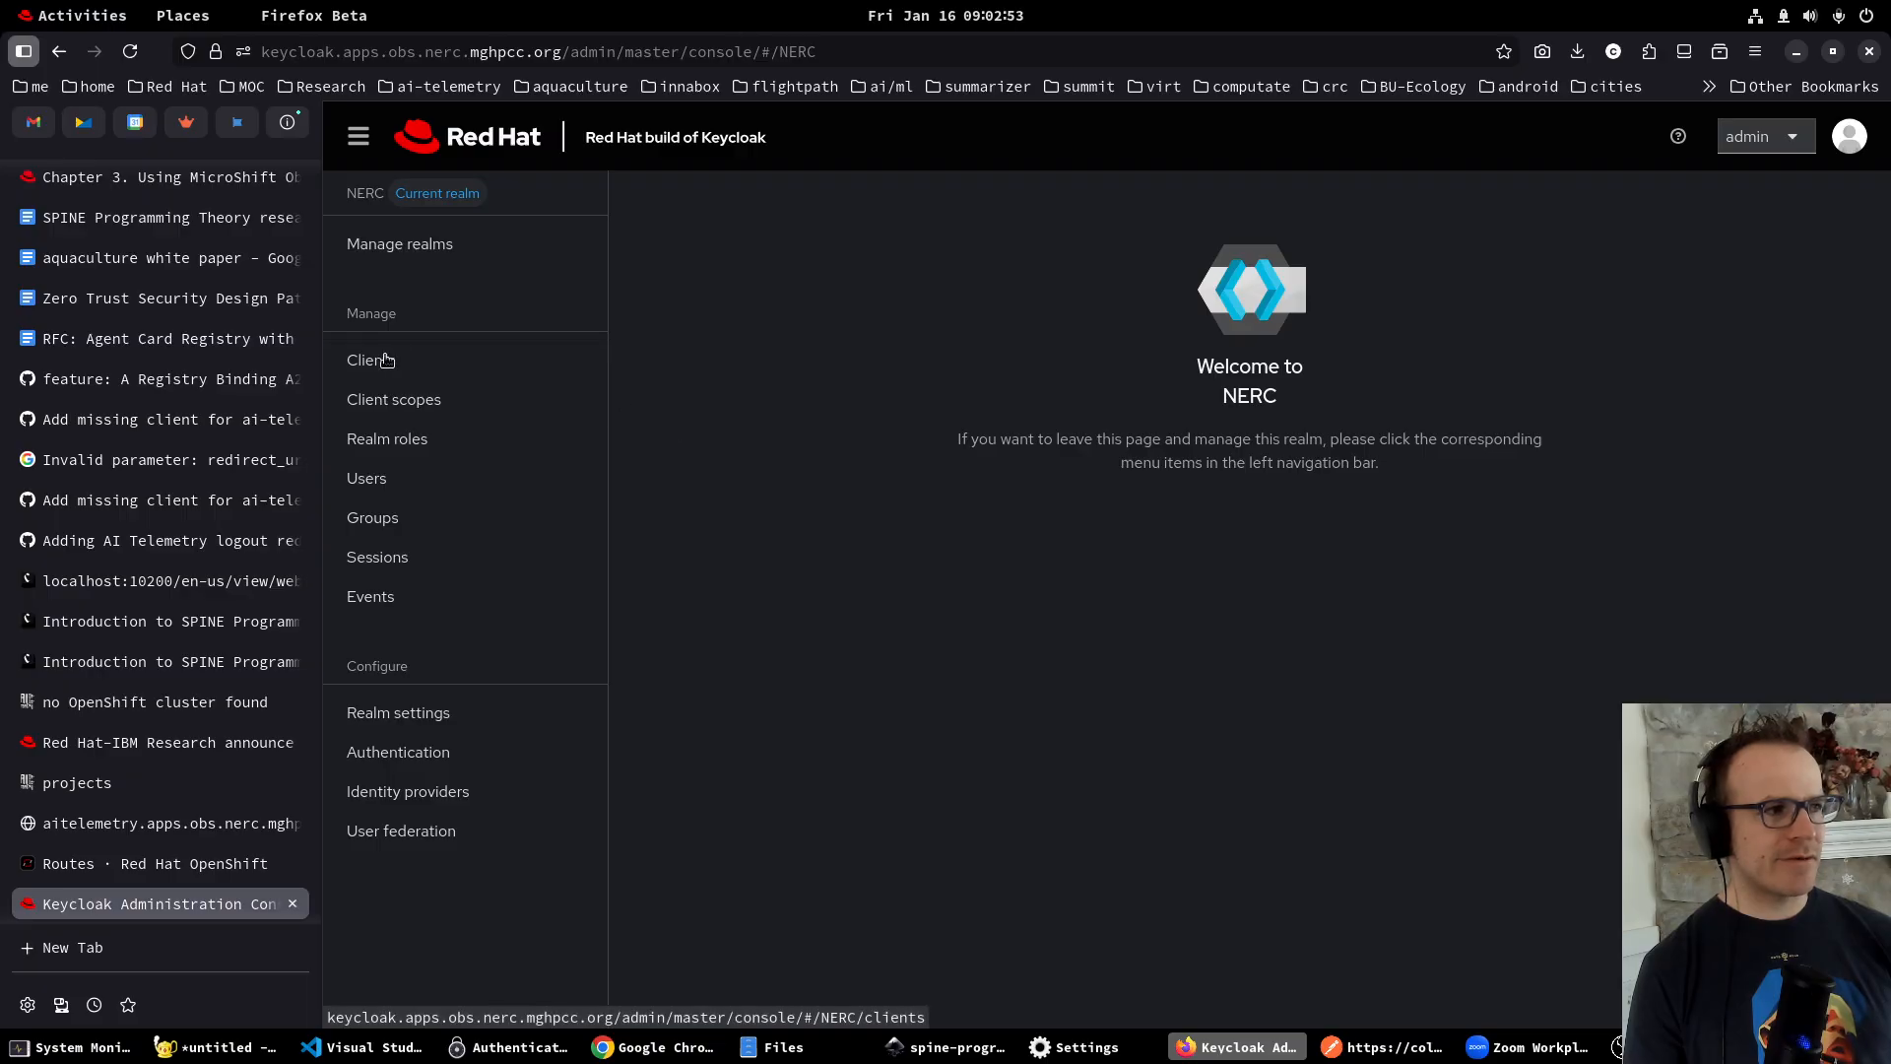
Open the NERC realm account of the user signed in to AI Telemetry and remove it from the TENANT-nairr-GET group.
left_click(384, 478)
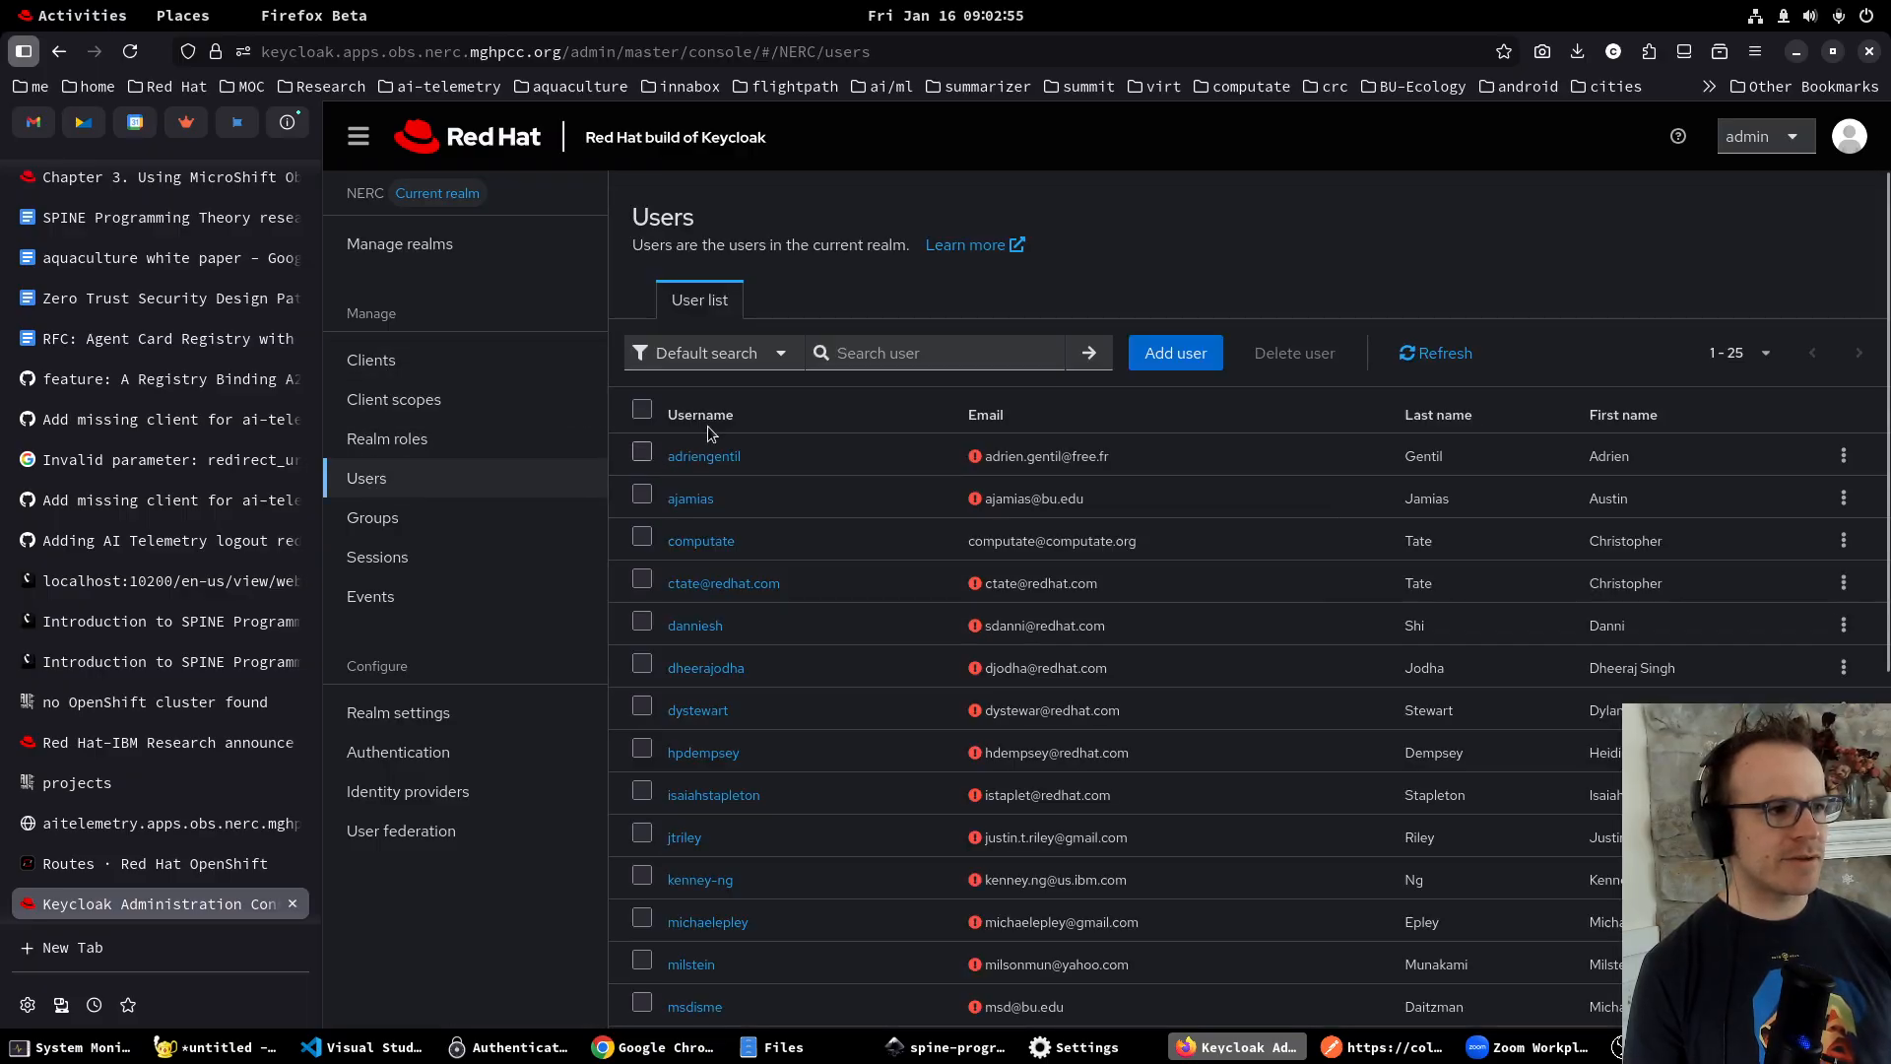
left_click(702, 585)
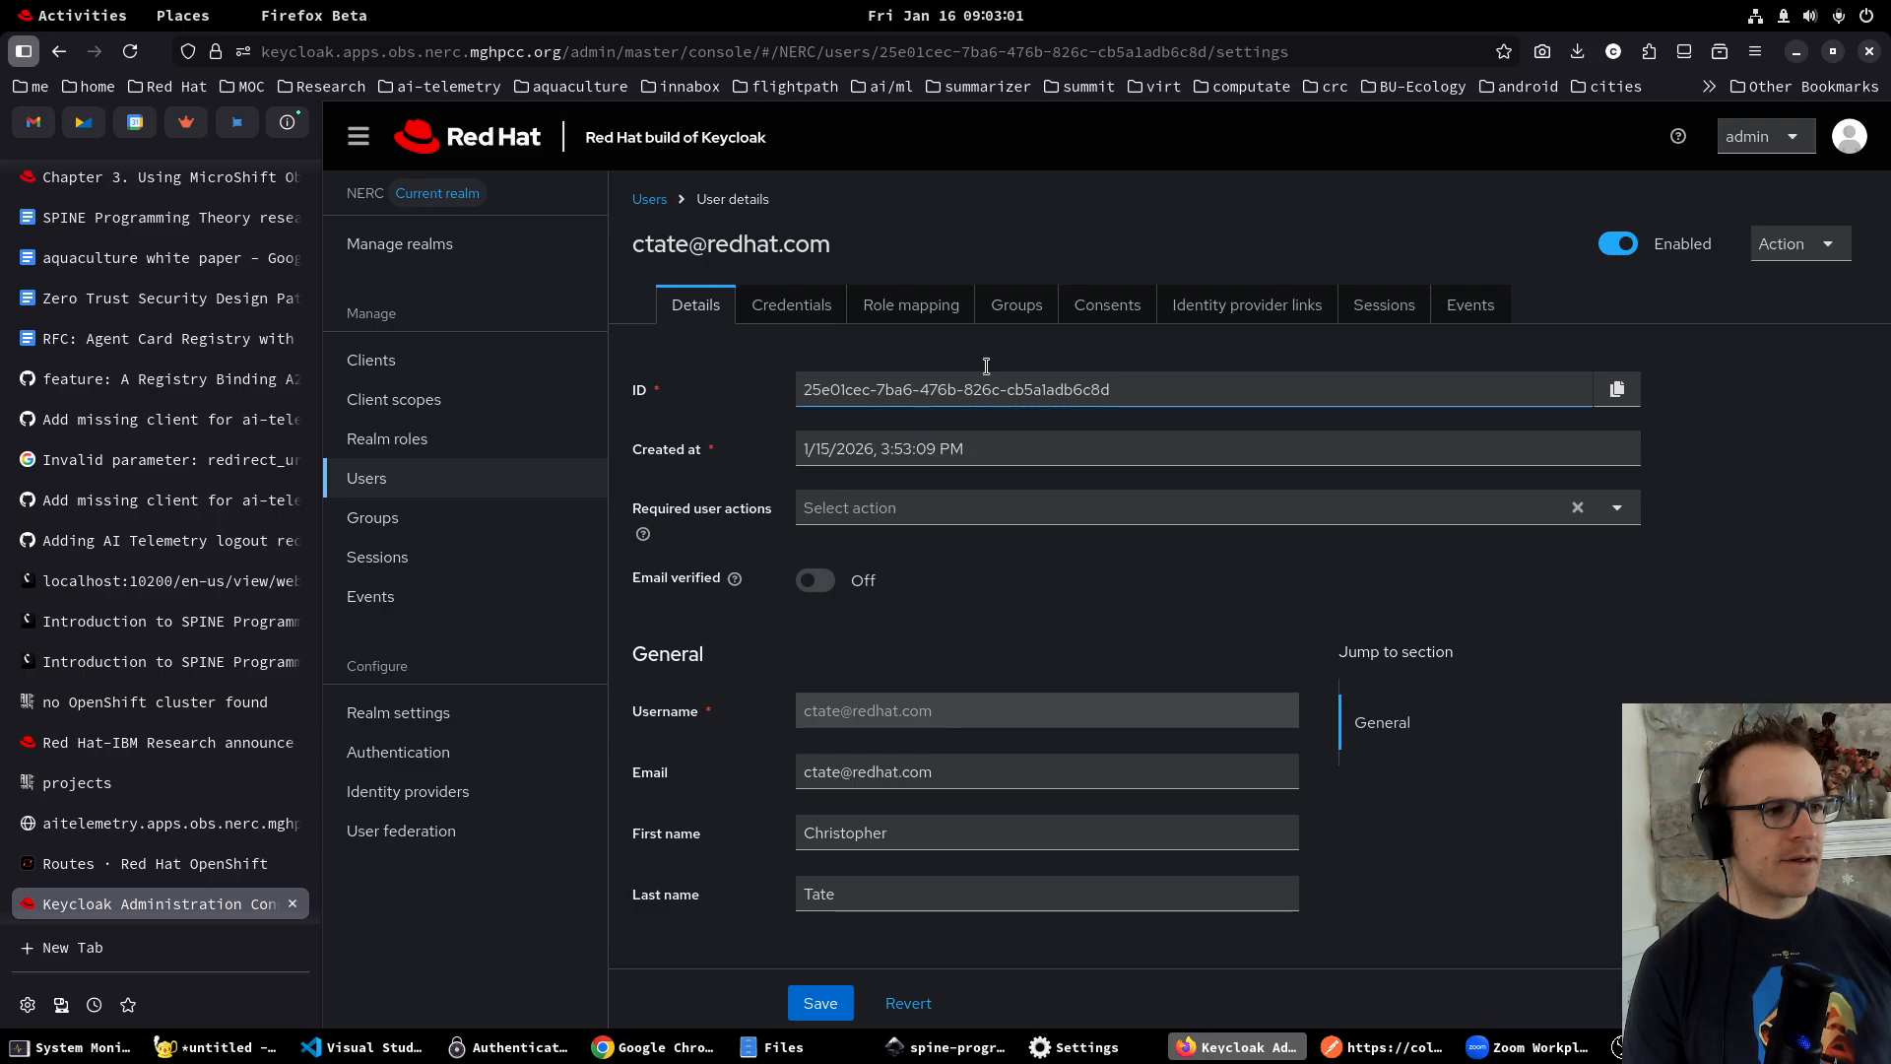
left_click(1019, 309)
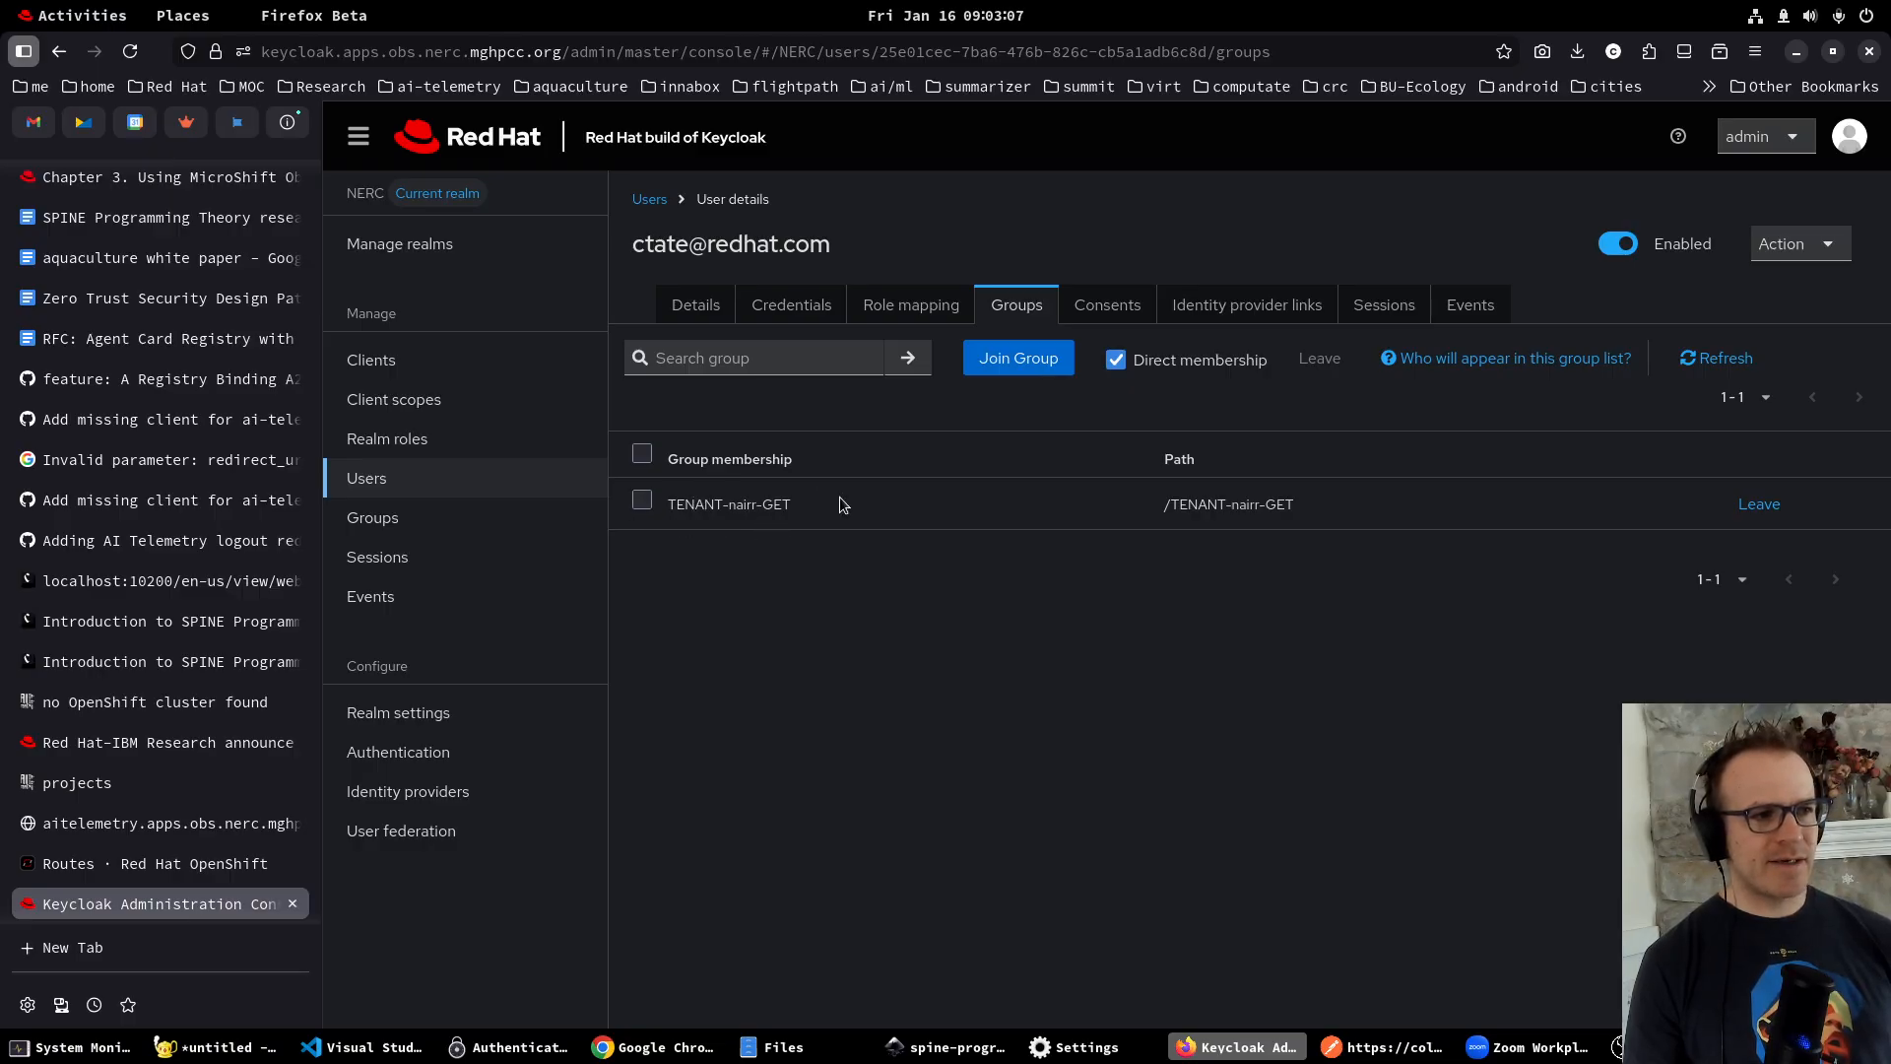
left_click(1758, 505)
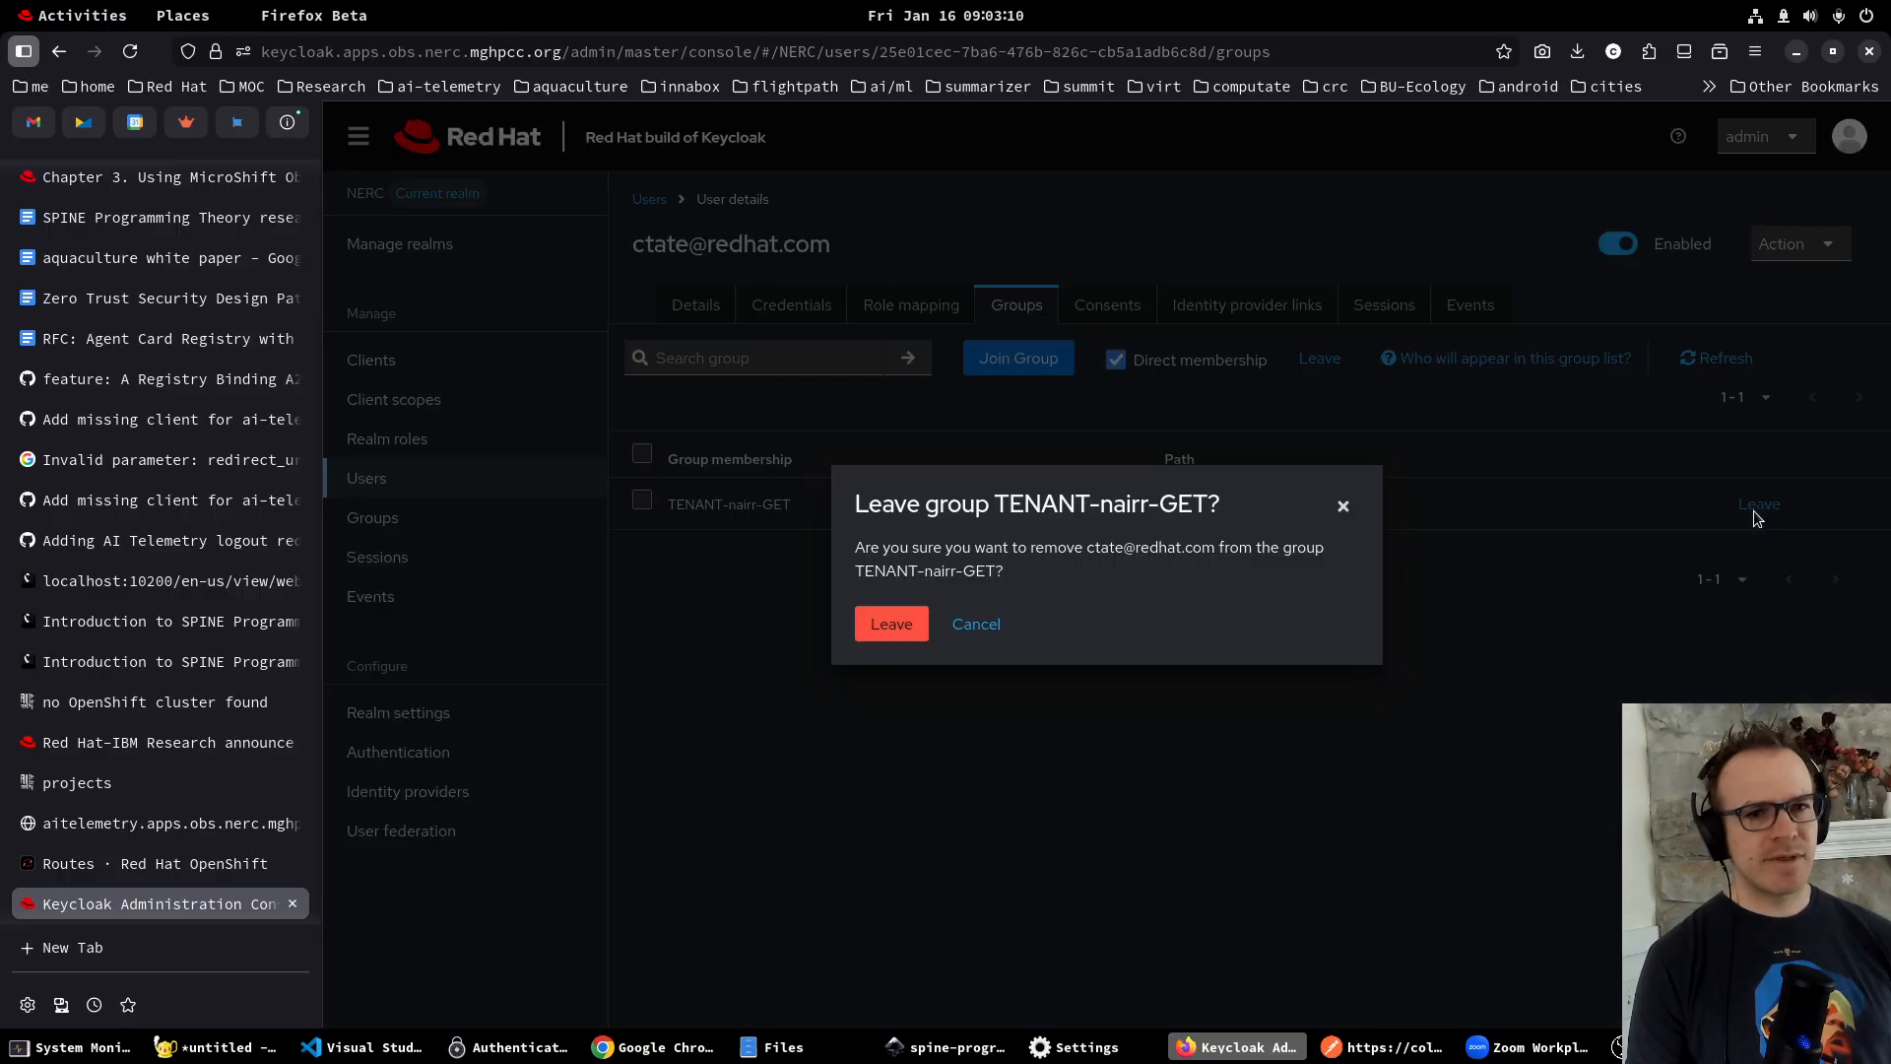
left_click(891, 626)
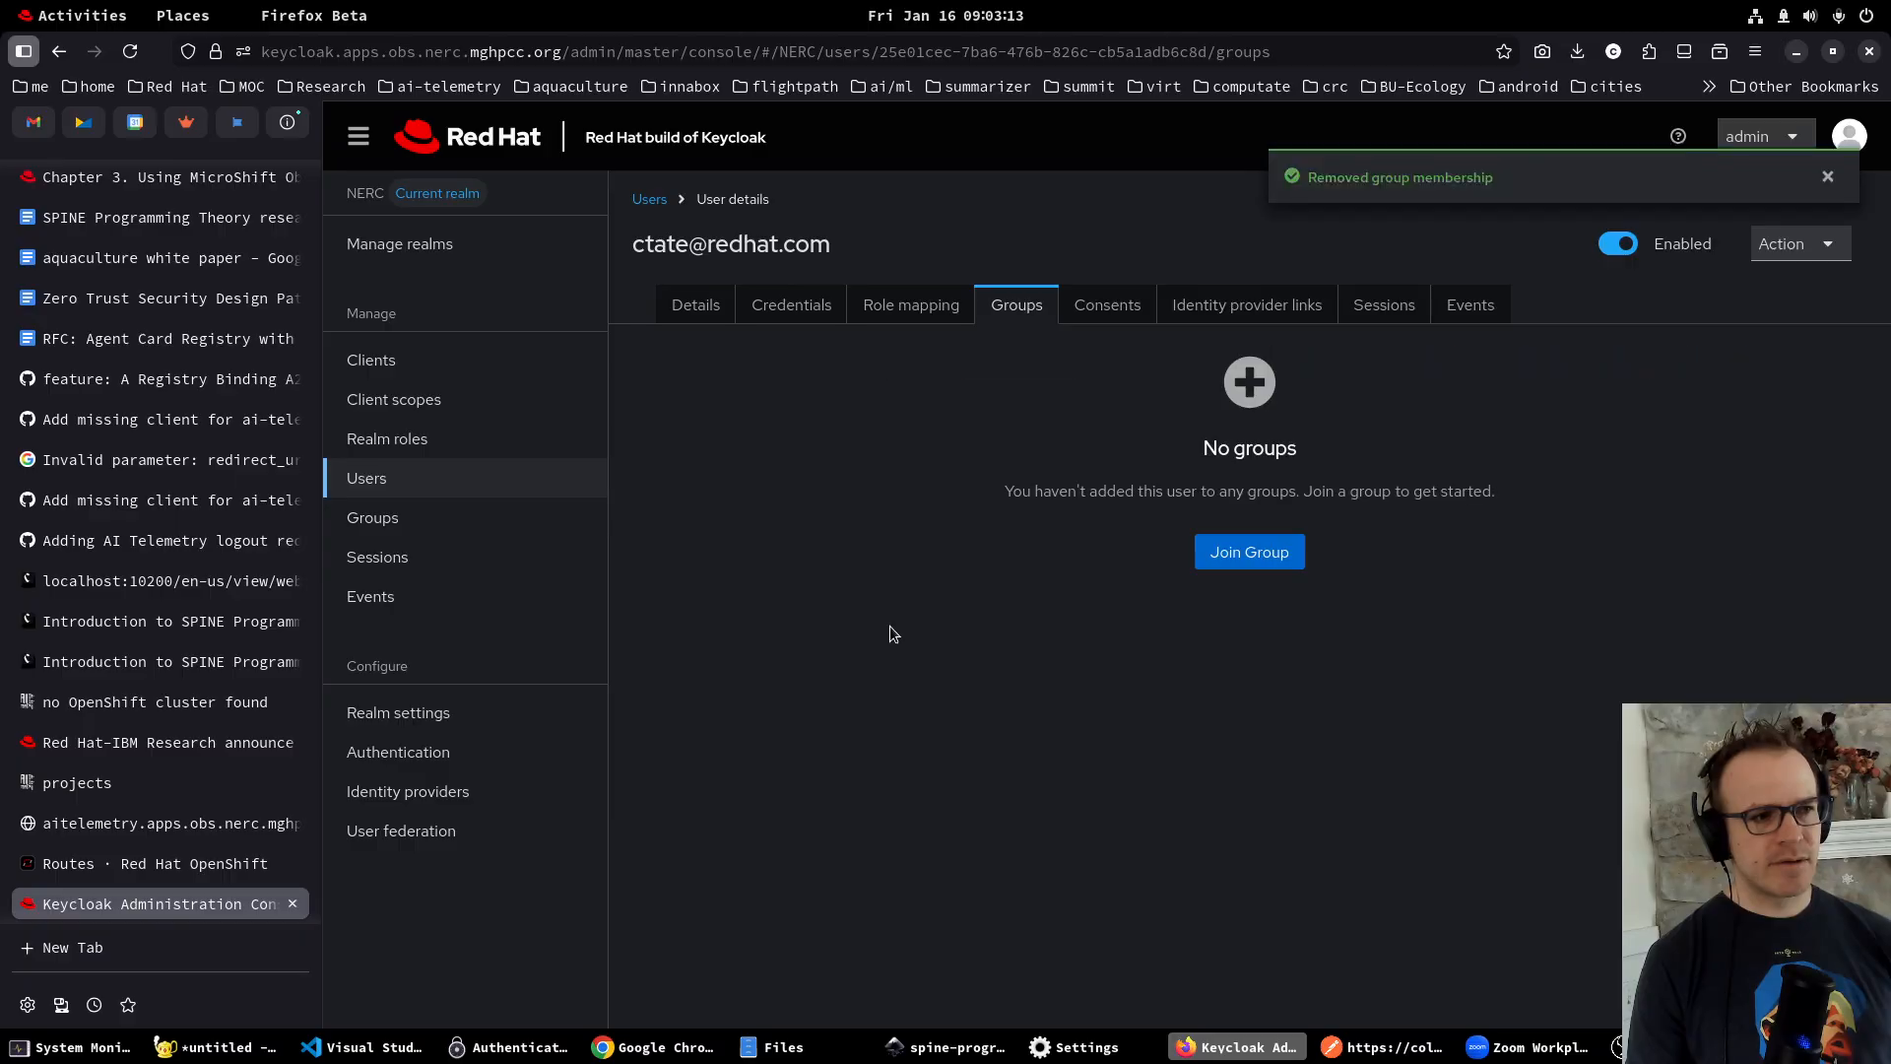
Reload the Prometheus Keycloak proxy memory usage query and examine the cluster, namespace and date parameters in its address.
left_click(90, 827)
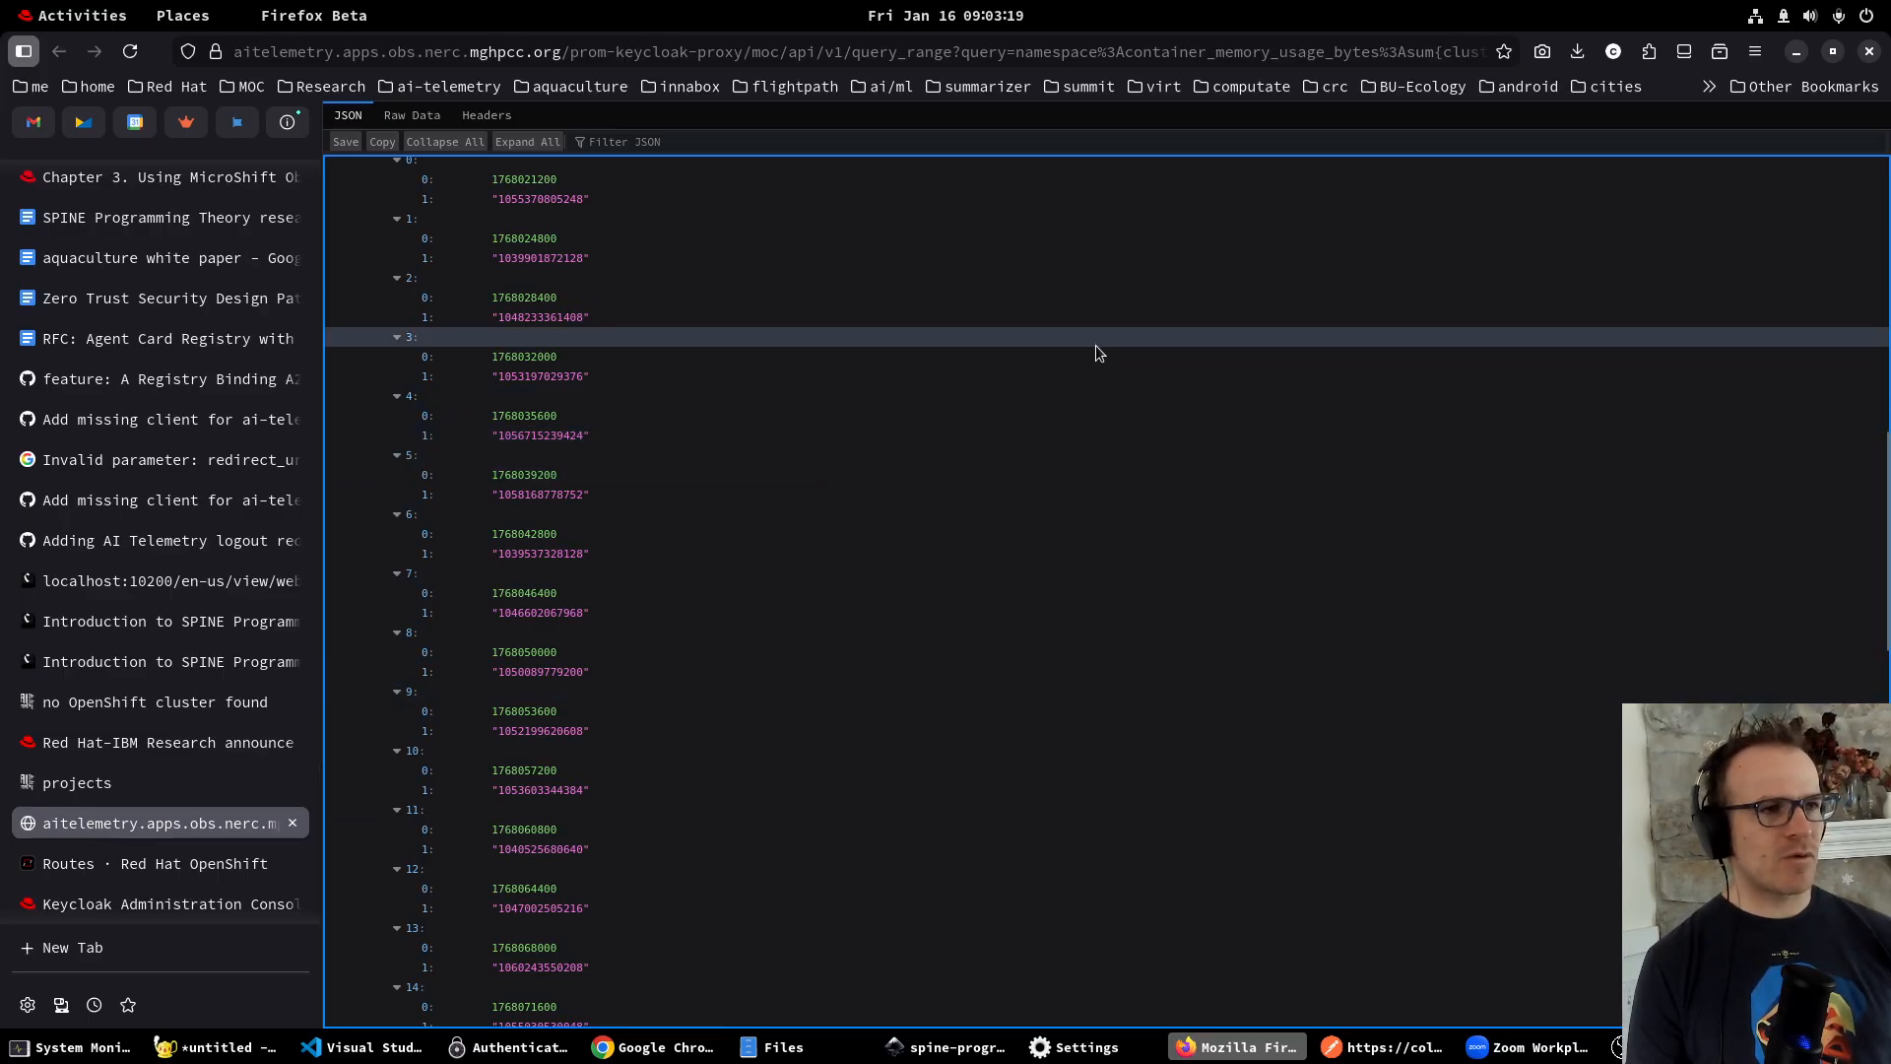
key("F5")
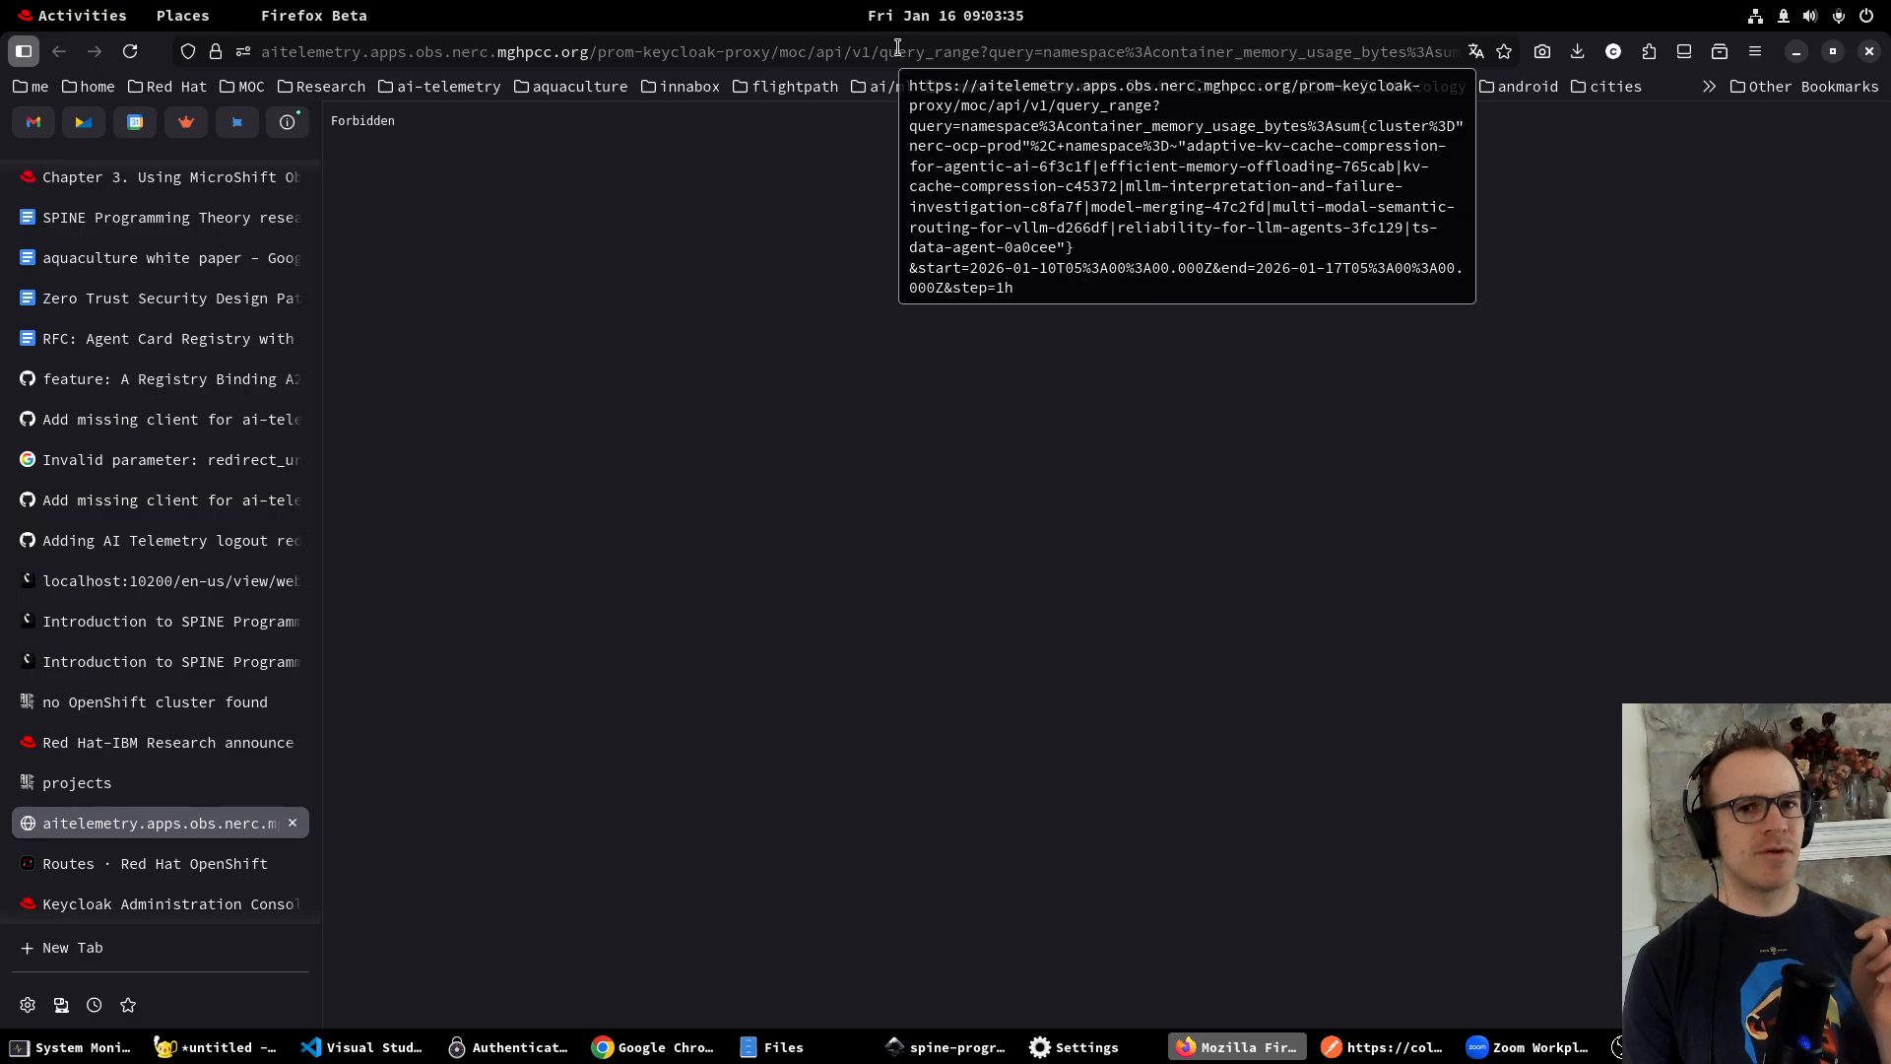
left_click_drag(1088, 51, 1462, 57)
left_click(961, 51)
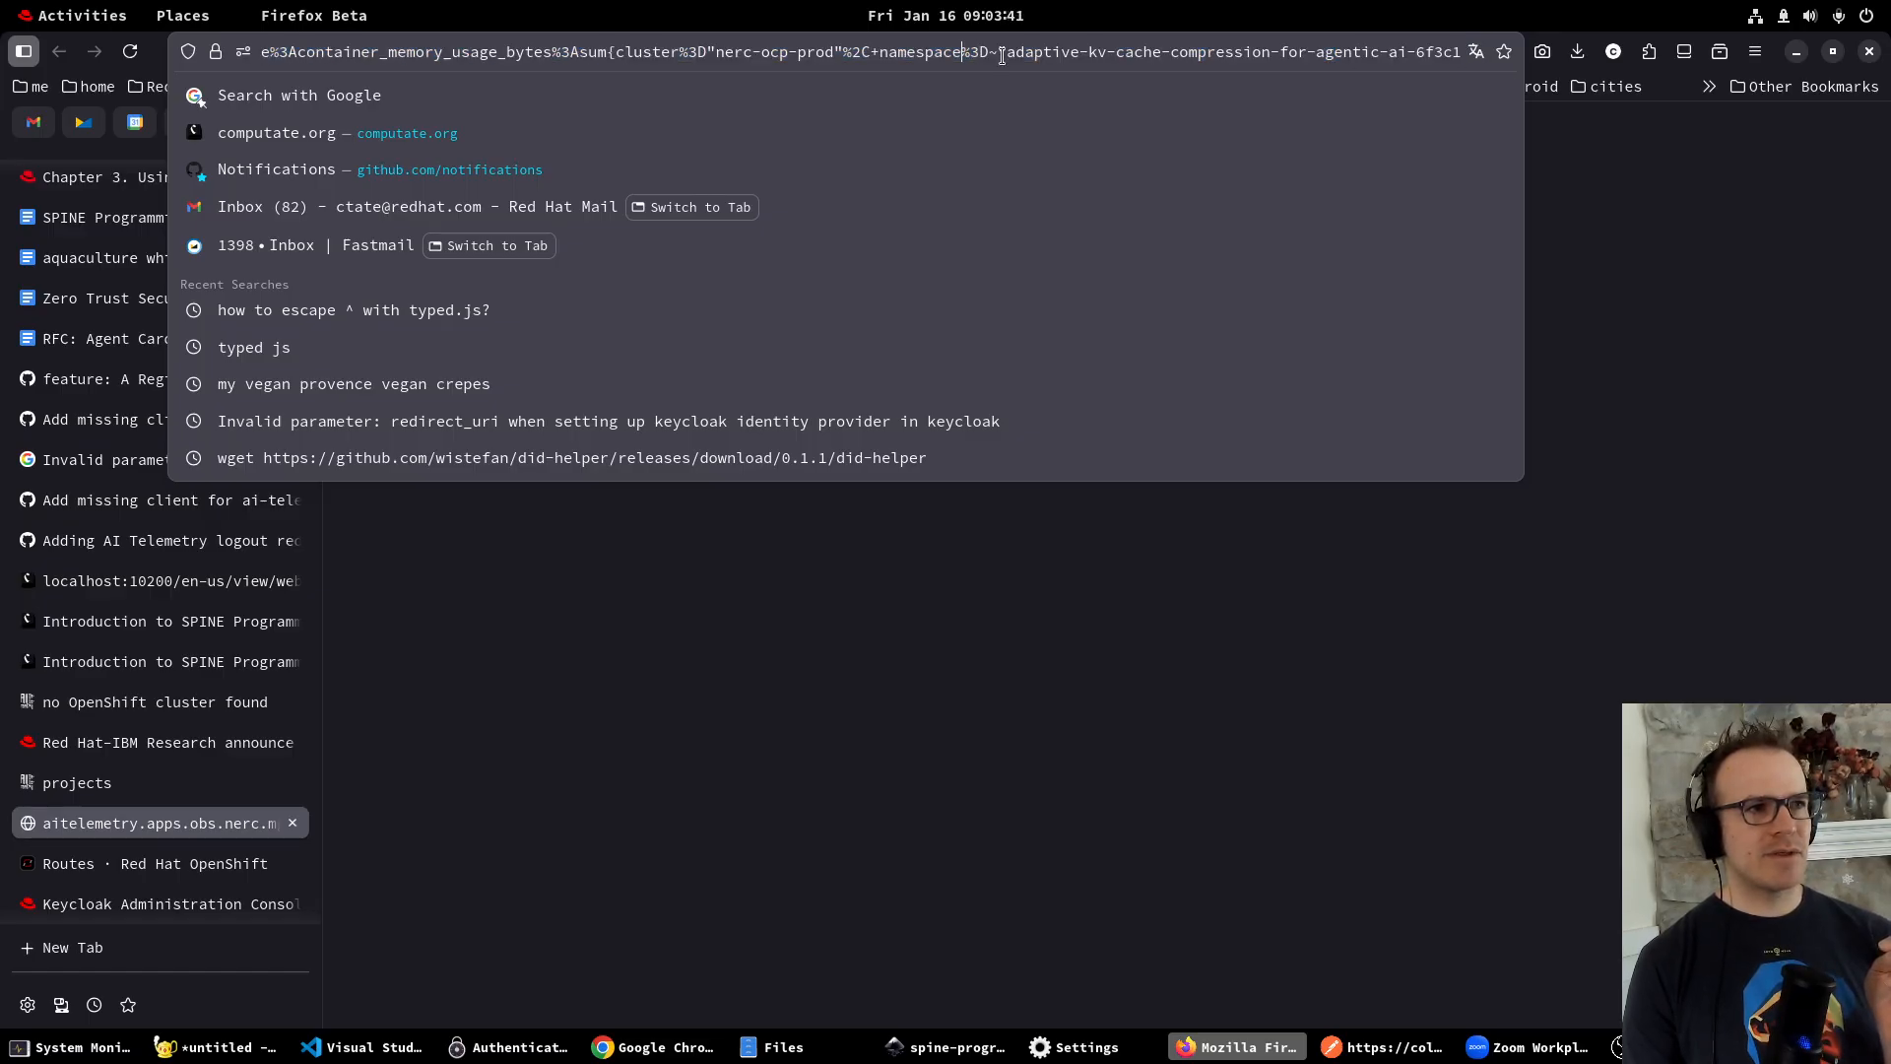
left_click_drag(1033, 51, 1475, 44)
left_click_drag(1475, 44, 1475, 44)
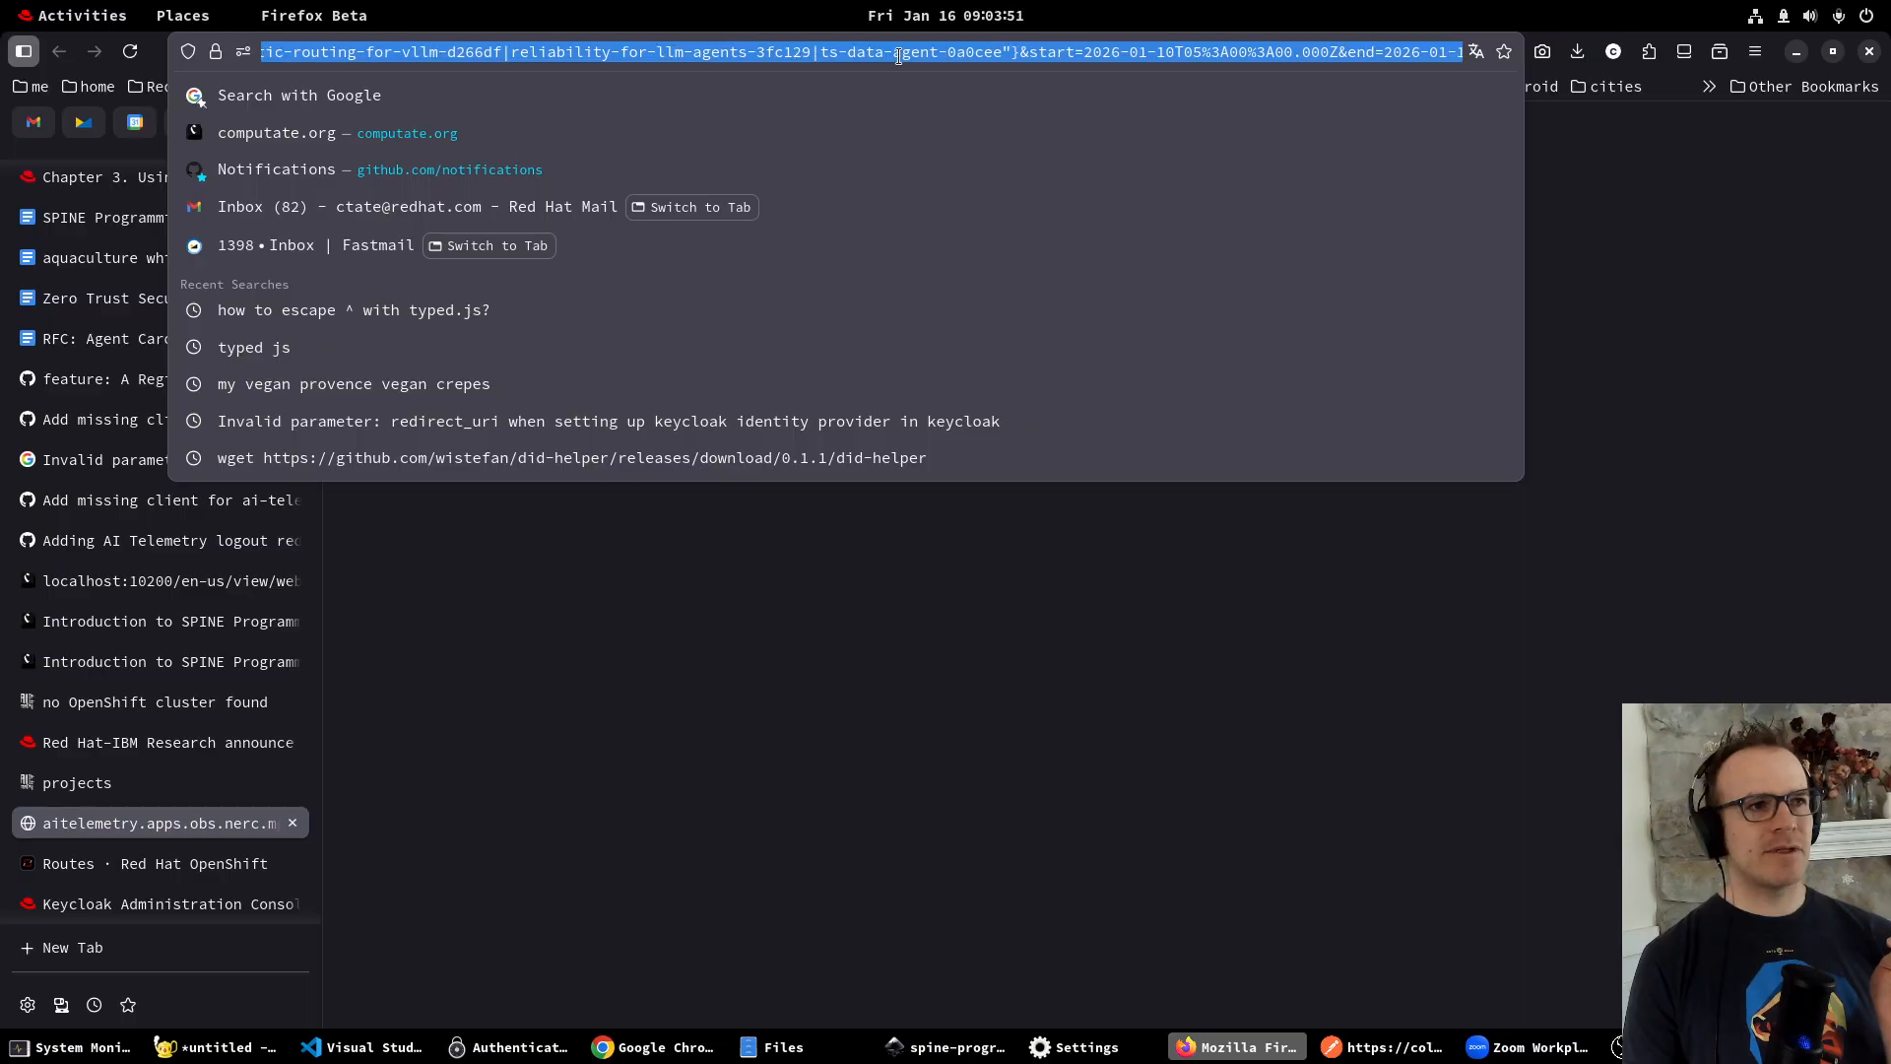
left_click(981, 47)
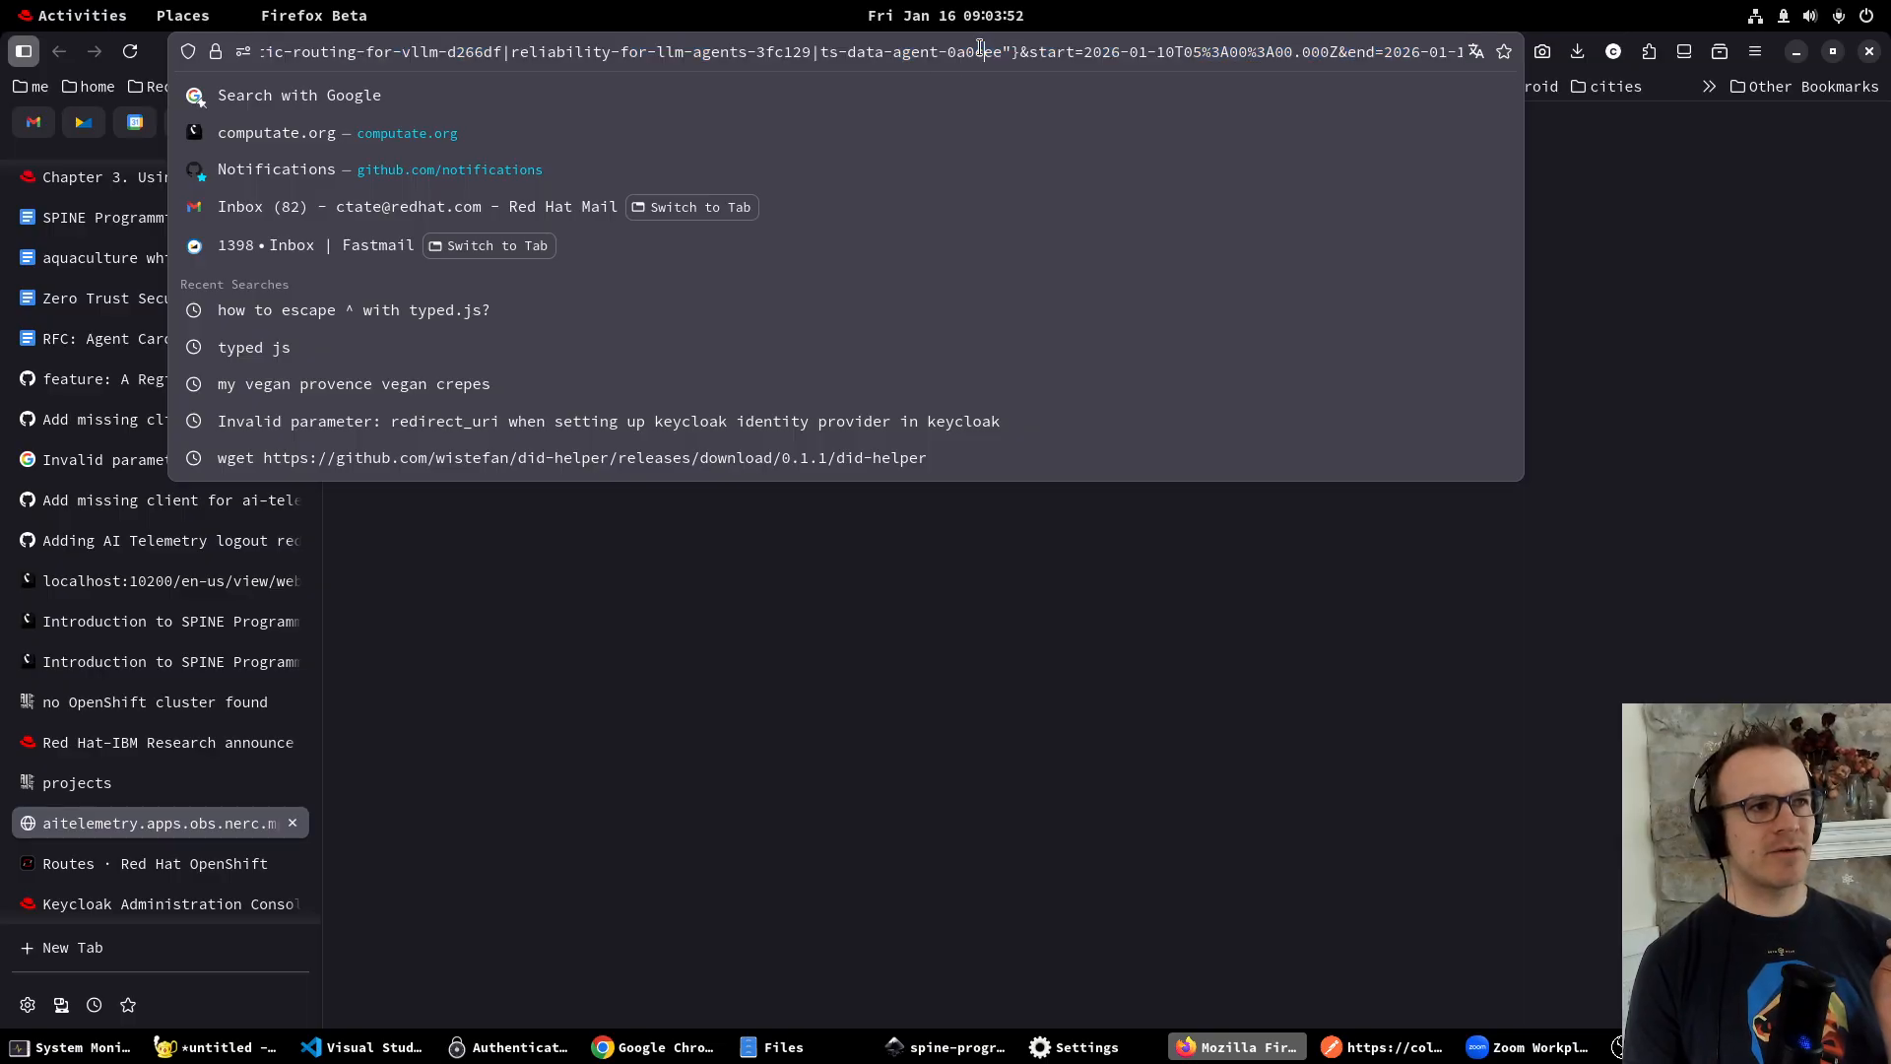
left_click(778, 559)
Return to the AI Telemetry projects page and reload it to check access without the tenant group.
left_click(114, 792)
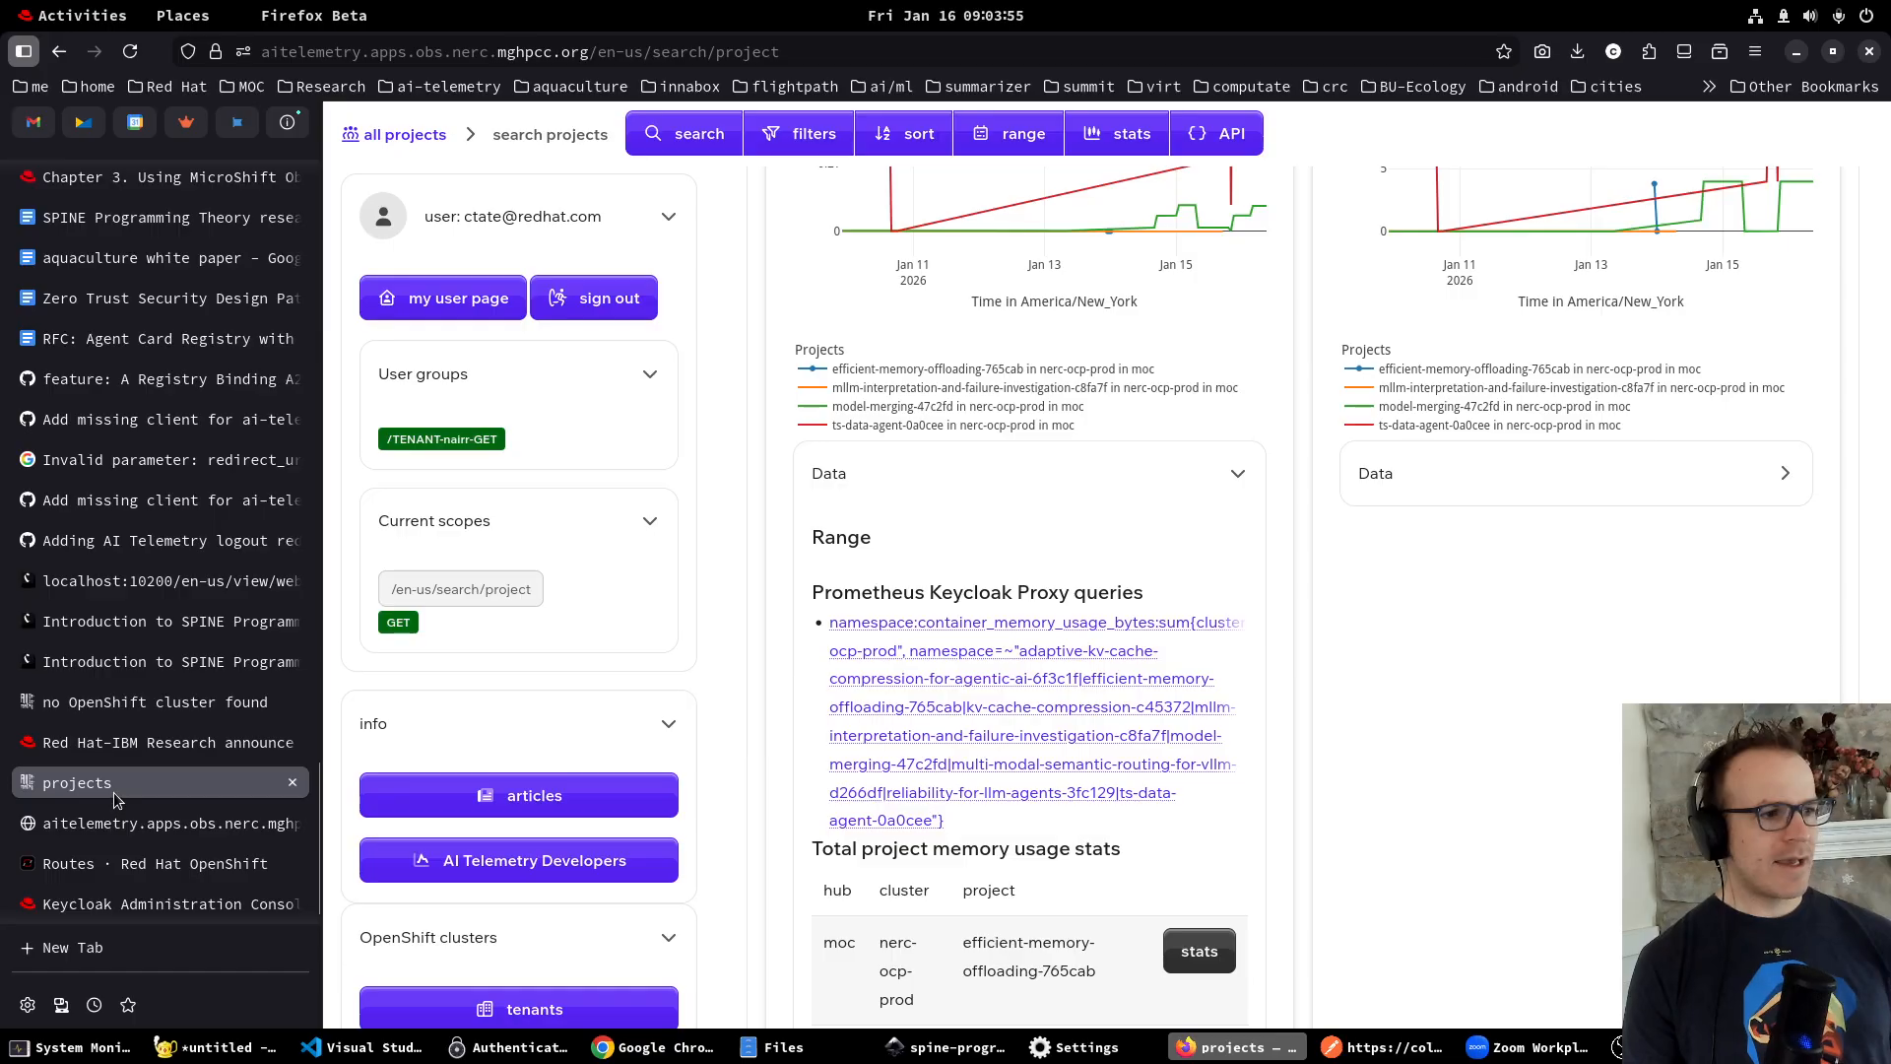
scroll(810, 595, "up", 10)
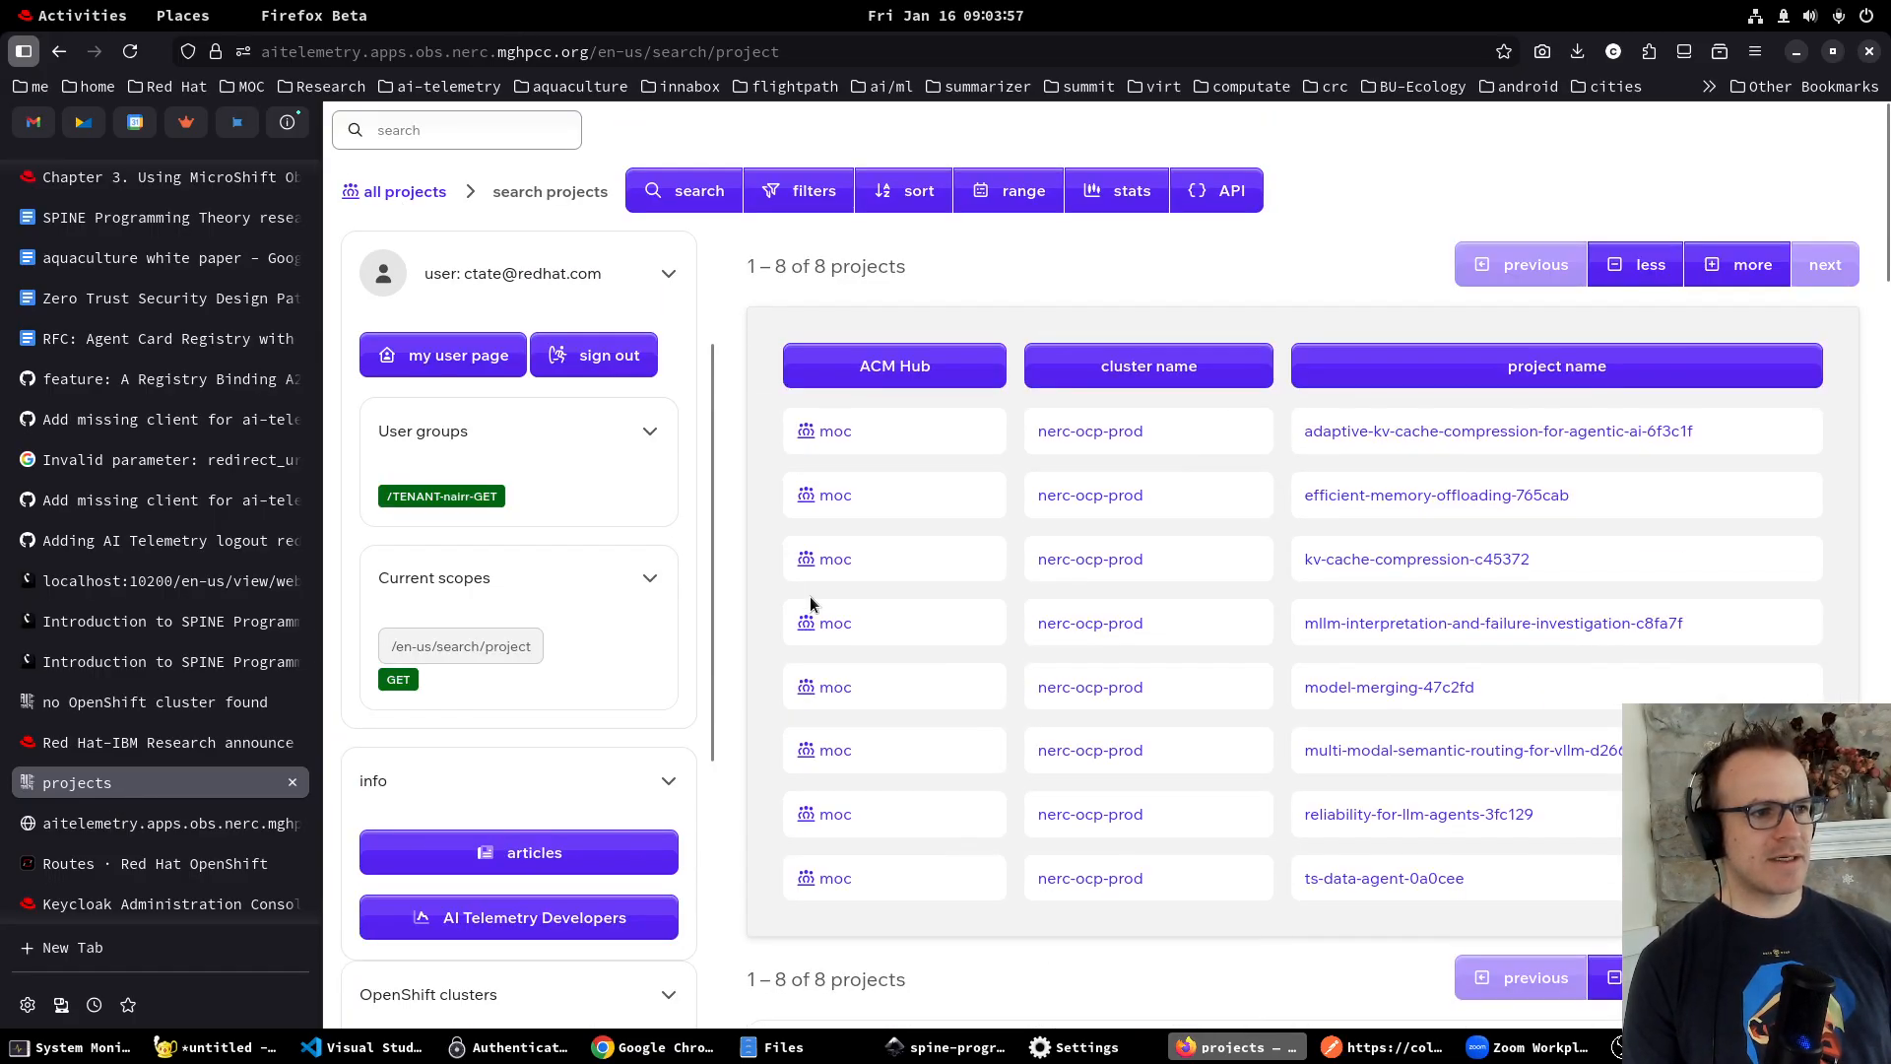
left_click(808, 619)
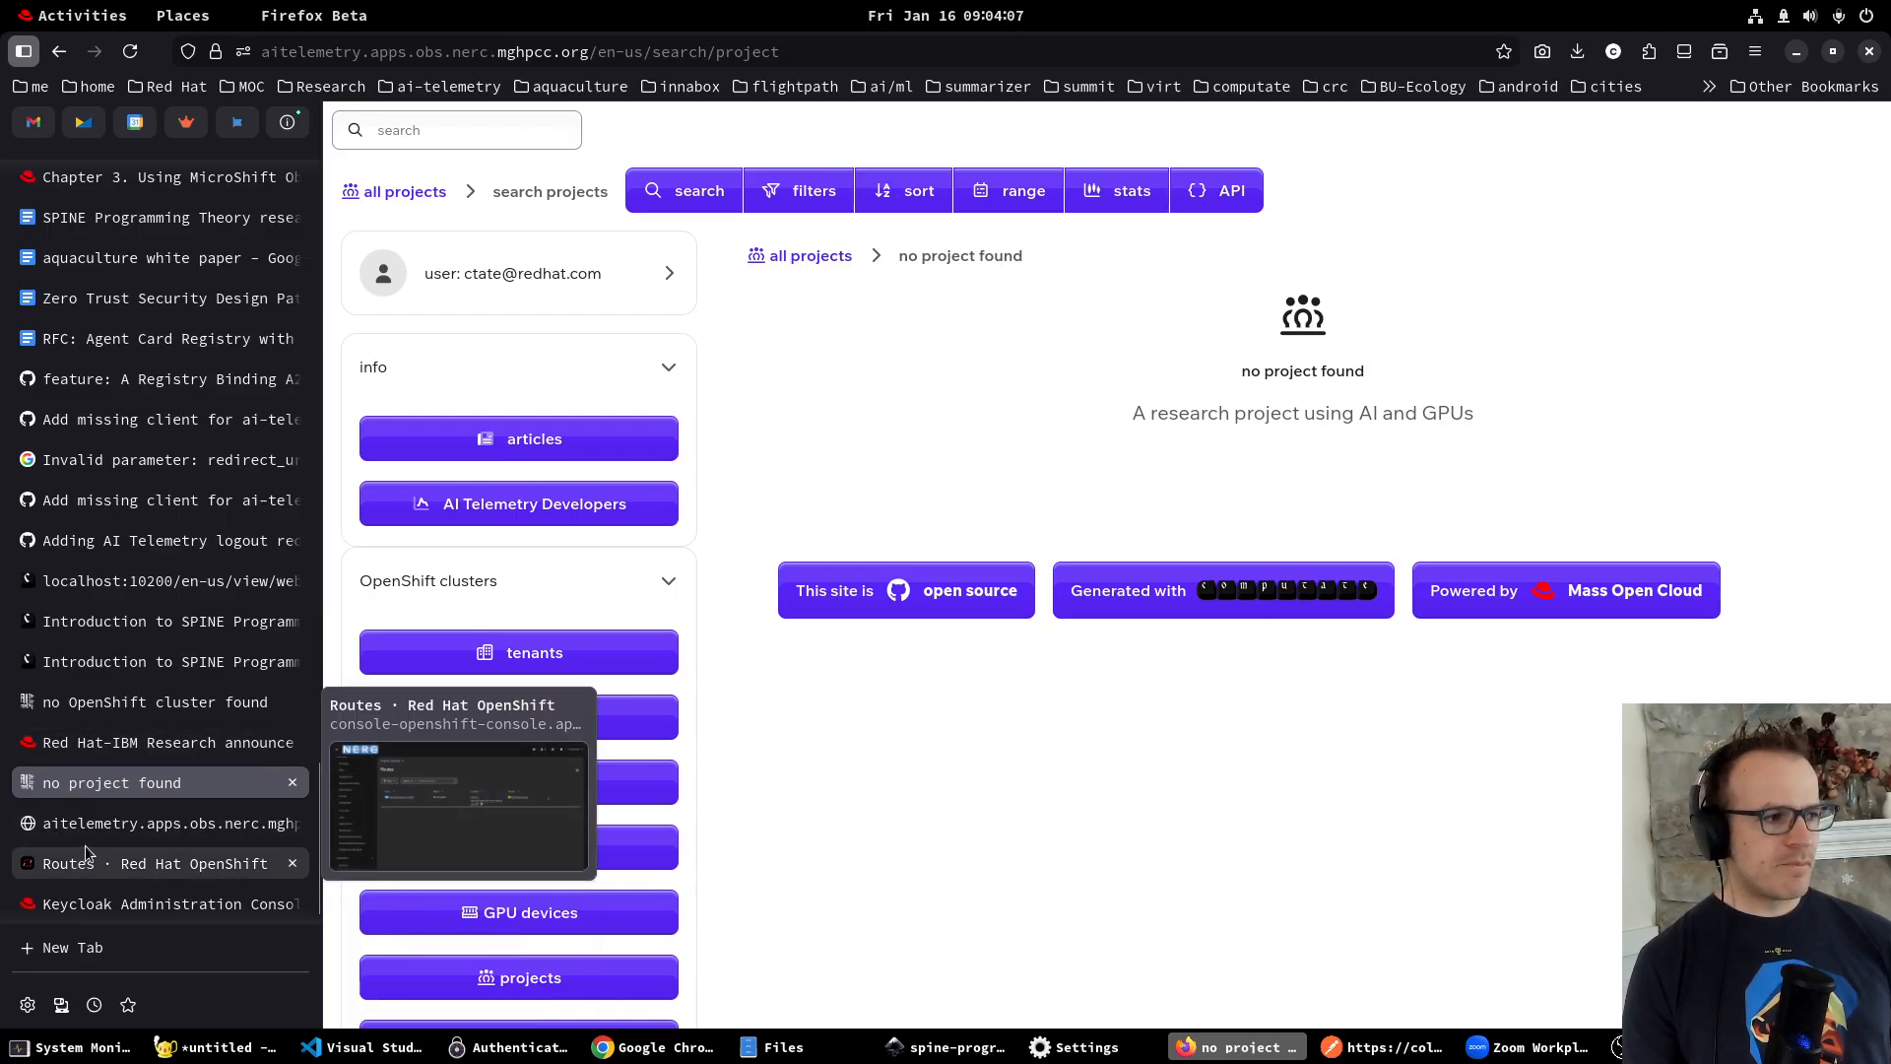
Return to the Keycloak console and add the user to the Admin group.
left_click(103, 904)
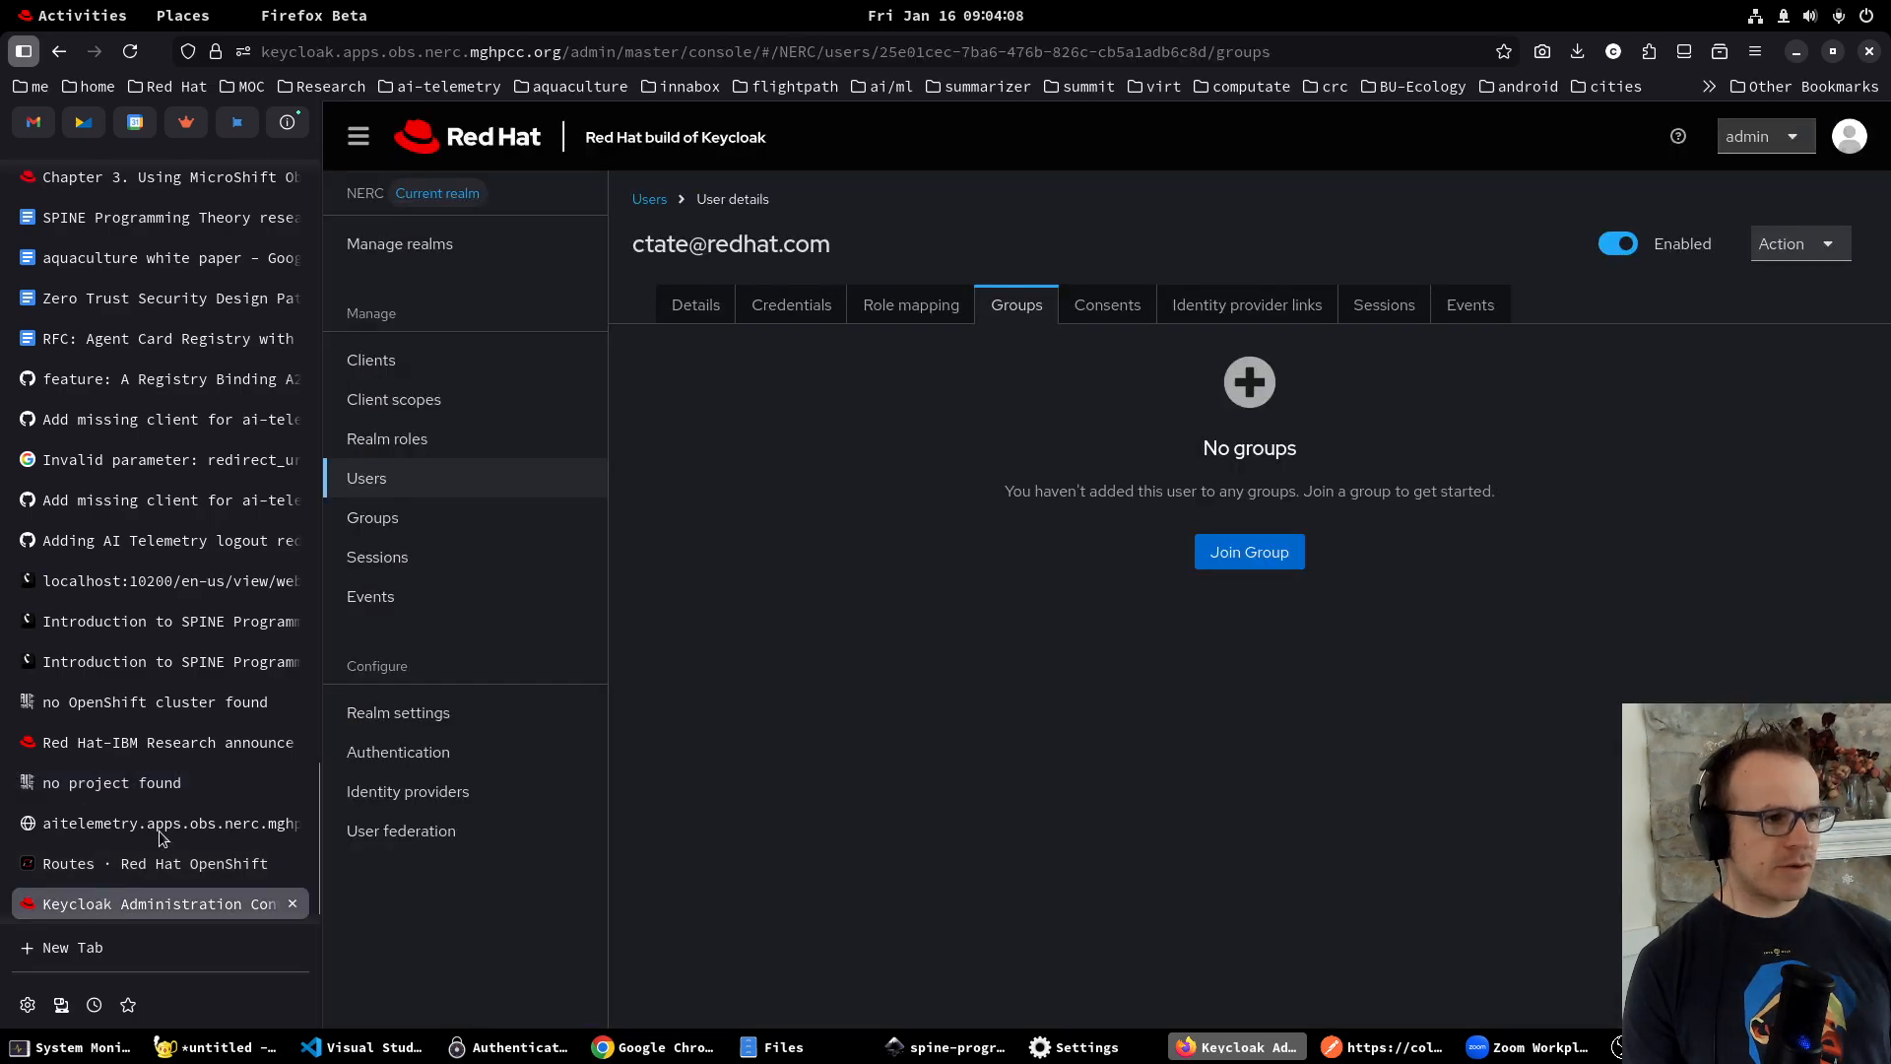
left_click(1240, 564)
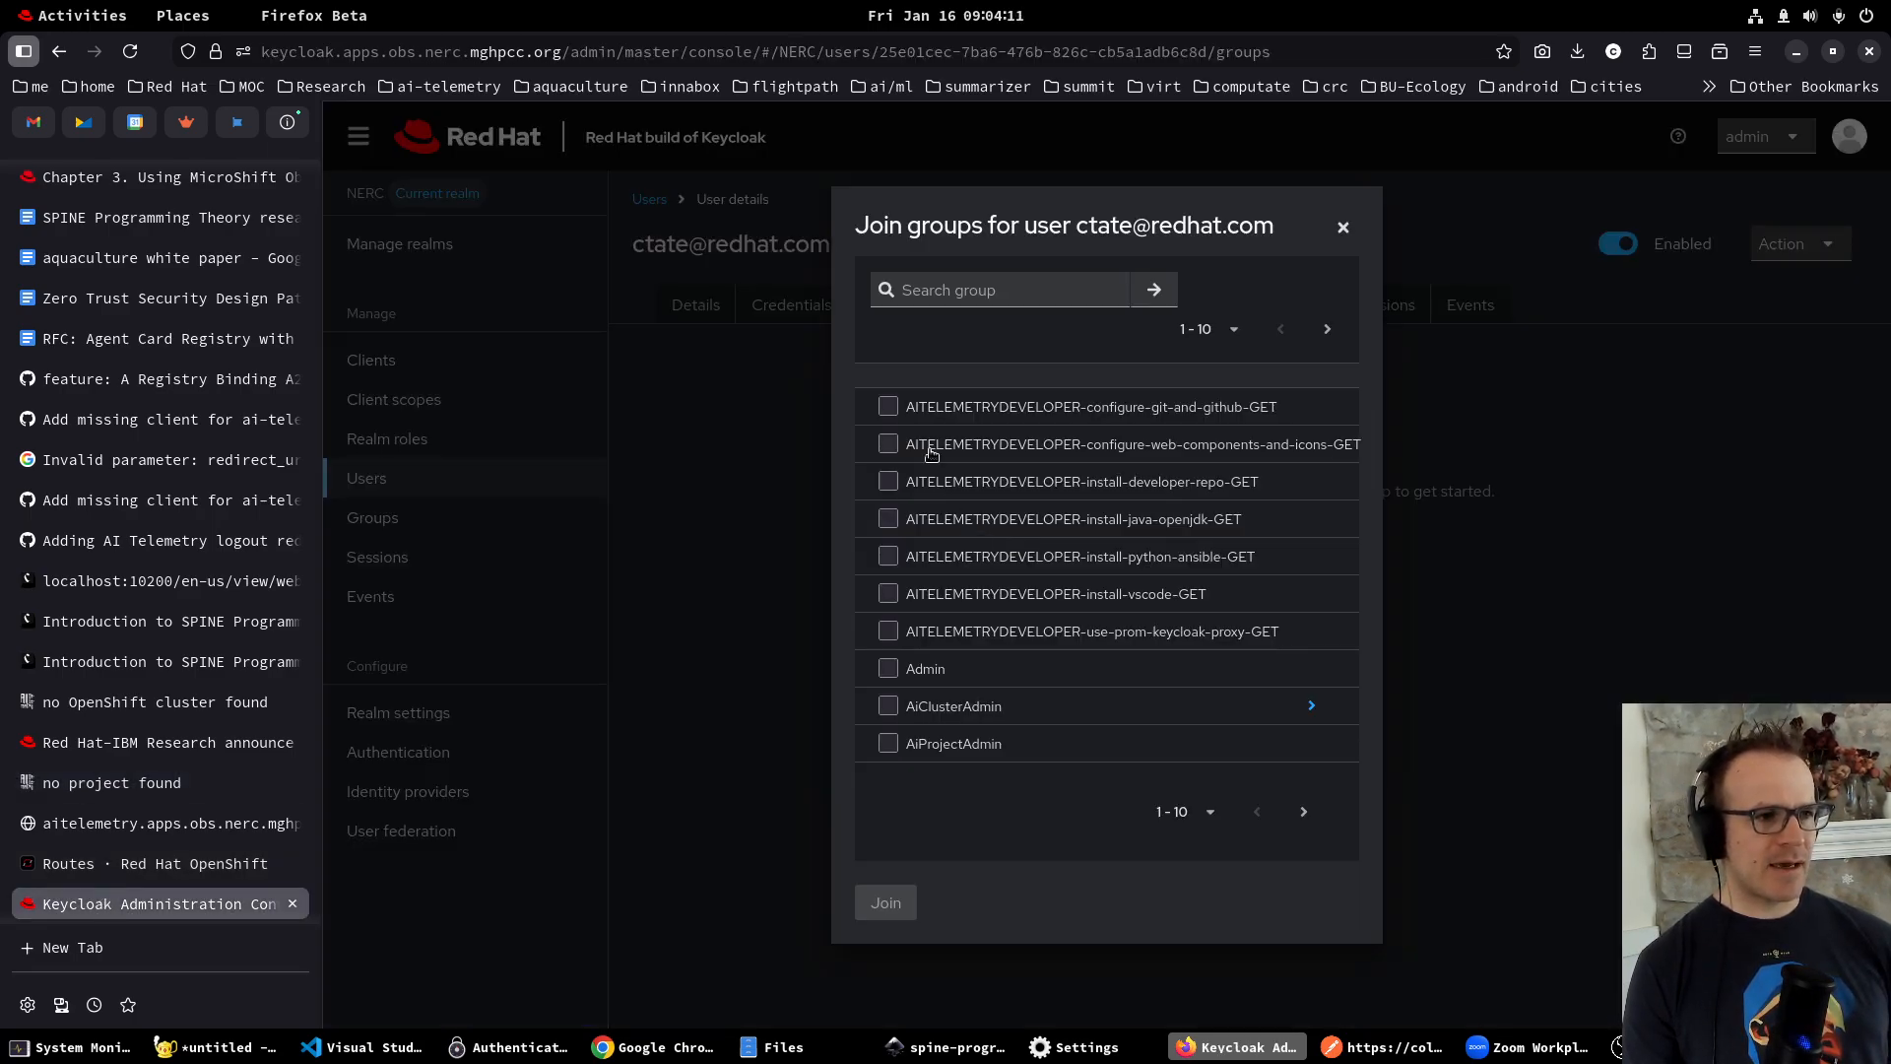
left_click(889, 670)
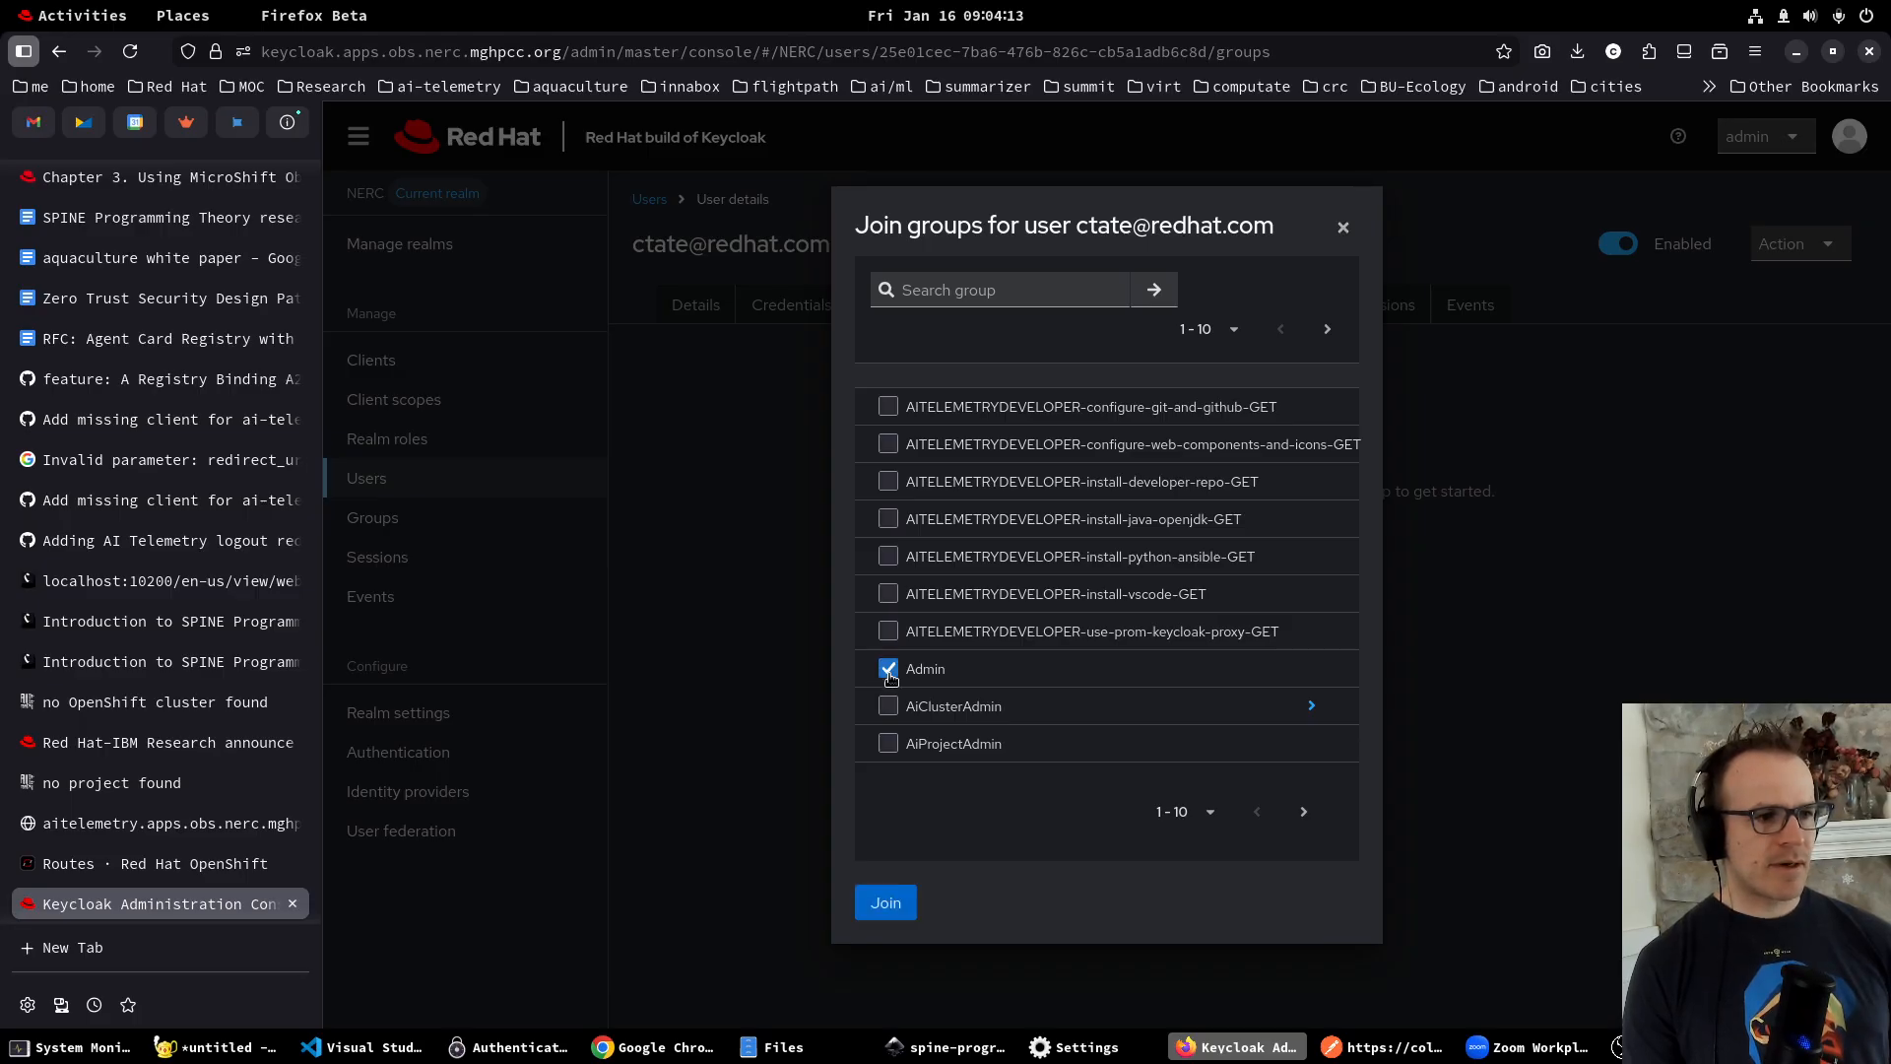
left_click(889, 903)
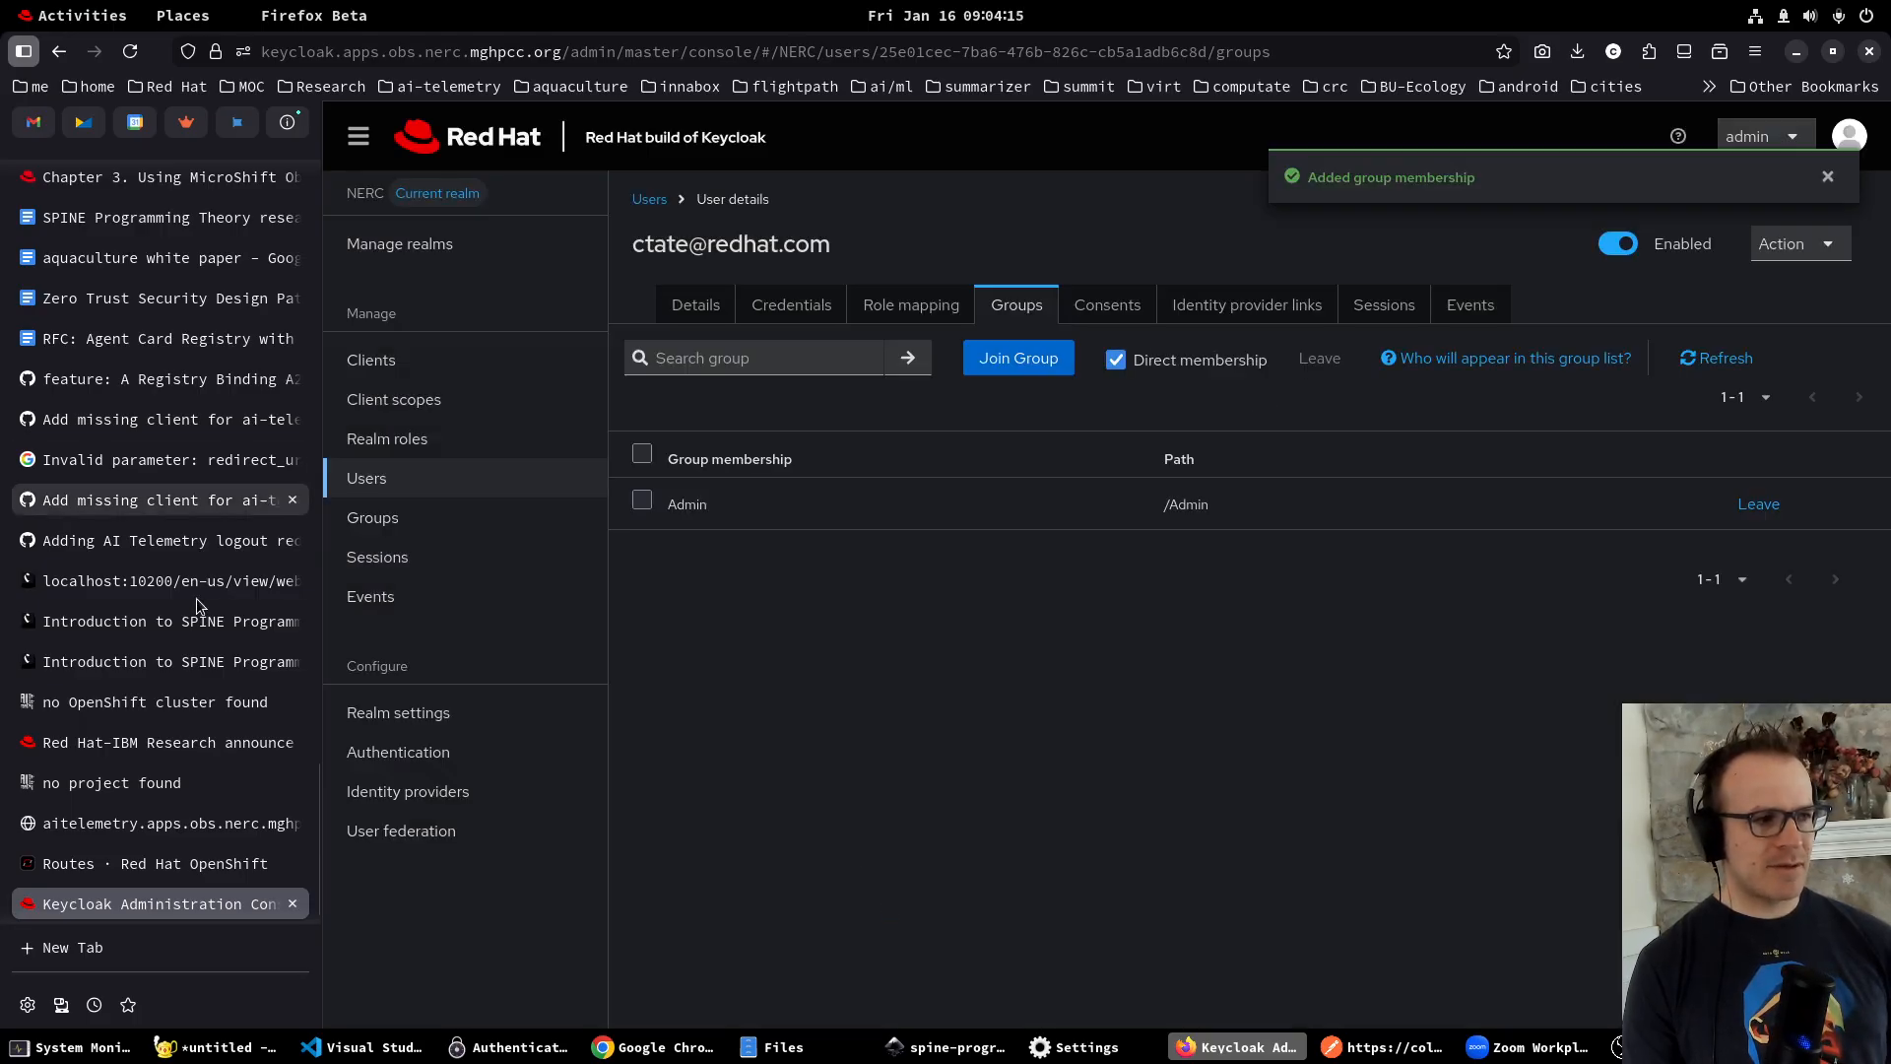
Reload the AI Telemetry projects page, check the proxy memory usage query, and return to the project list.
left_click(70, 793)
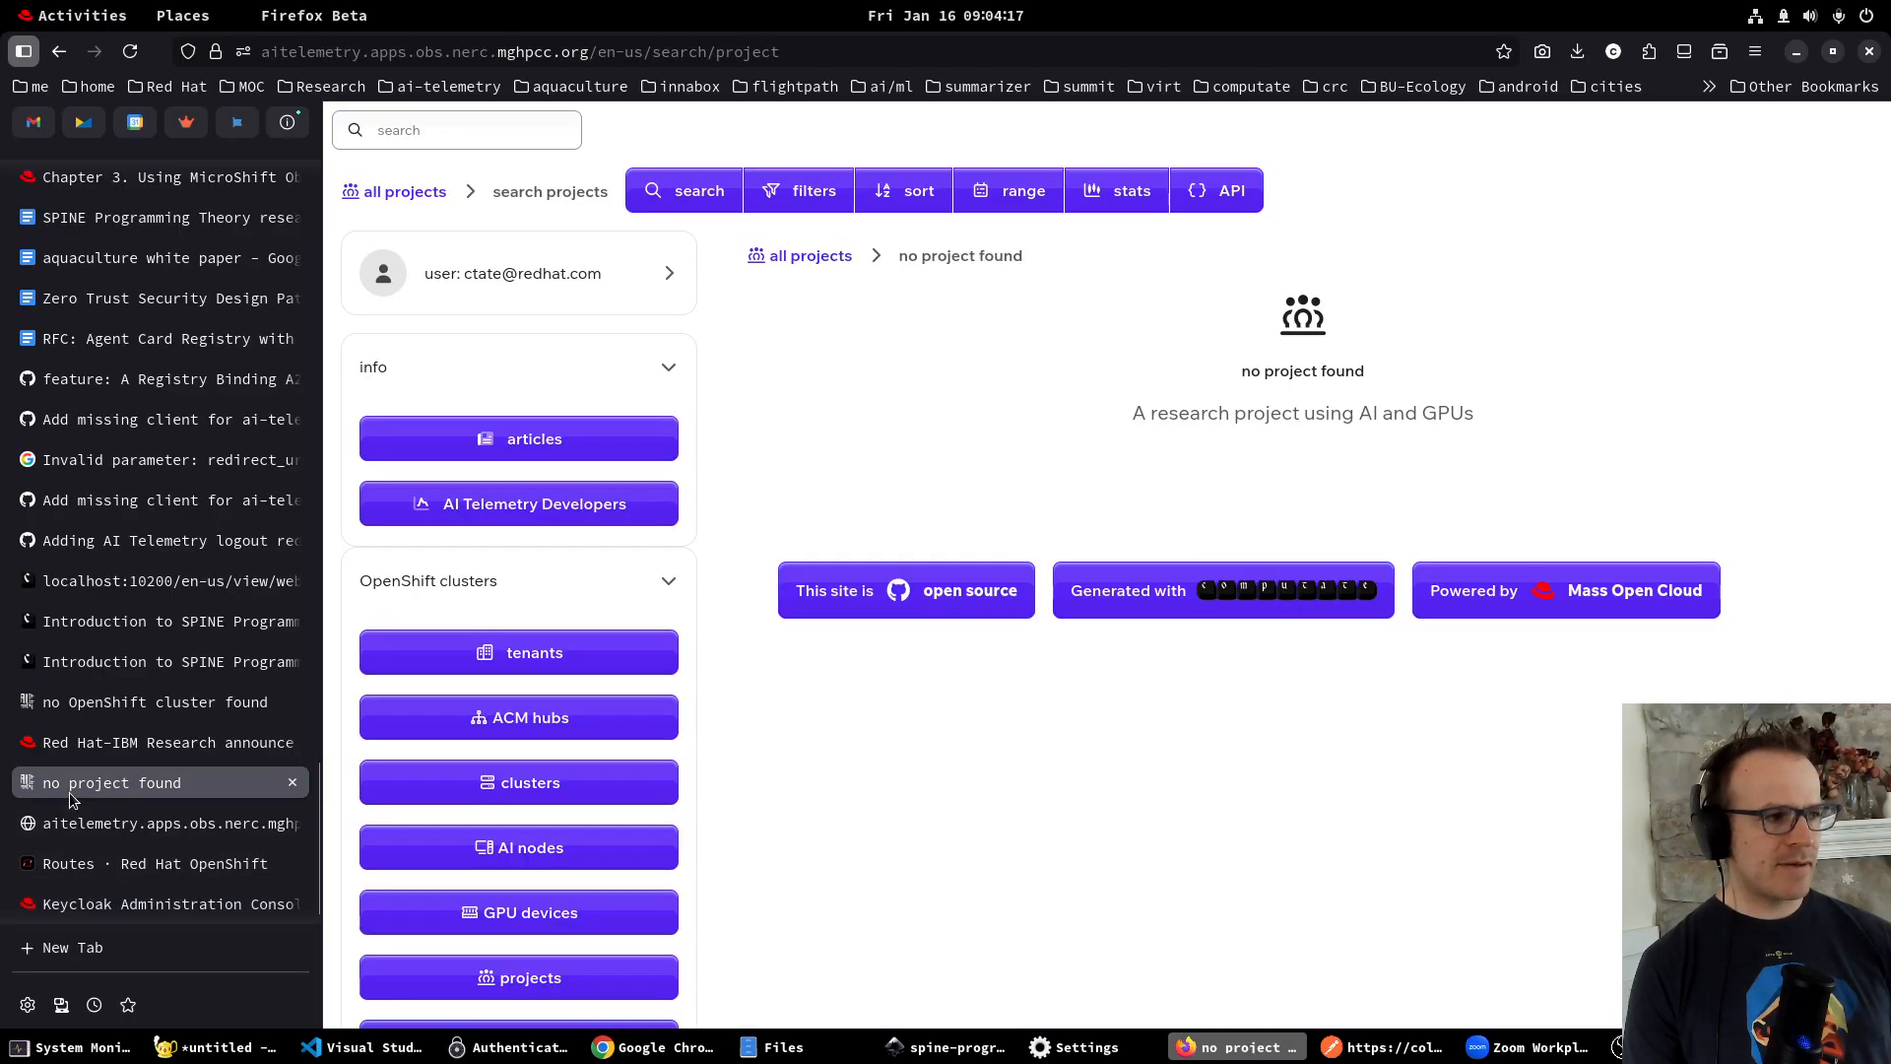
key("ctrl+r")
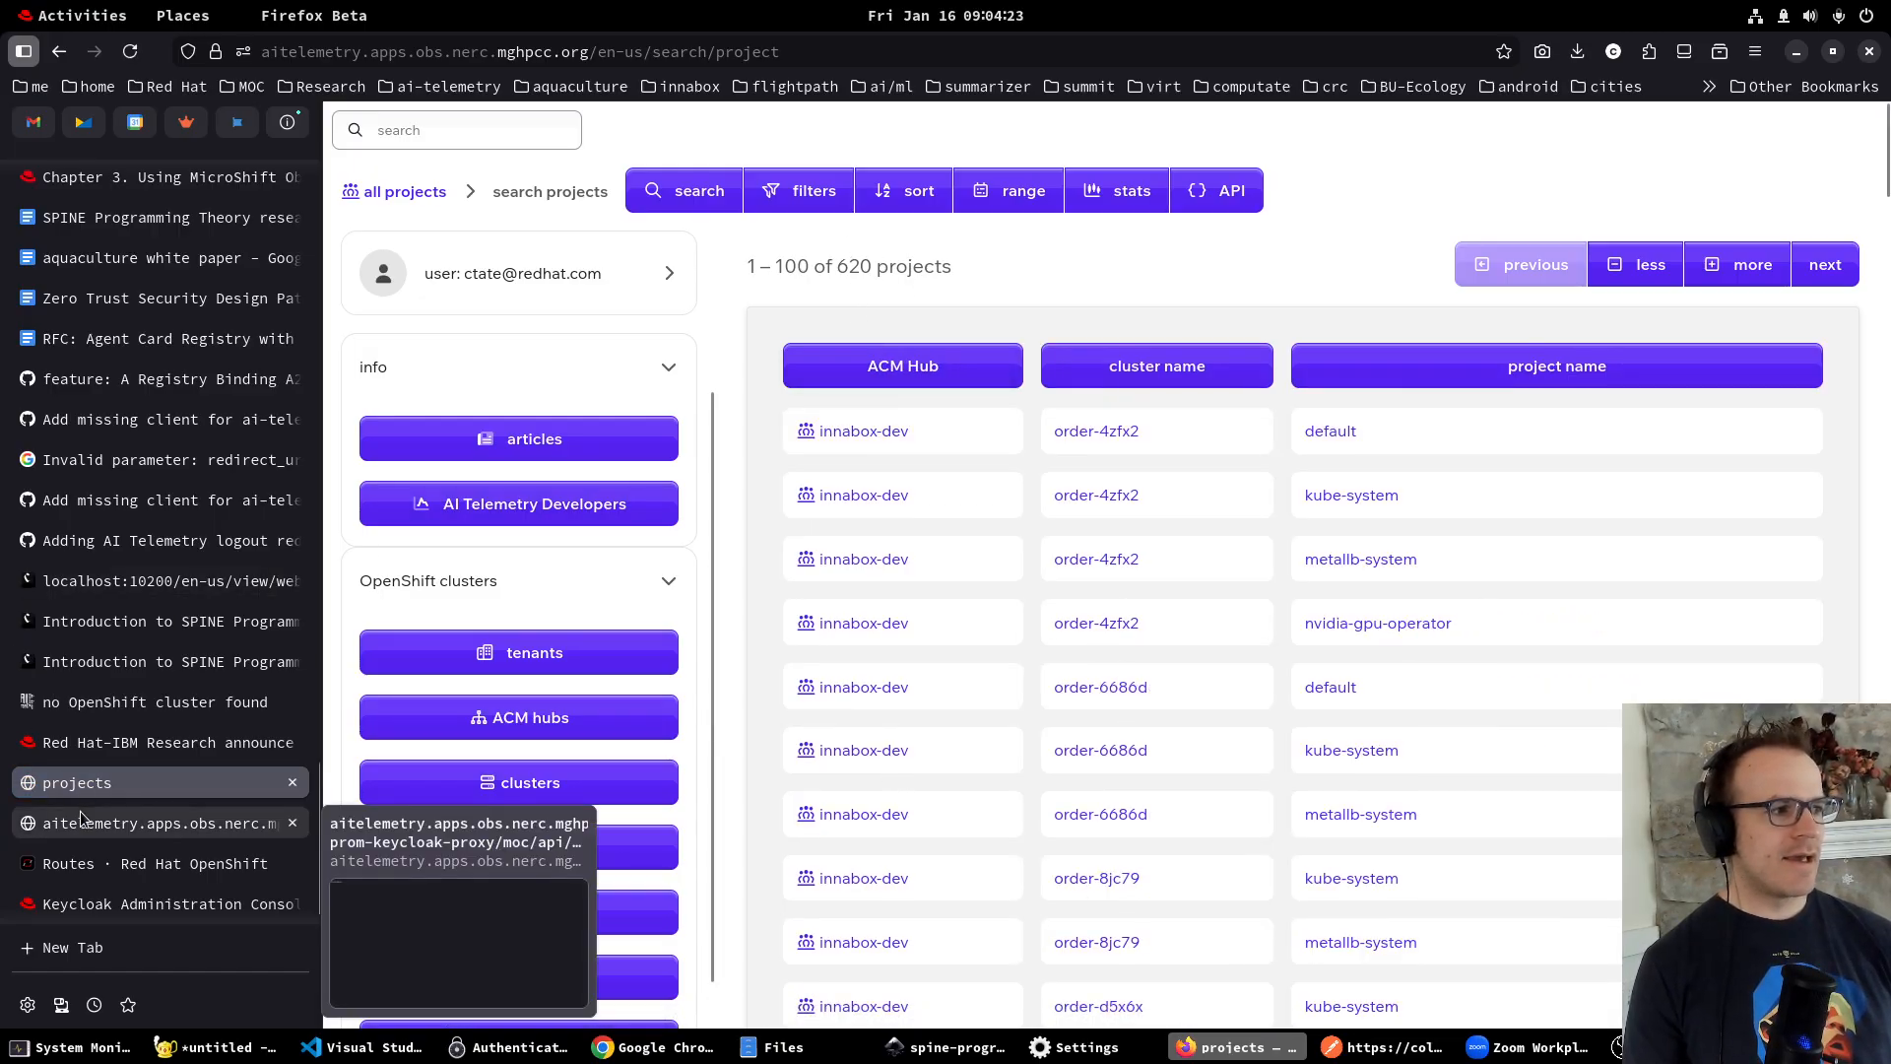
left_click(162, 822)
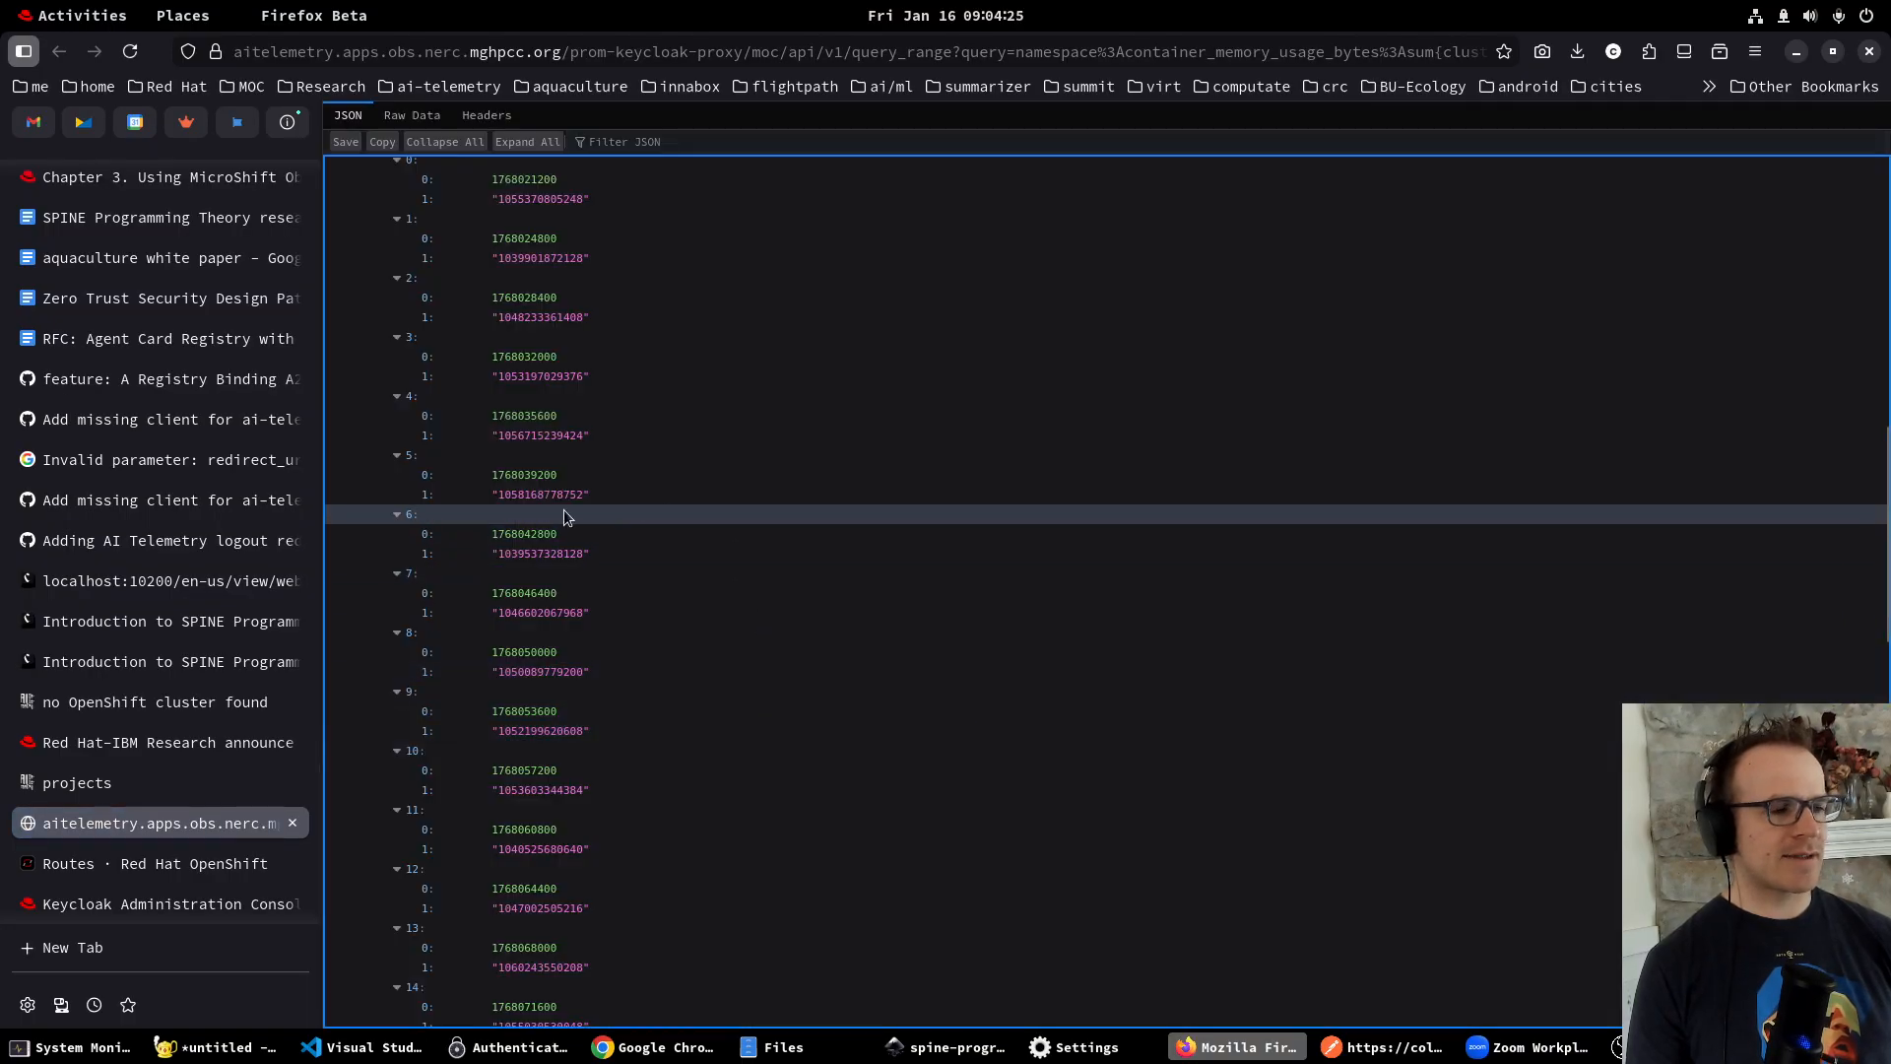
left_click(180, 758)
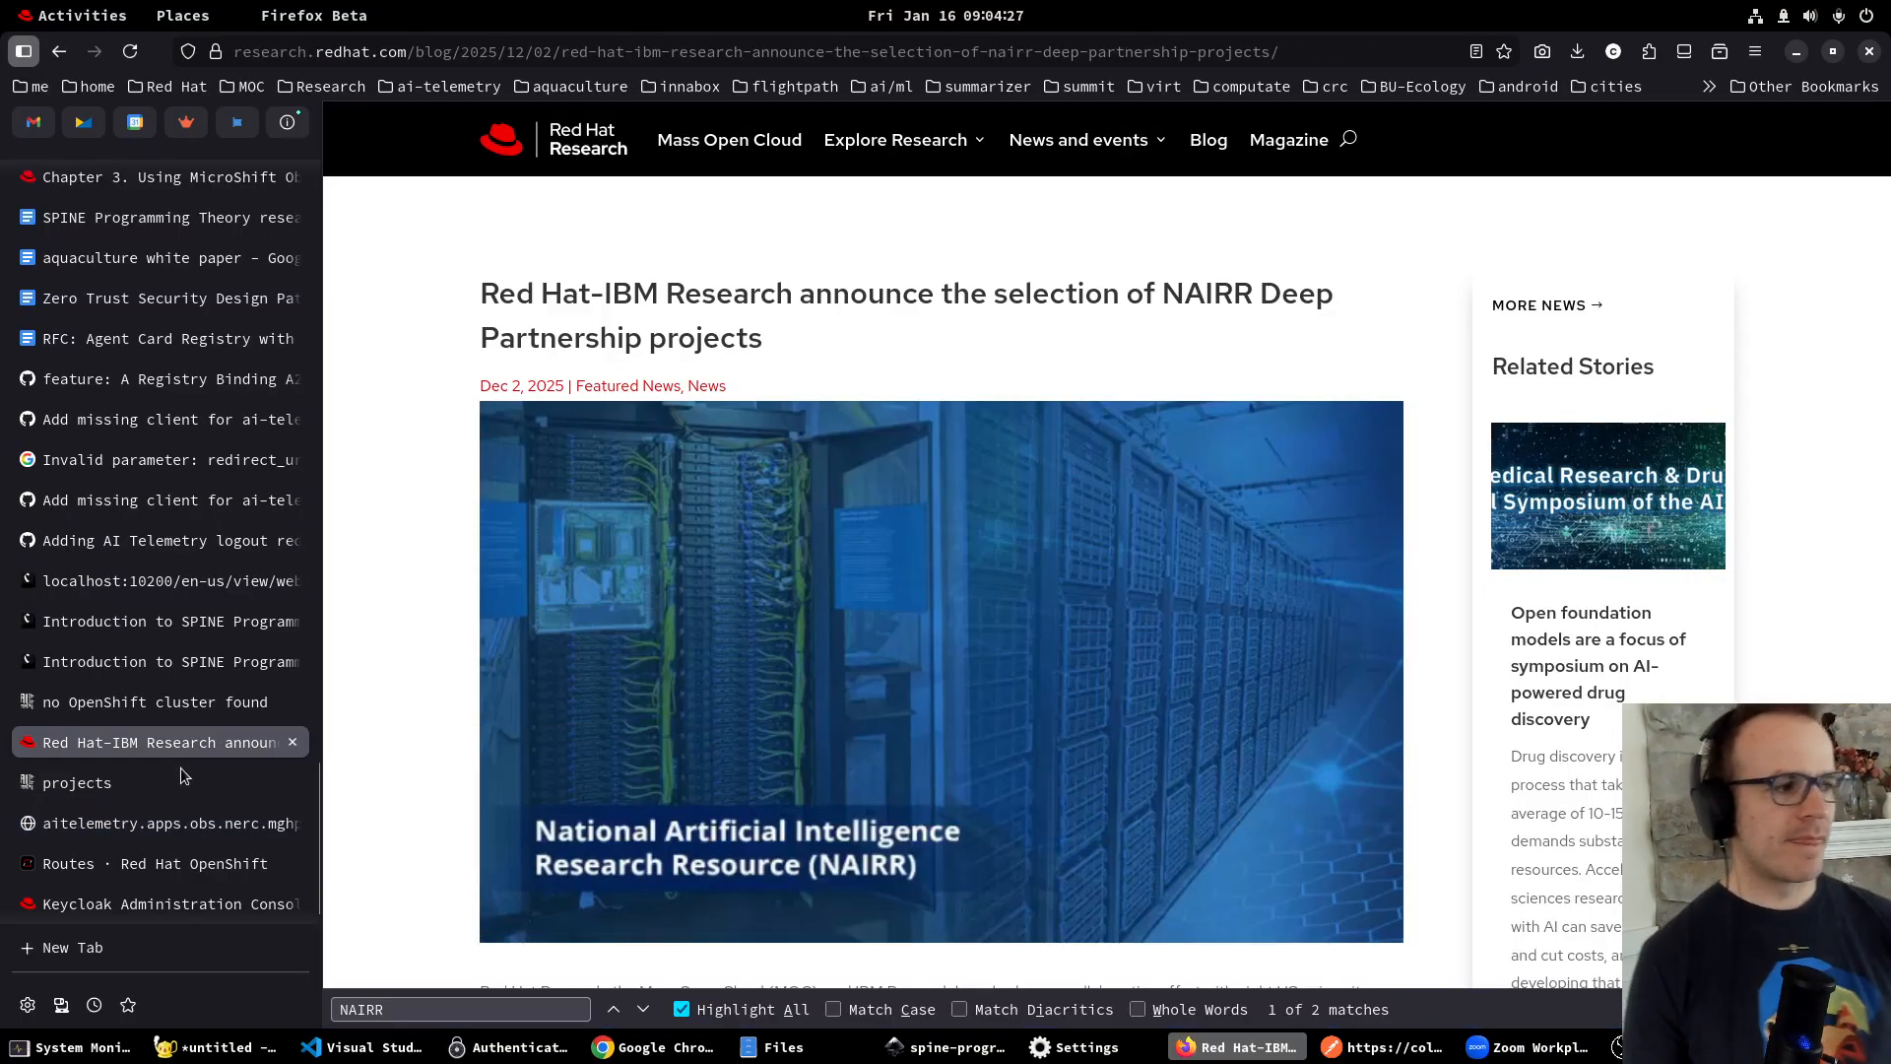
left_click(176, 788)
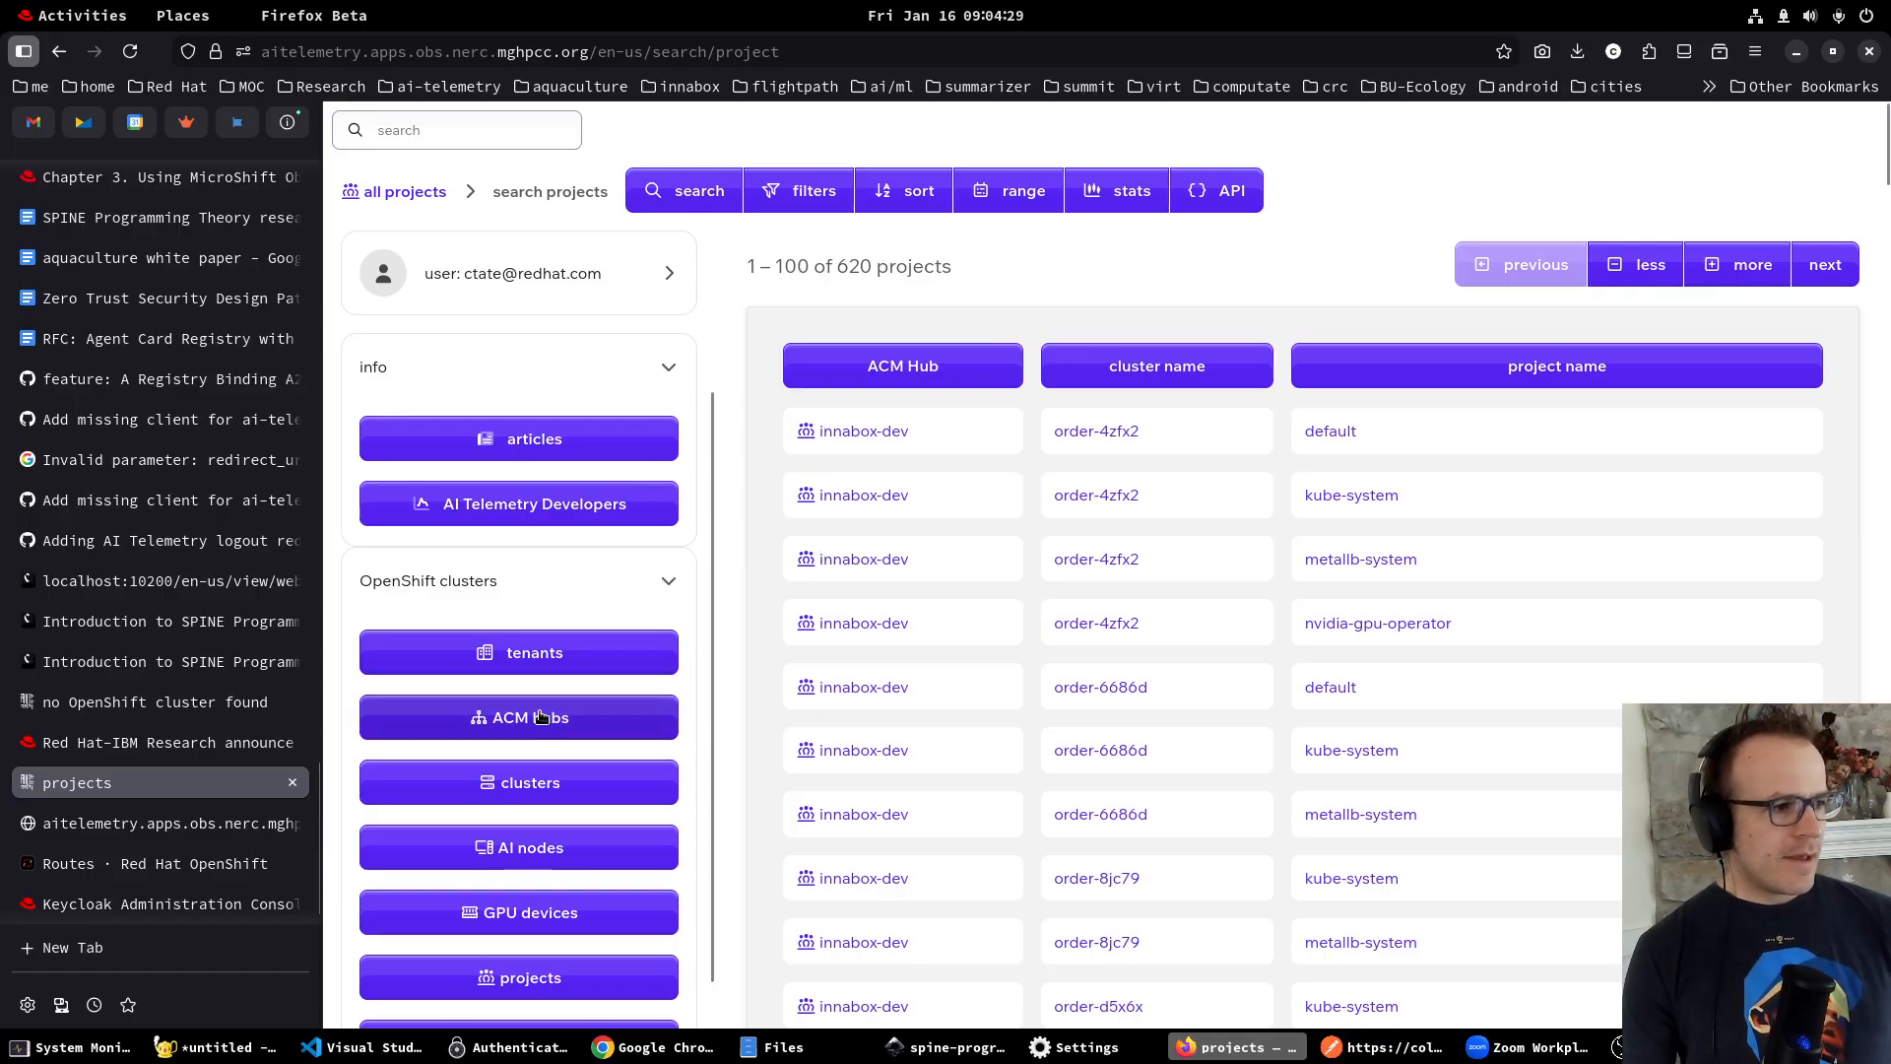
View the lists of OpenShift clusters, ACM hubs and tenants available to the Admin group member.
left_click(553, 781)
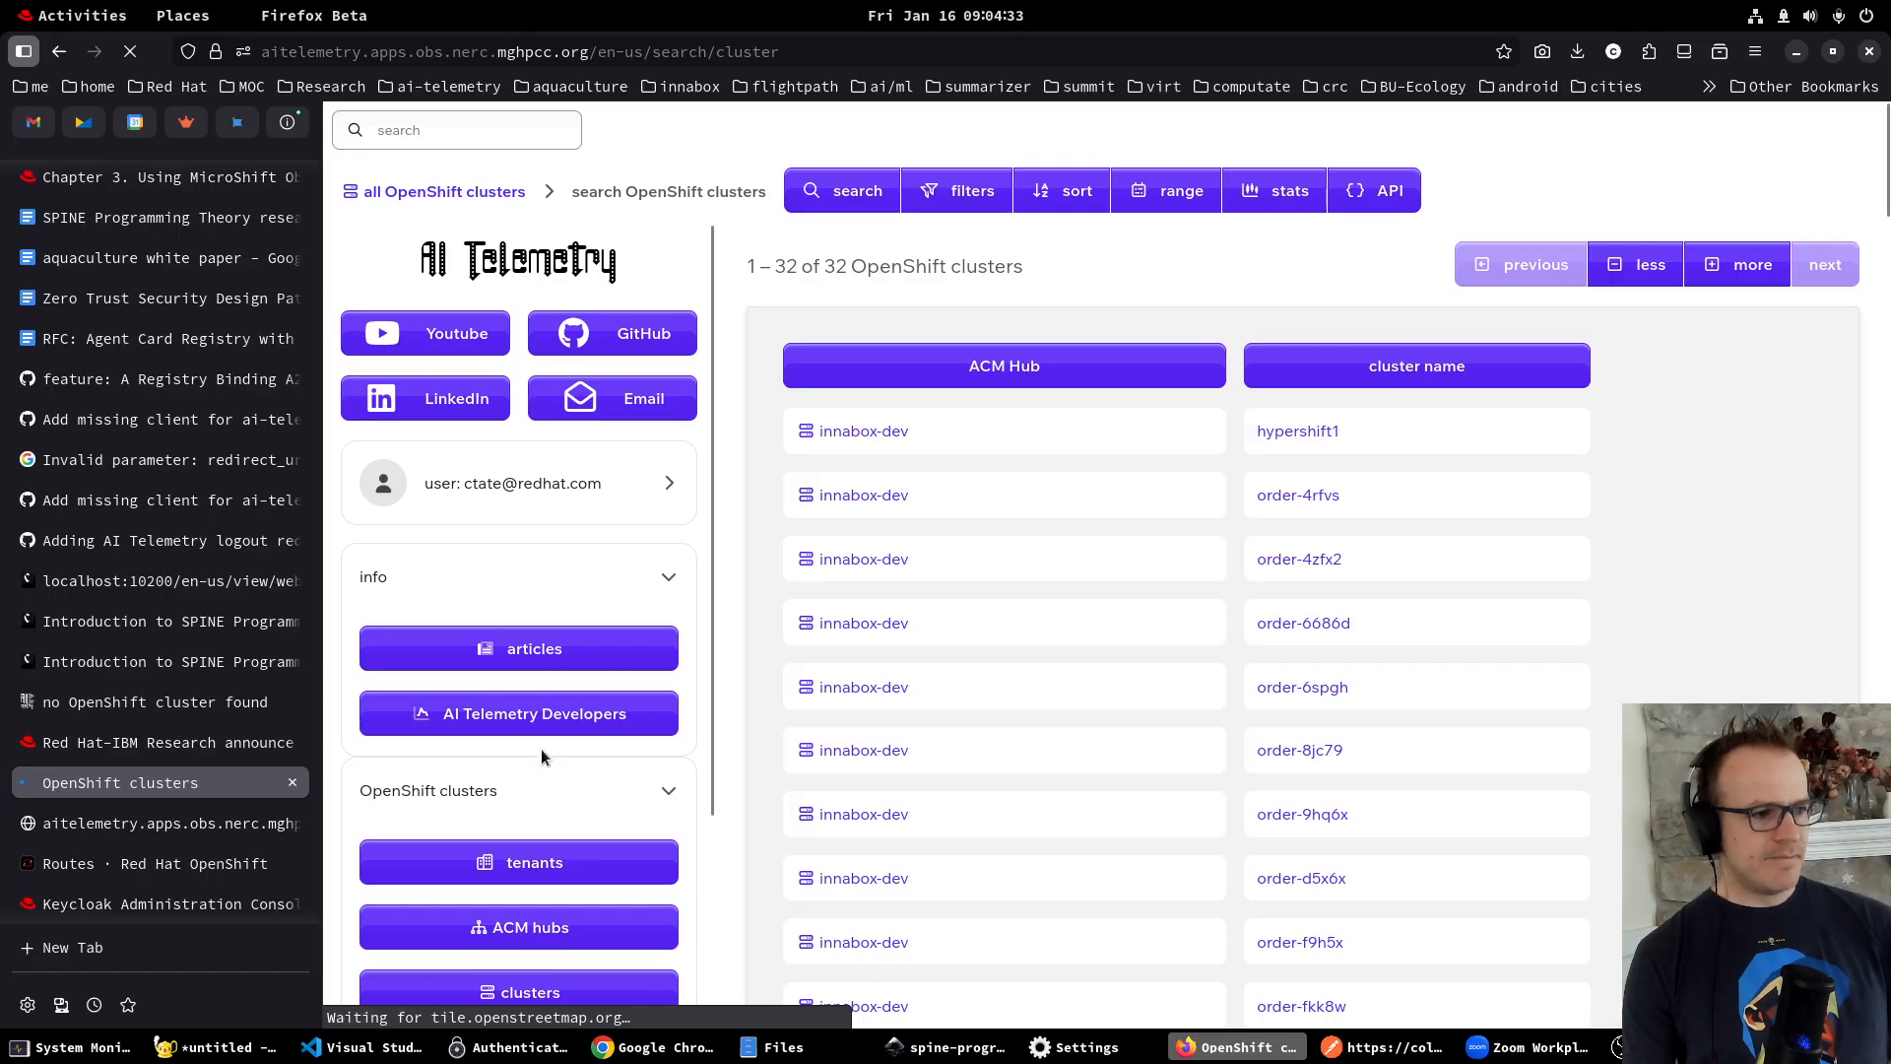
scroll(529, 872, "down", 2)
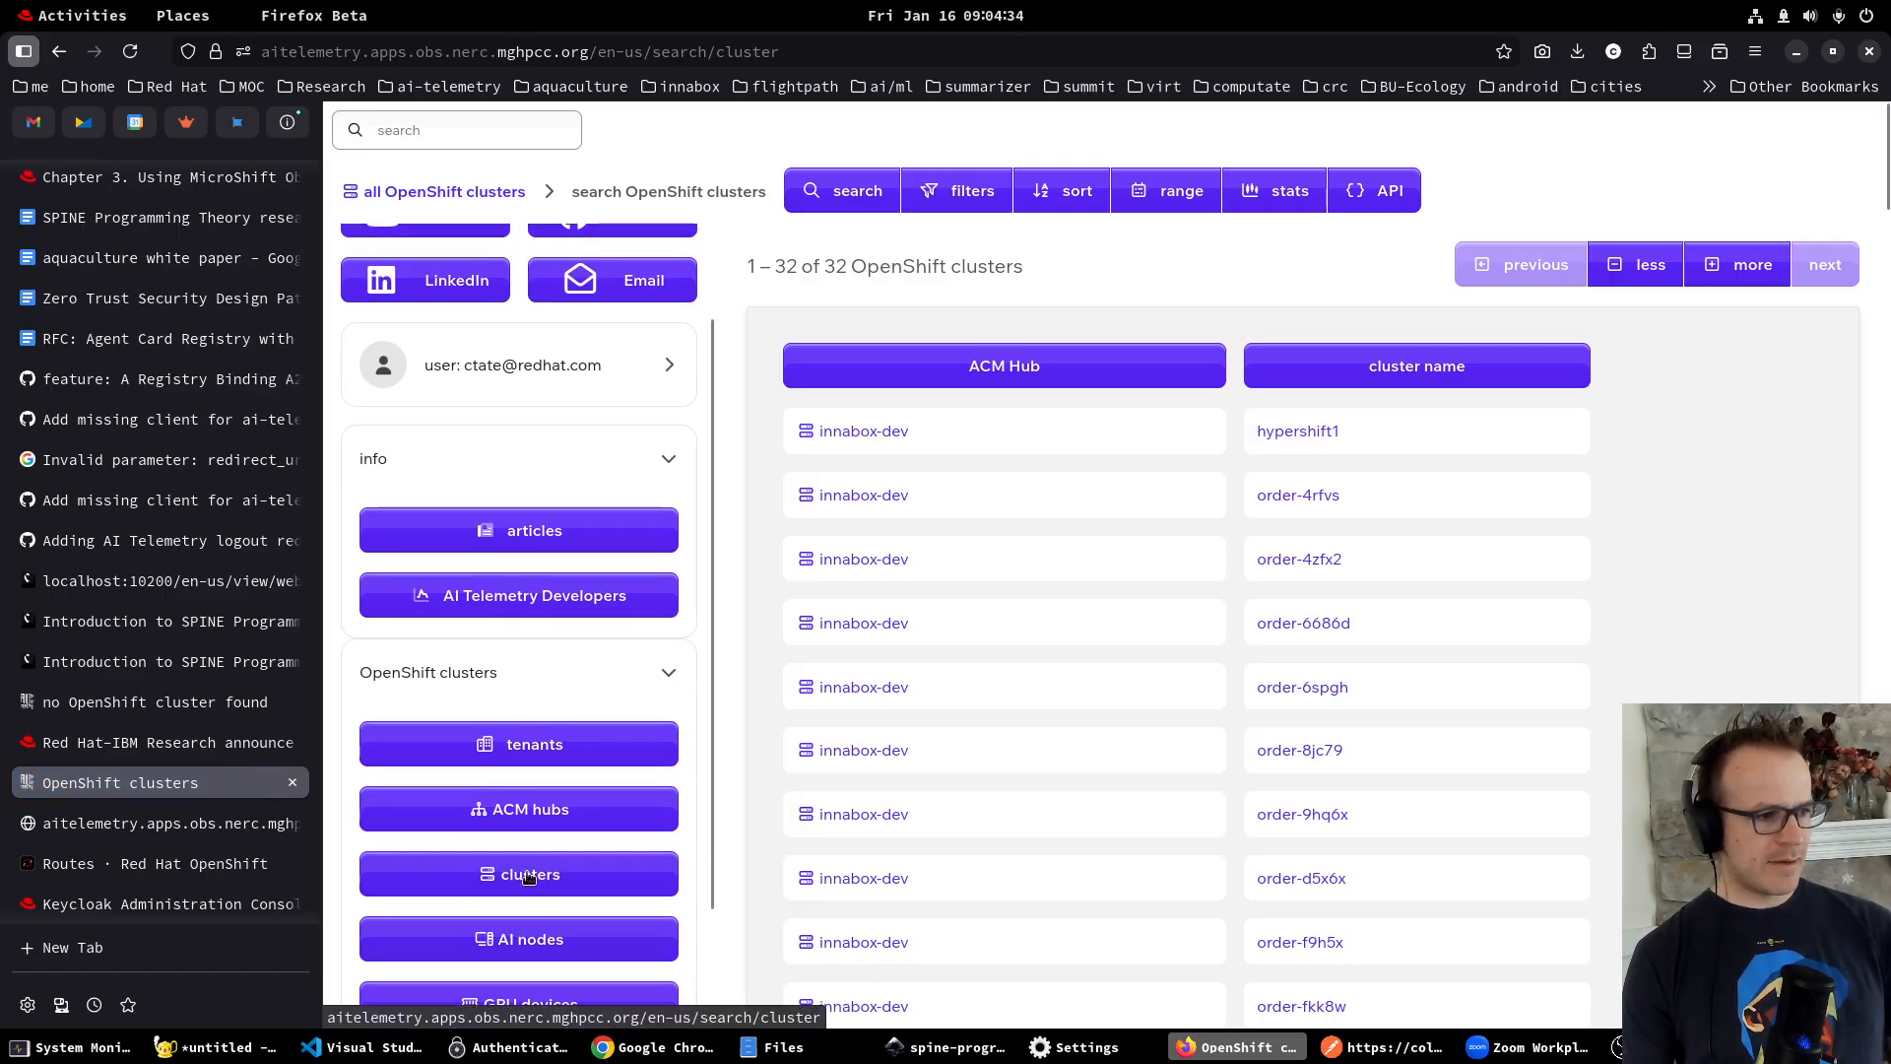
left_click(549, 818)
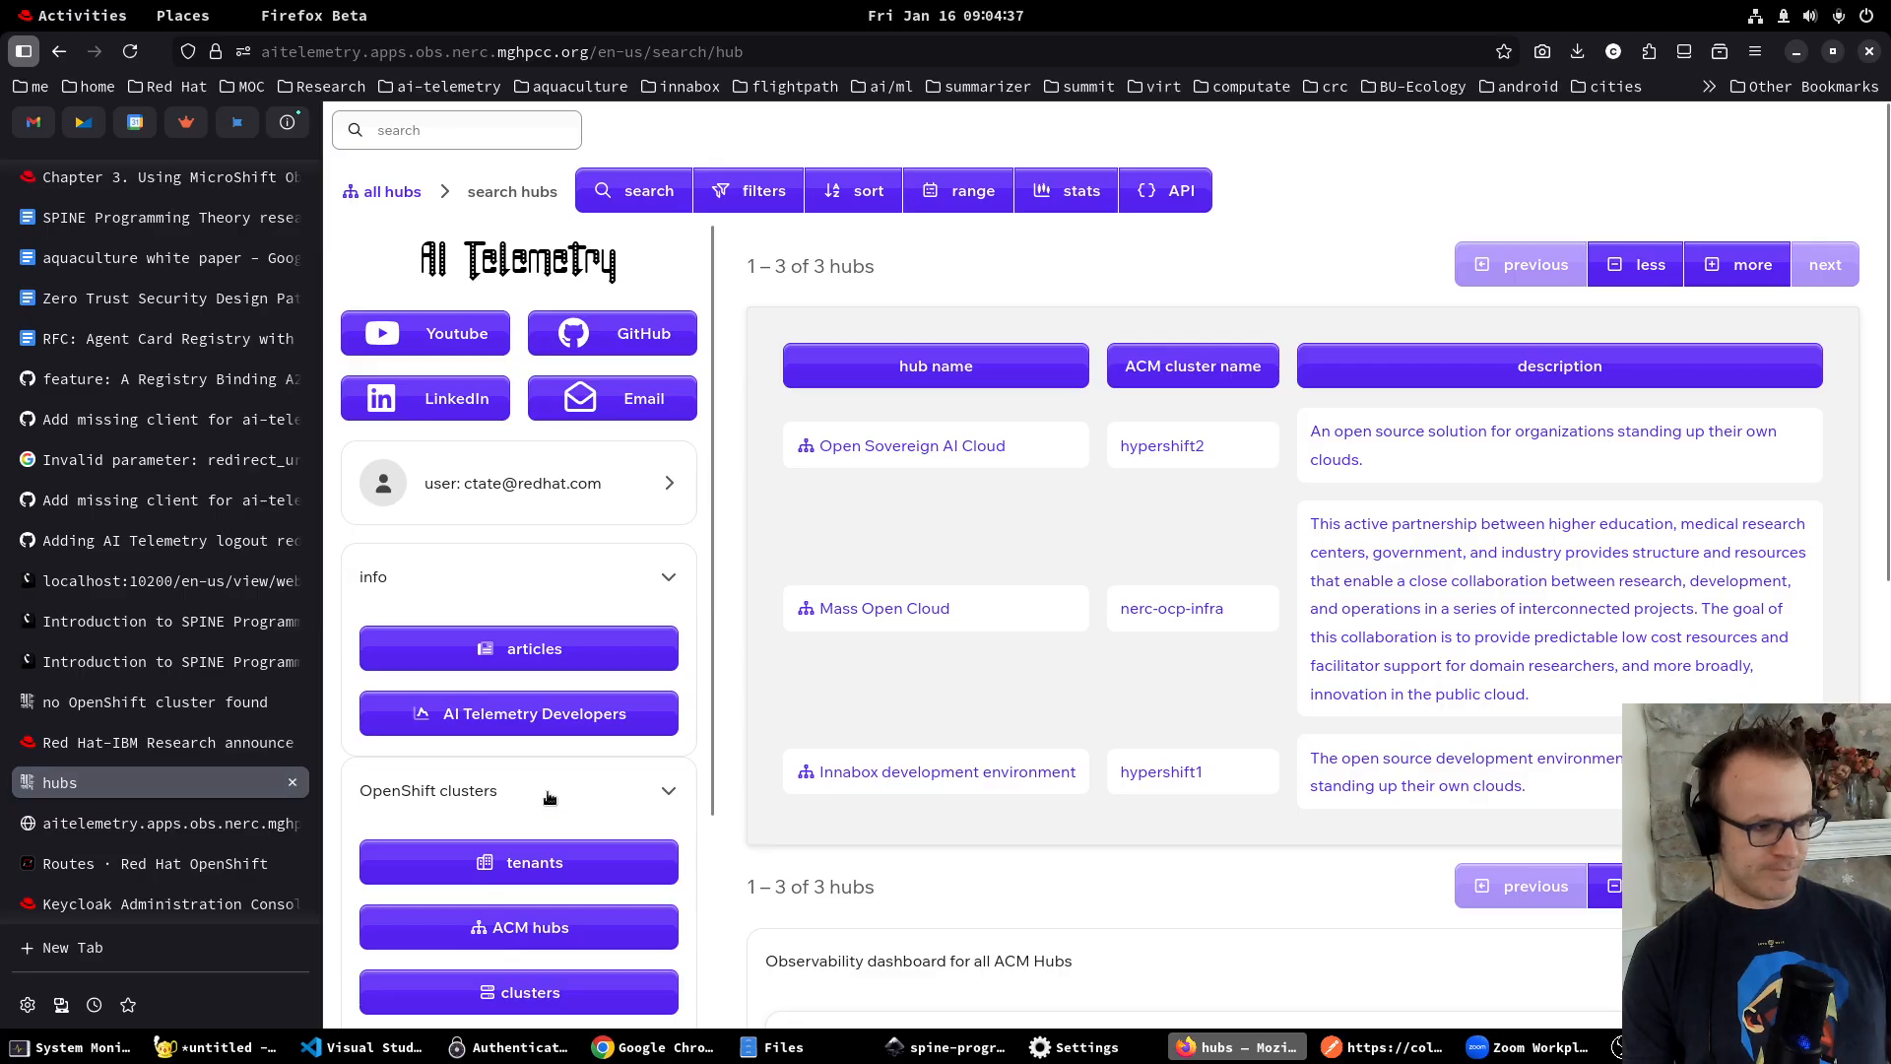
left_click(537, 866)
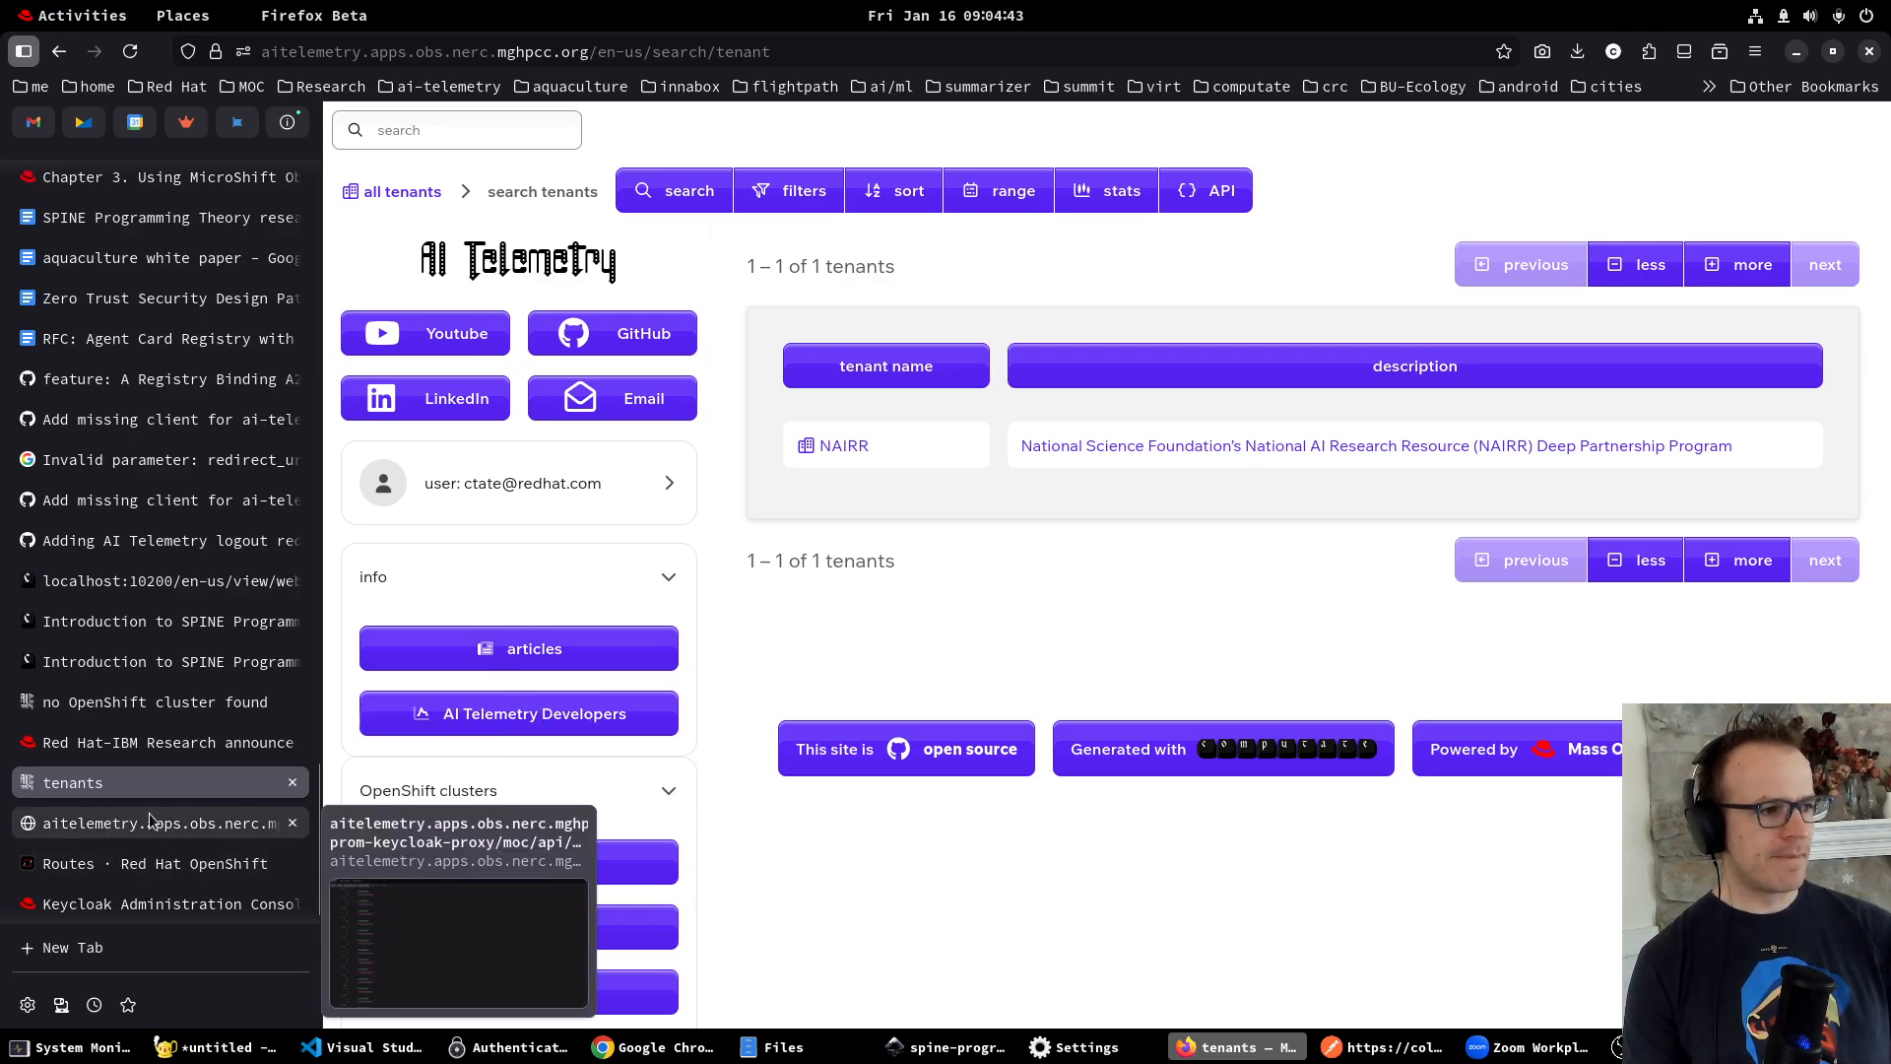
Reopen the projects list and highlight the total number of projects.
scroll(157, 857, "down", 1)
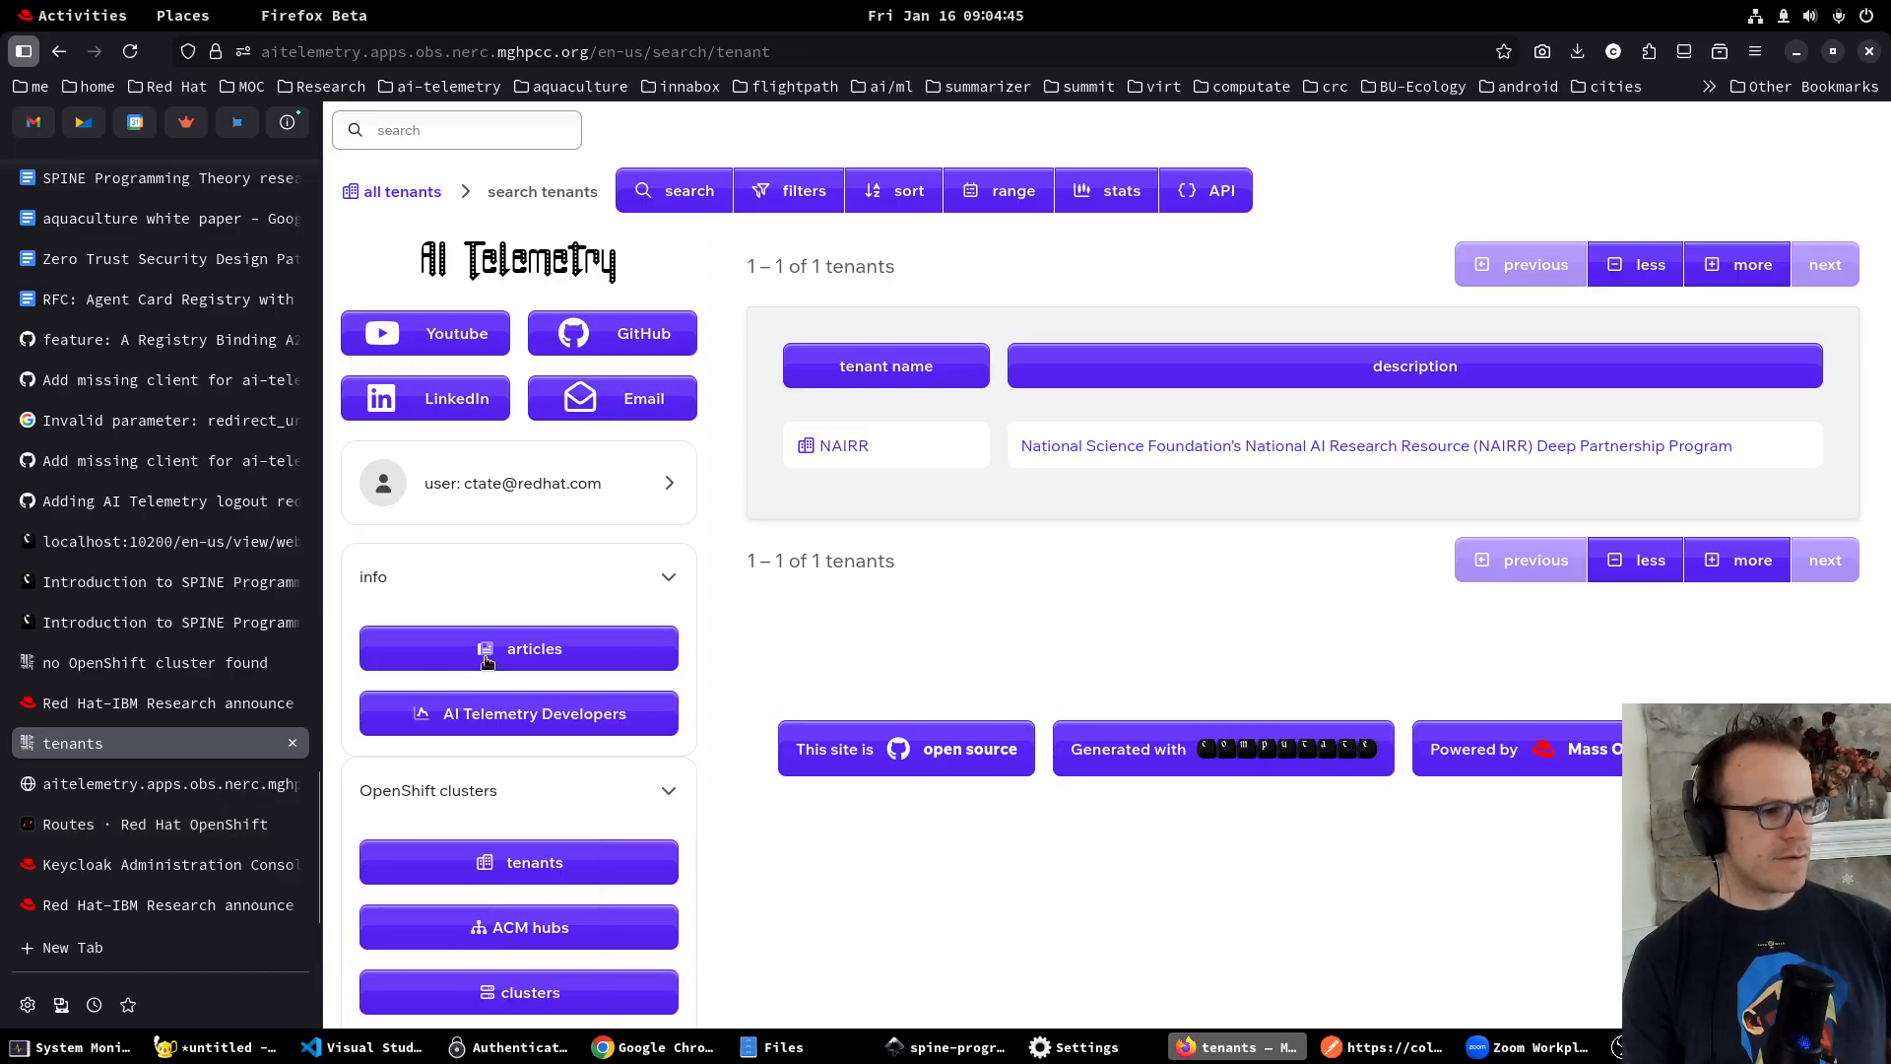
scroll(493, 828, "down", 3)
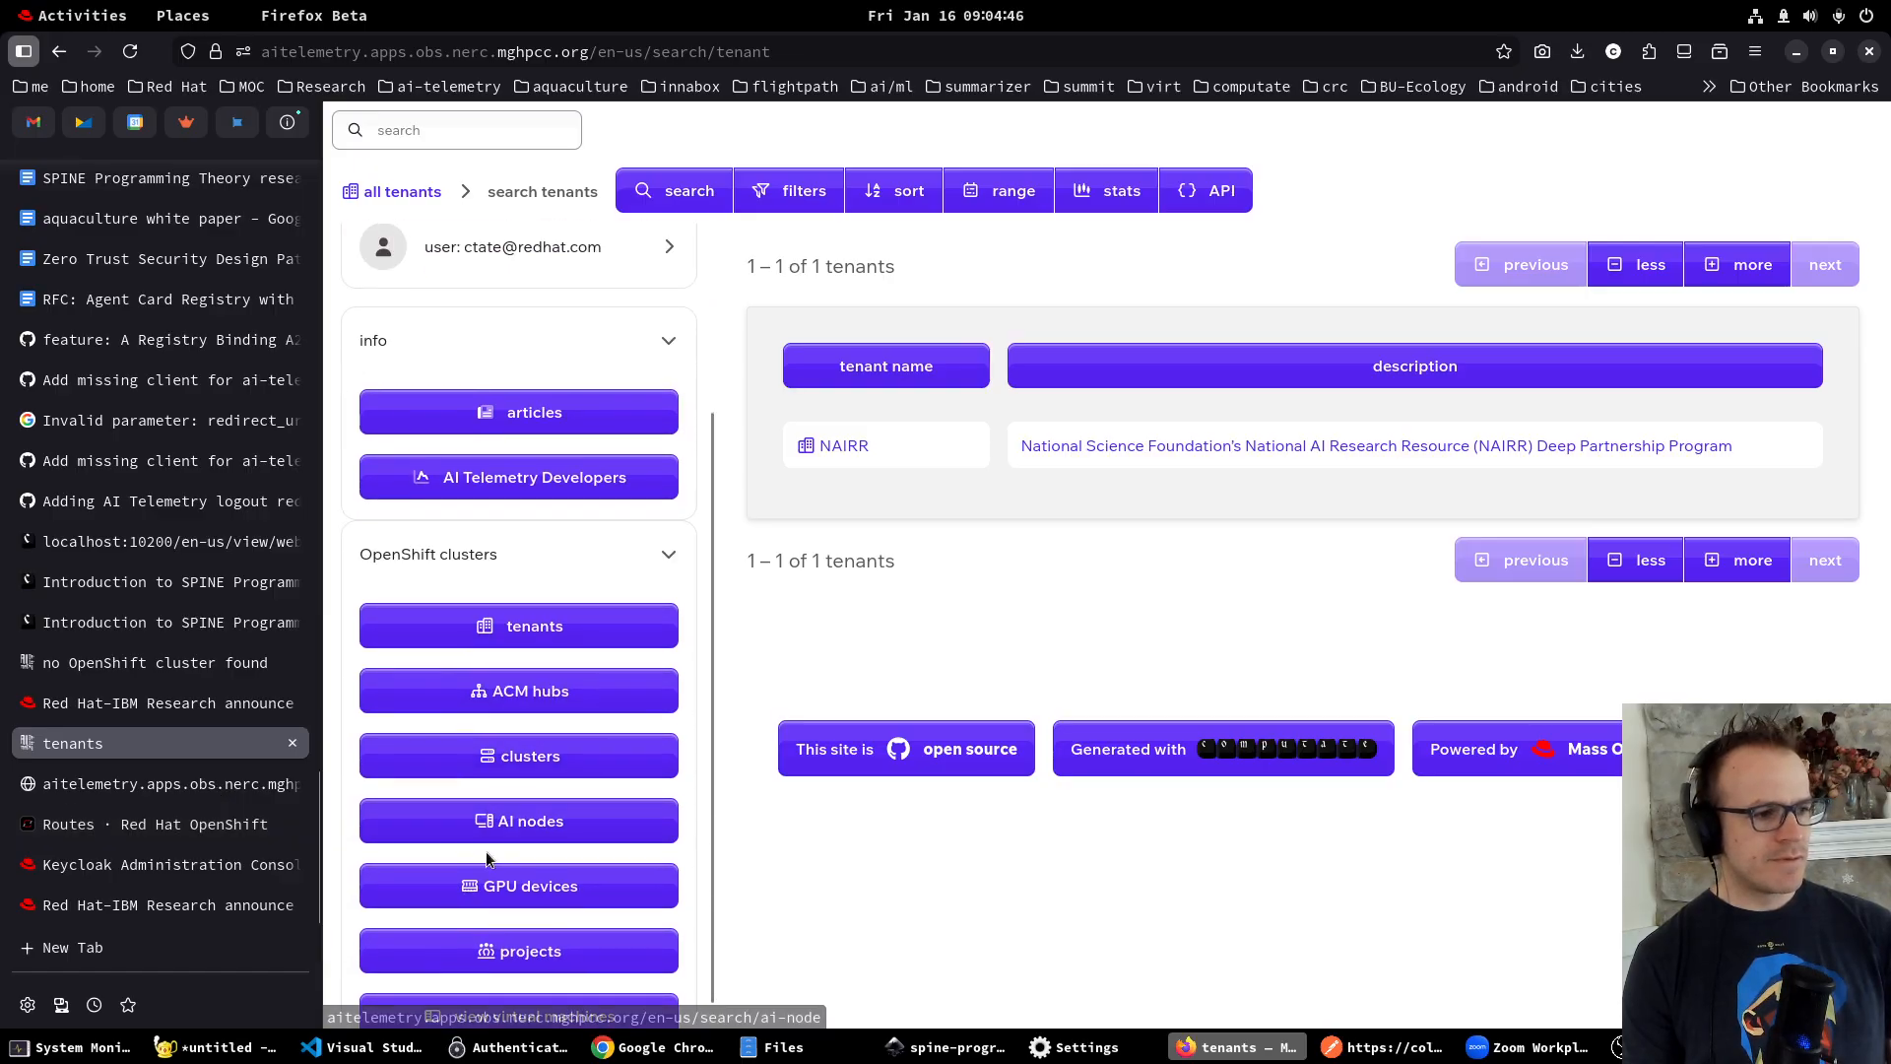
left_click(512, 952)
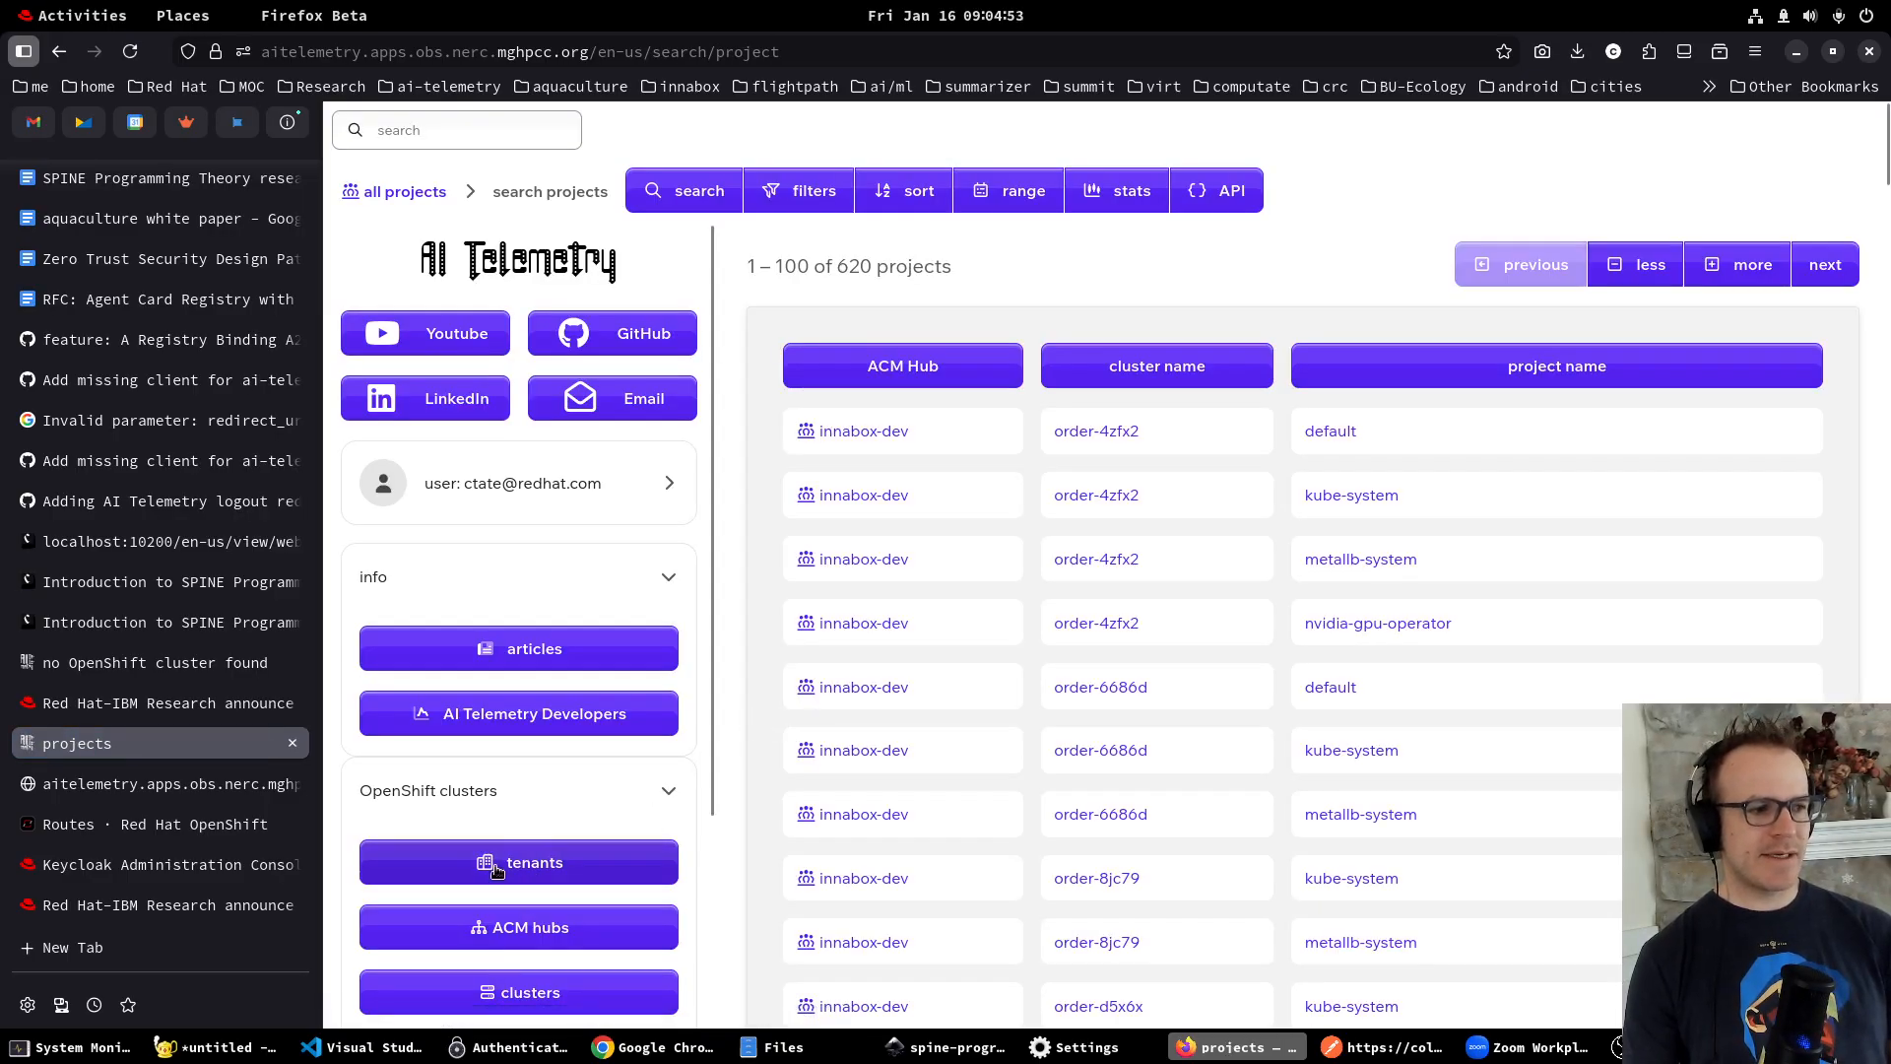
scroll(532, 857, "down", 2)
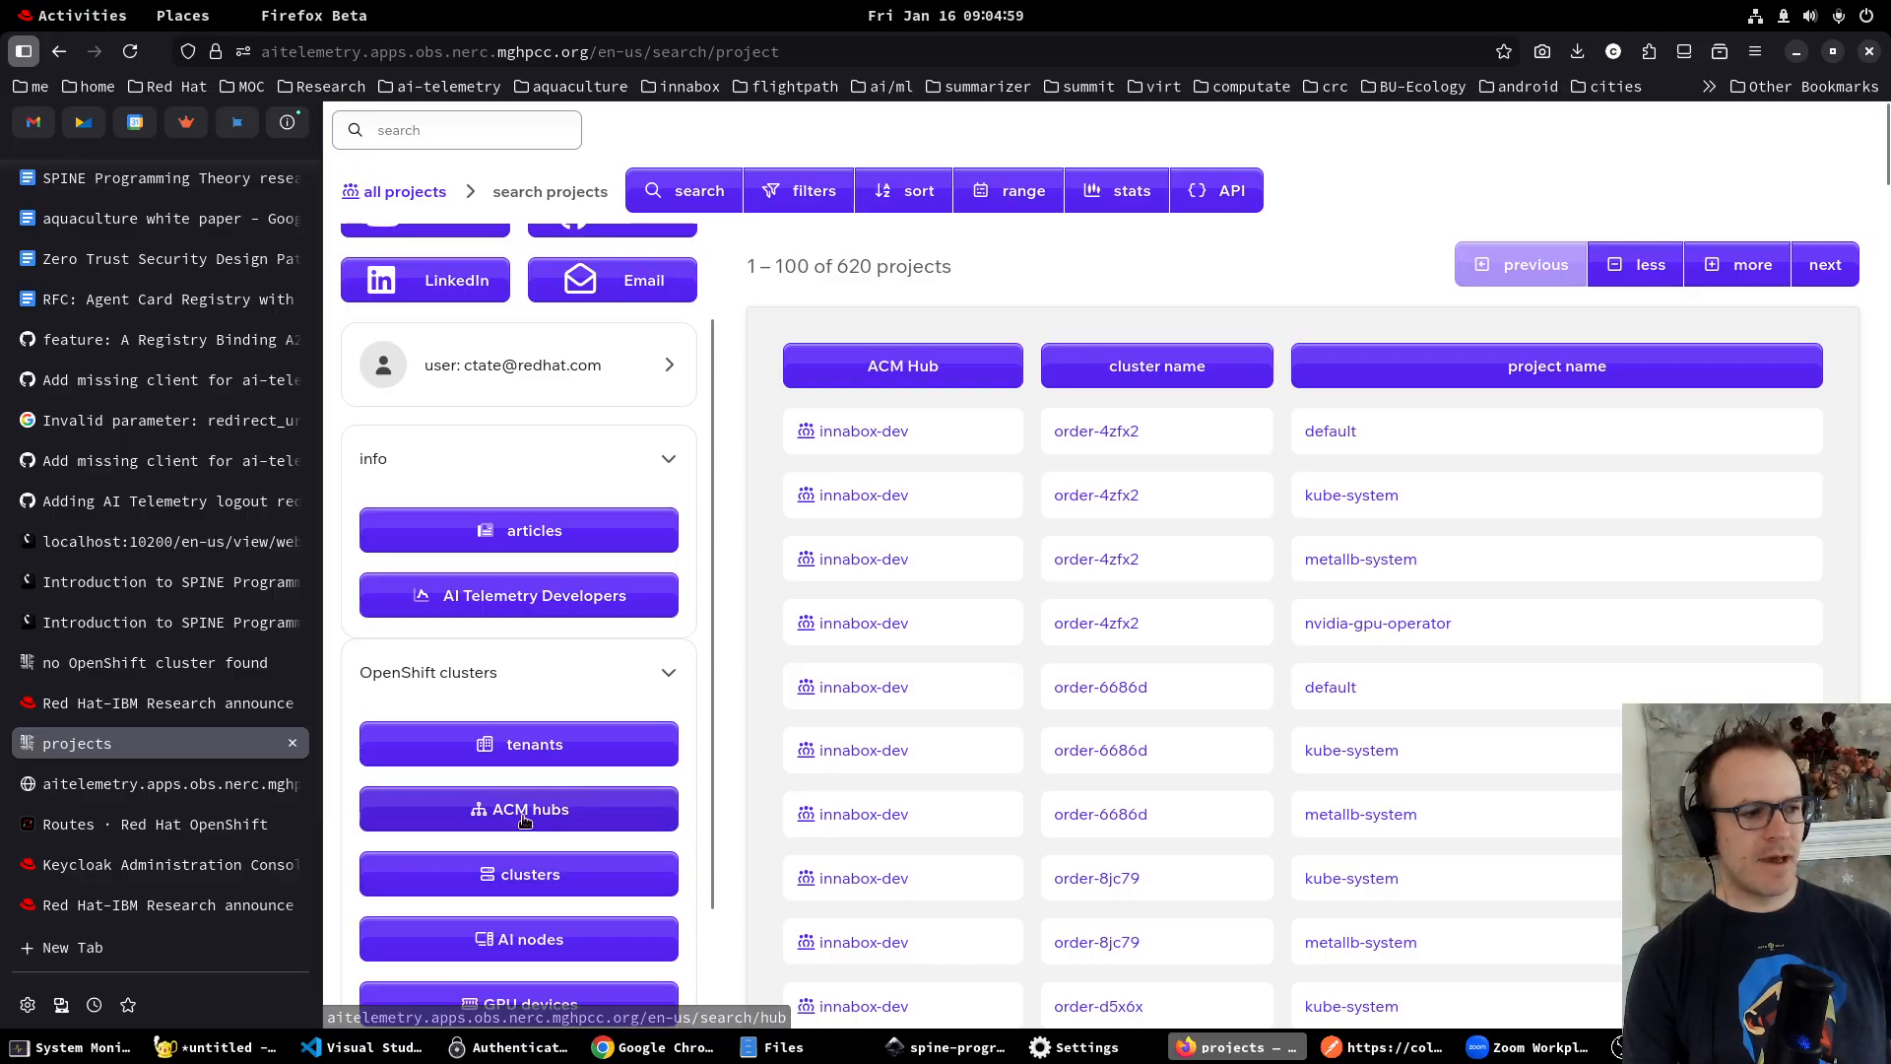
scroll(520, 808, "down", 2)
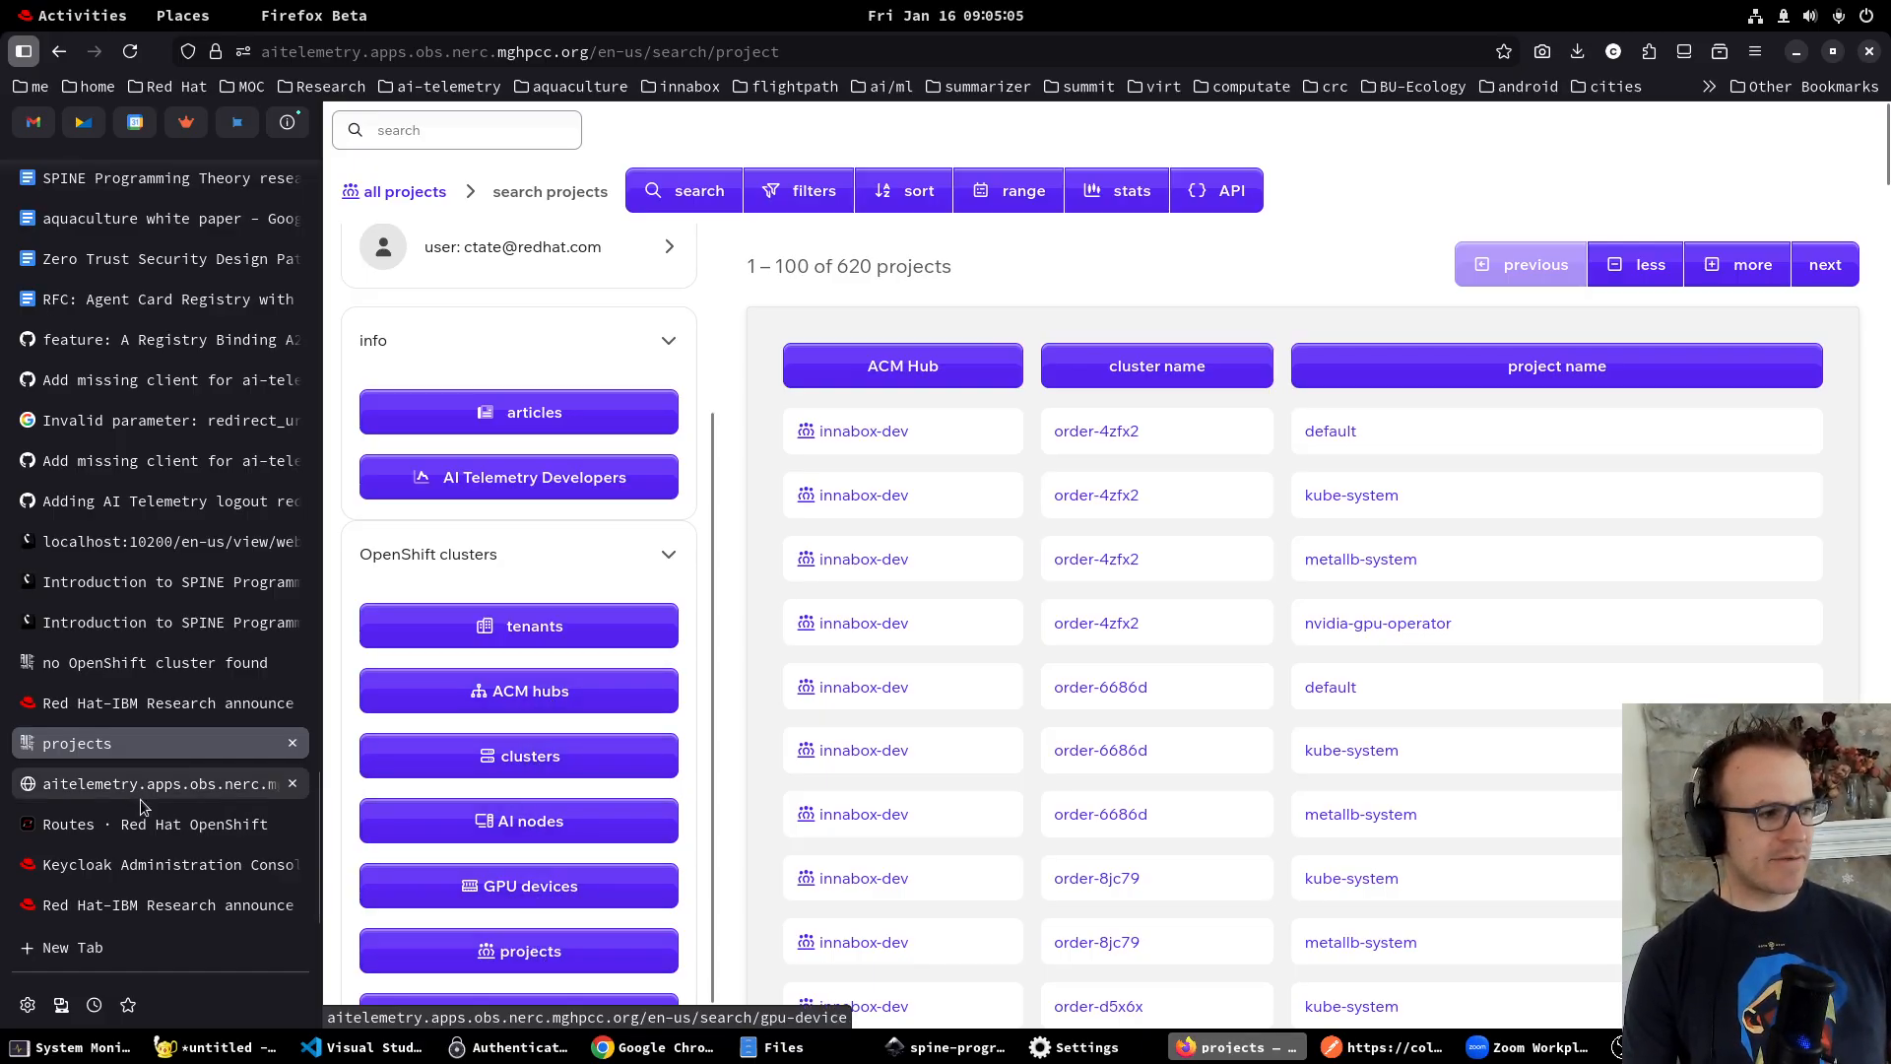
mouse_move(138, 796)
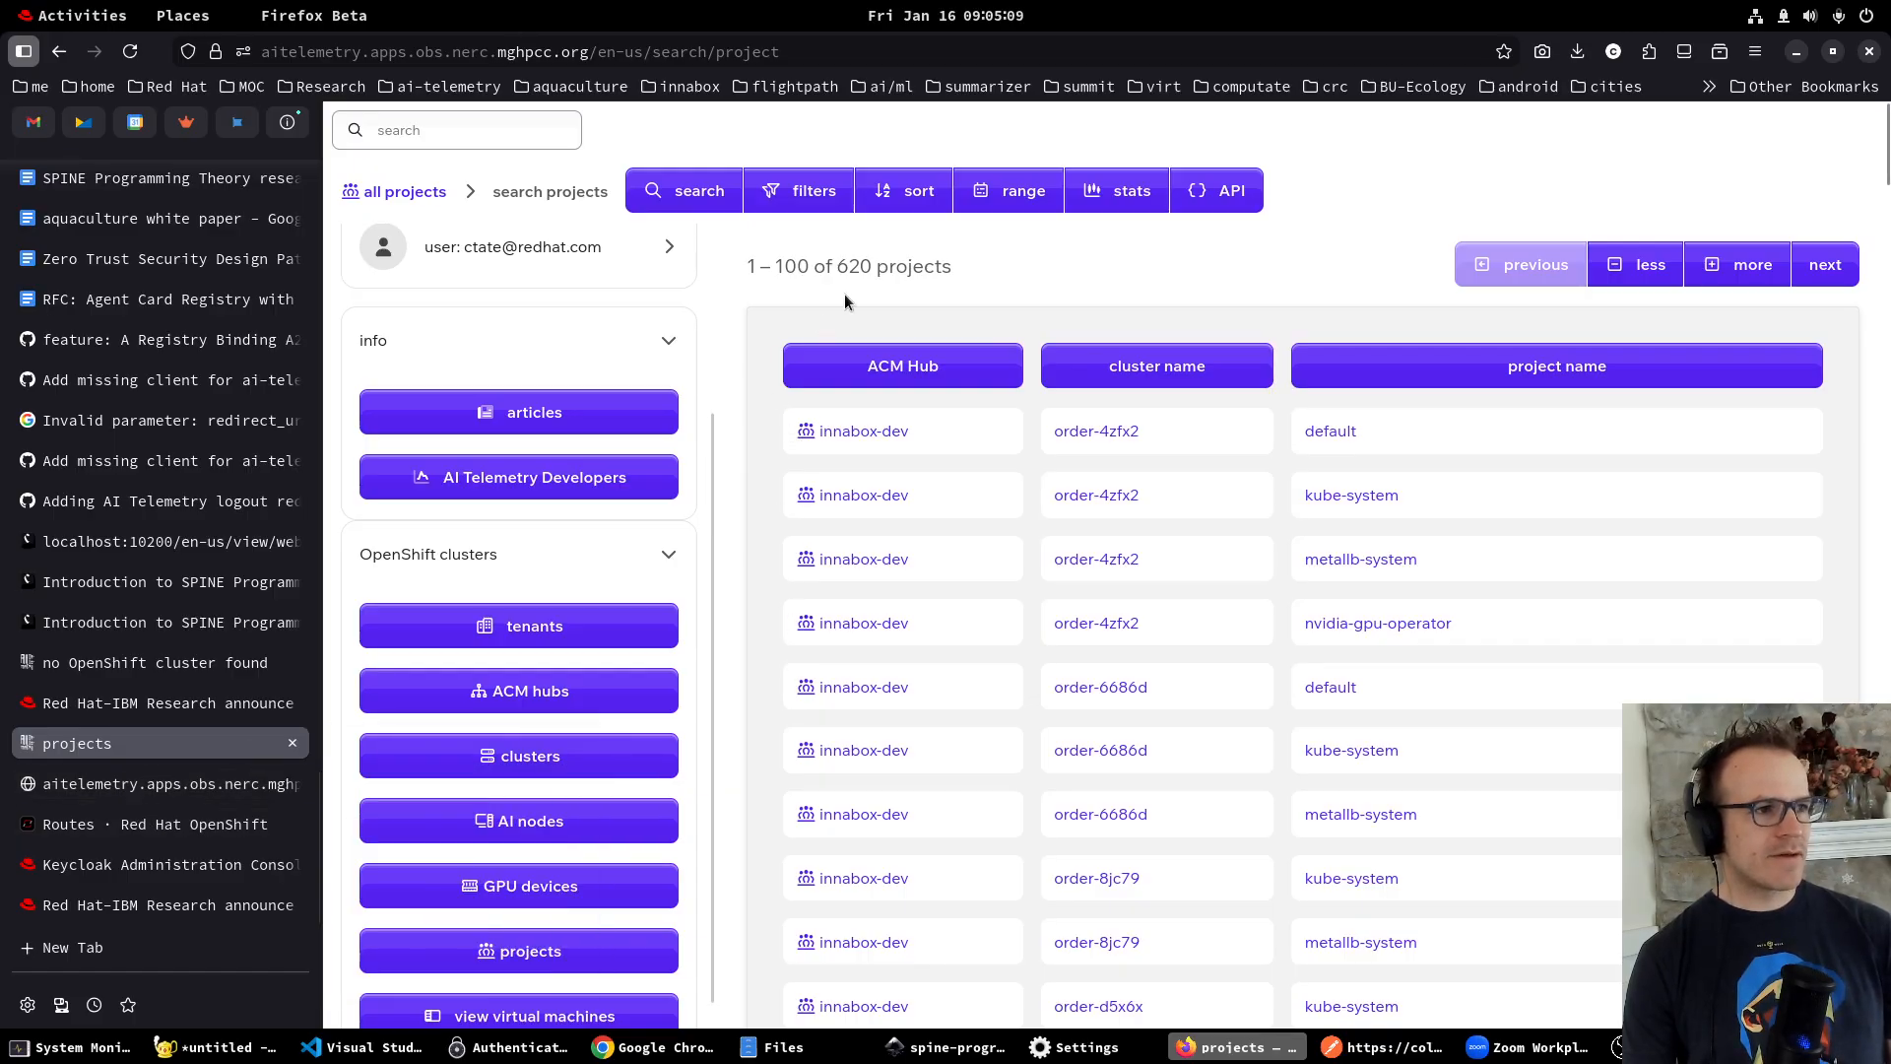
double_click(853, 266)
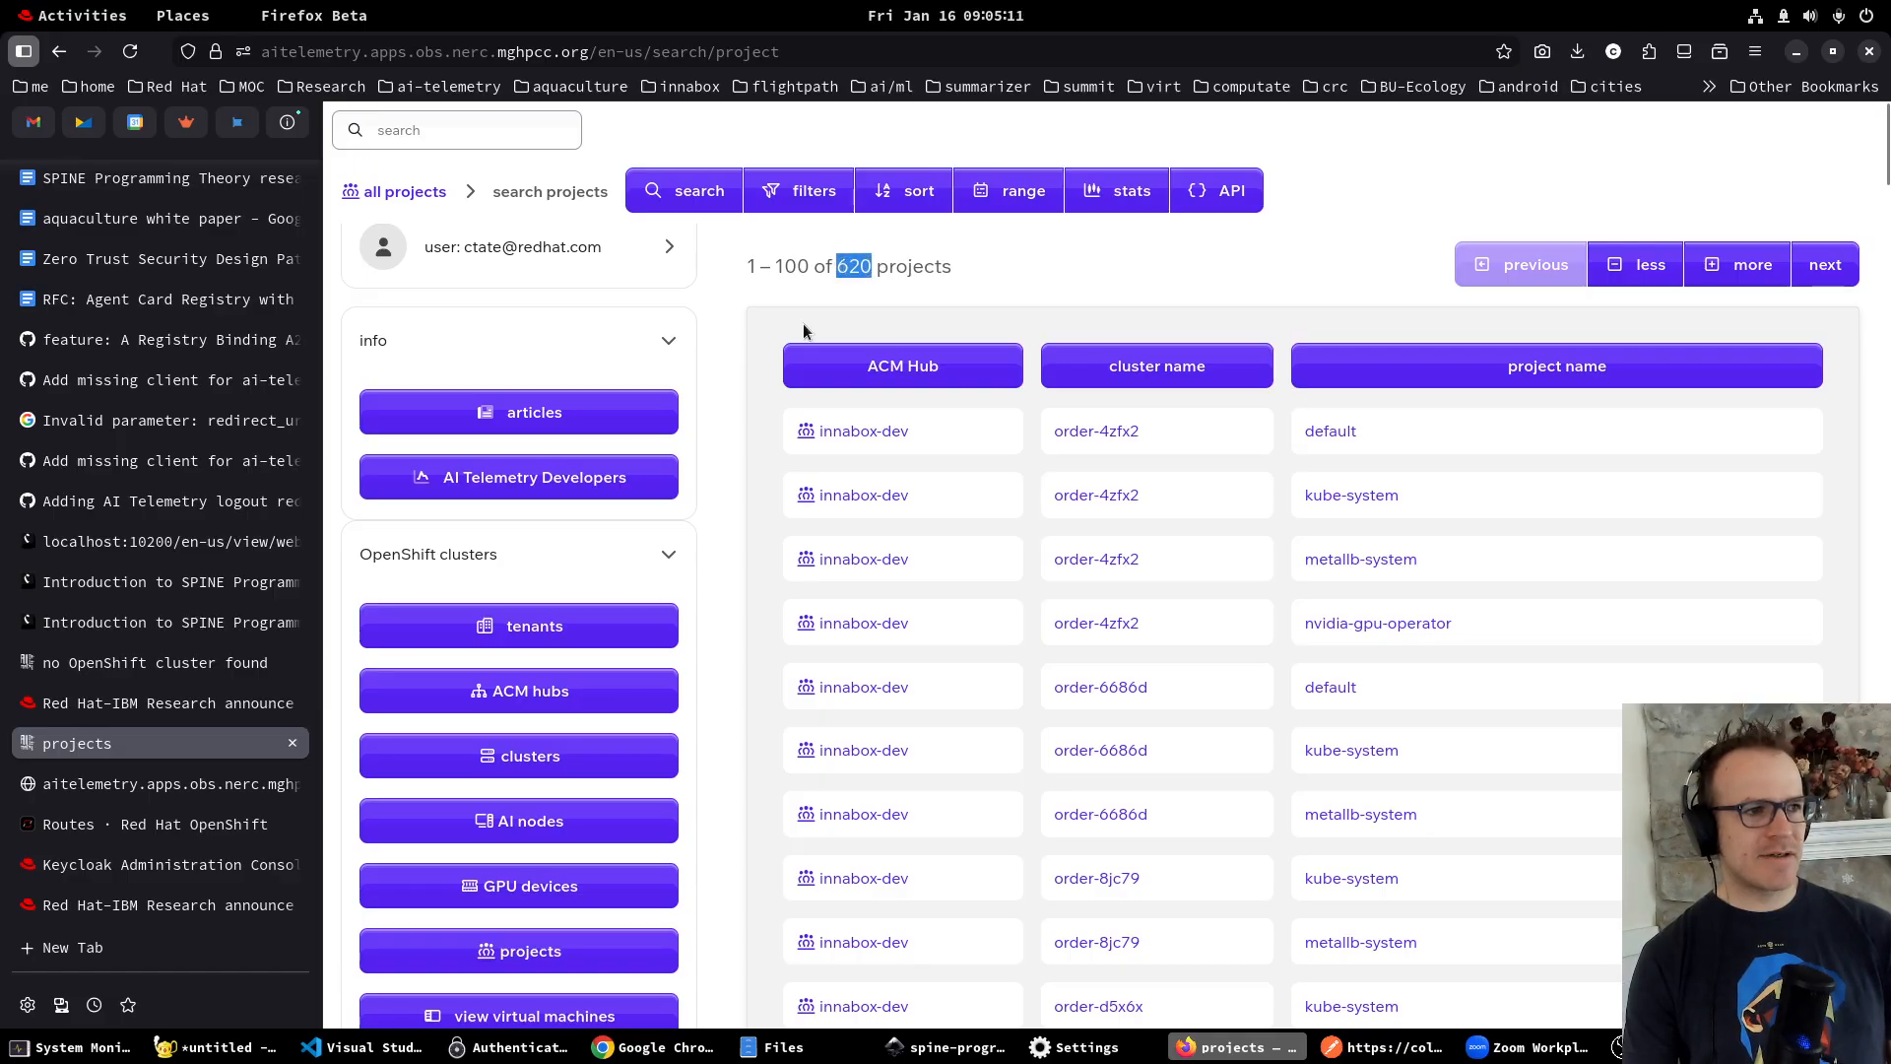
Return to the Keycloak console and remove the user from the Admin group.
left_click(129, 864)
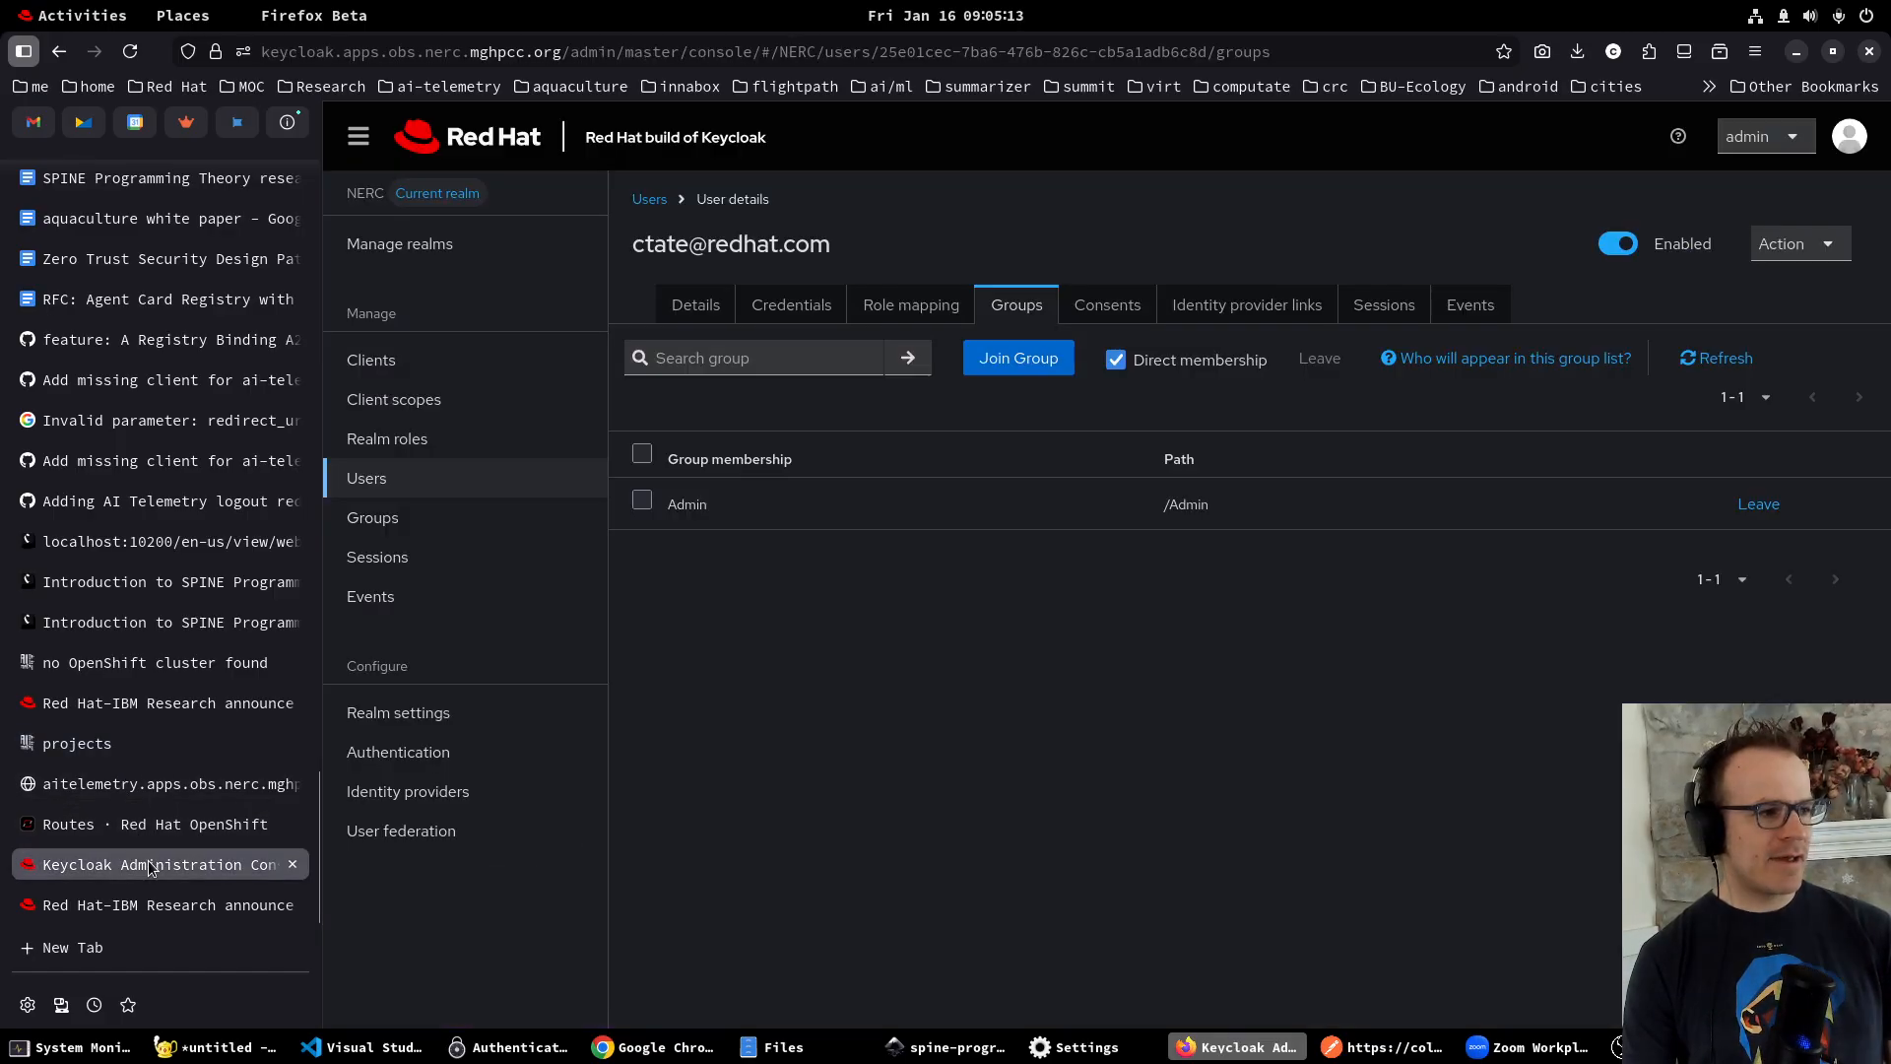
left_click(1756, 506)
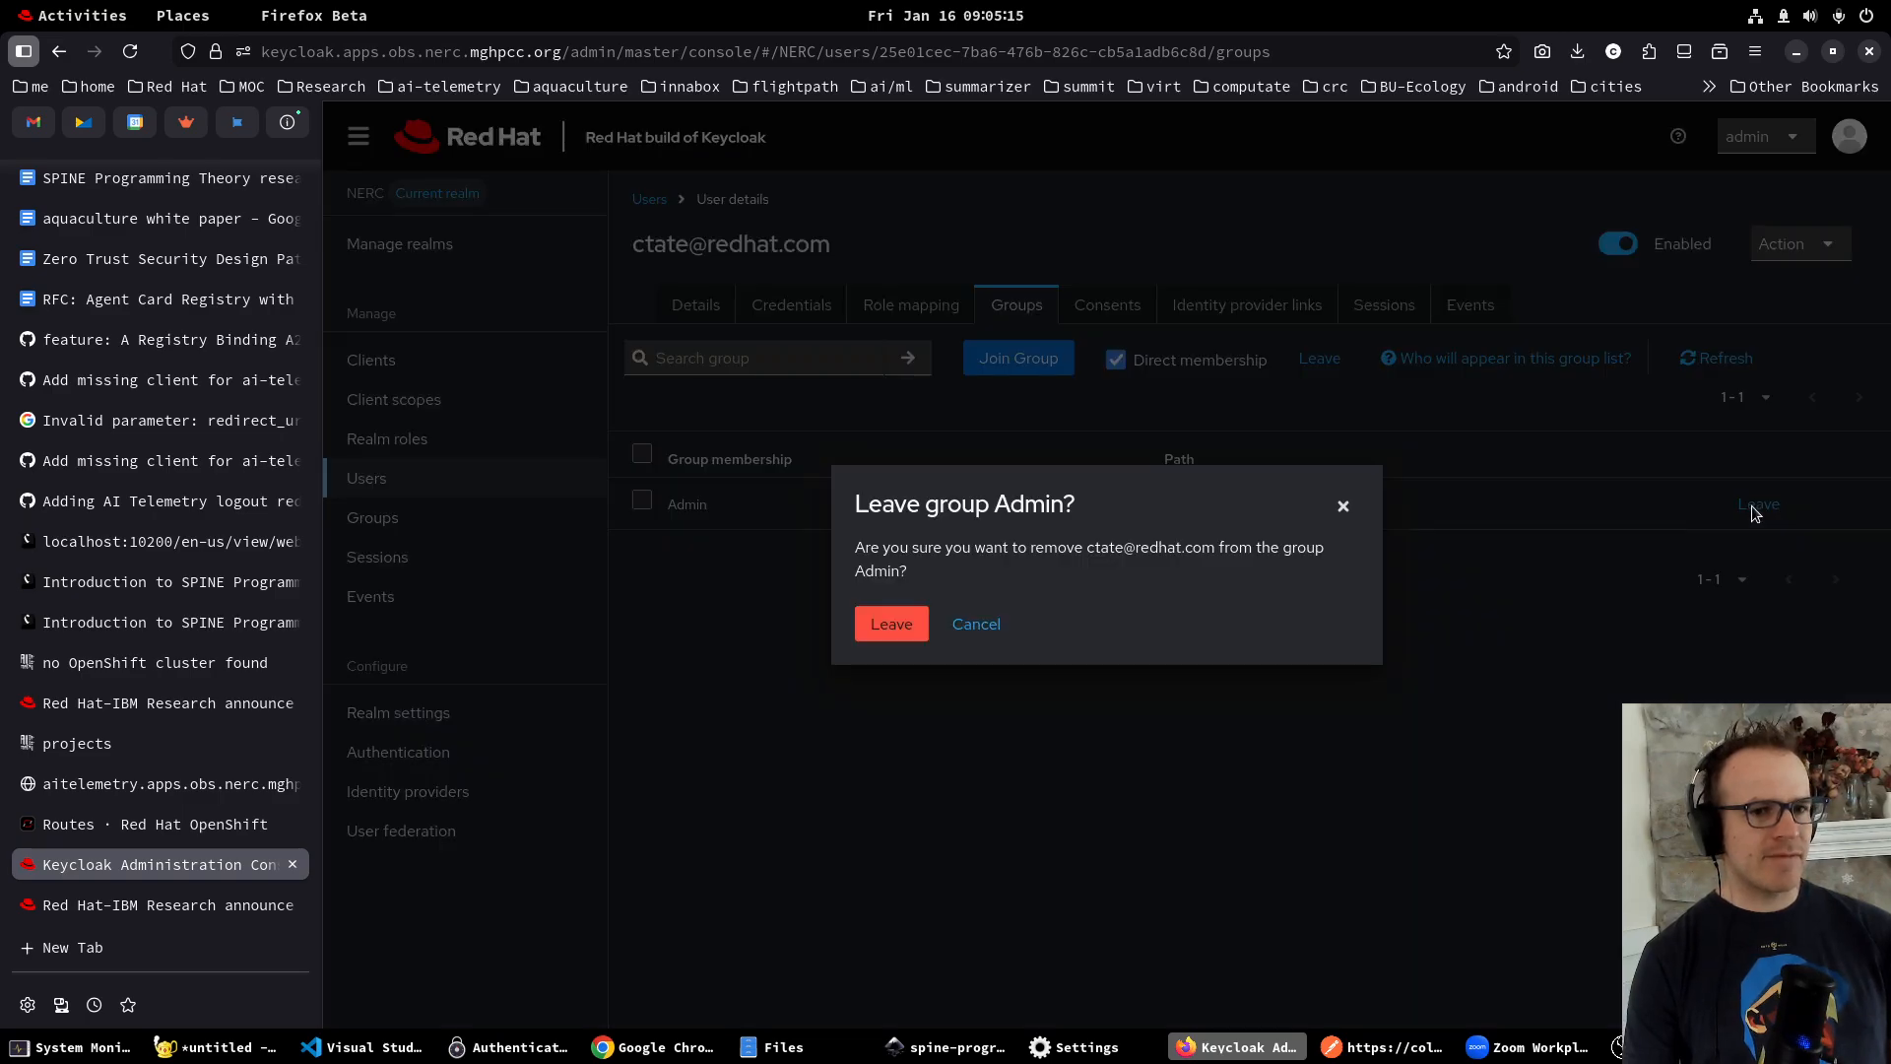
left_click(900, 624)
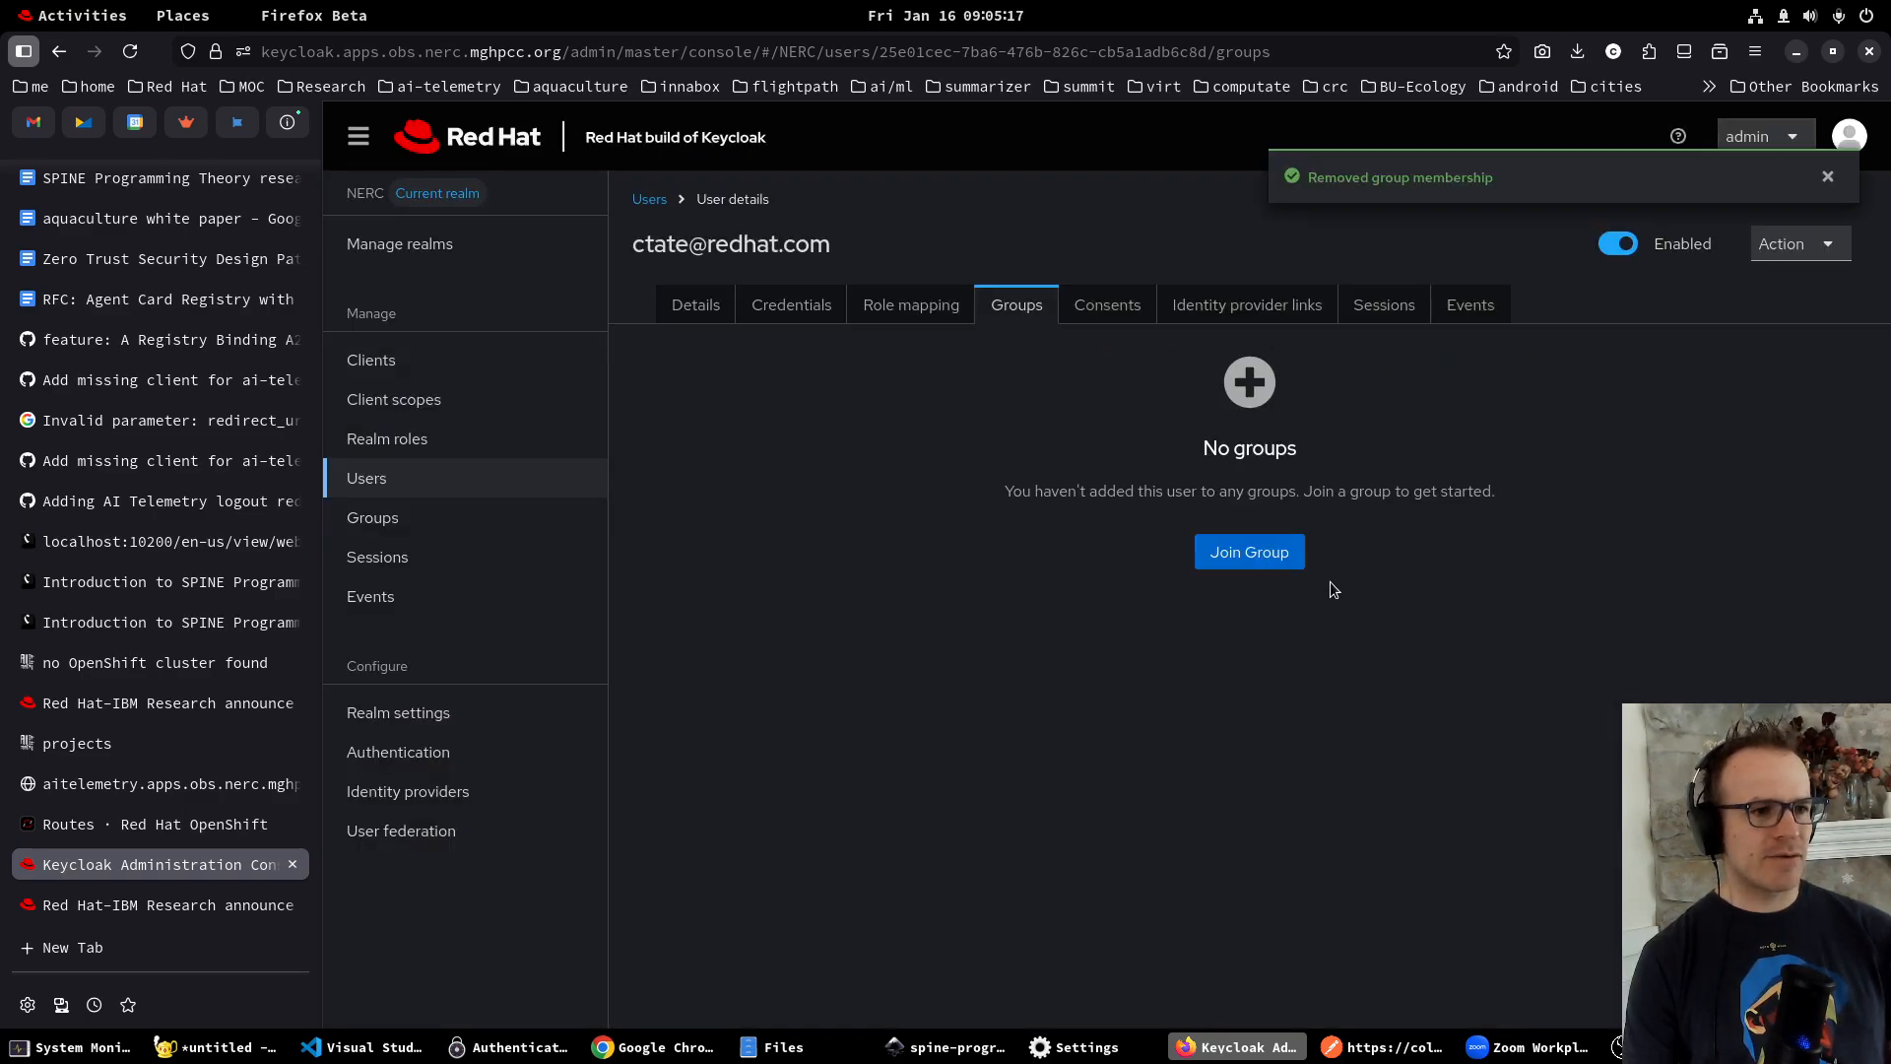
Search the available groups for nerc-ocp-prod and add the user to HUB-moc-CLUSTER-nerc-ocp-prod-GET.
left_click(1249, 552)
left_click(987, 285)
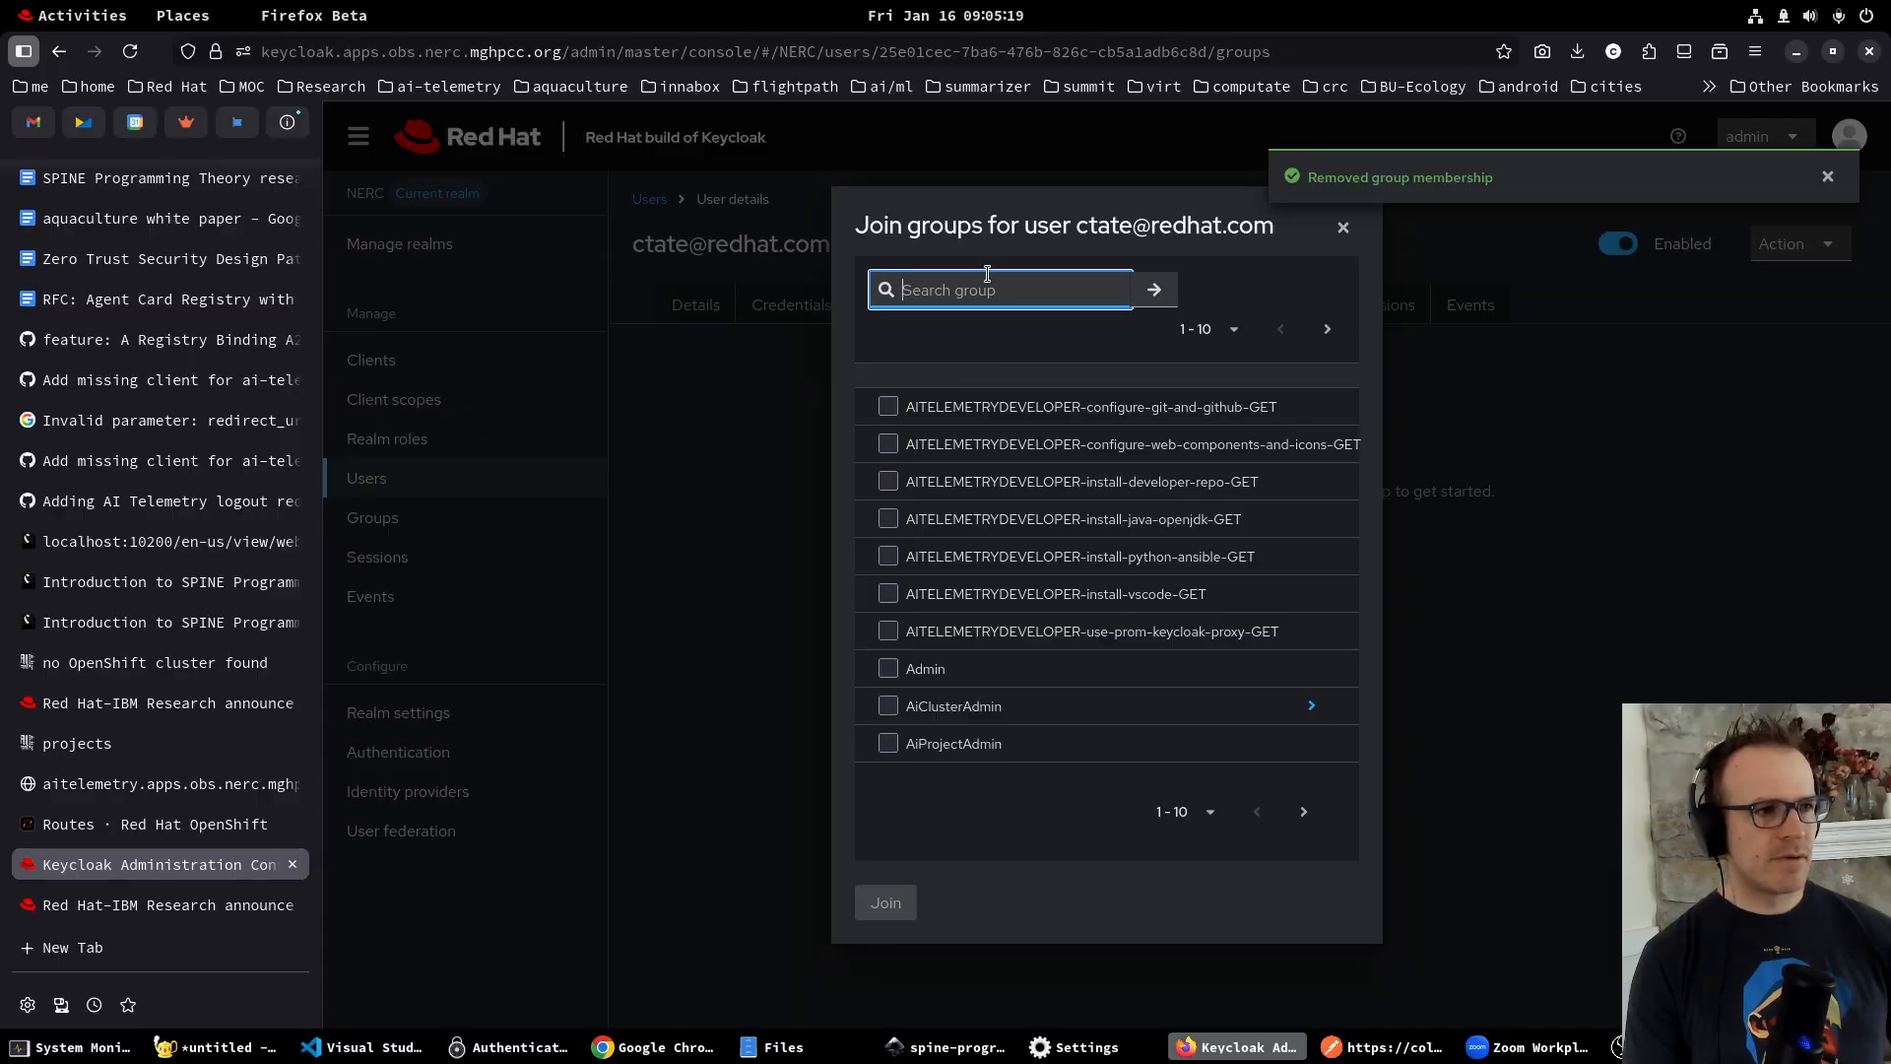
type("nerc-o")
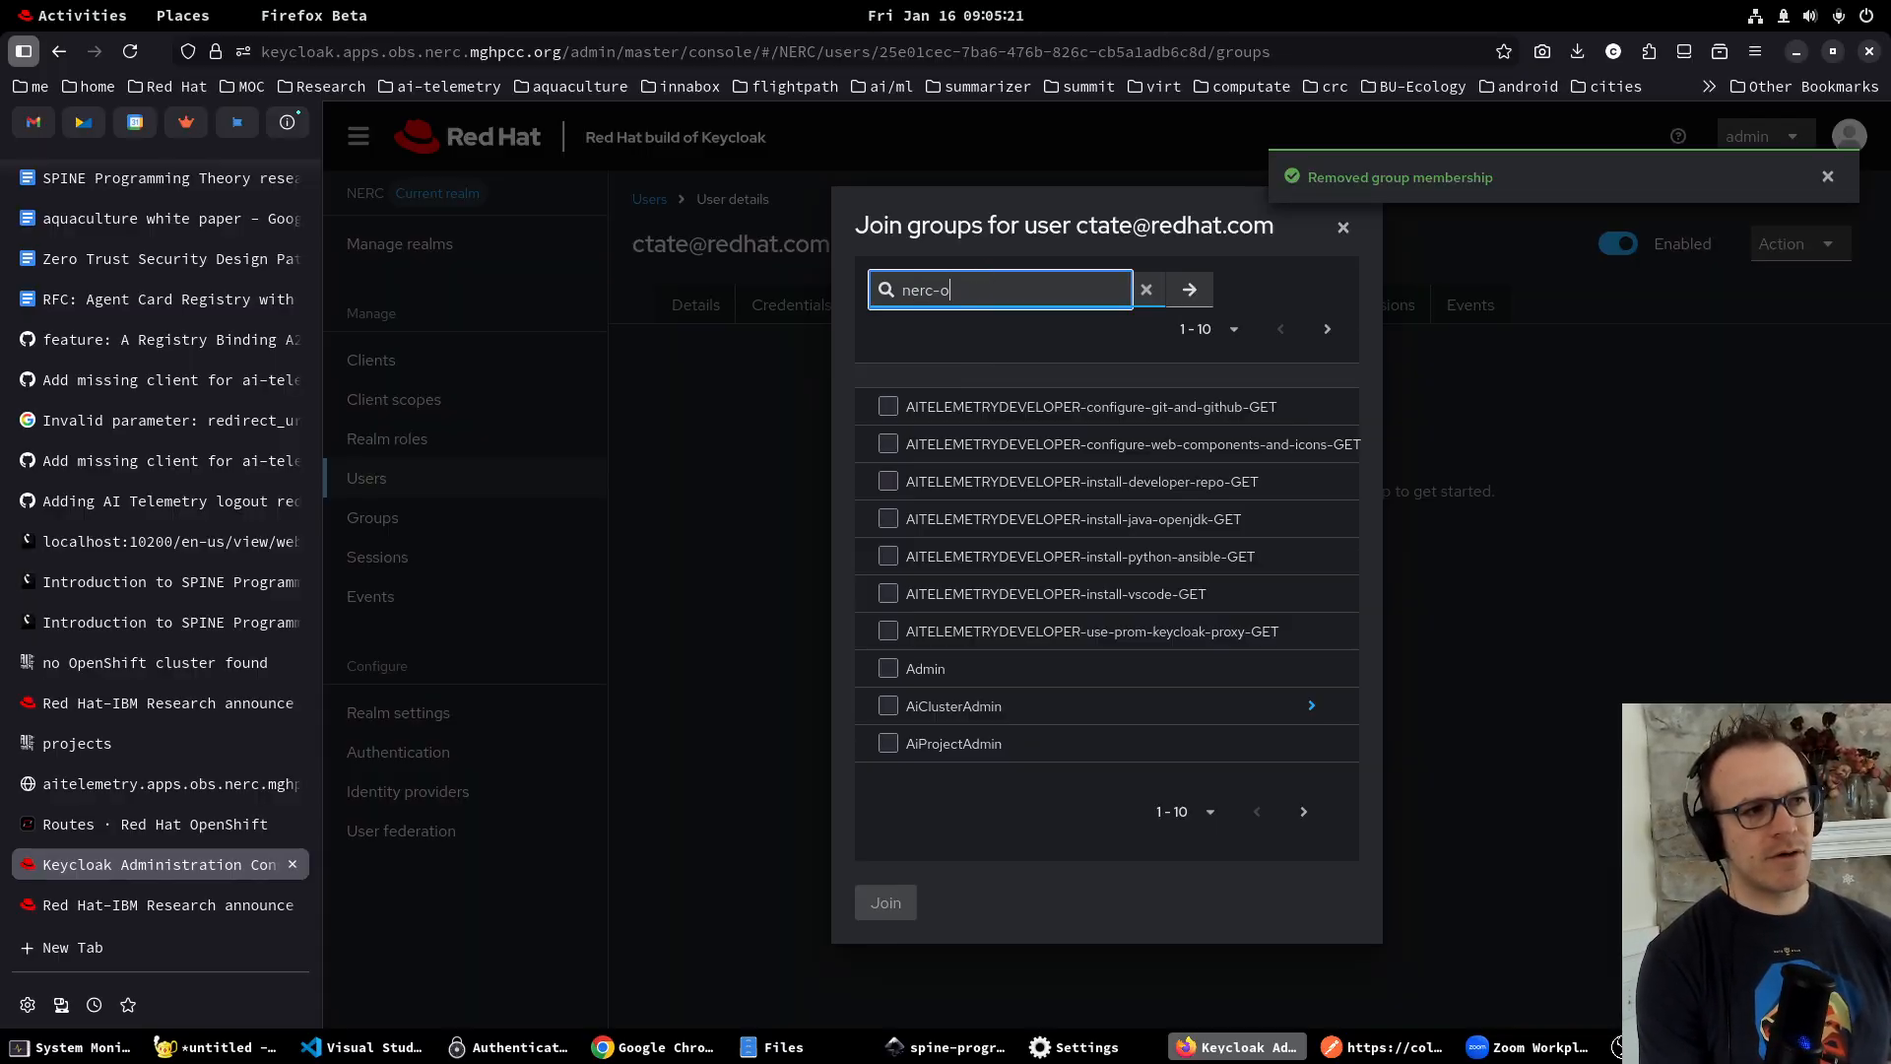
type("cp-prod")
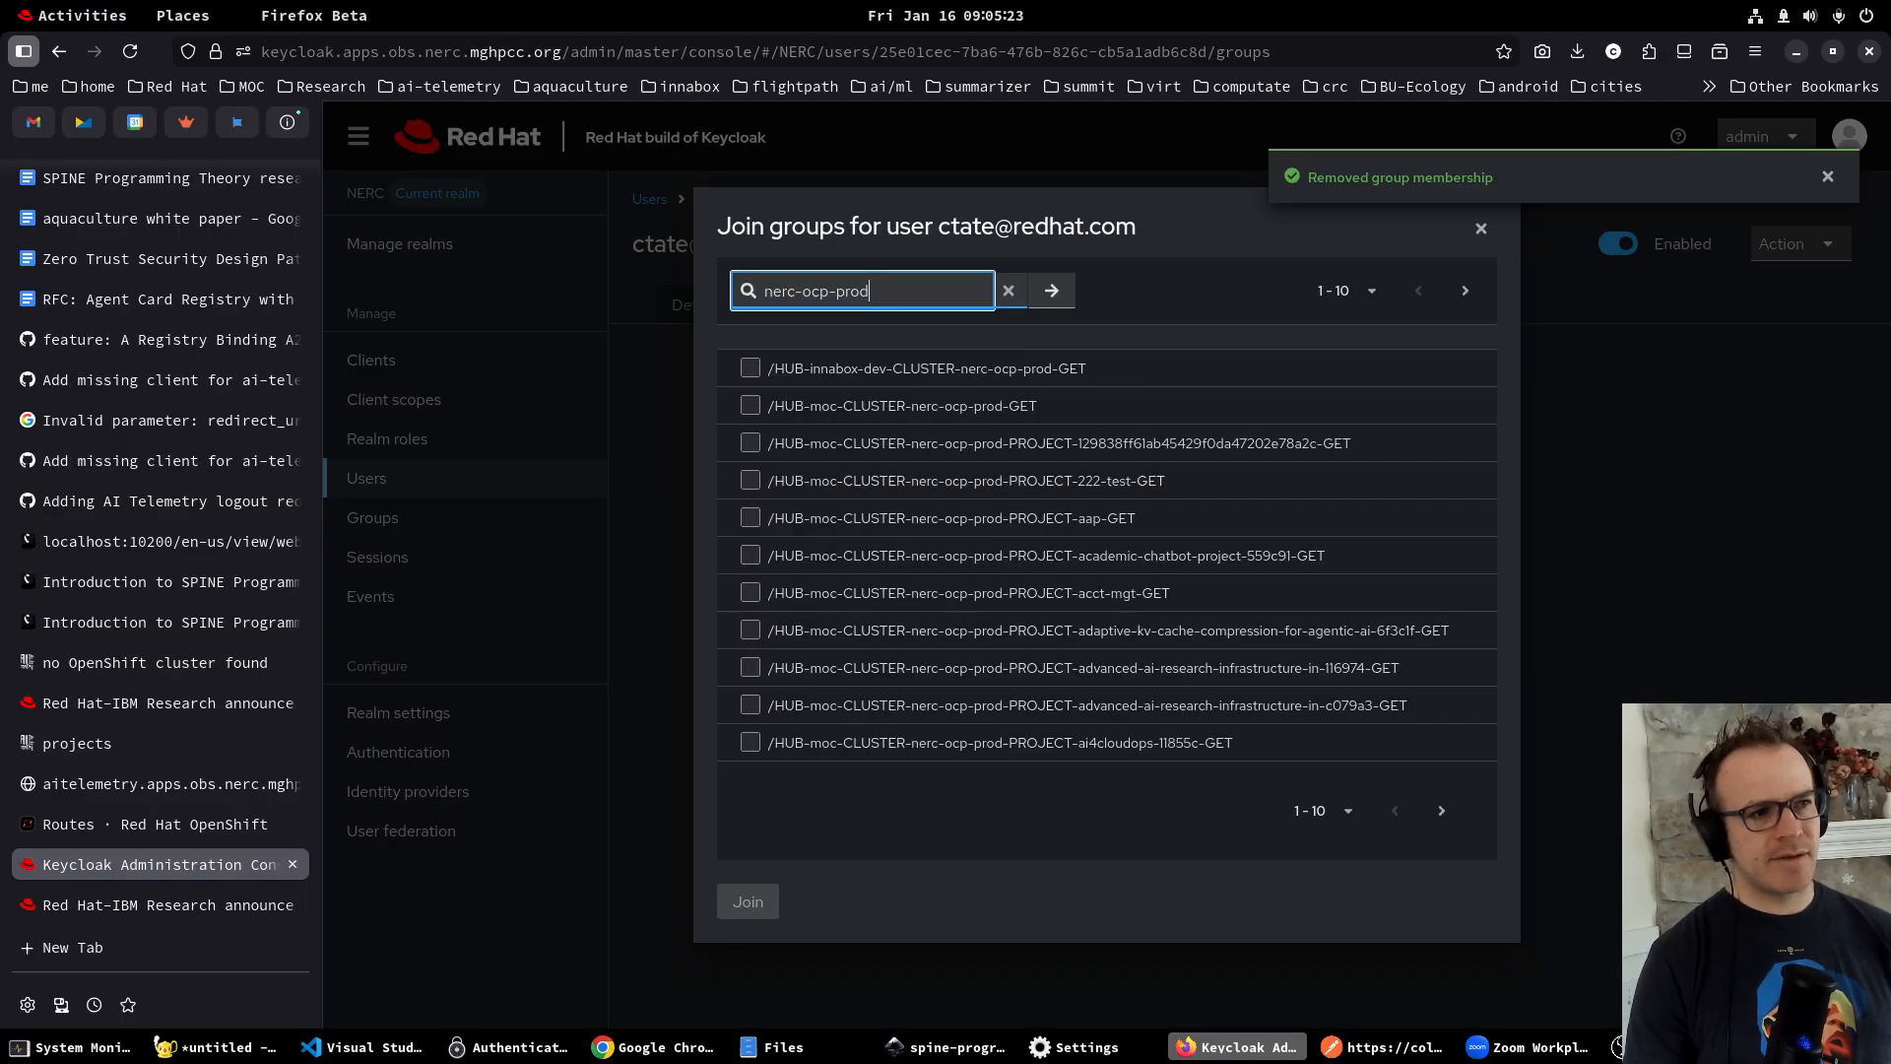
left_click(751, 405)
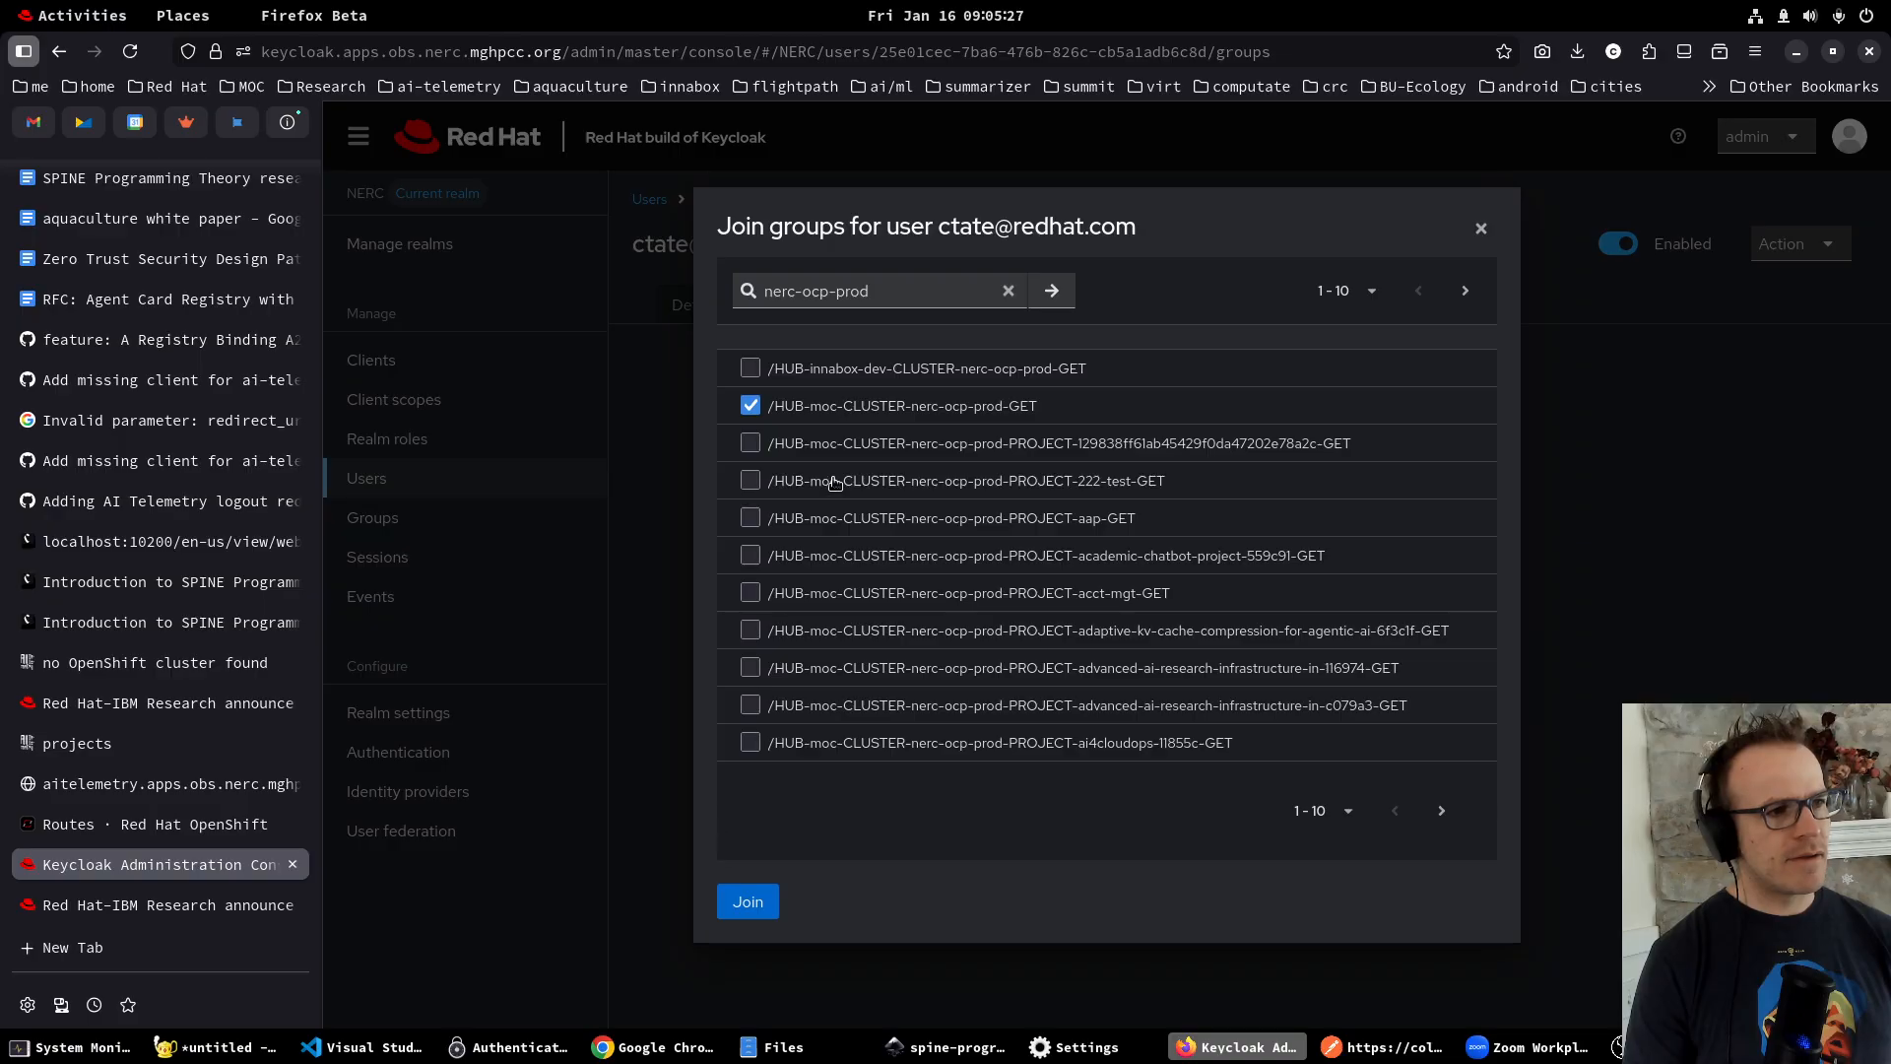
left_click(748, 902)
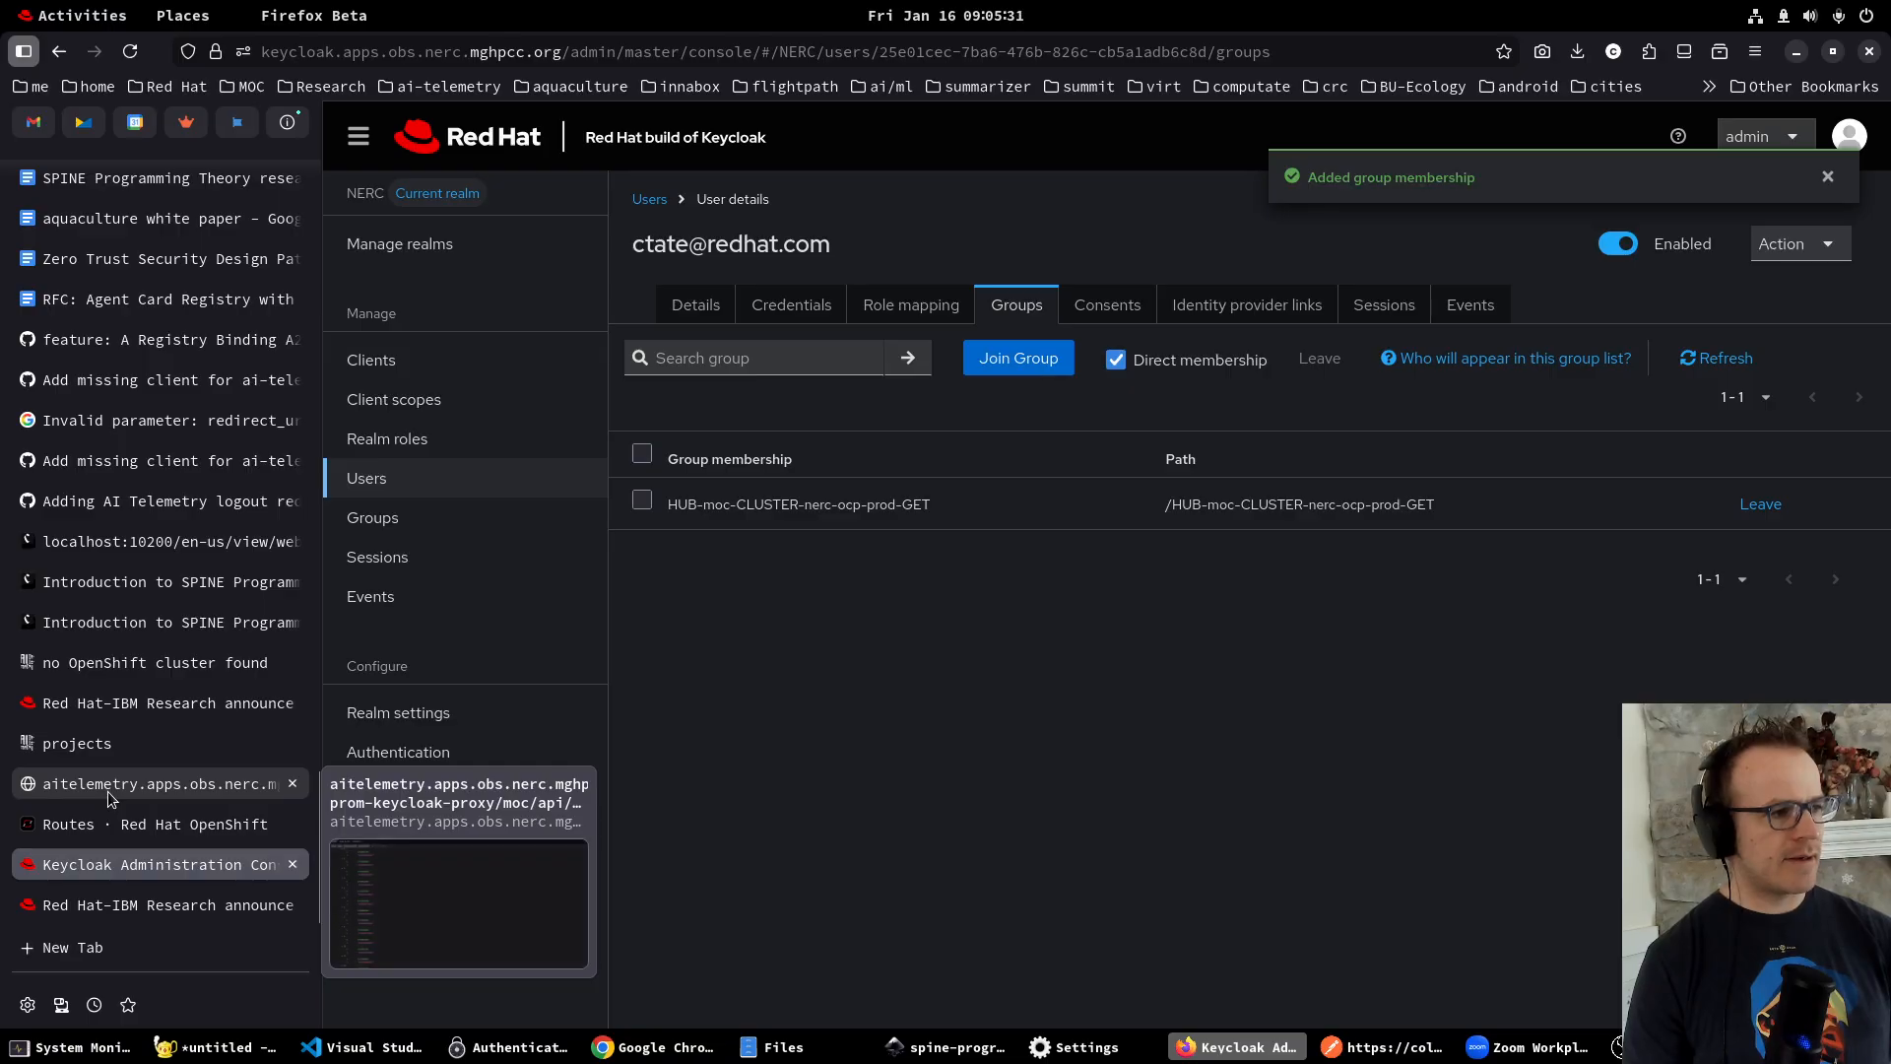
Reload the AI Telemetry projects list and highlight the total number of projects for the nerc-ocp-prod cluster member.
left_click(109, 745)
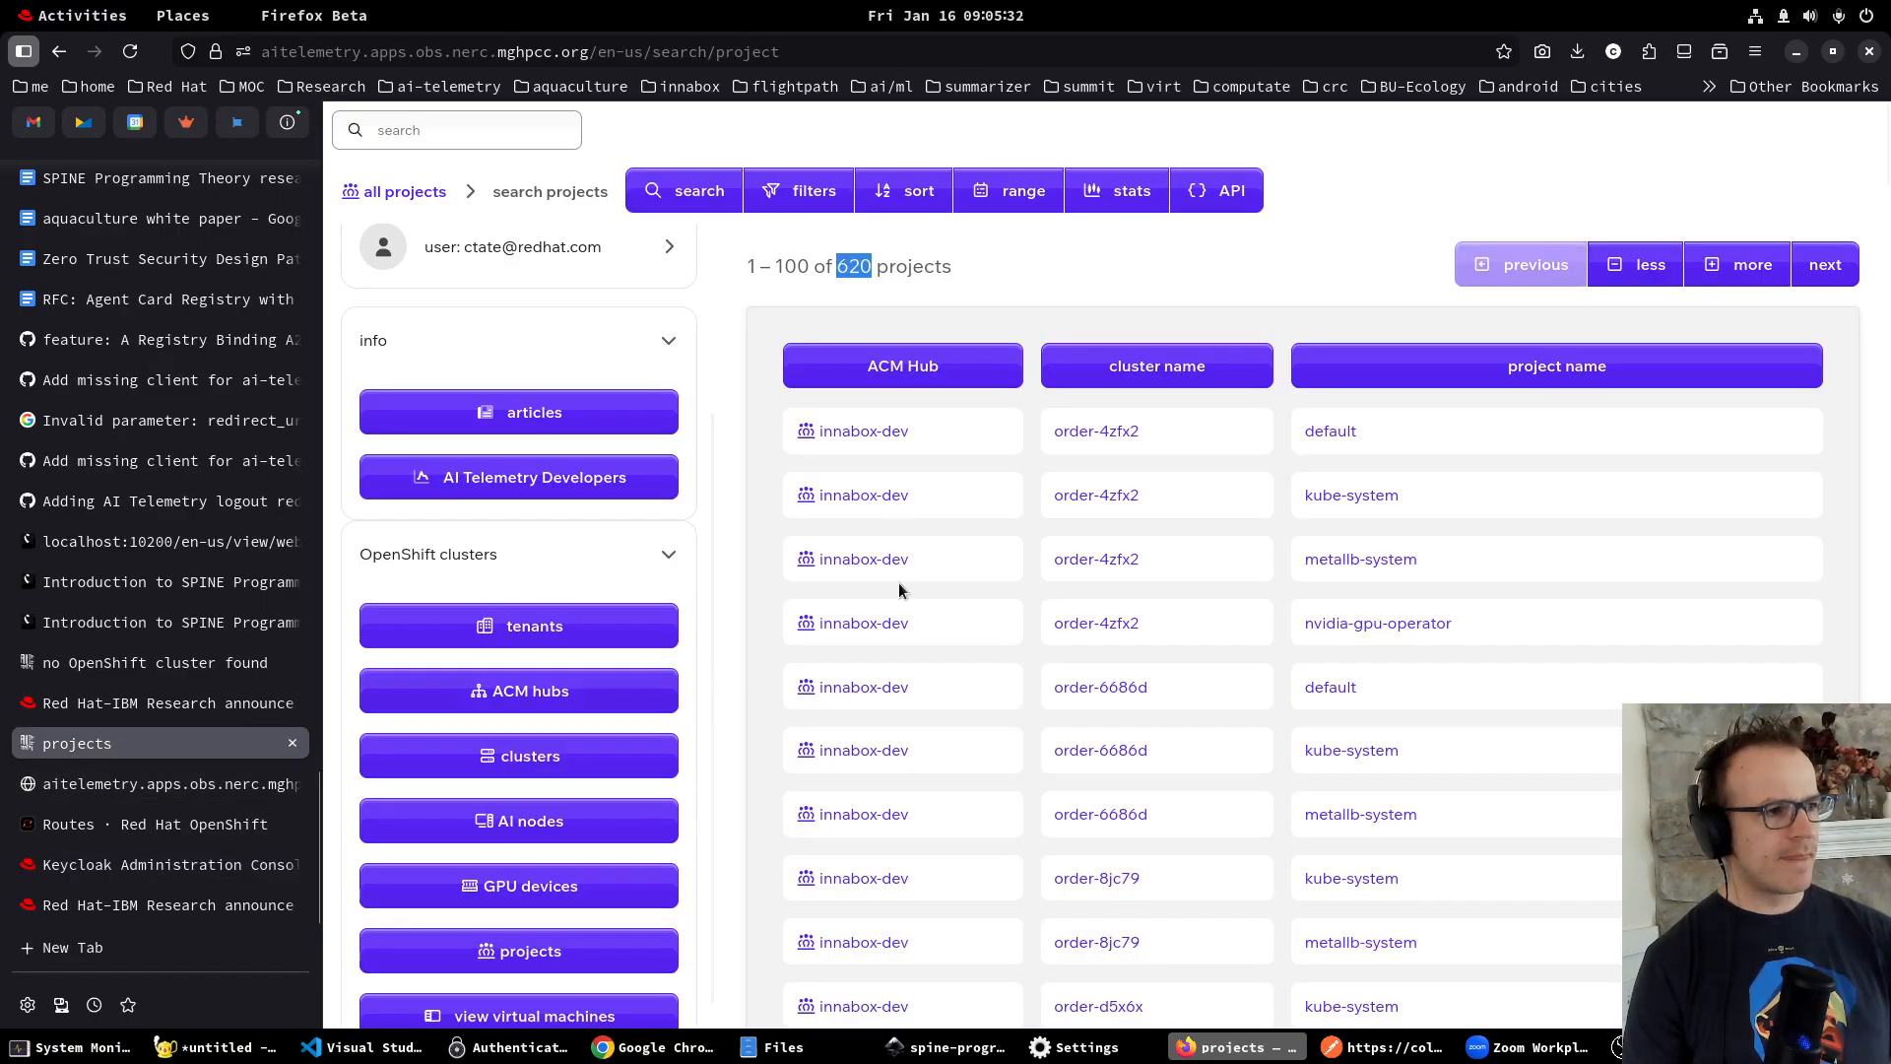
double_click(847, 268)
key("ctrl+r")
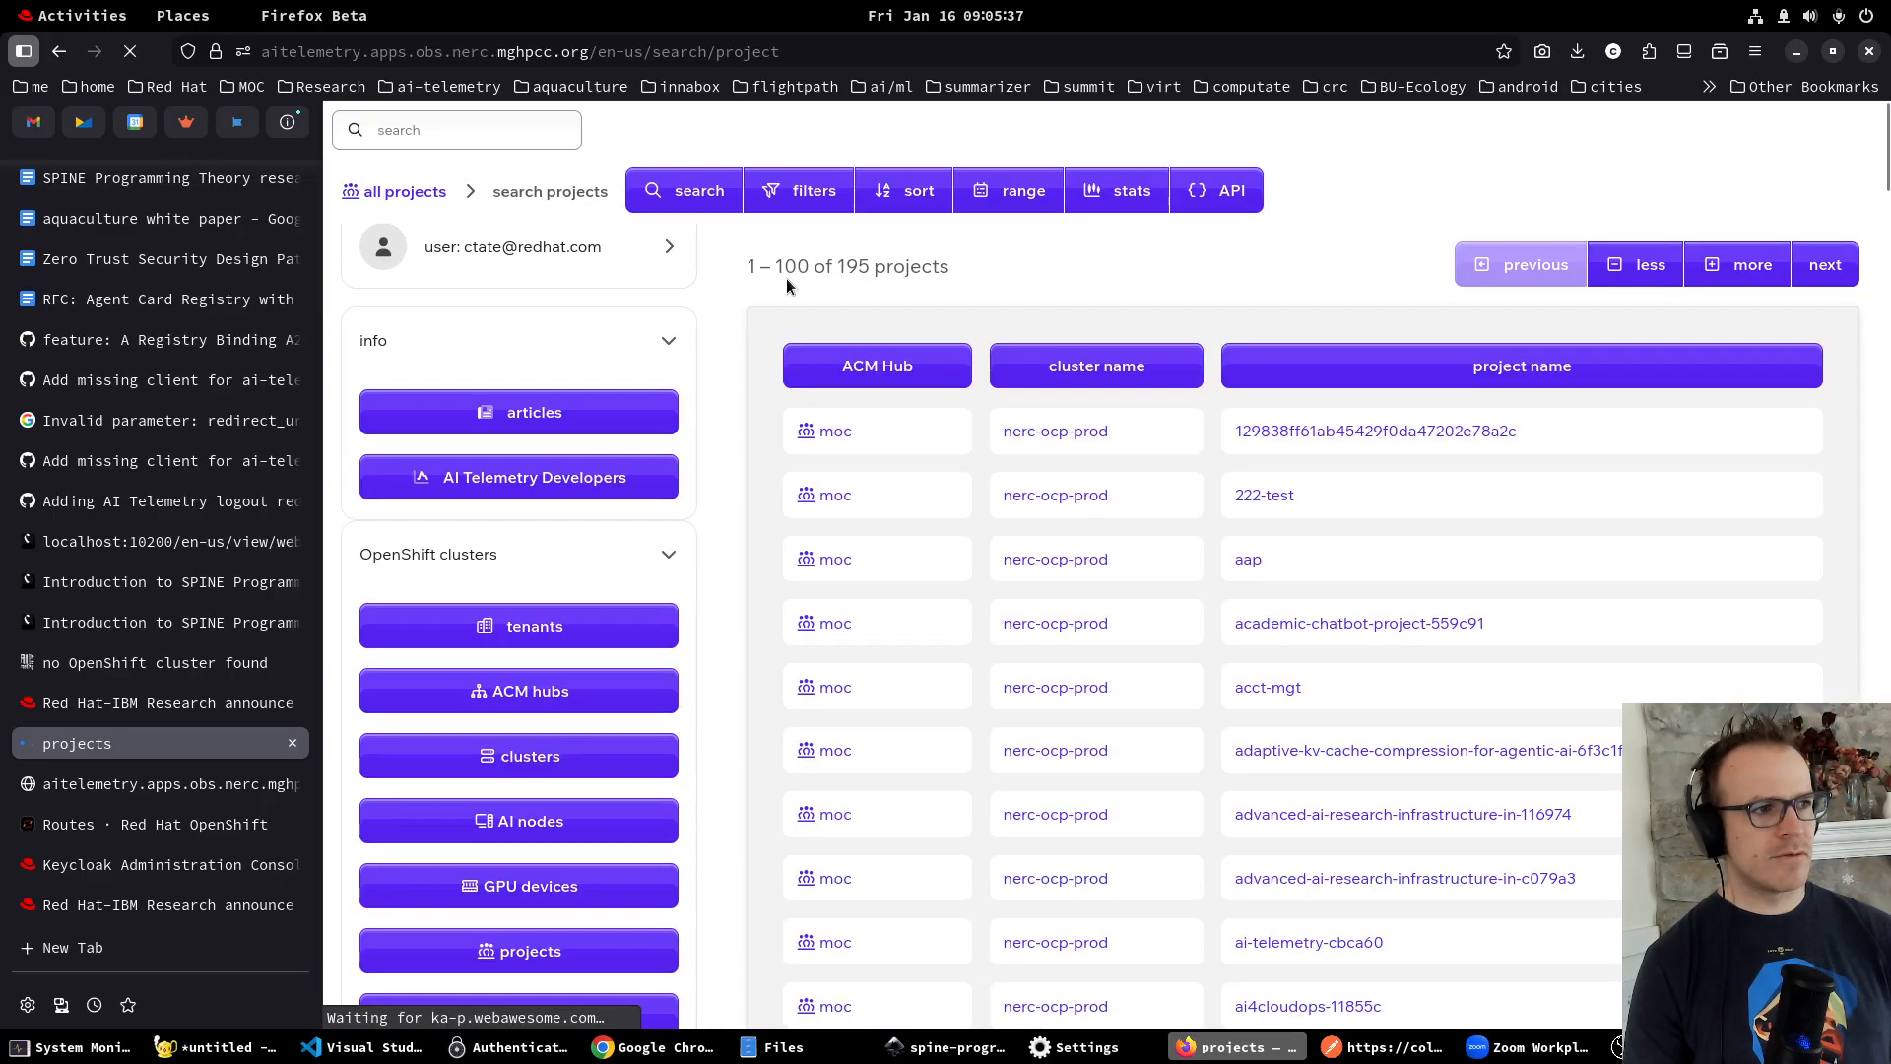
left_click_drag(836, 268, 864, 268)
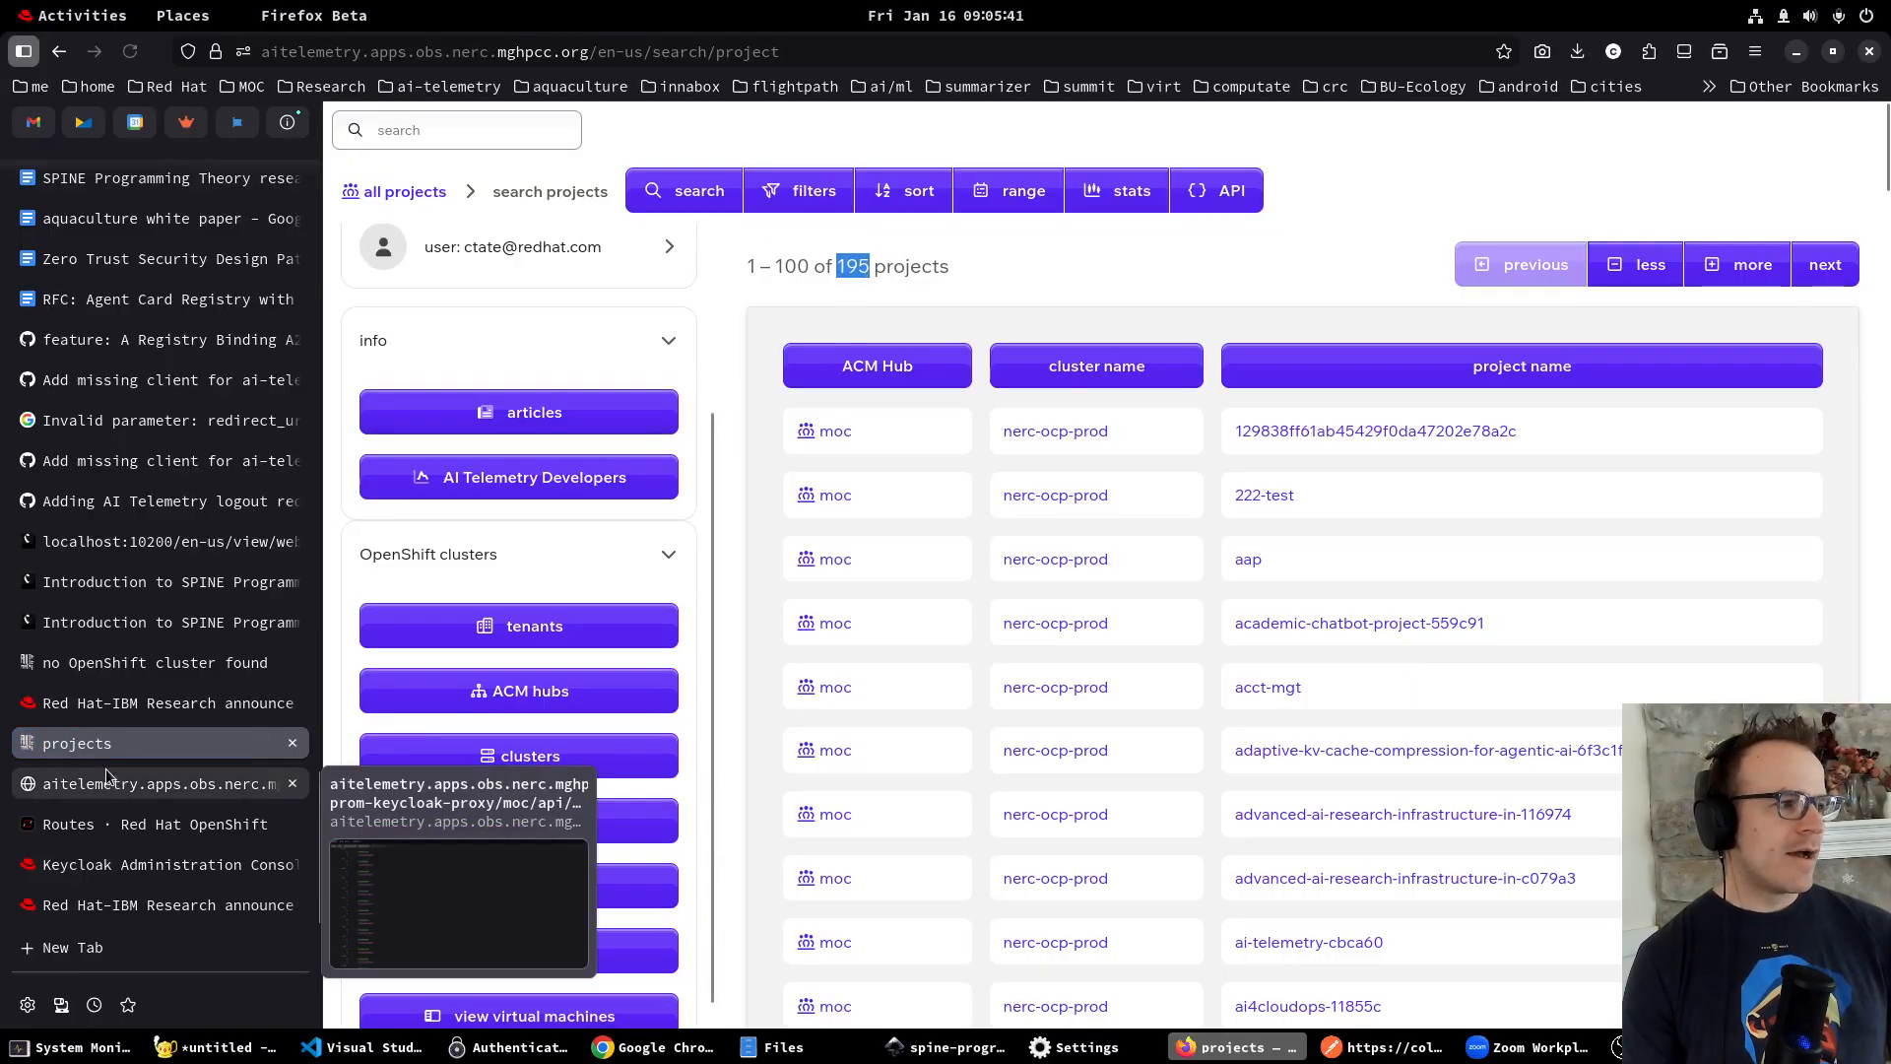
Switch back to the Keycloak console and remove the user from the HUB-moc-CLUSTER-nerc-ocp-prod-GET group.
mouse_move(104, 833)
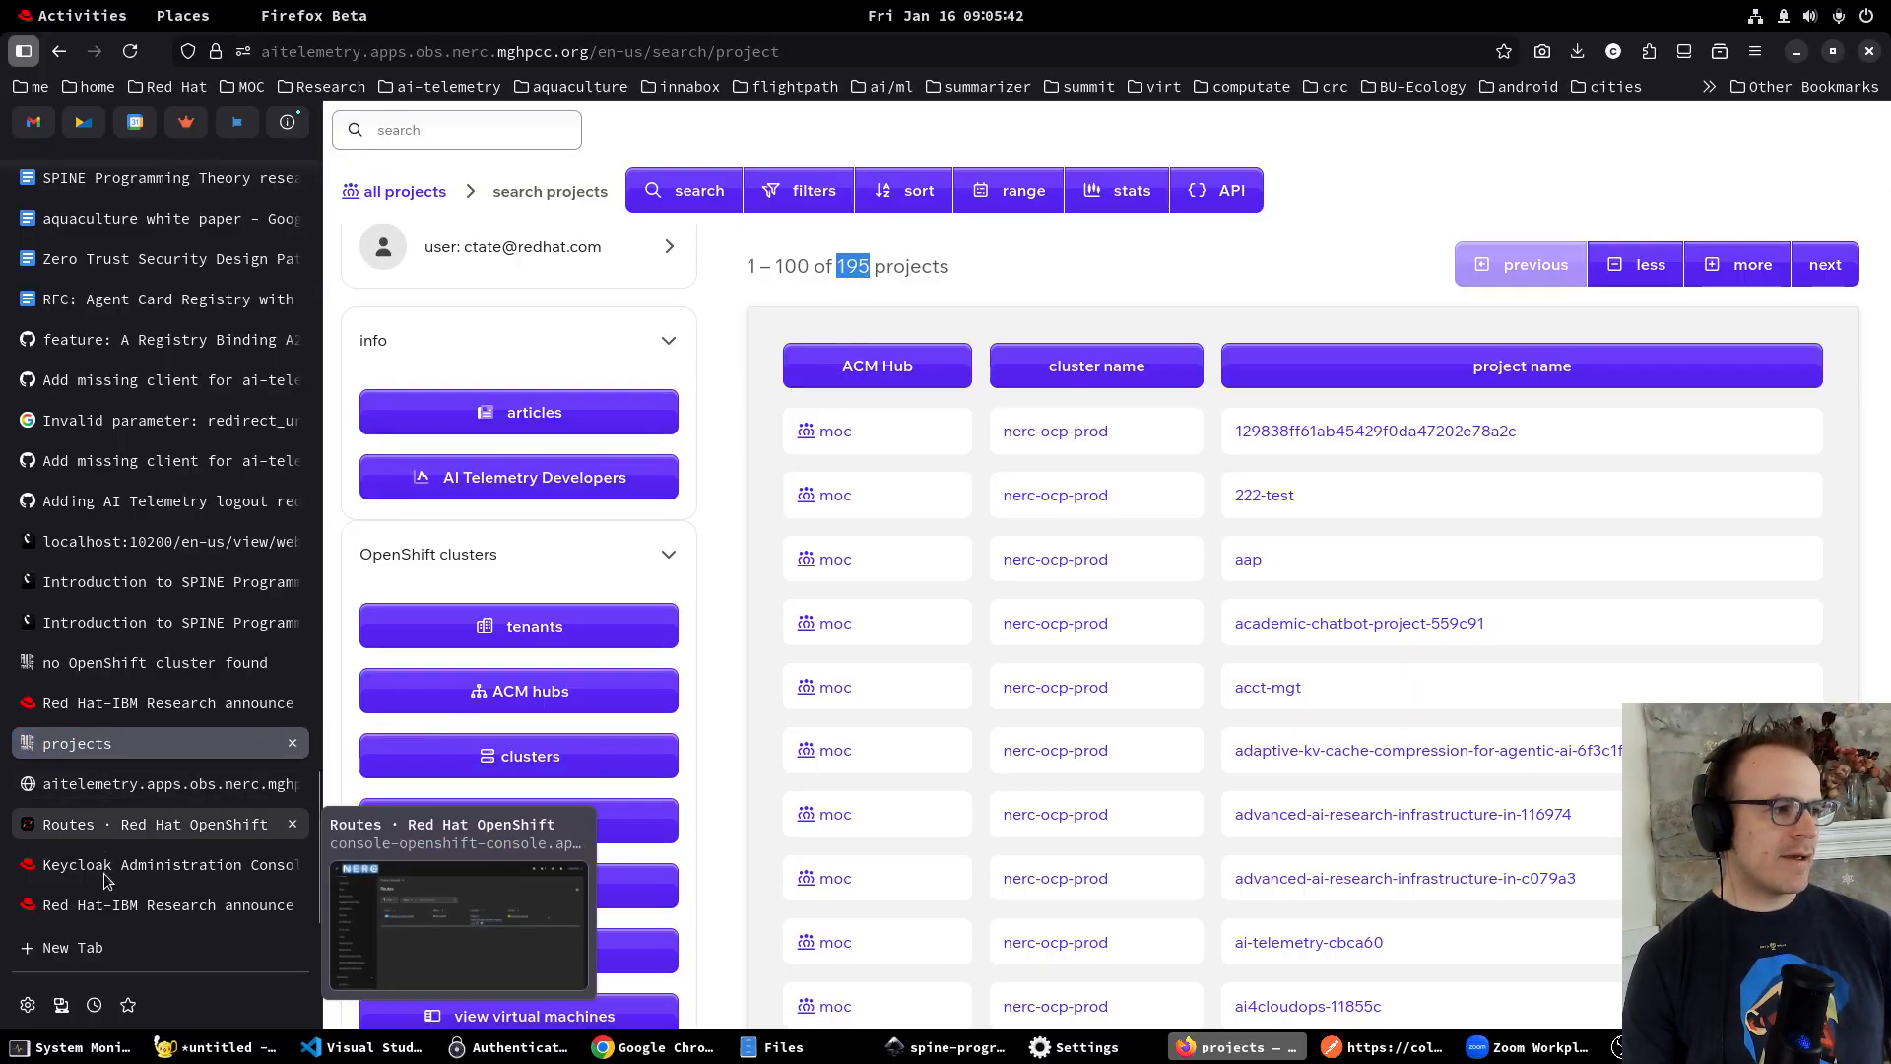
left_click(110, 865)
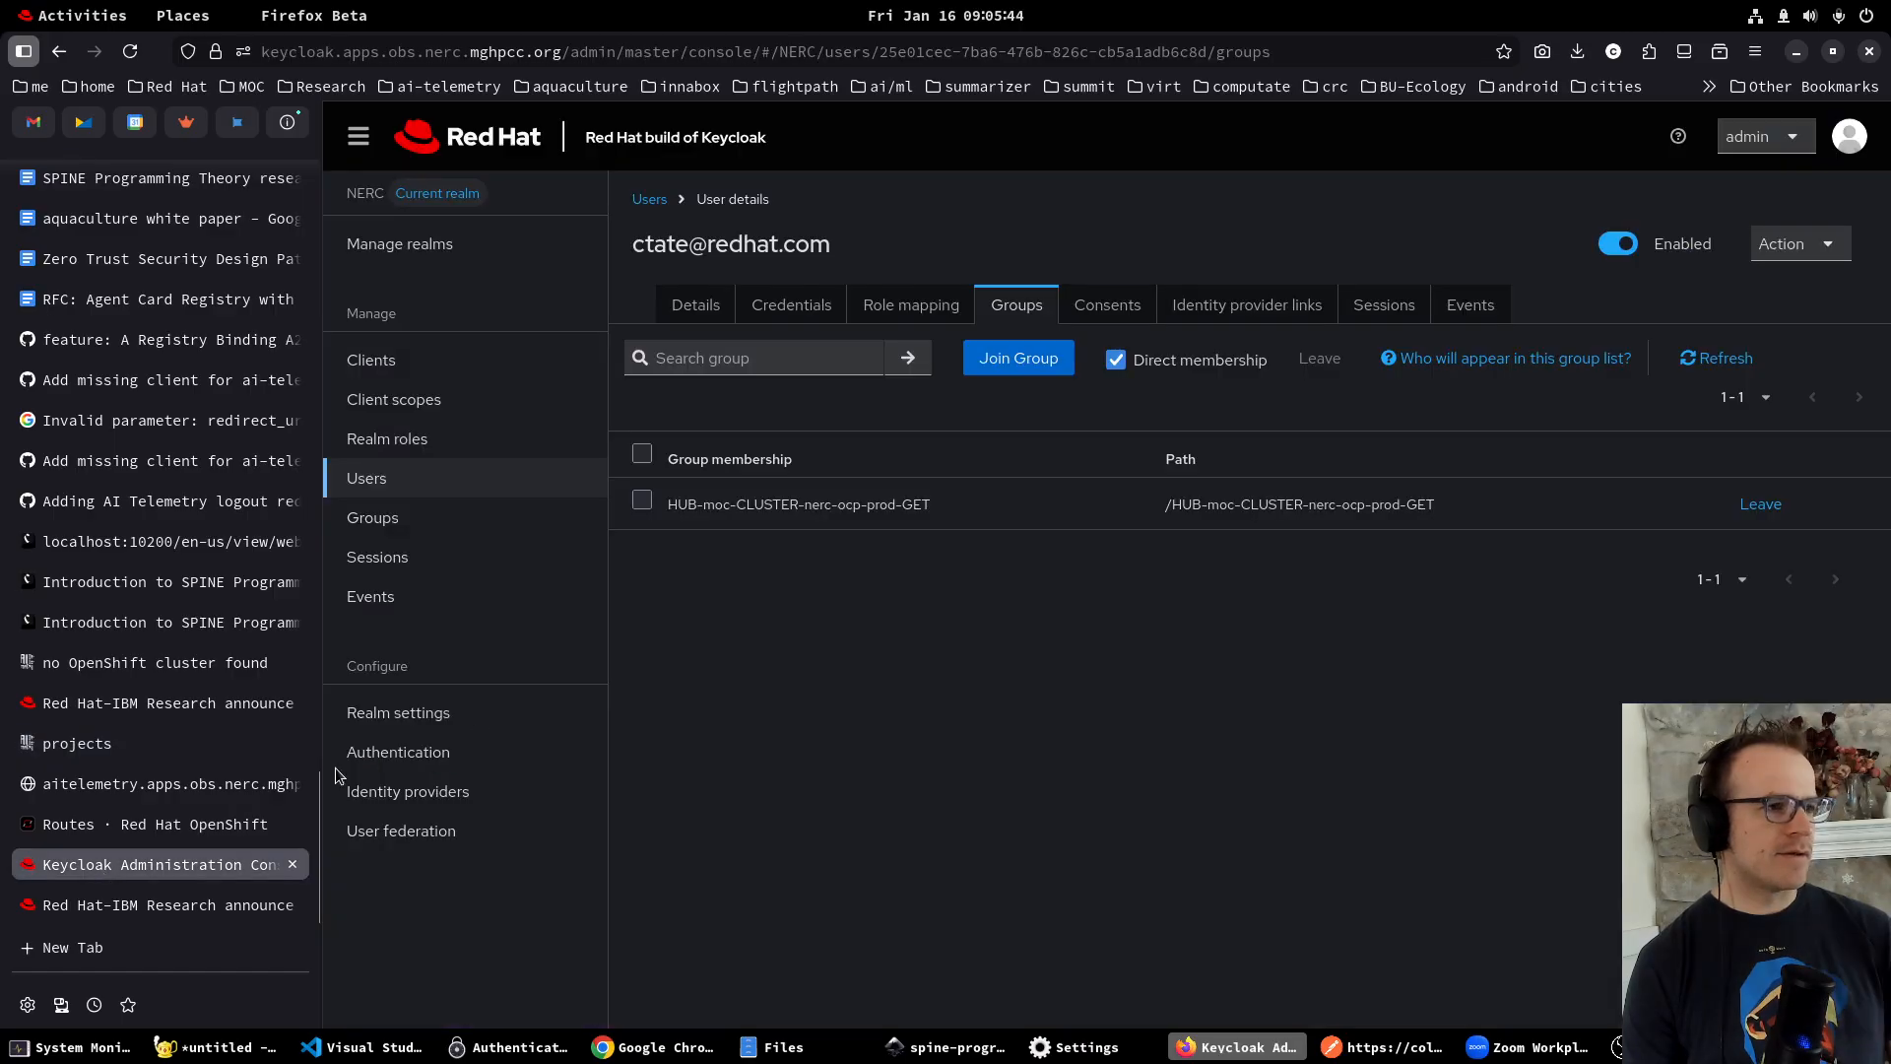
left_click(1773, 509)
left_click(924, 627)
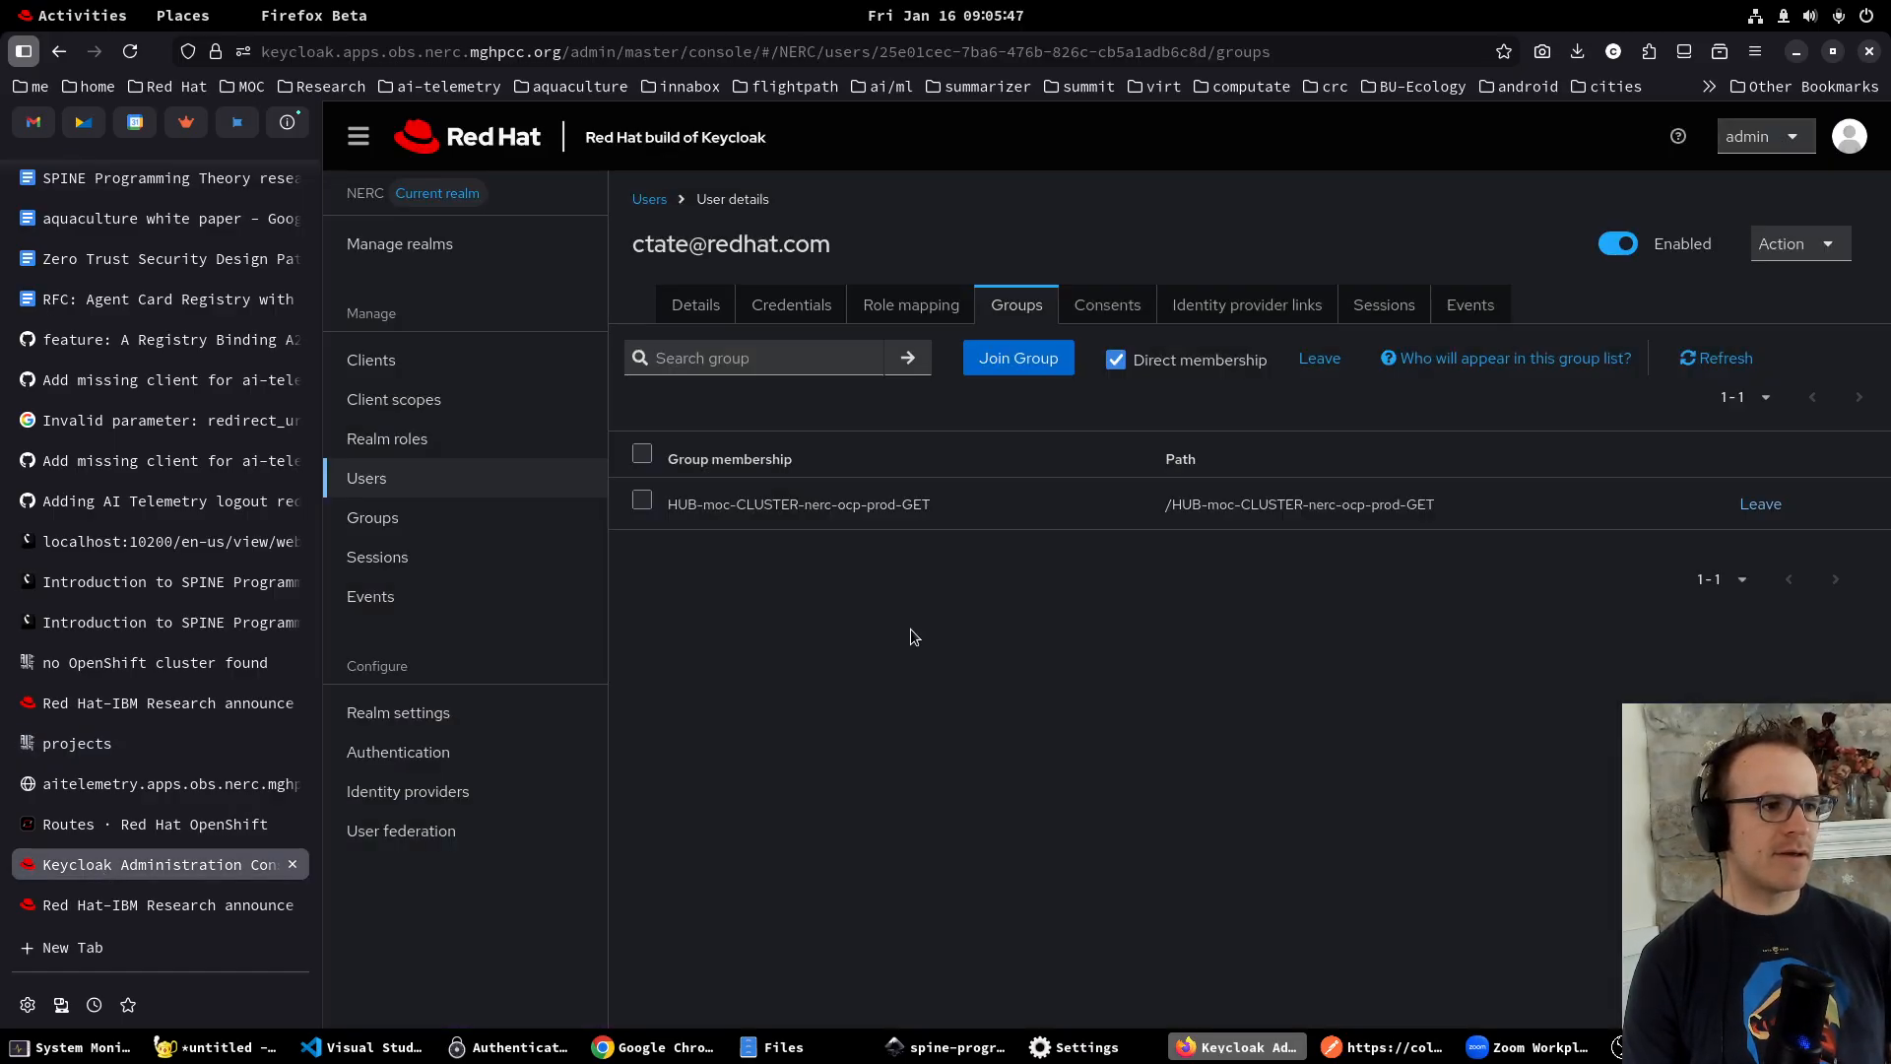
Search the available groups for HUB-moc and add the user to the HUB-HUB-moc-GET group.
left_click(1207, 554)
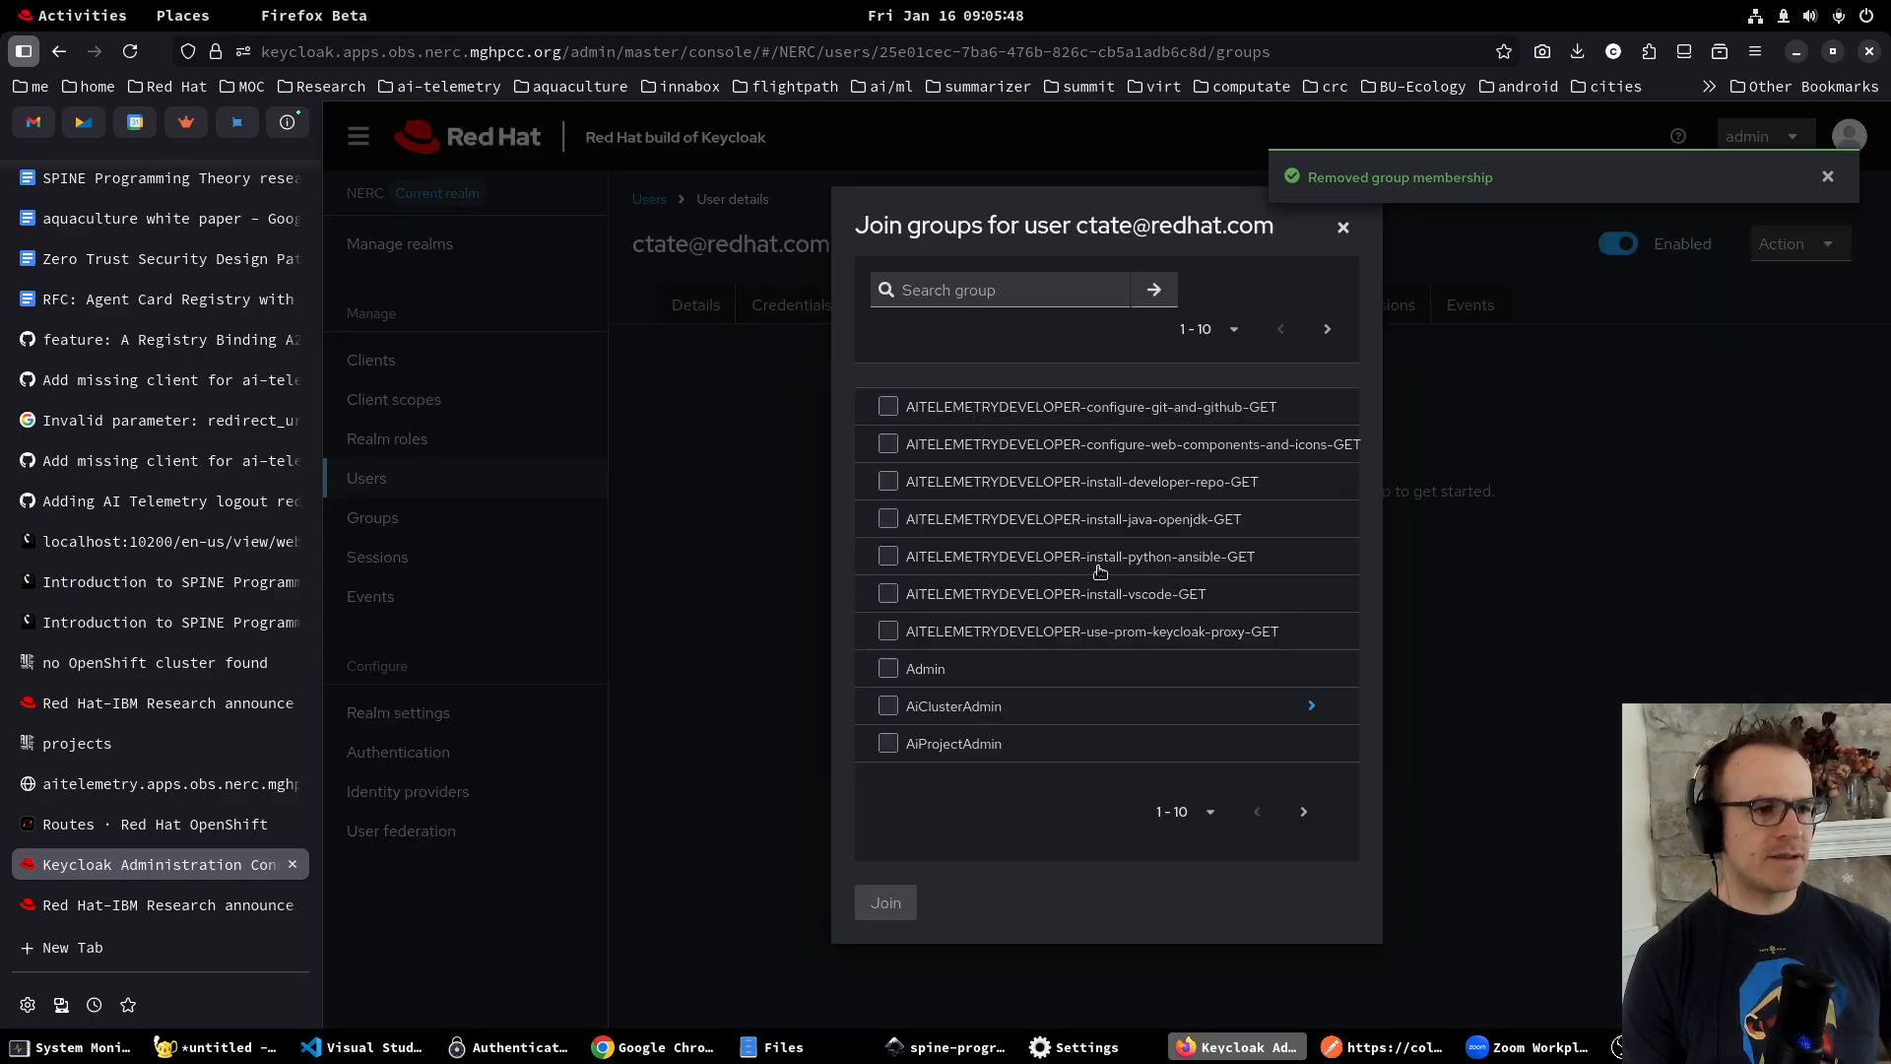
left_click(1016, 294)
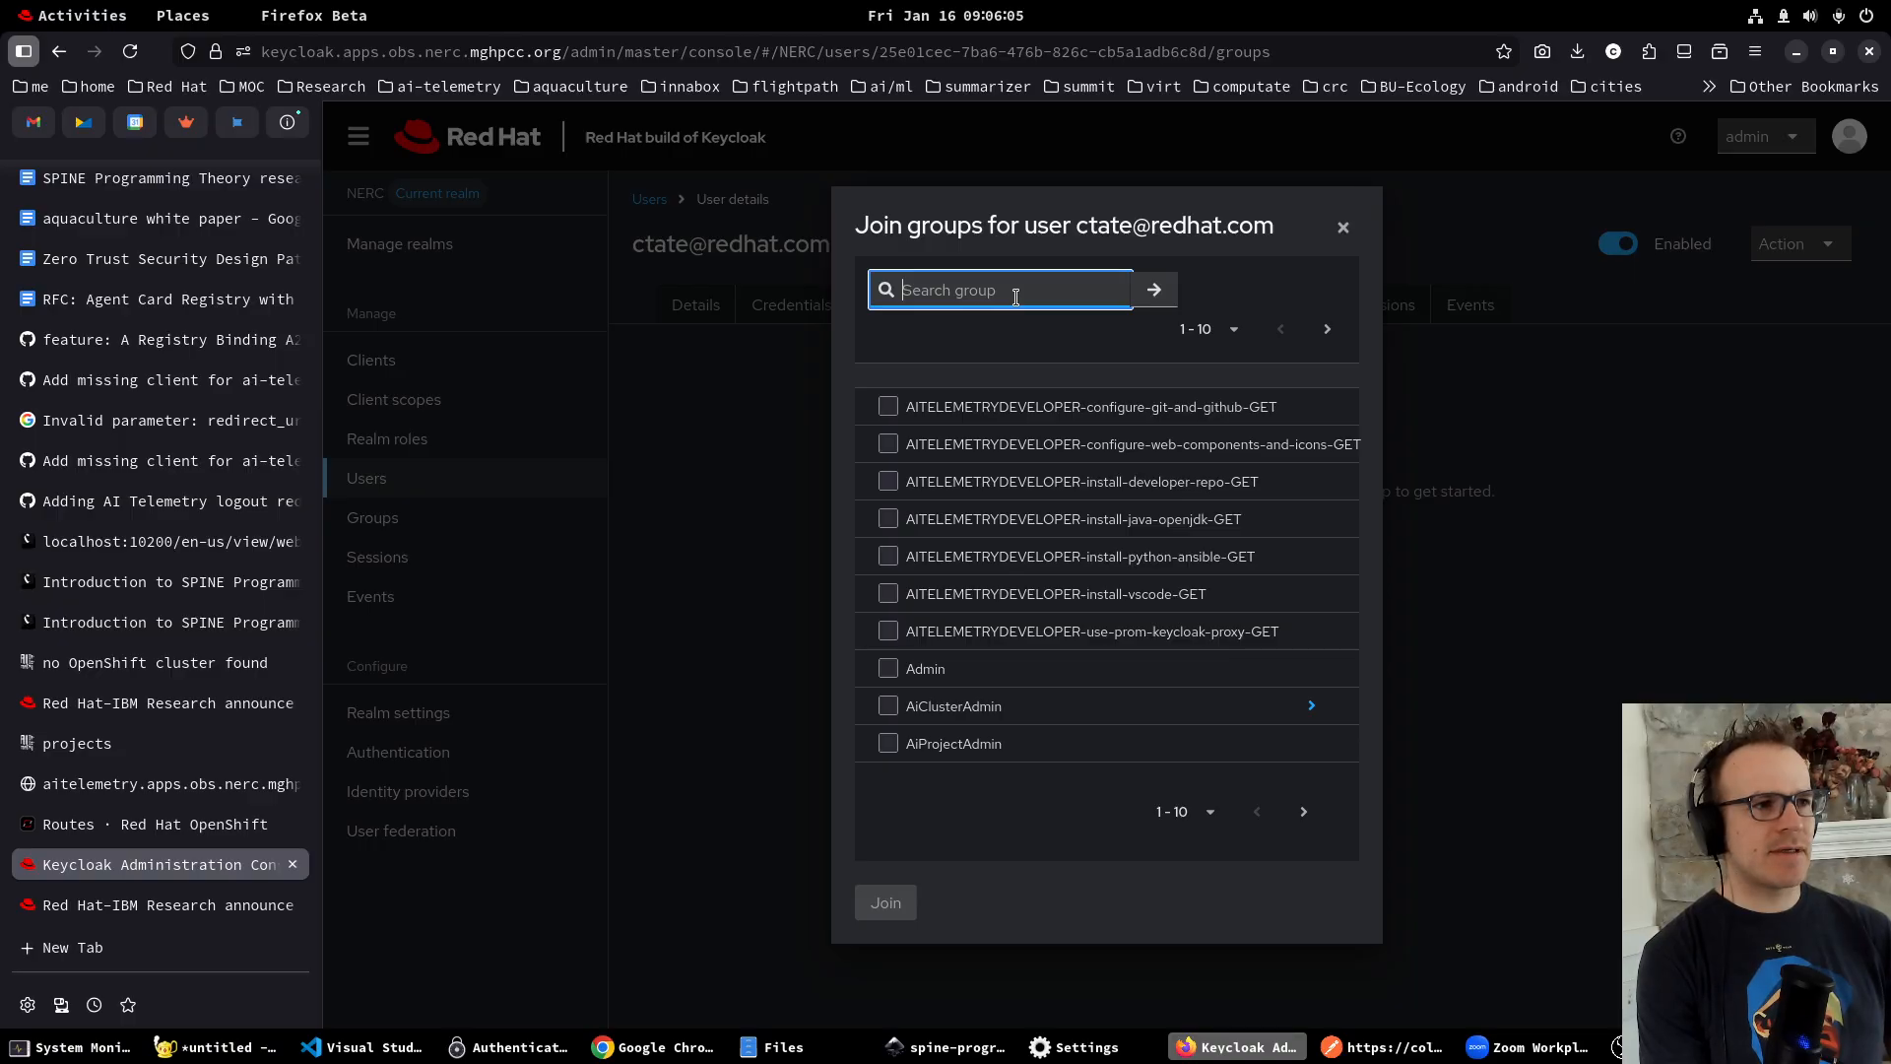
type("Hub")
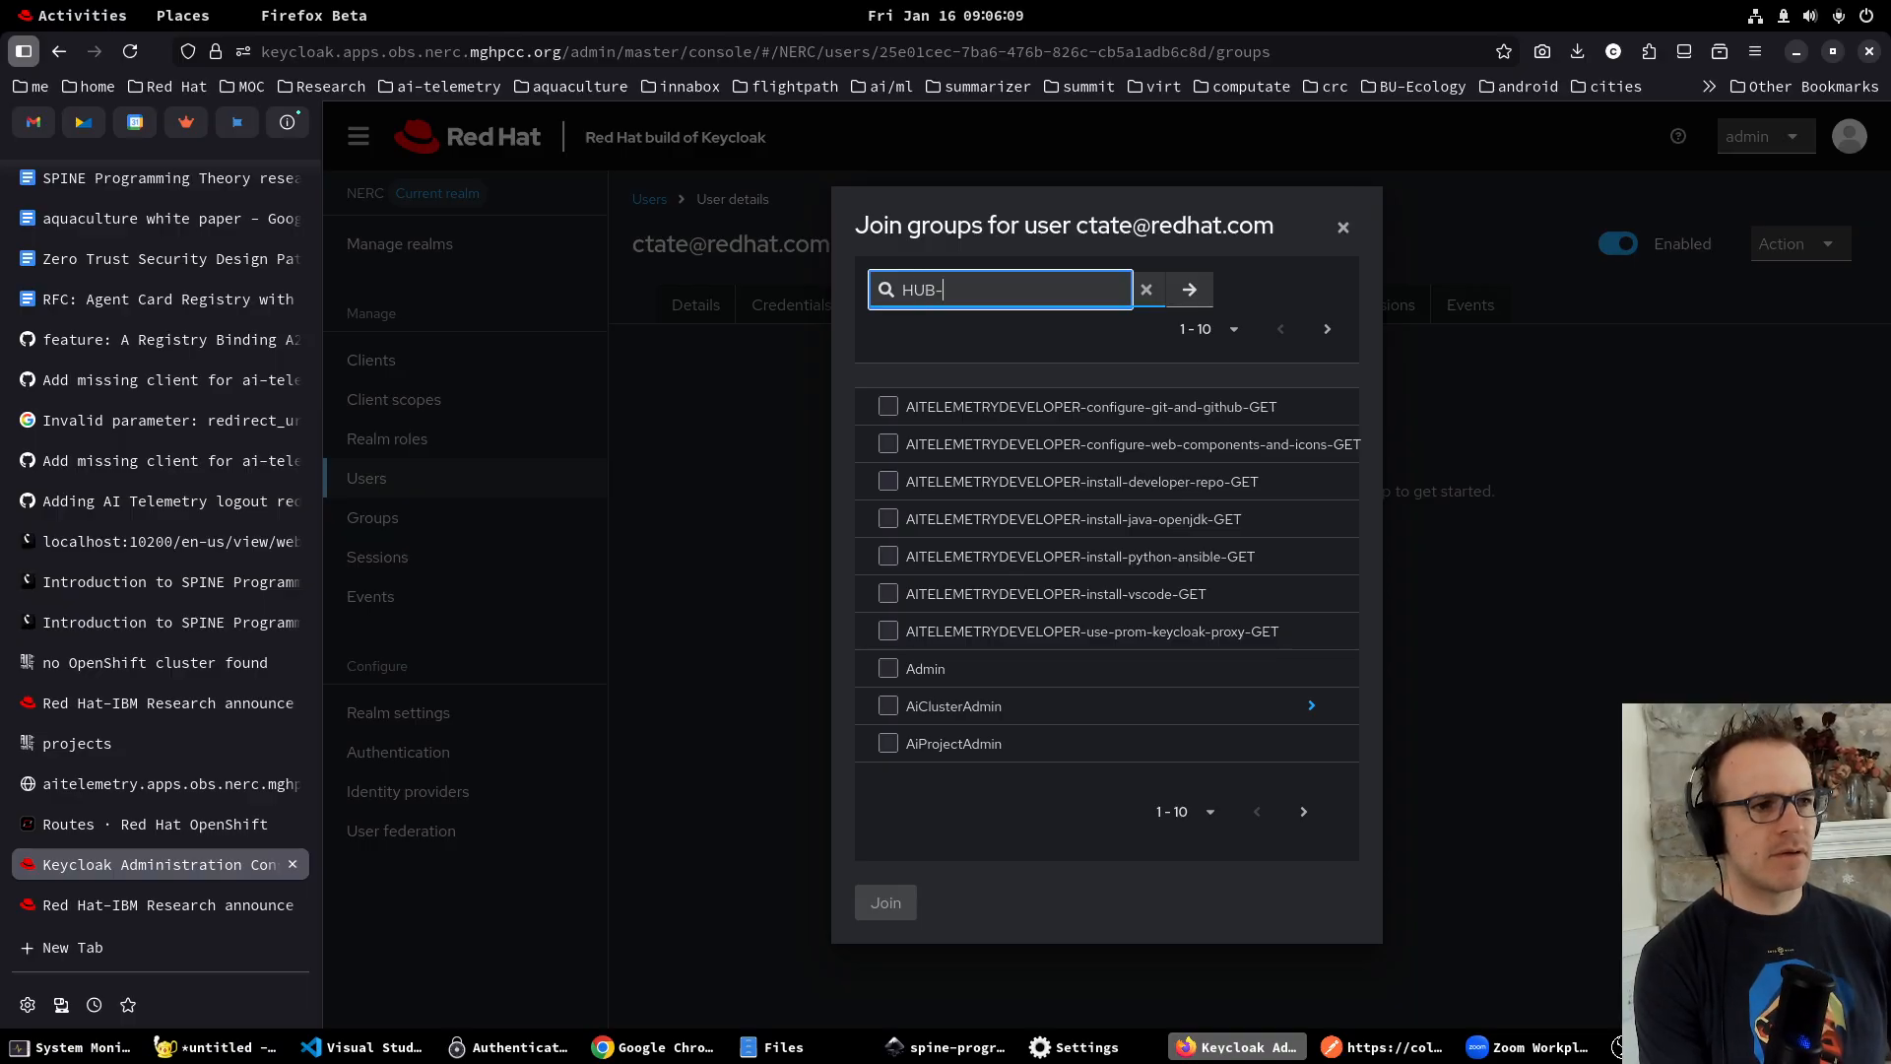
type("-moc")
key("Return")
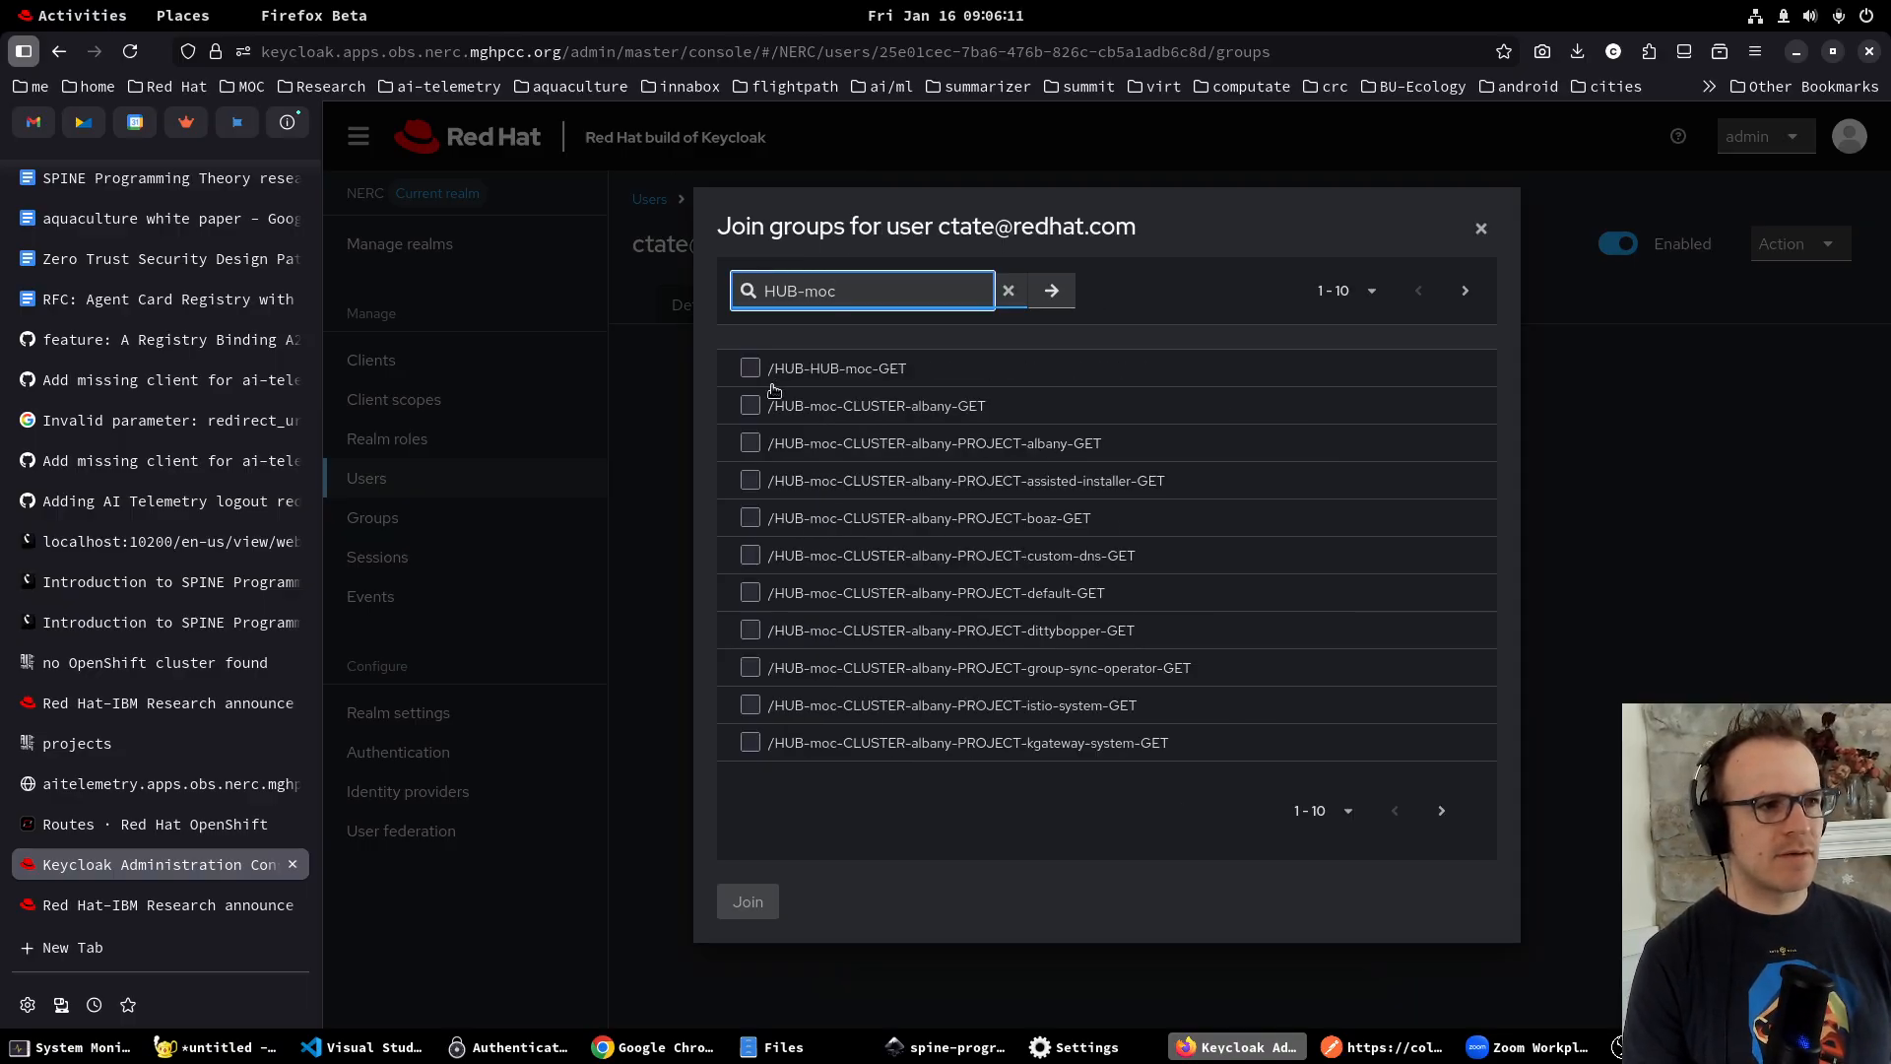
left_click(750, 378)
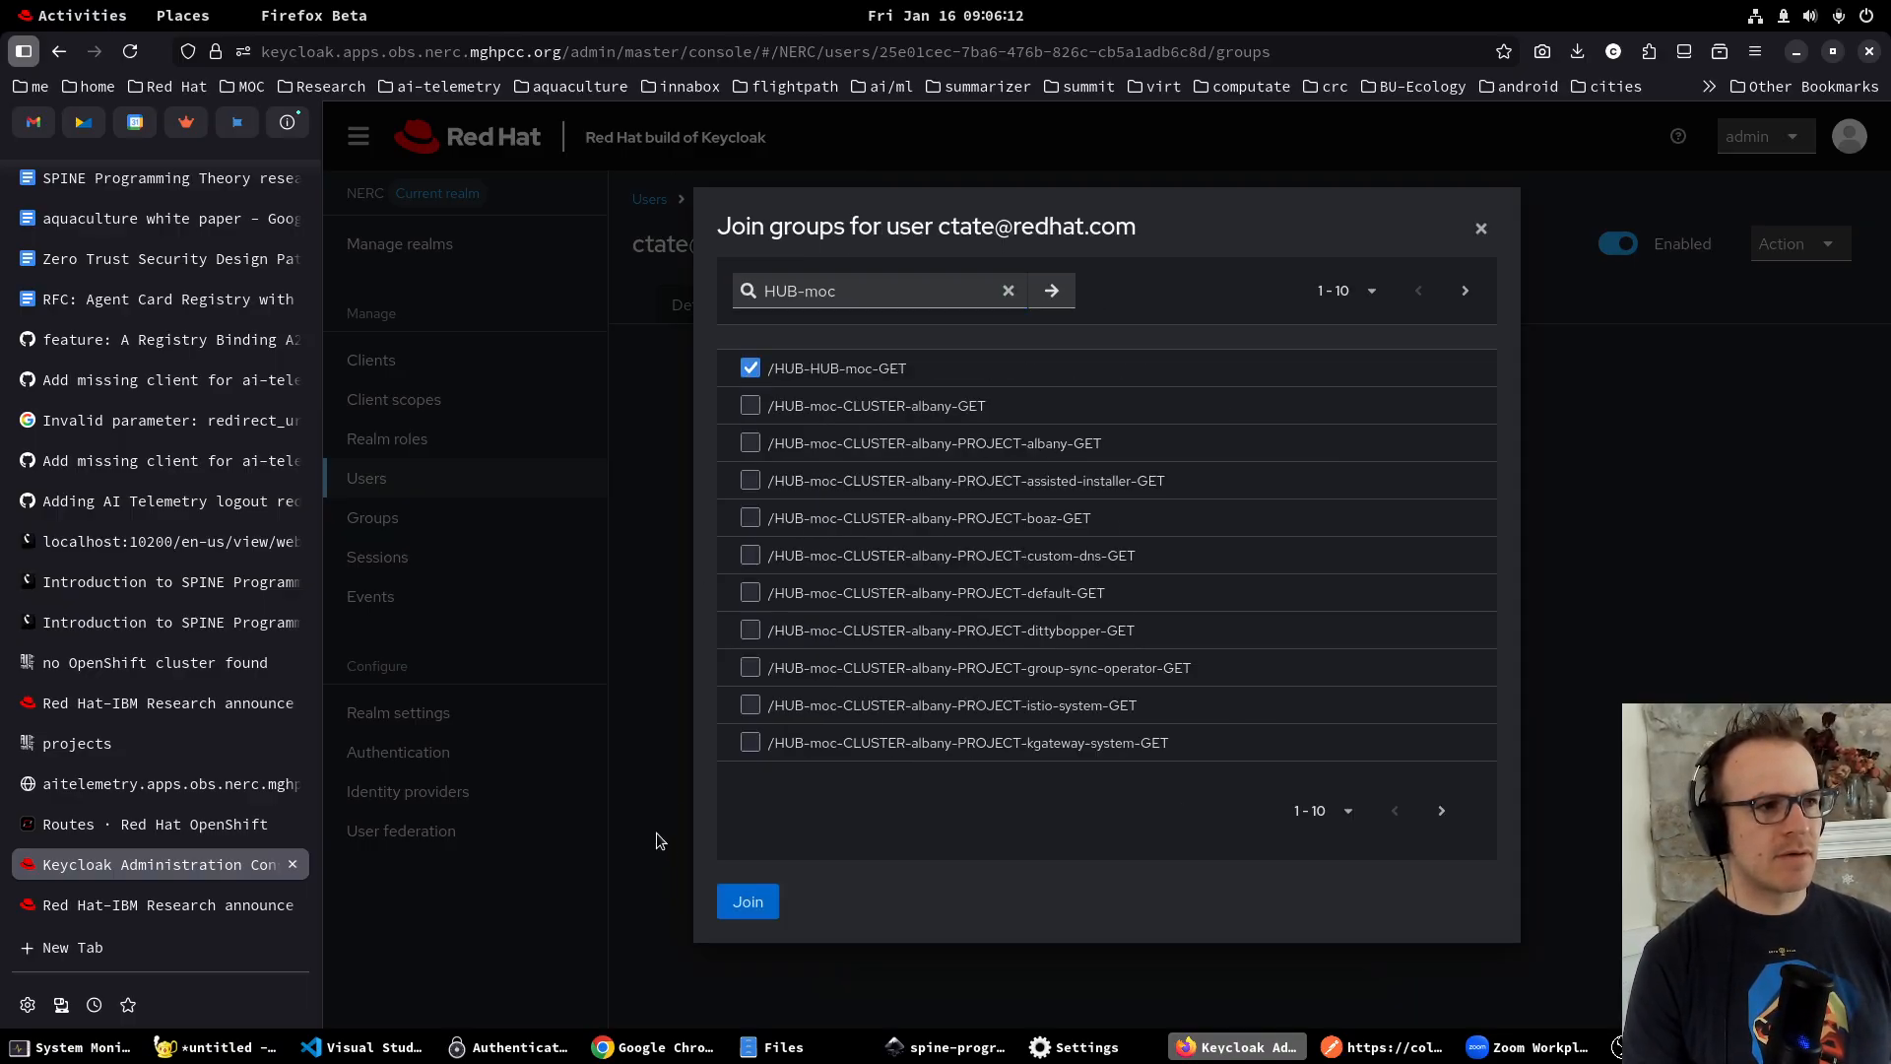
left_click(732, 908)
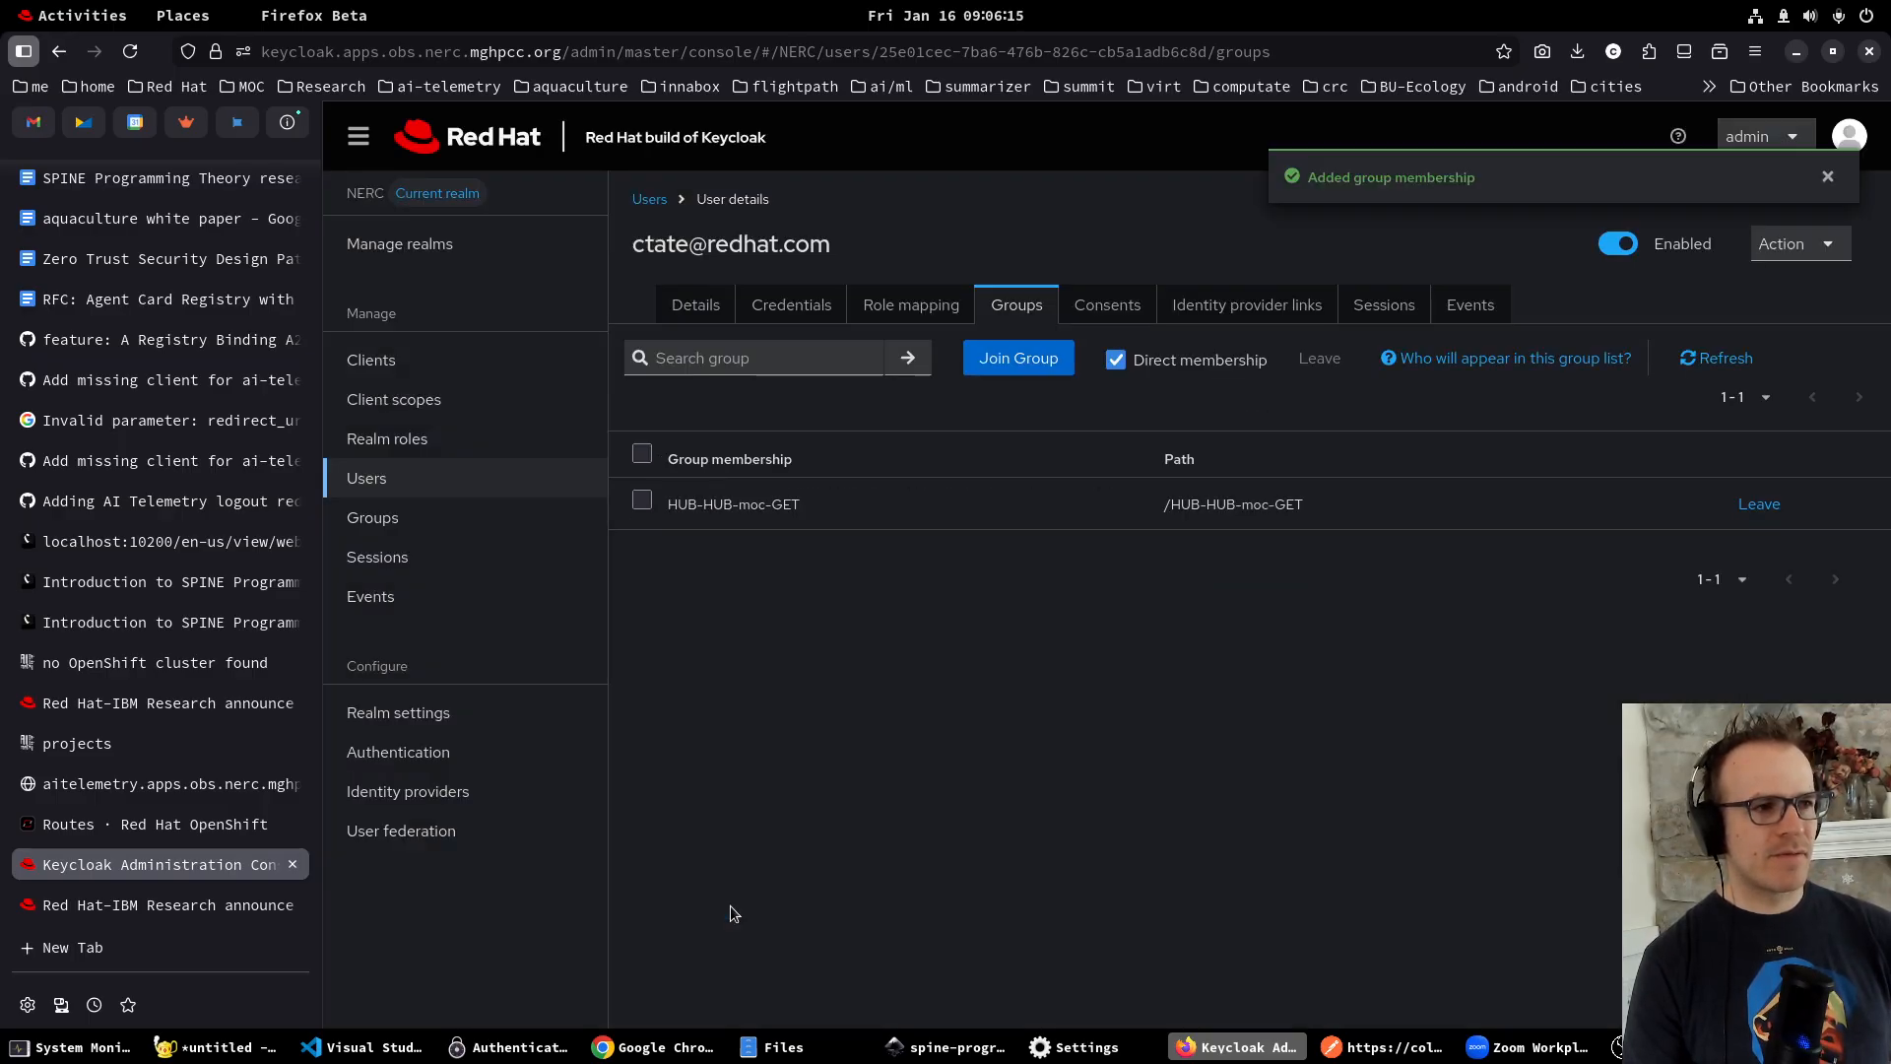
Reload the AI Telemetry projects list to check which projects the HUB-HUB-moc-GET member can access.
left_click(88, 786)
left_click(108, 755)
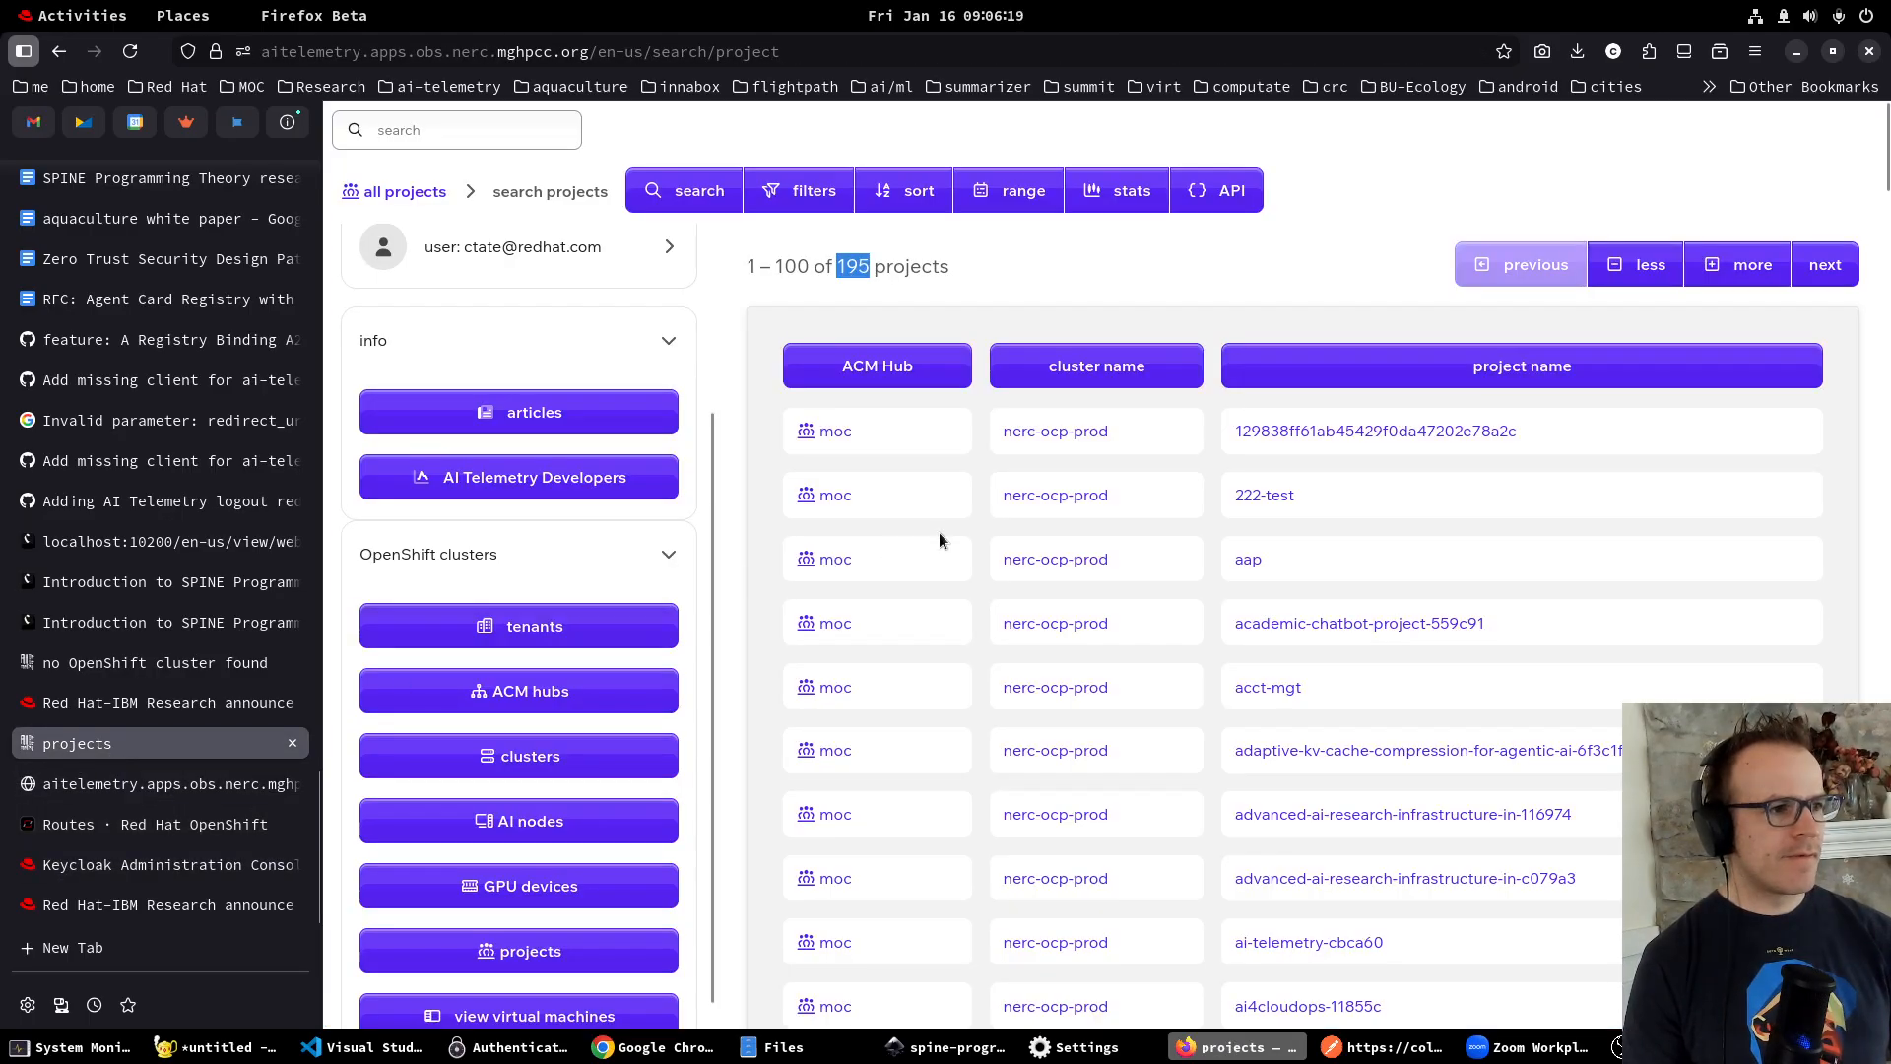
key("F5")
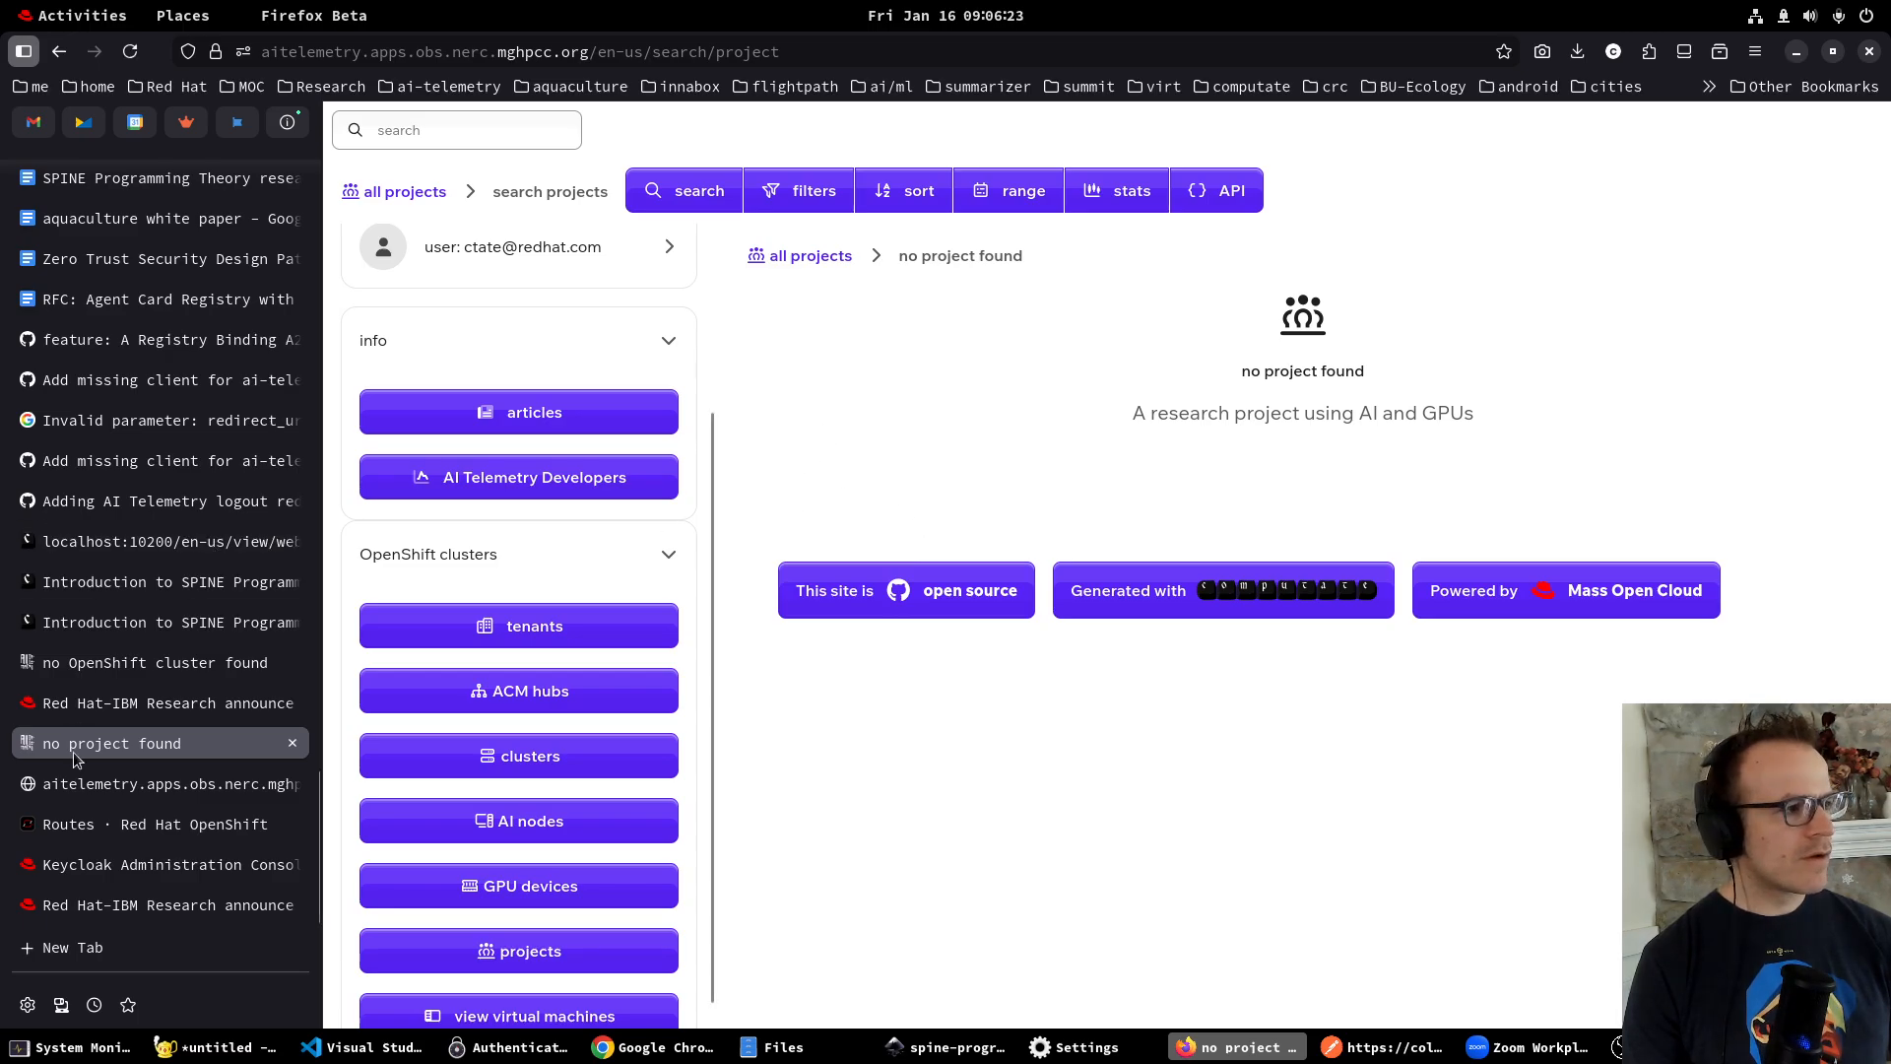
Go back to the user's Keycloak groups and remove the HUB-HUB-moc-GET membership.
left_click(104, 866)
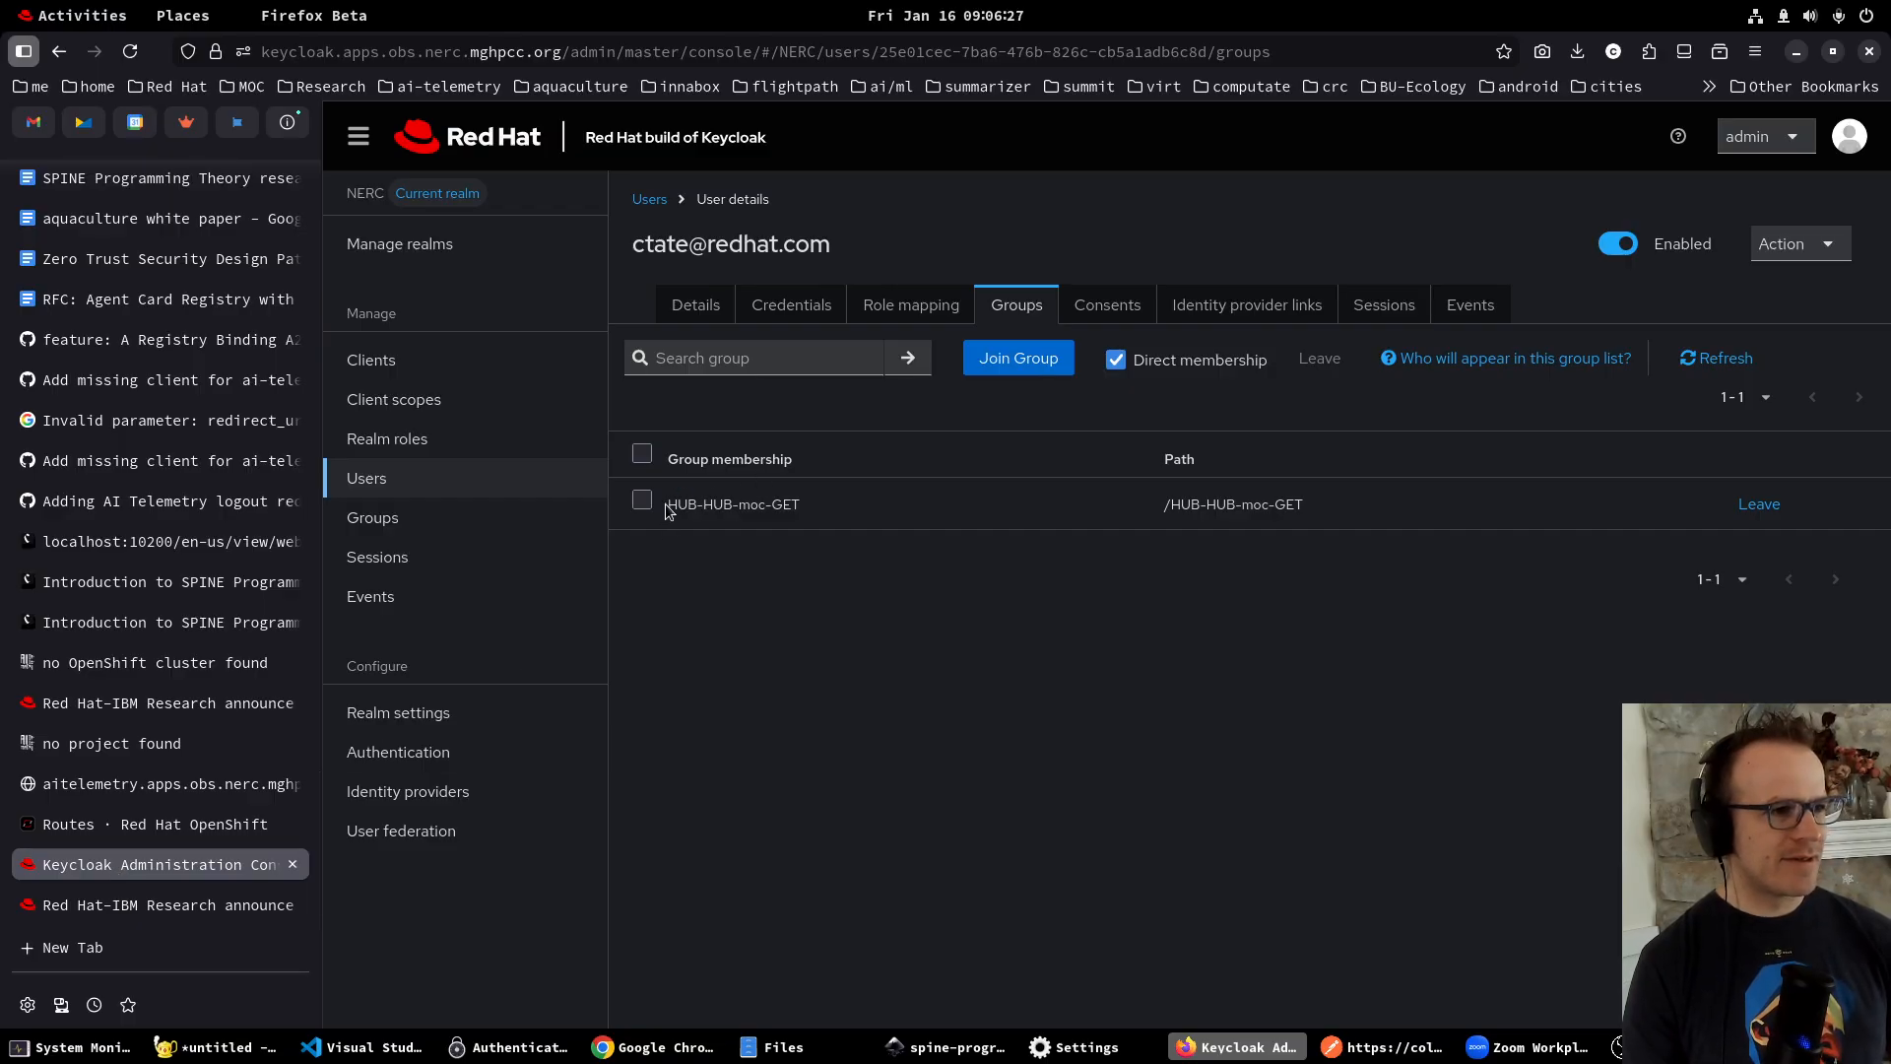
triple_click(714, 504)
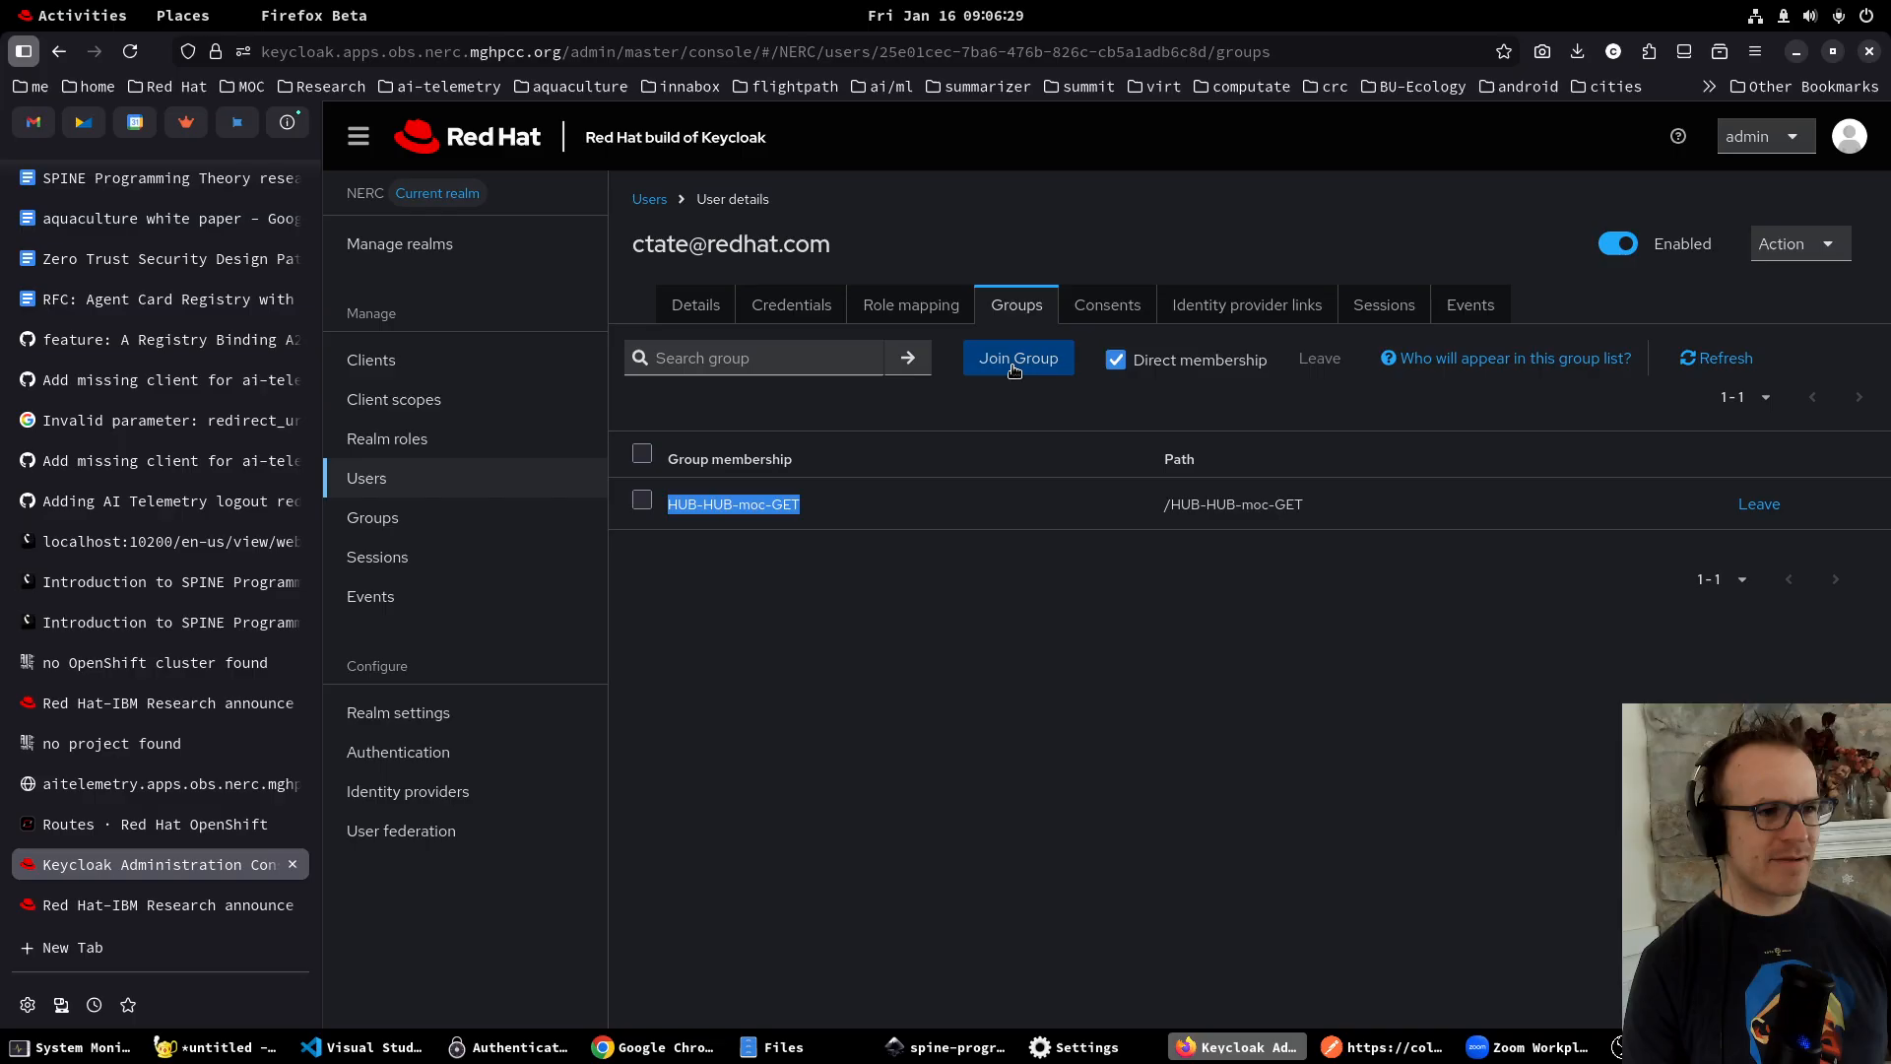
left_click(1759, 504)
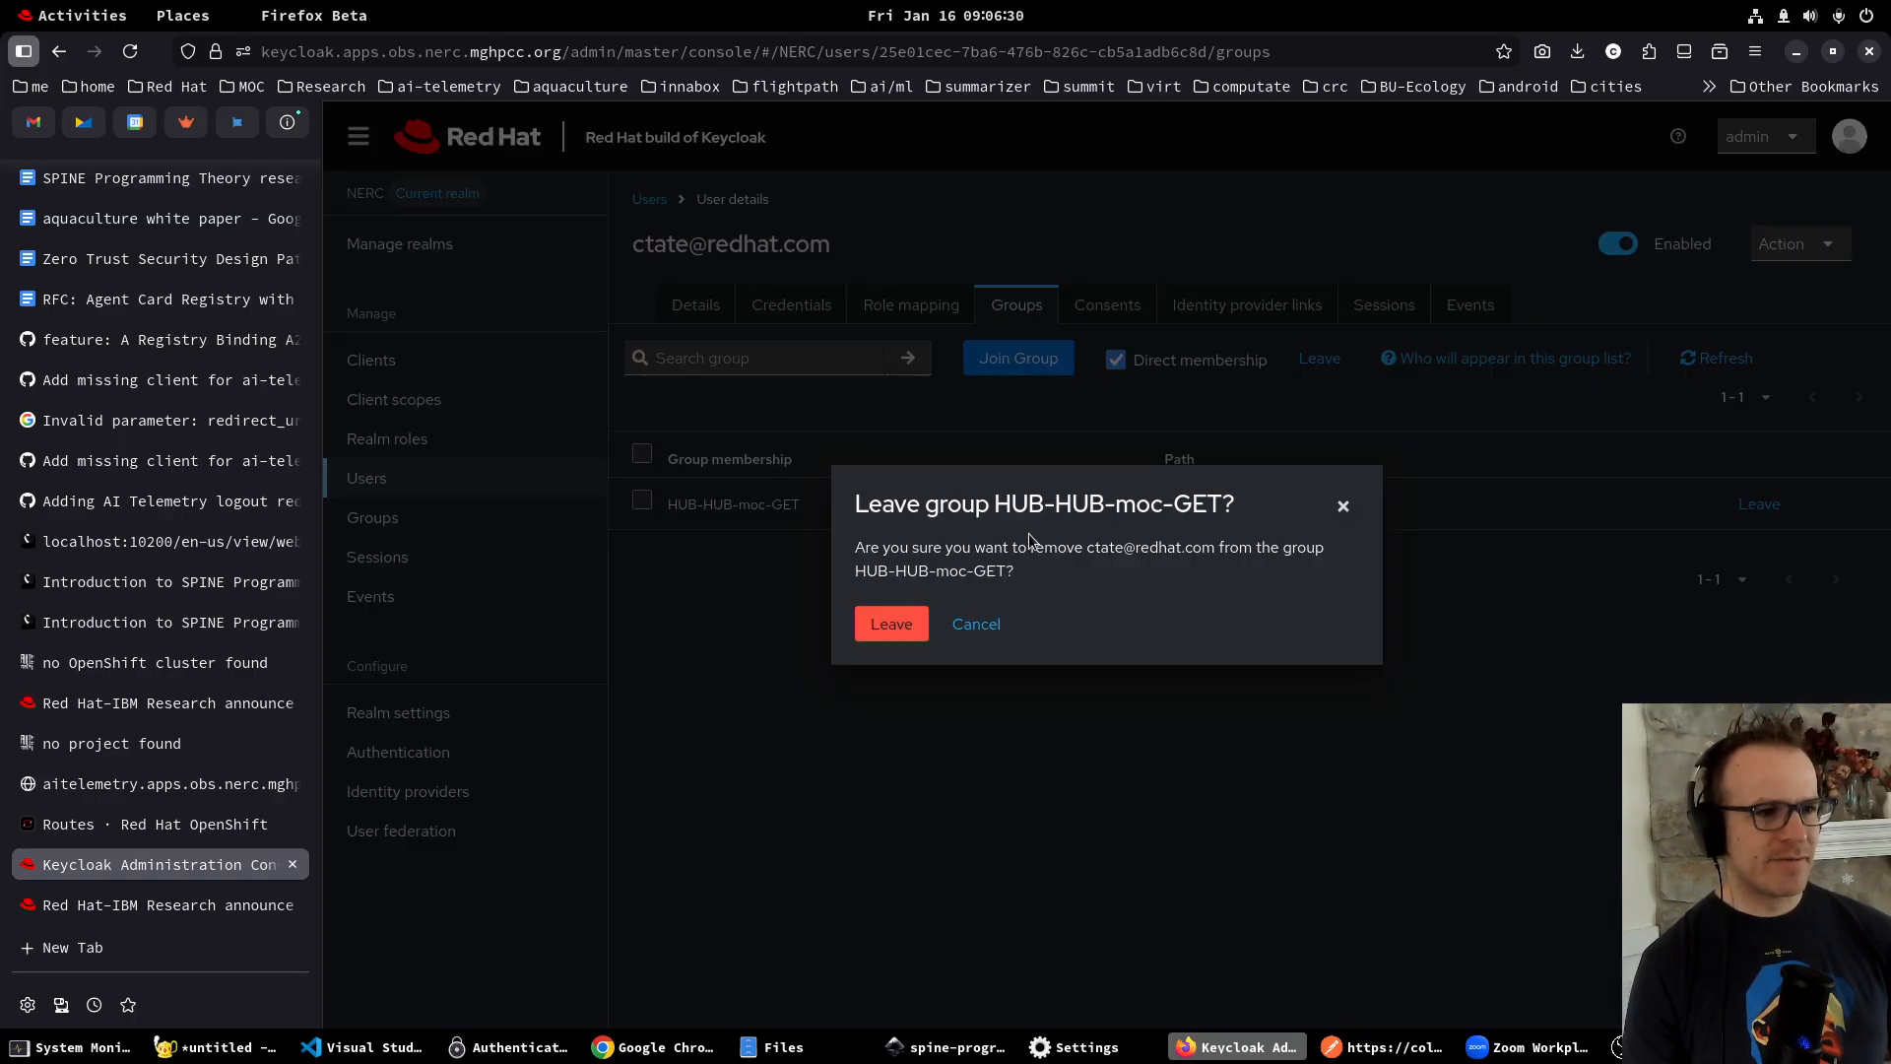
left_click(904, 628)
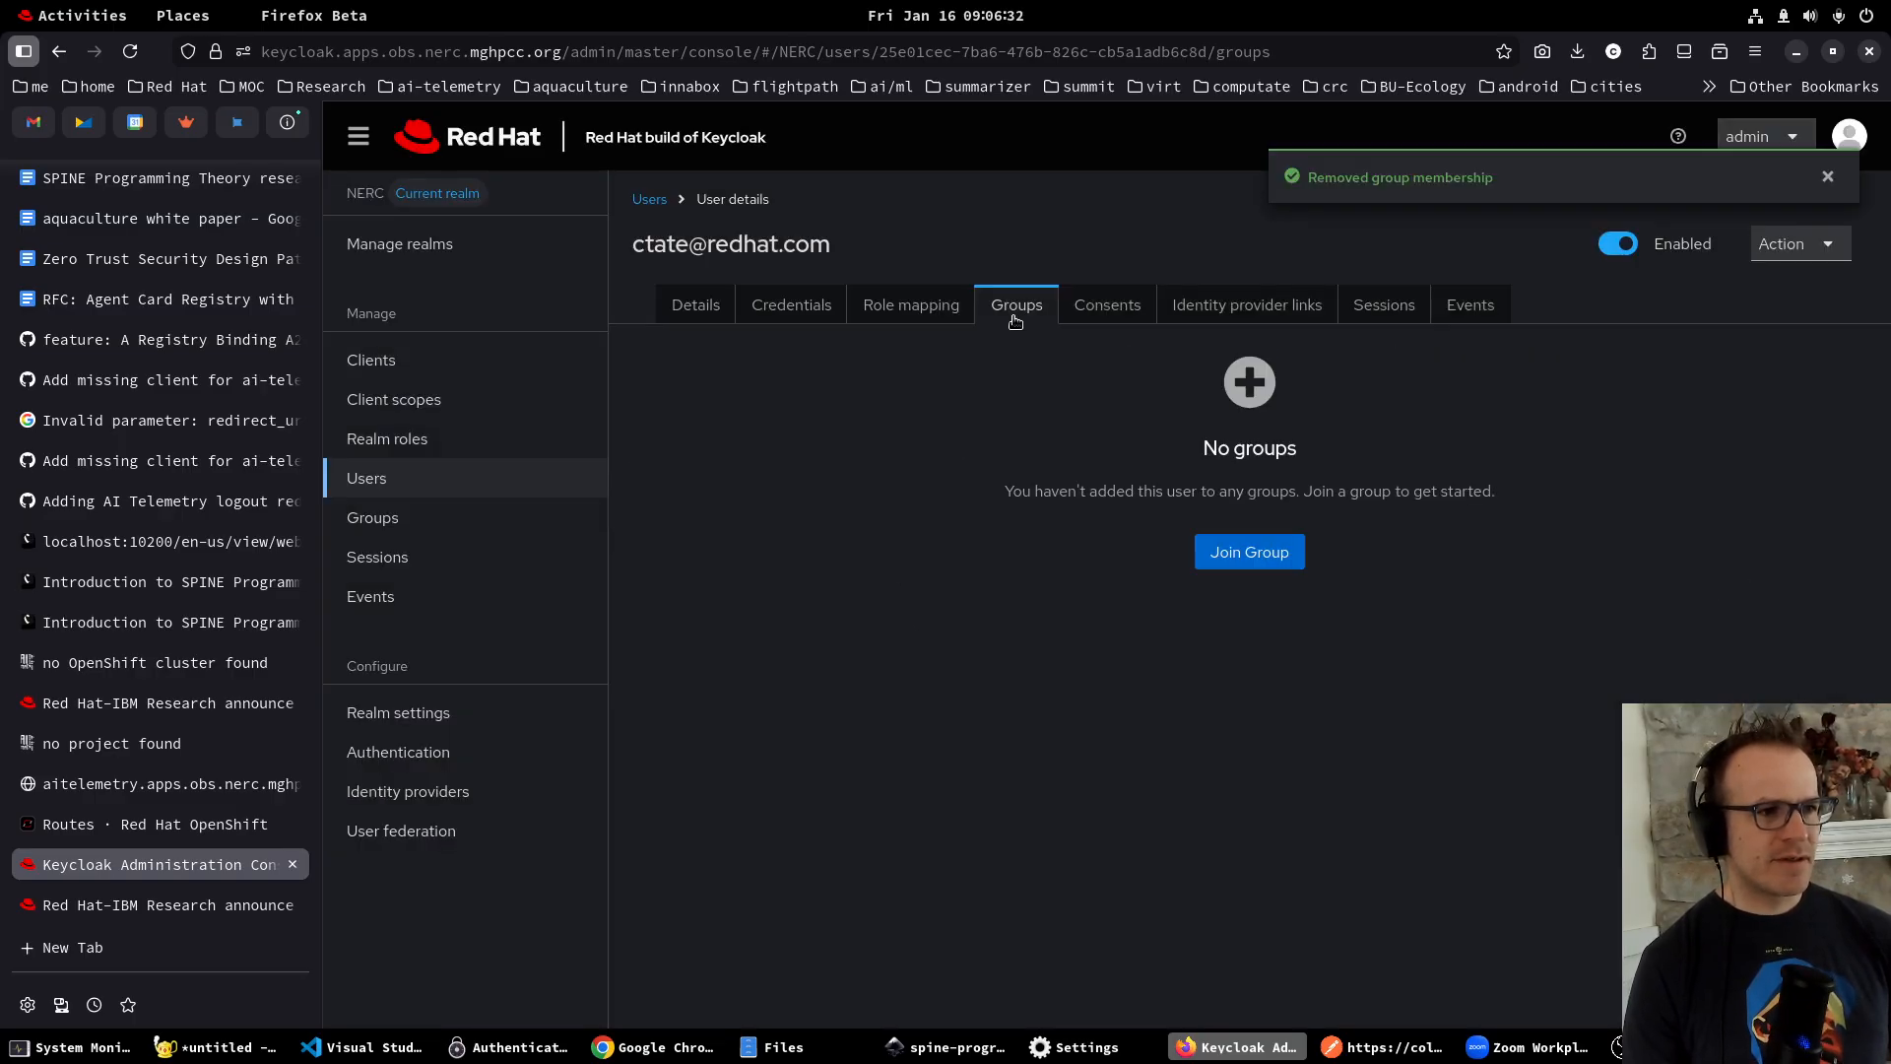
Search the joinable groups for HUB-moc and page through the results, examining the cluster and project group names.
left_click(1281, 558)
left_click(968, 287)
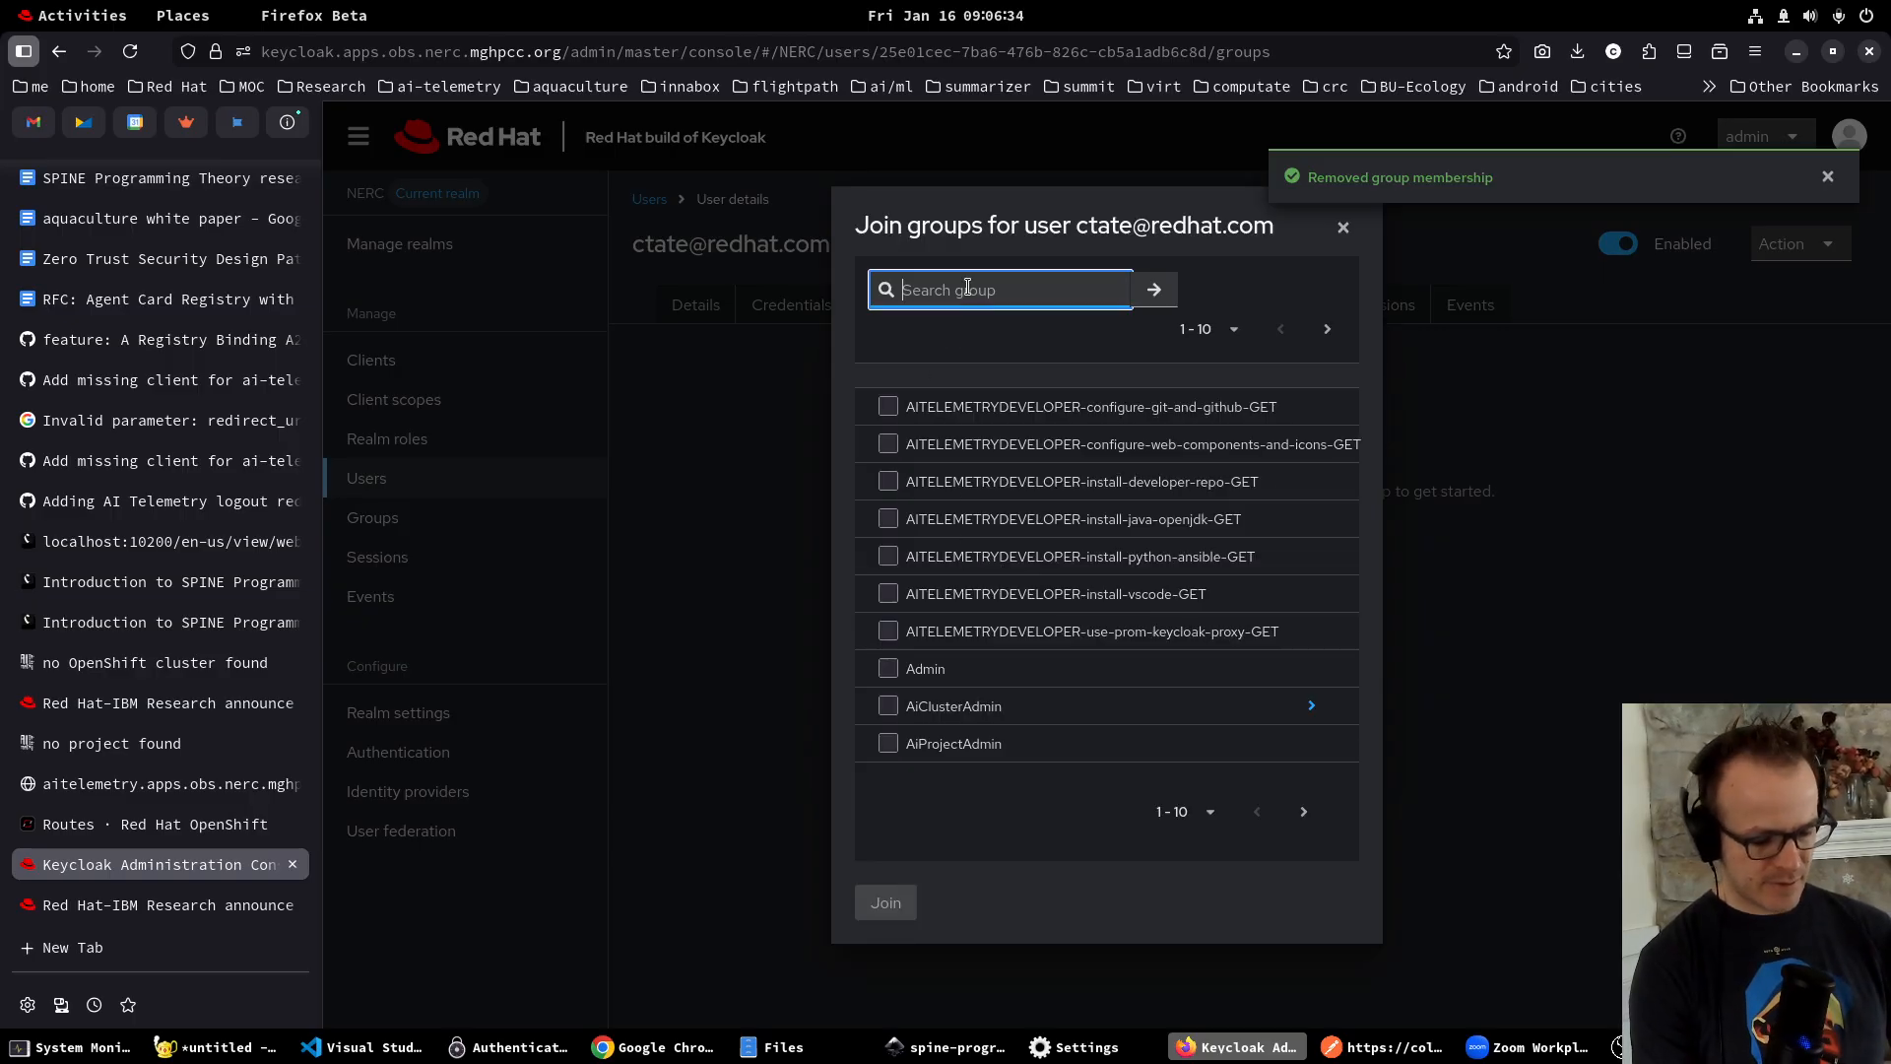
type("HUB-moc")
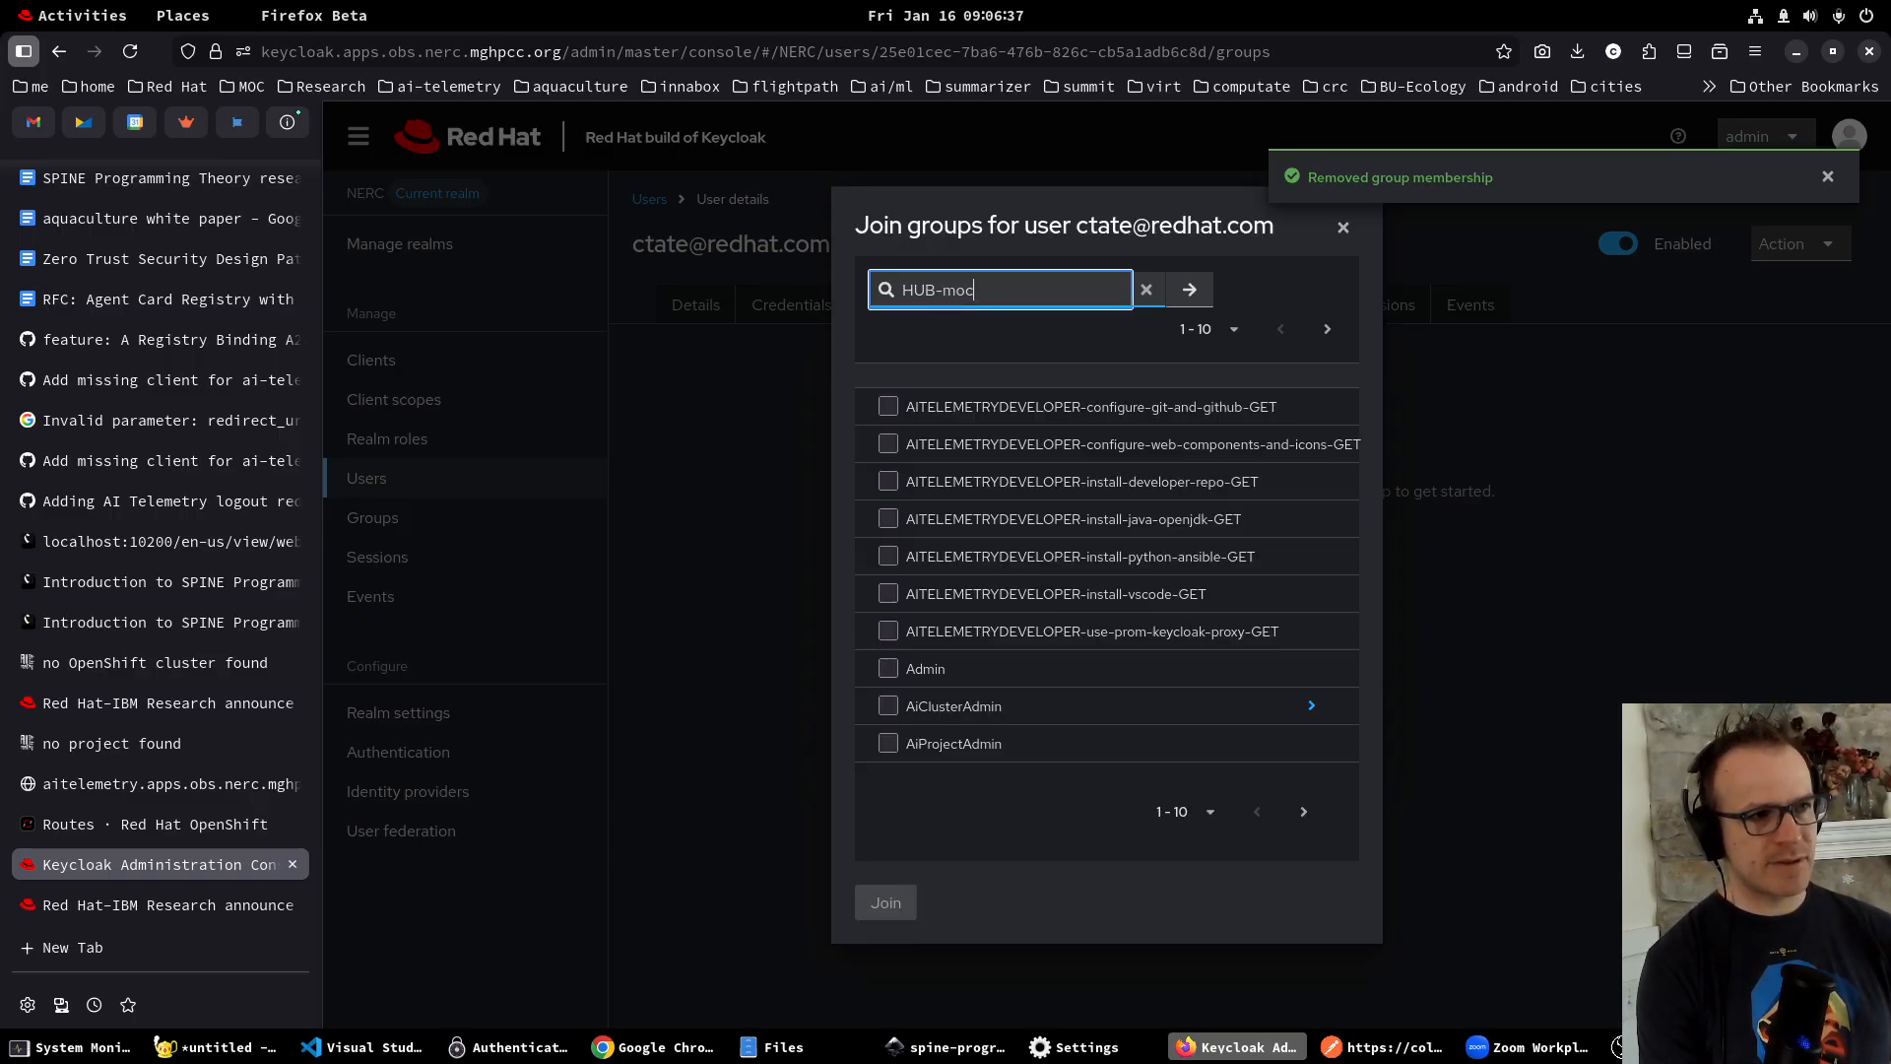
key("Return")
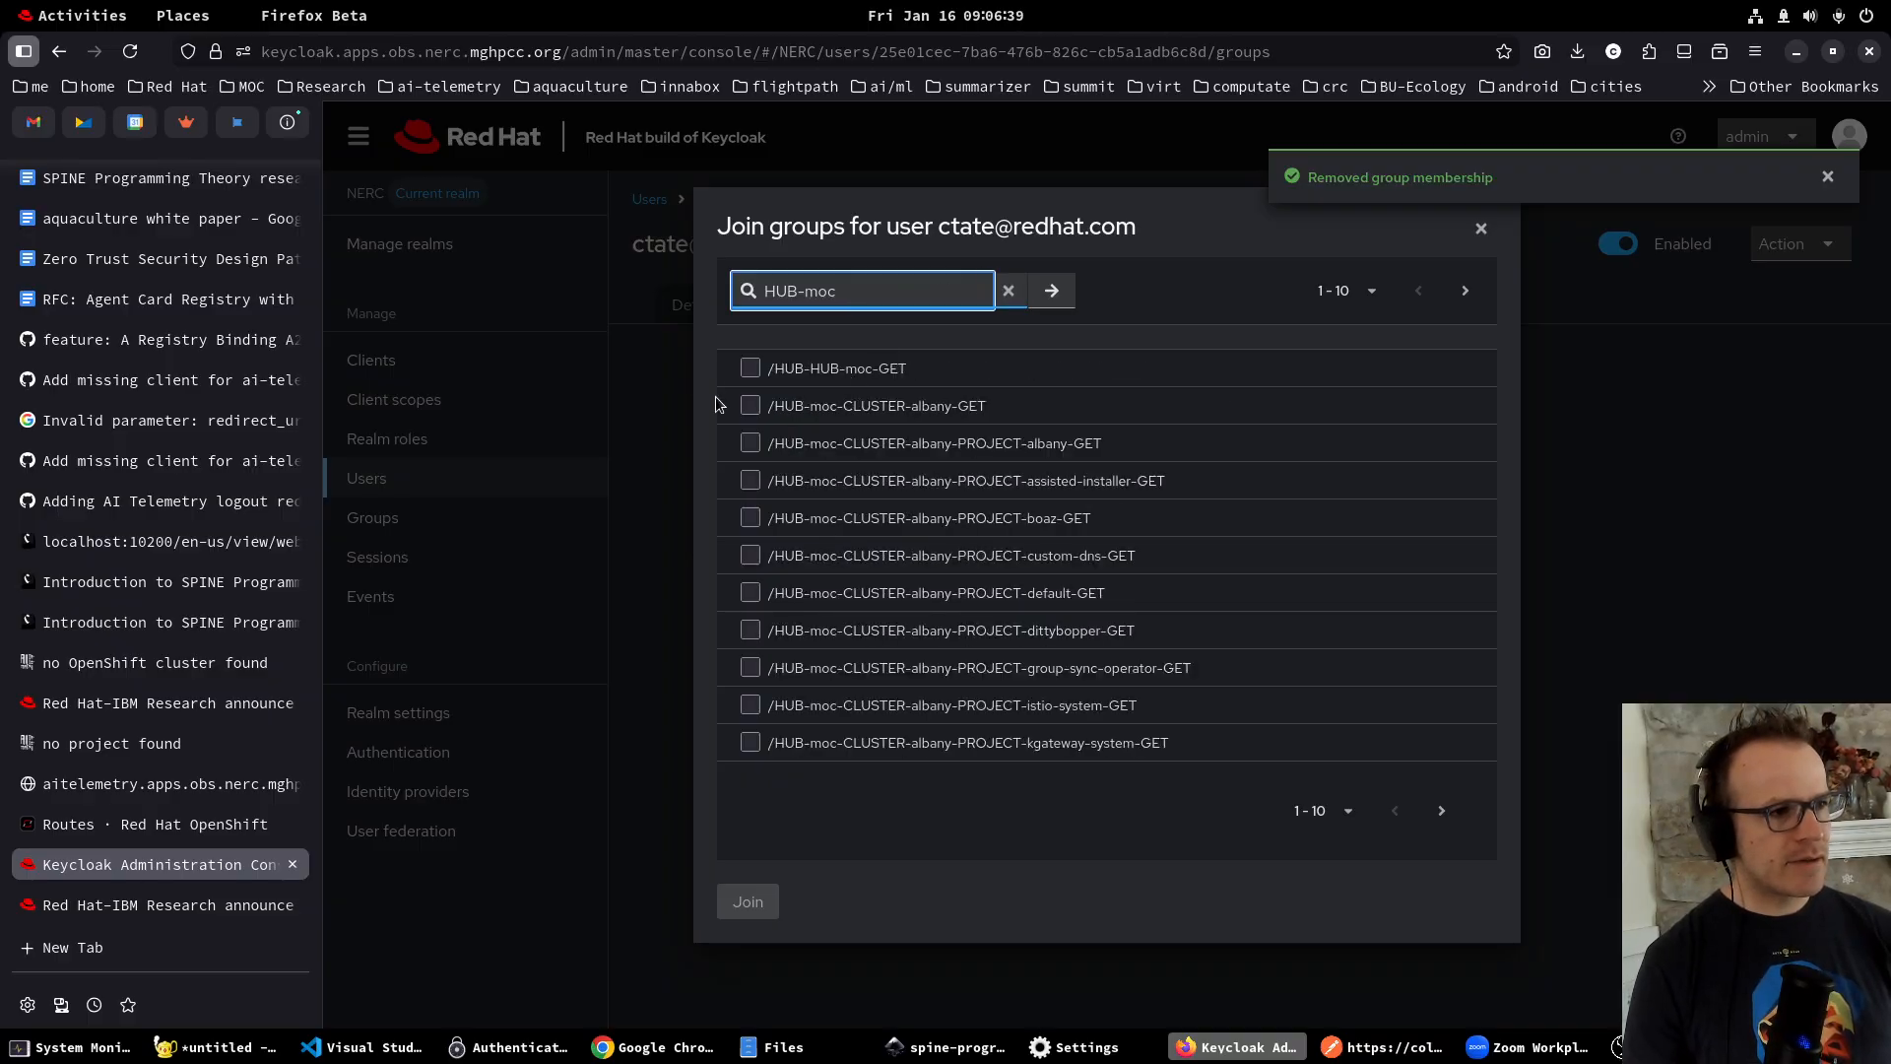
left_click(1442, 814)
left_click(1442, 814)
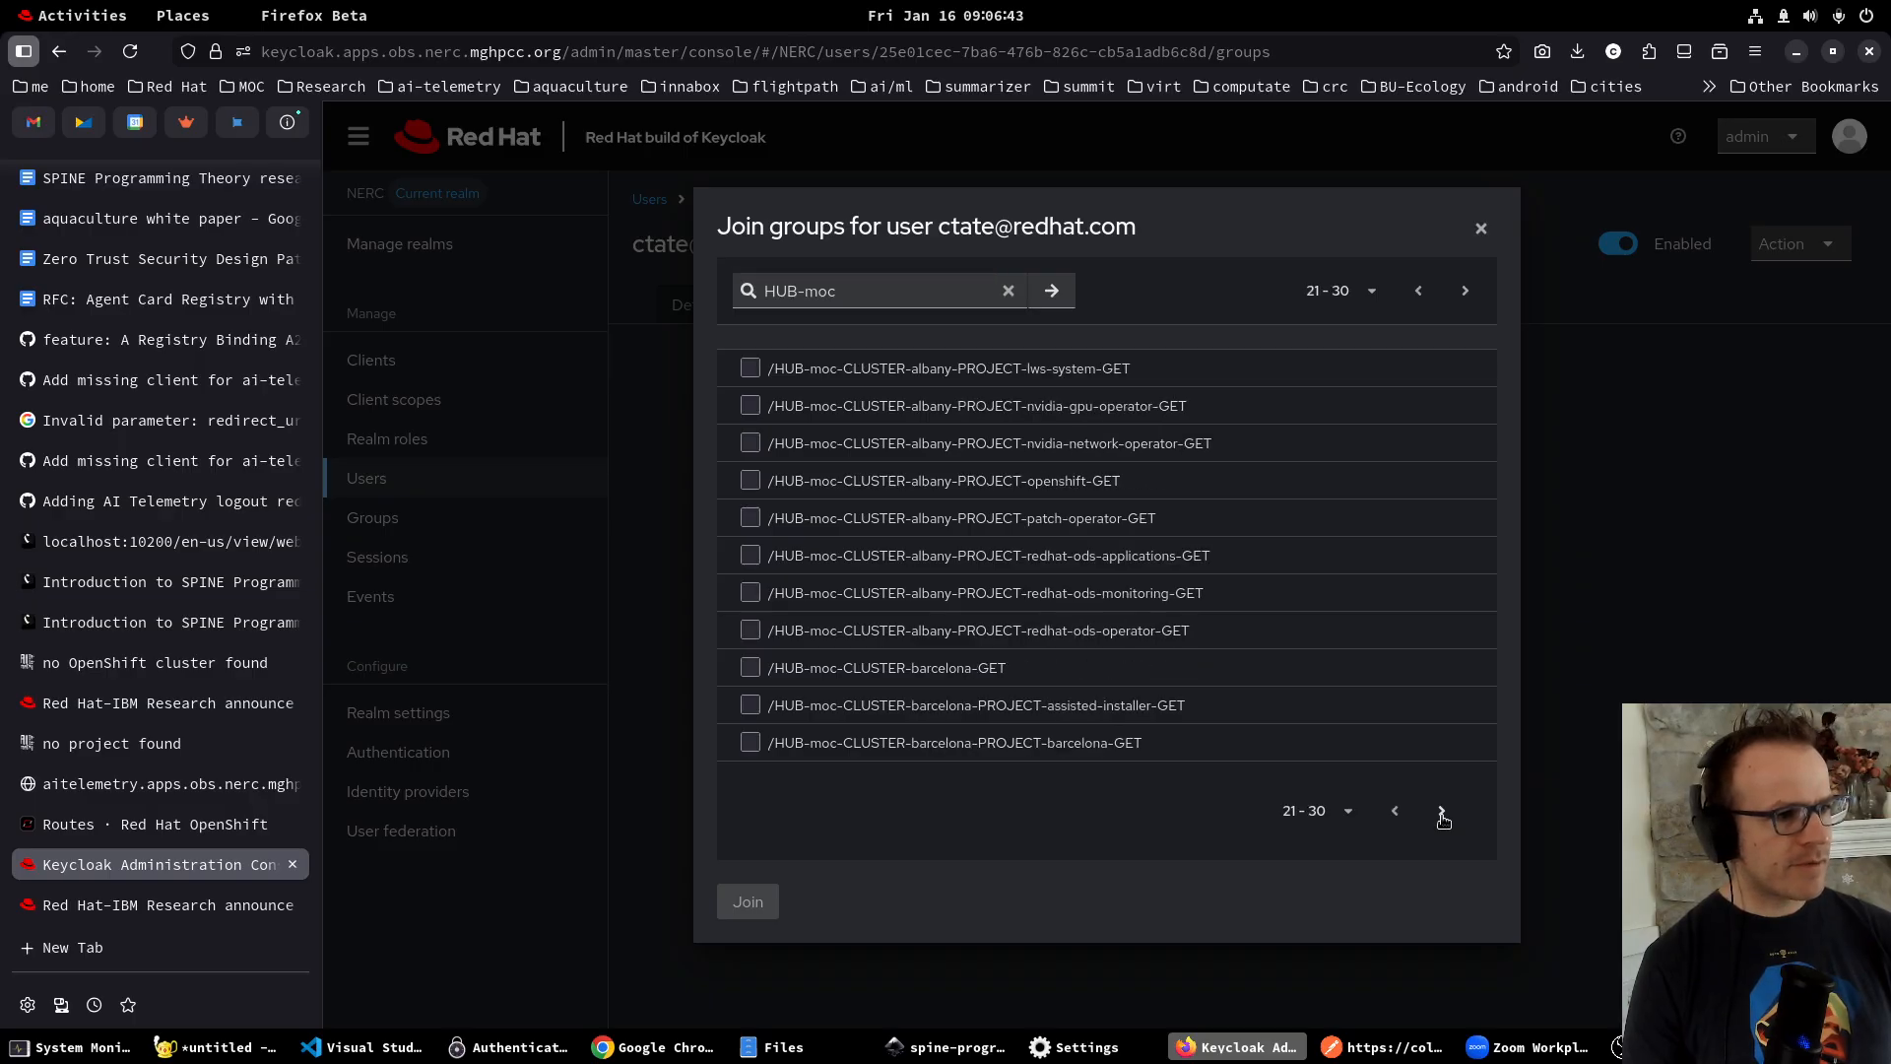
left_click(1442, 814)
left_click(1442, 814)
left_click(1442, 813)
left_click(1443, 814)
left_click(1442, 813)
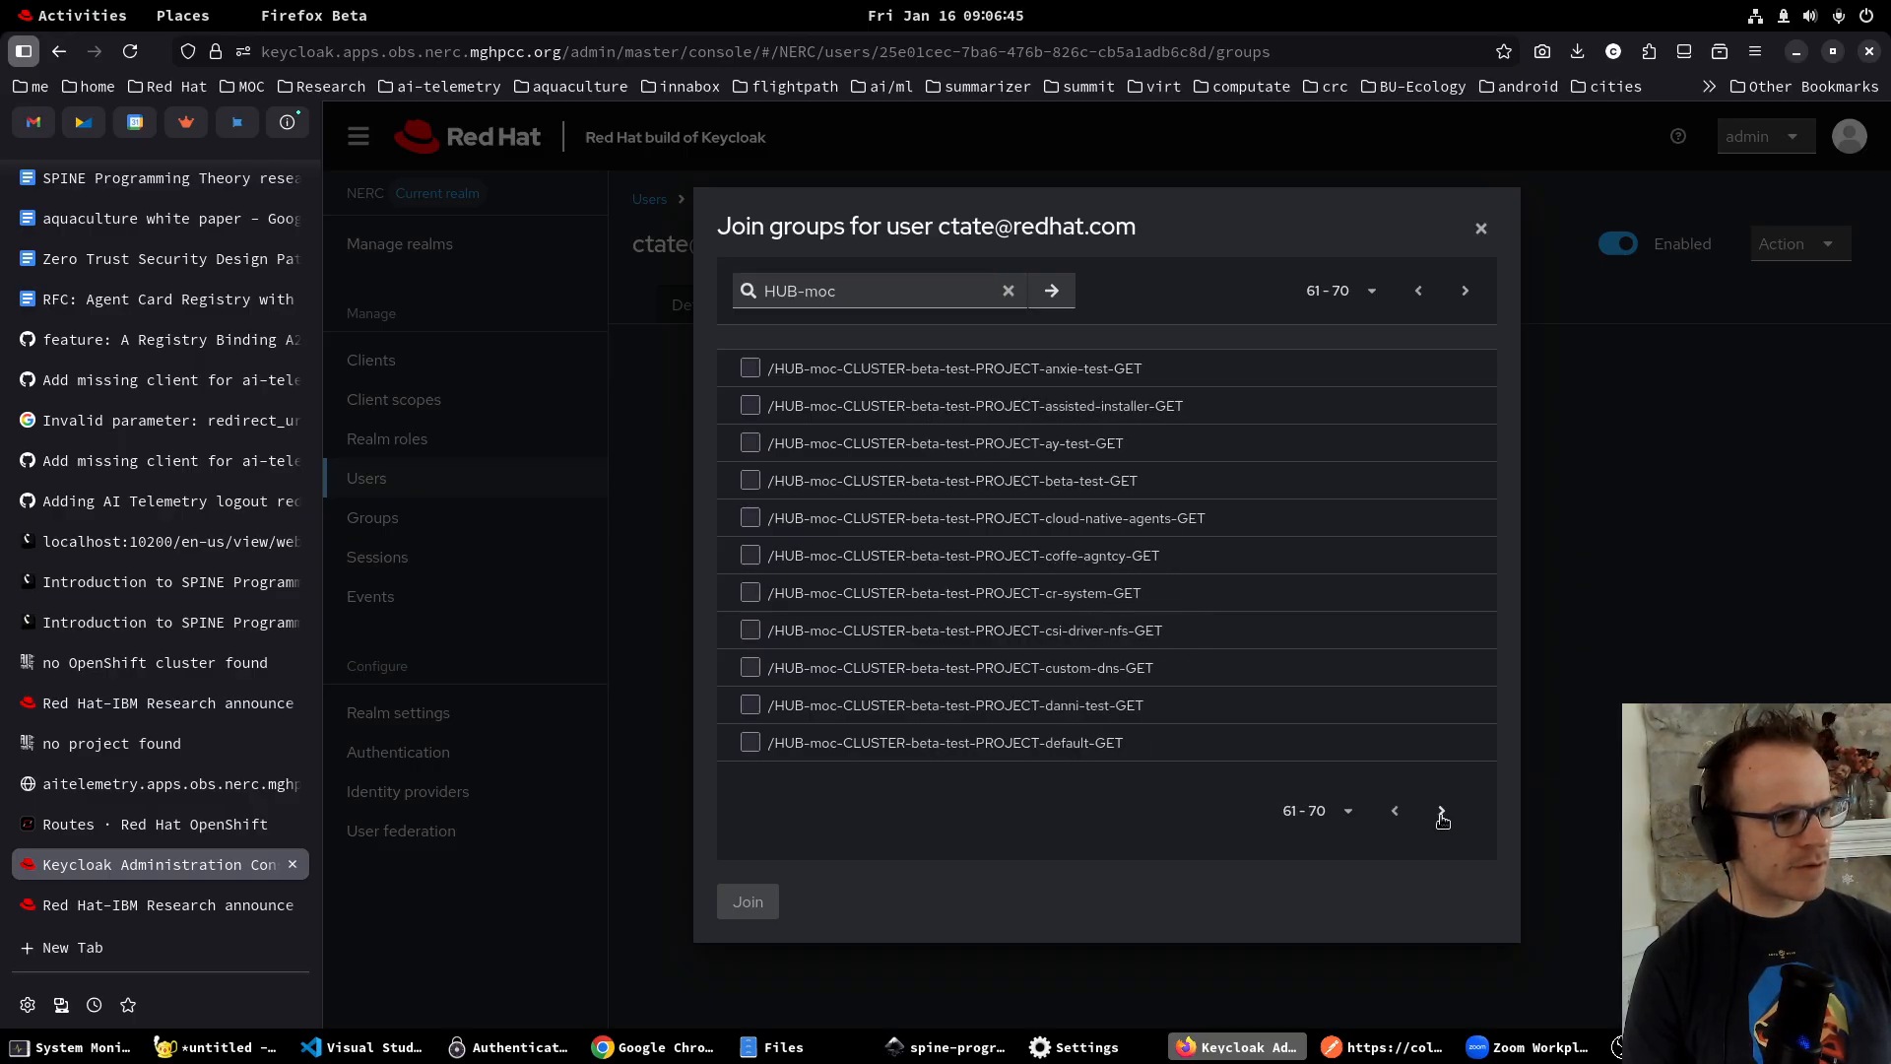
left_click(1442, 814)
left_click(1442, 814)
left_click(1442, 814)
left_click(1442, 814)
left_click(1442, 813)
left_click(1442, 814)
left_click(1442, 814)
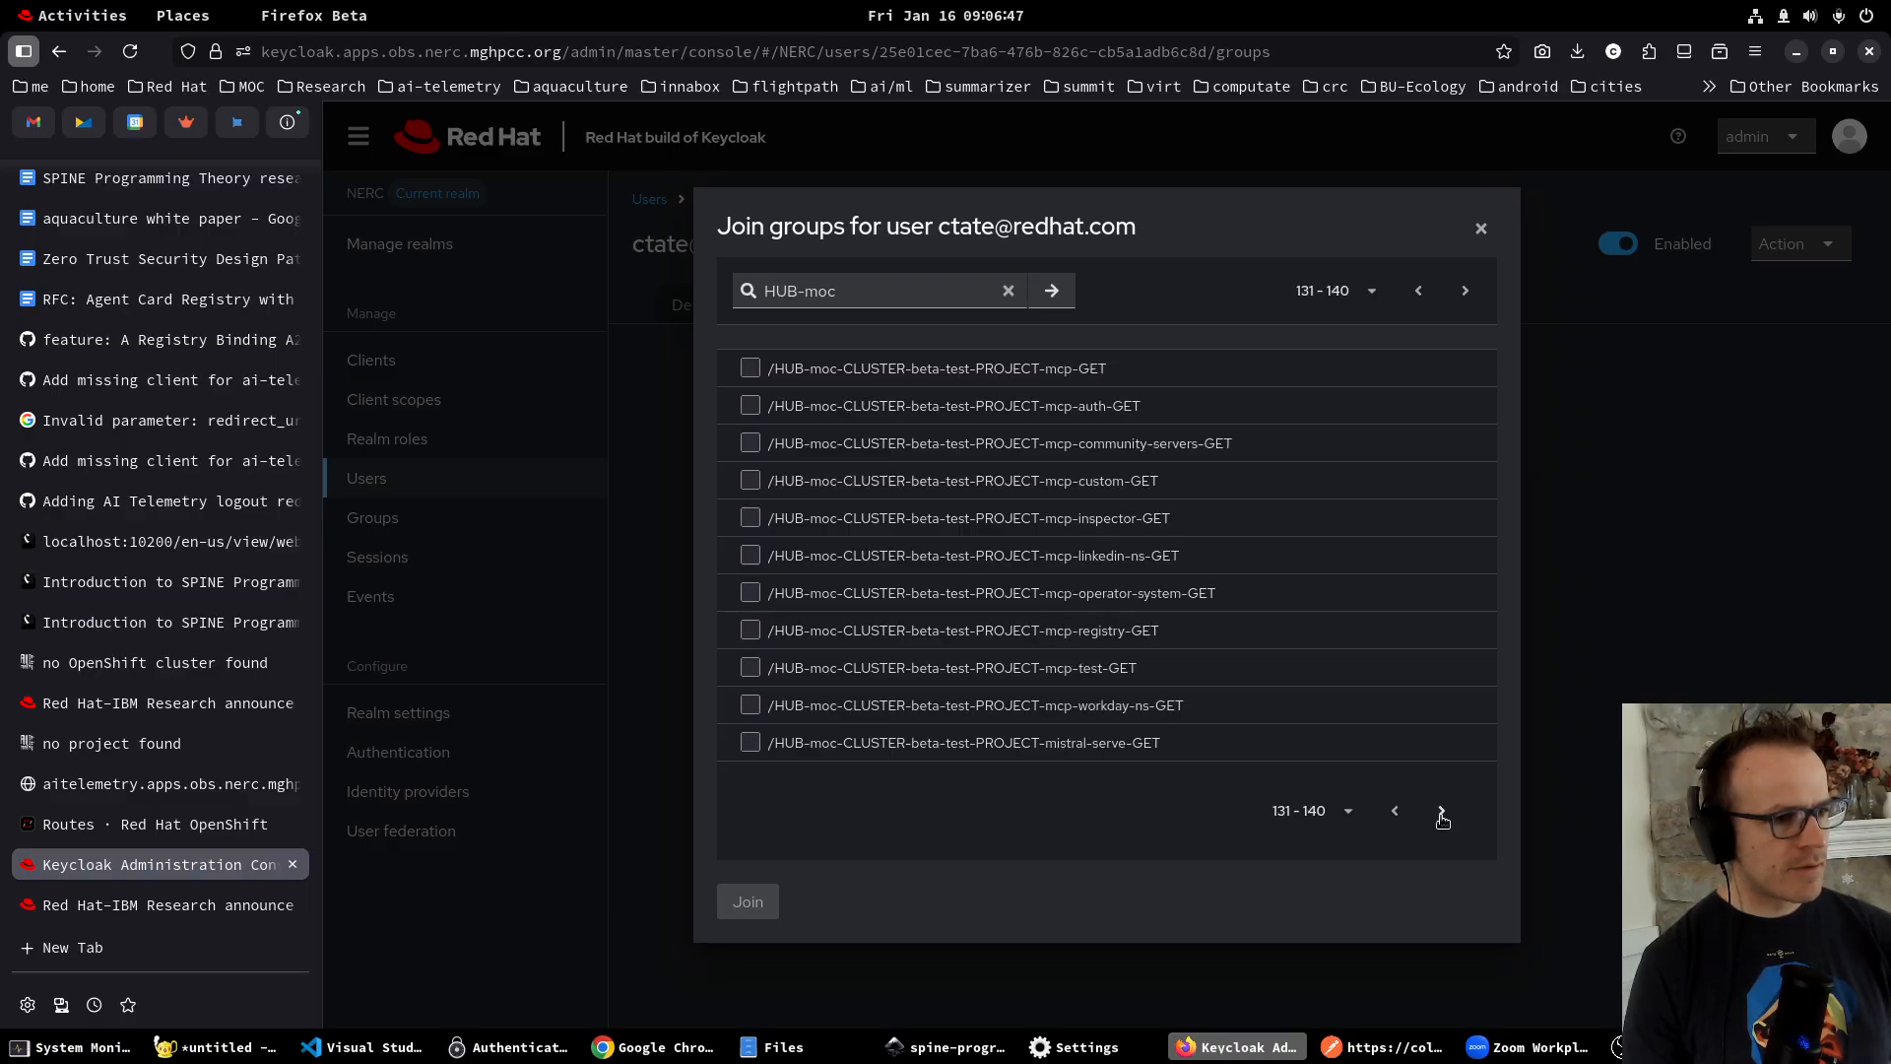
left_click(1442, 814)
left_click(1442, 814)
left_click(1443, 813)
left_click(1442, 814)
left_click(1443, 814)
left_click(1442, 813)
left_click(1442, 814)
left_click(1442, 814)
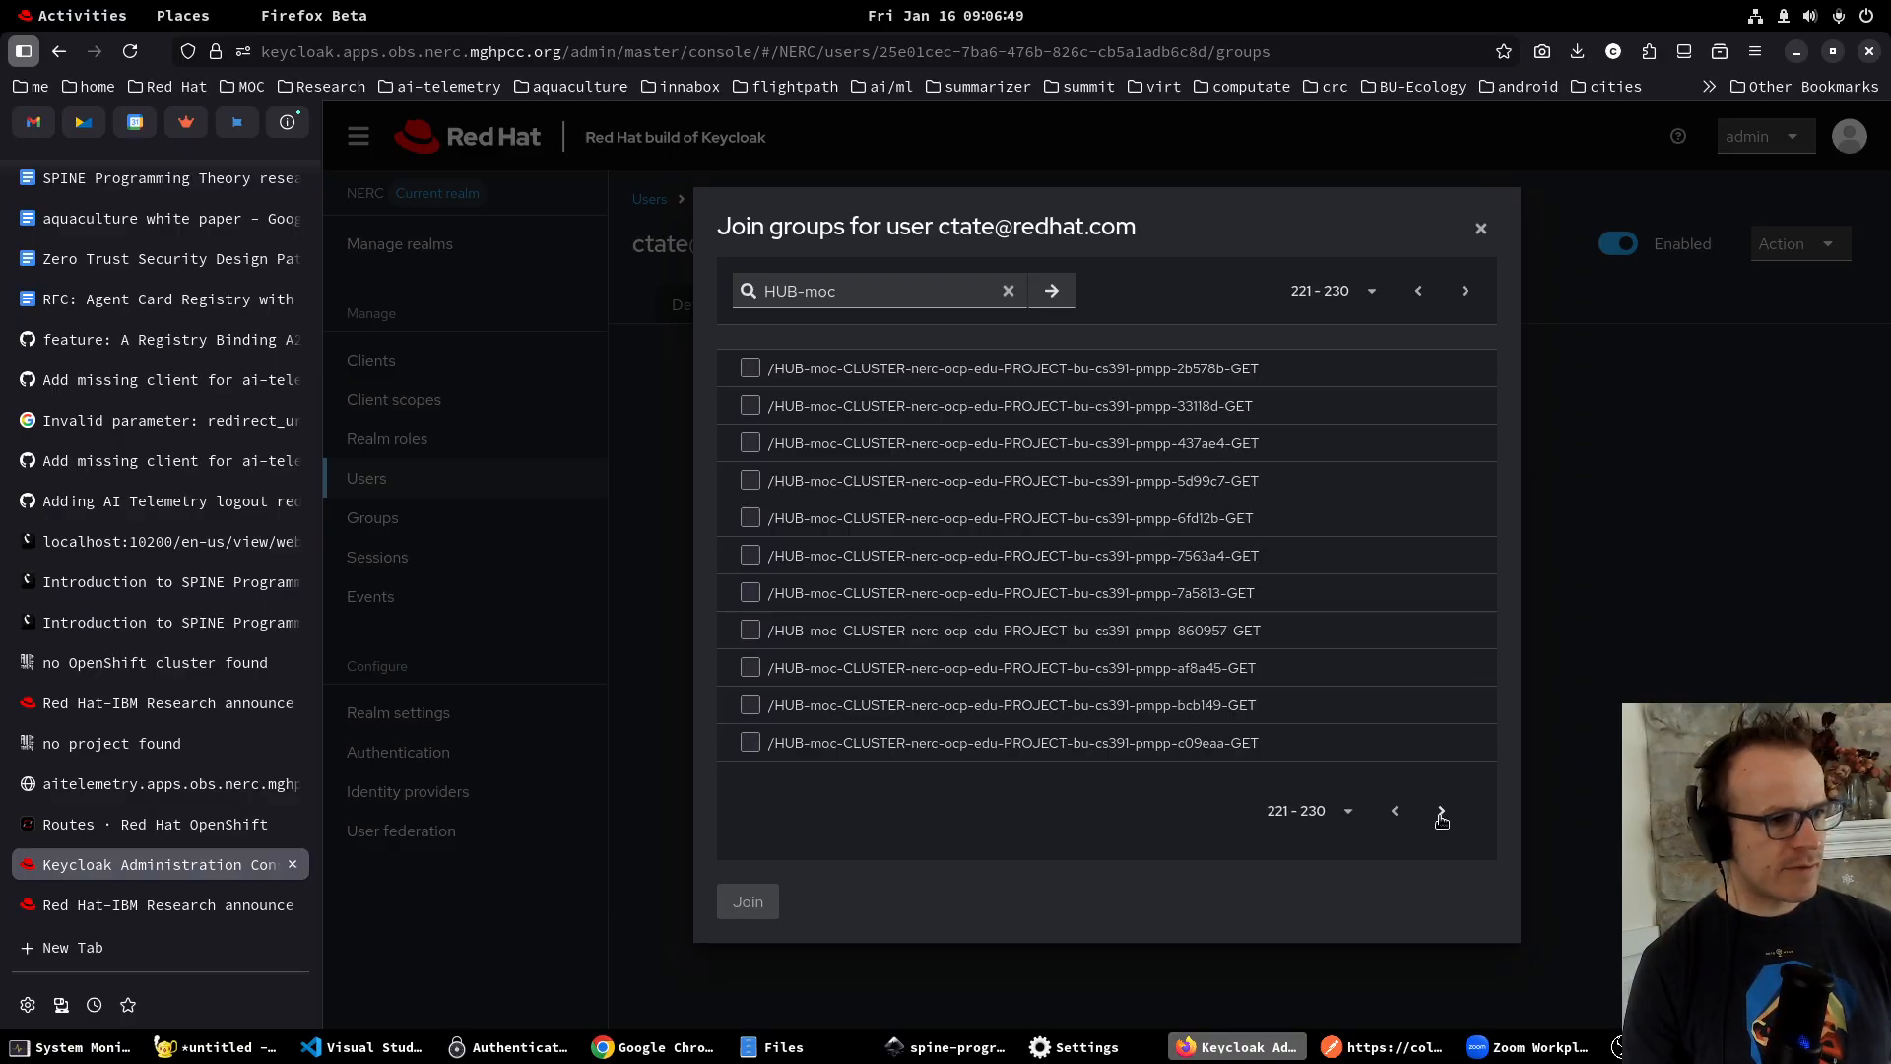
left_click(1442, 813)
left_click(1442, 814)
left_click(1442, 814)
left_click(1442, 813)
left_click(1442, 814)
left_click(1442, 814)
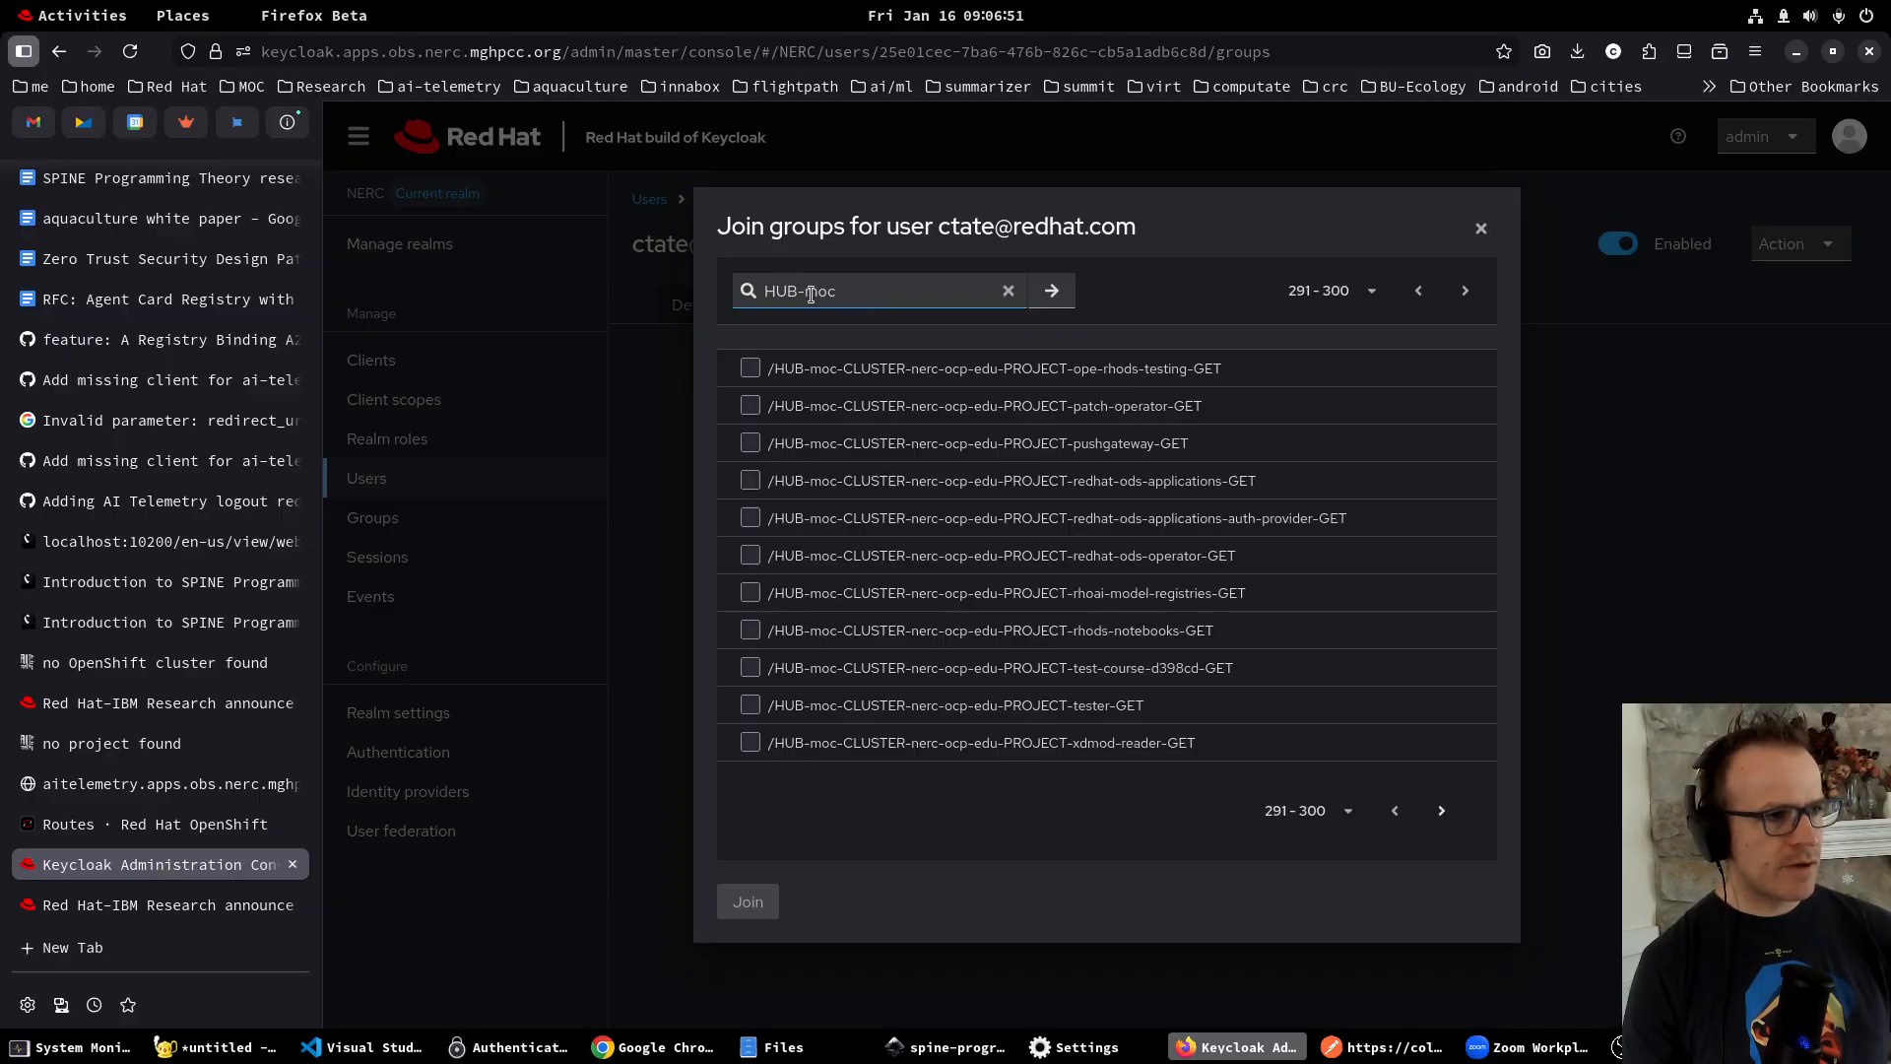
Search the joinable groups for HUB-innabox-dev.
double_click(809, 295)
type("innabop")
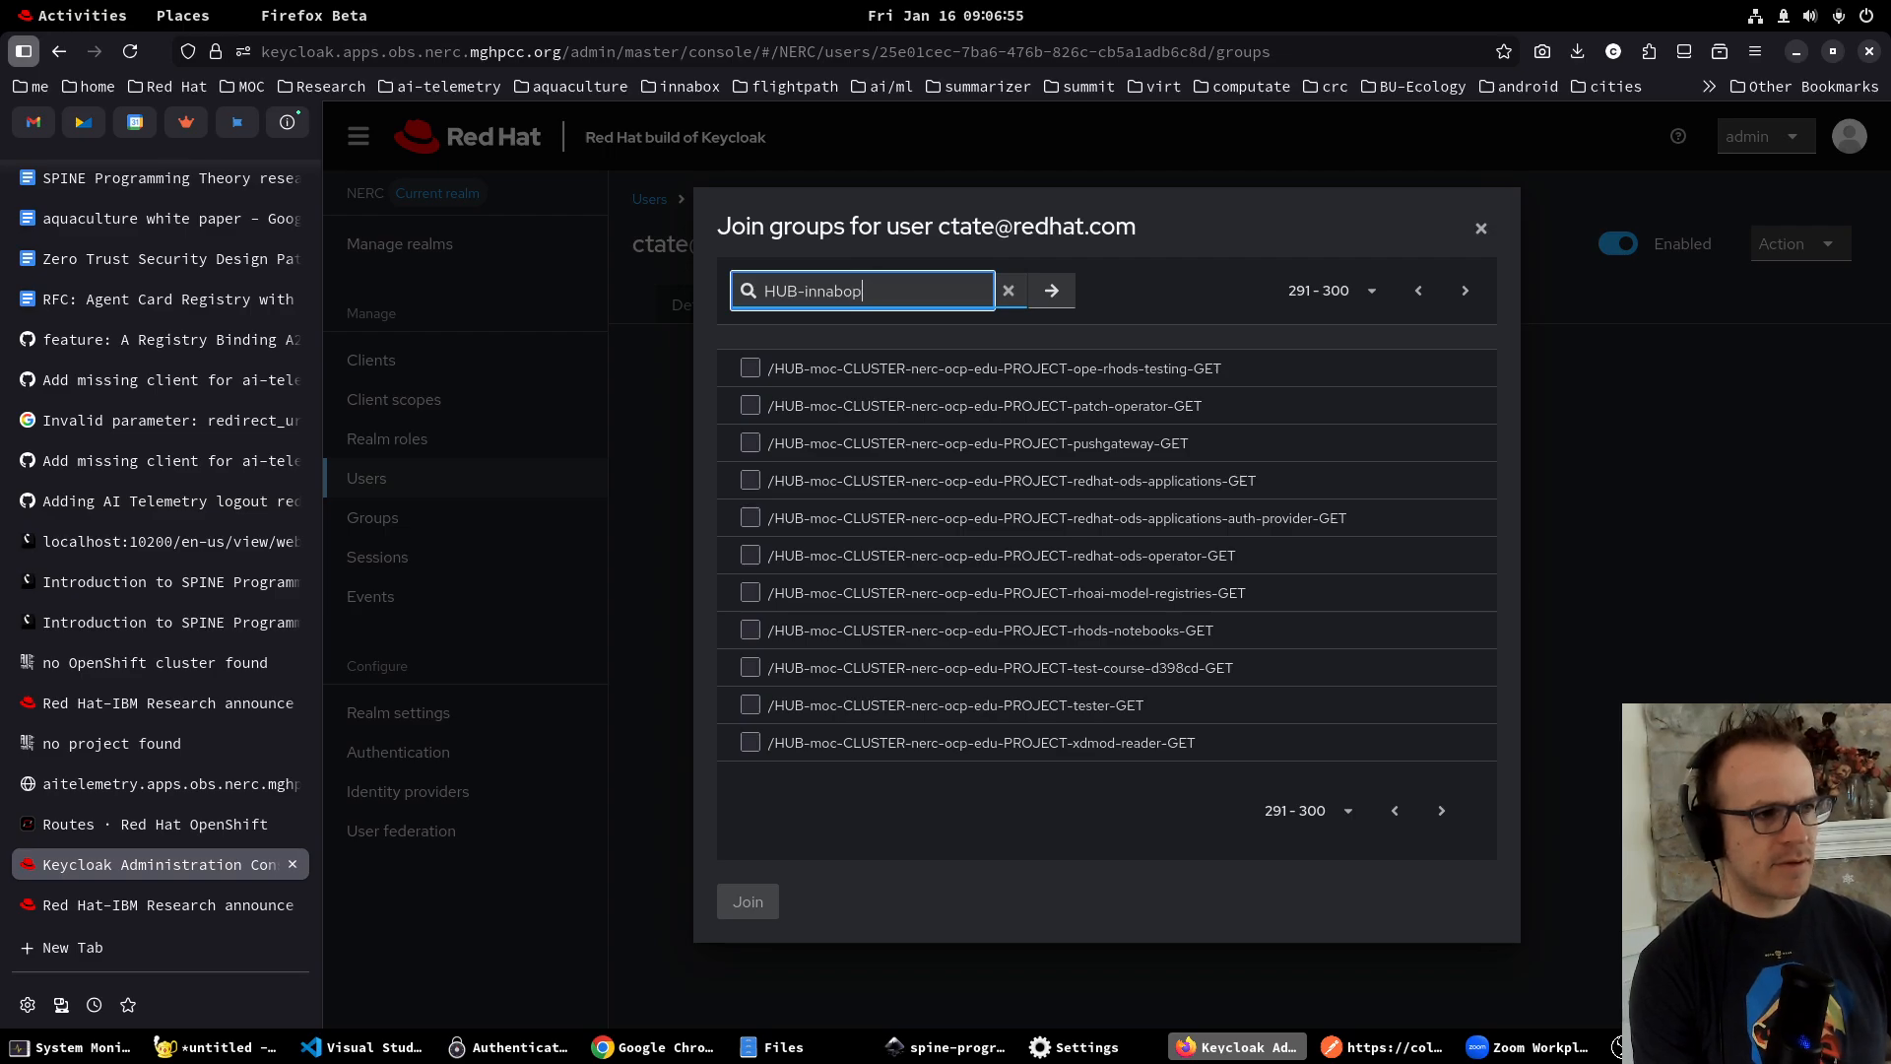
key("BackSpace")
type("x-dev")
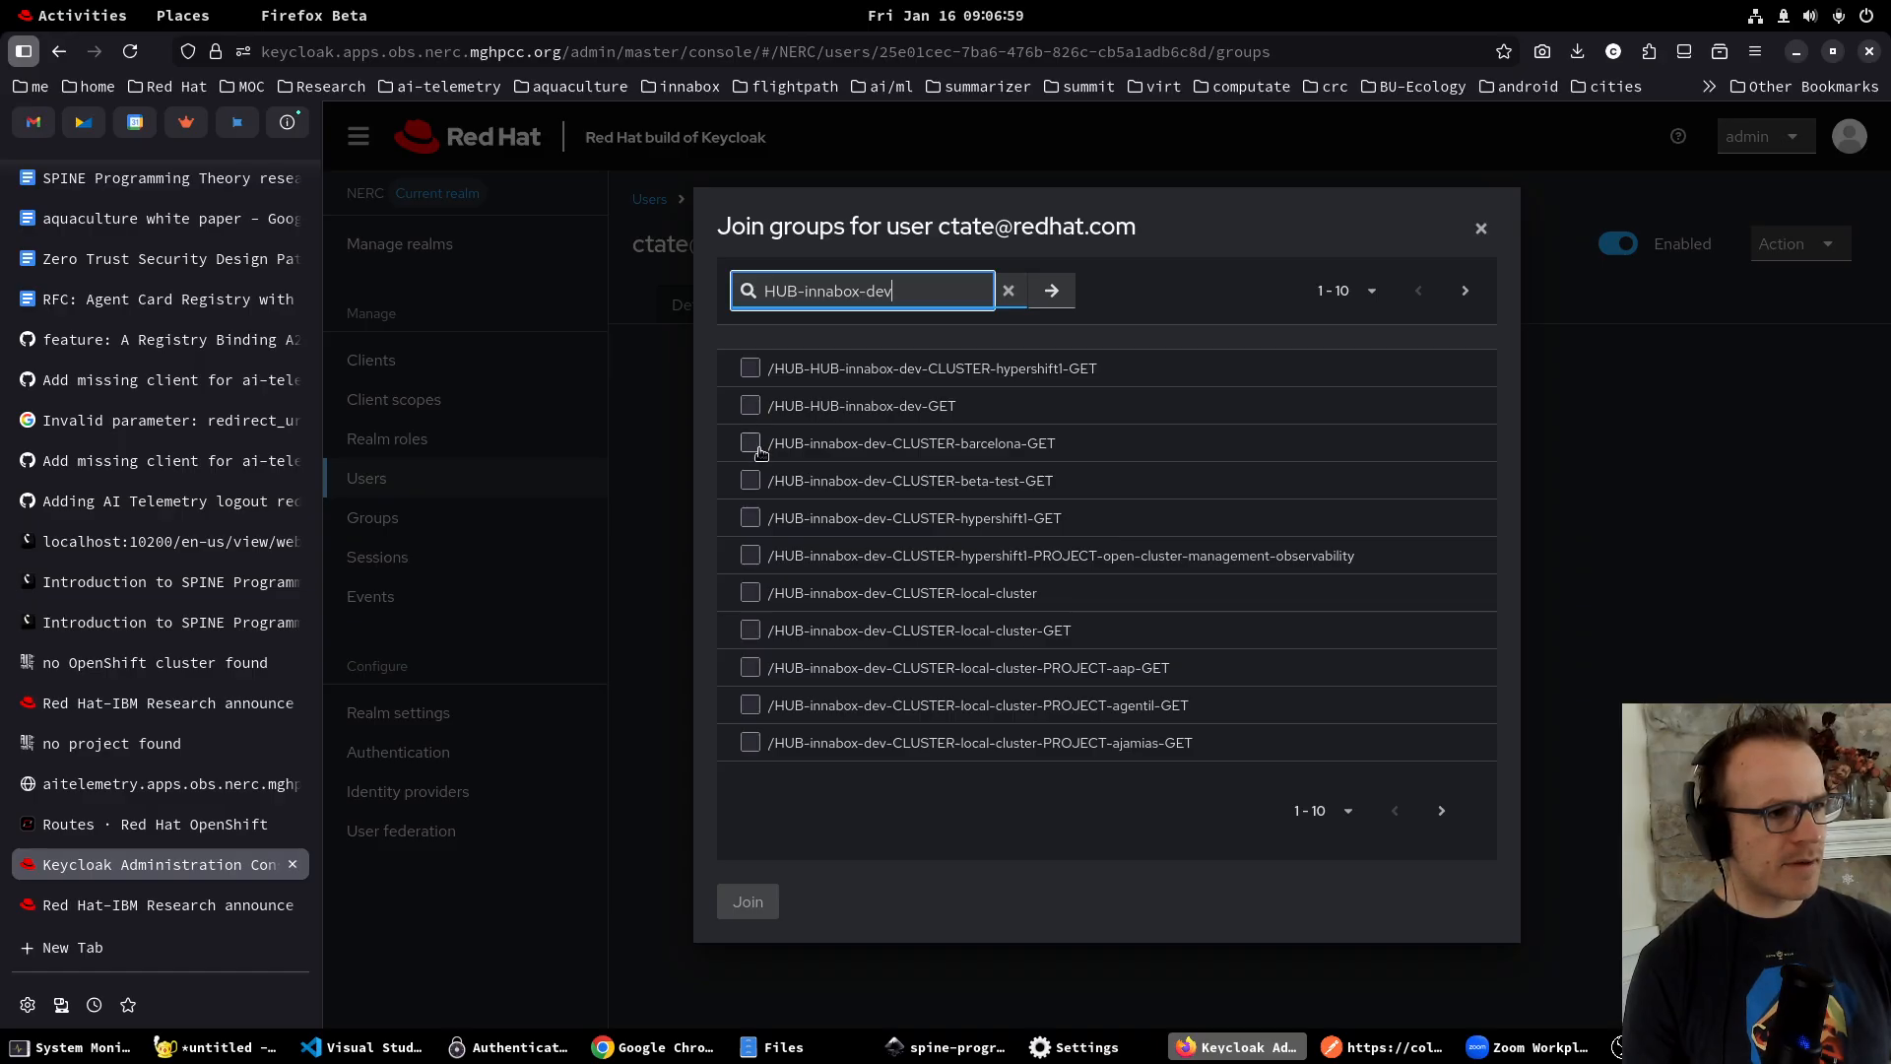
Page to the end of the HUB-innabox-dev results and add the user to the HUB-innabox-dev-GET group.
left_click(1439, 814)
left_click(1438, 813)
left_click(1438, 814)
left_click(1439, 815)
left_click(1439, 815)
left_click(1440, 816)
left_click(1440, 816)
left_click(1440, 816)
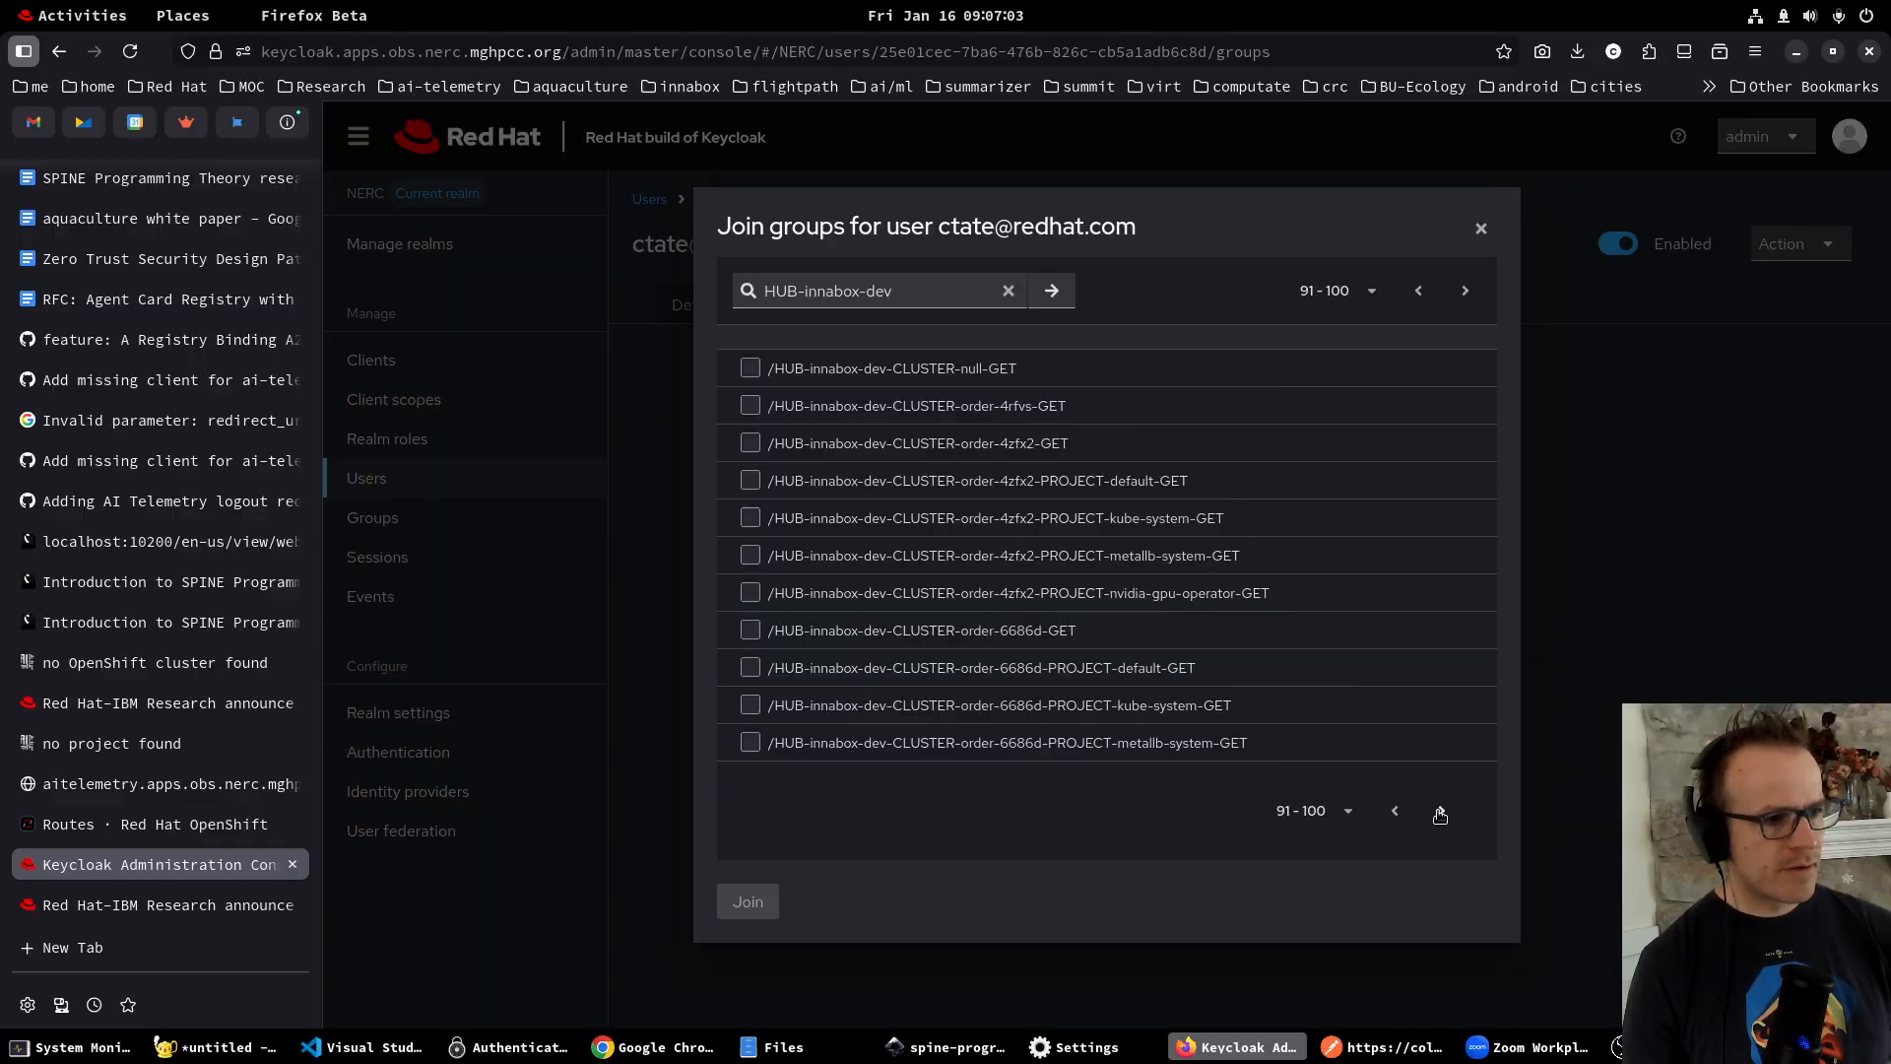
left_click(1440, 814)
left_click(1440, 814)
left_click(1441, 814)
left_click(1439, 814)
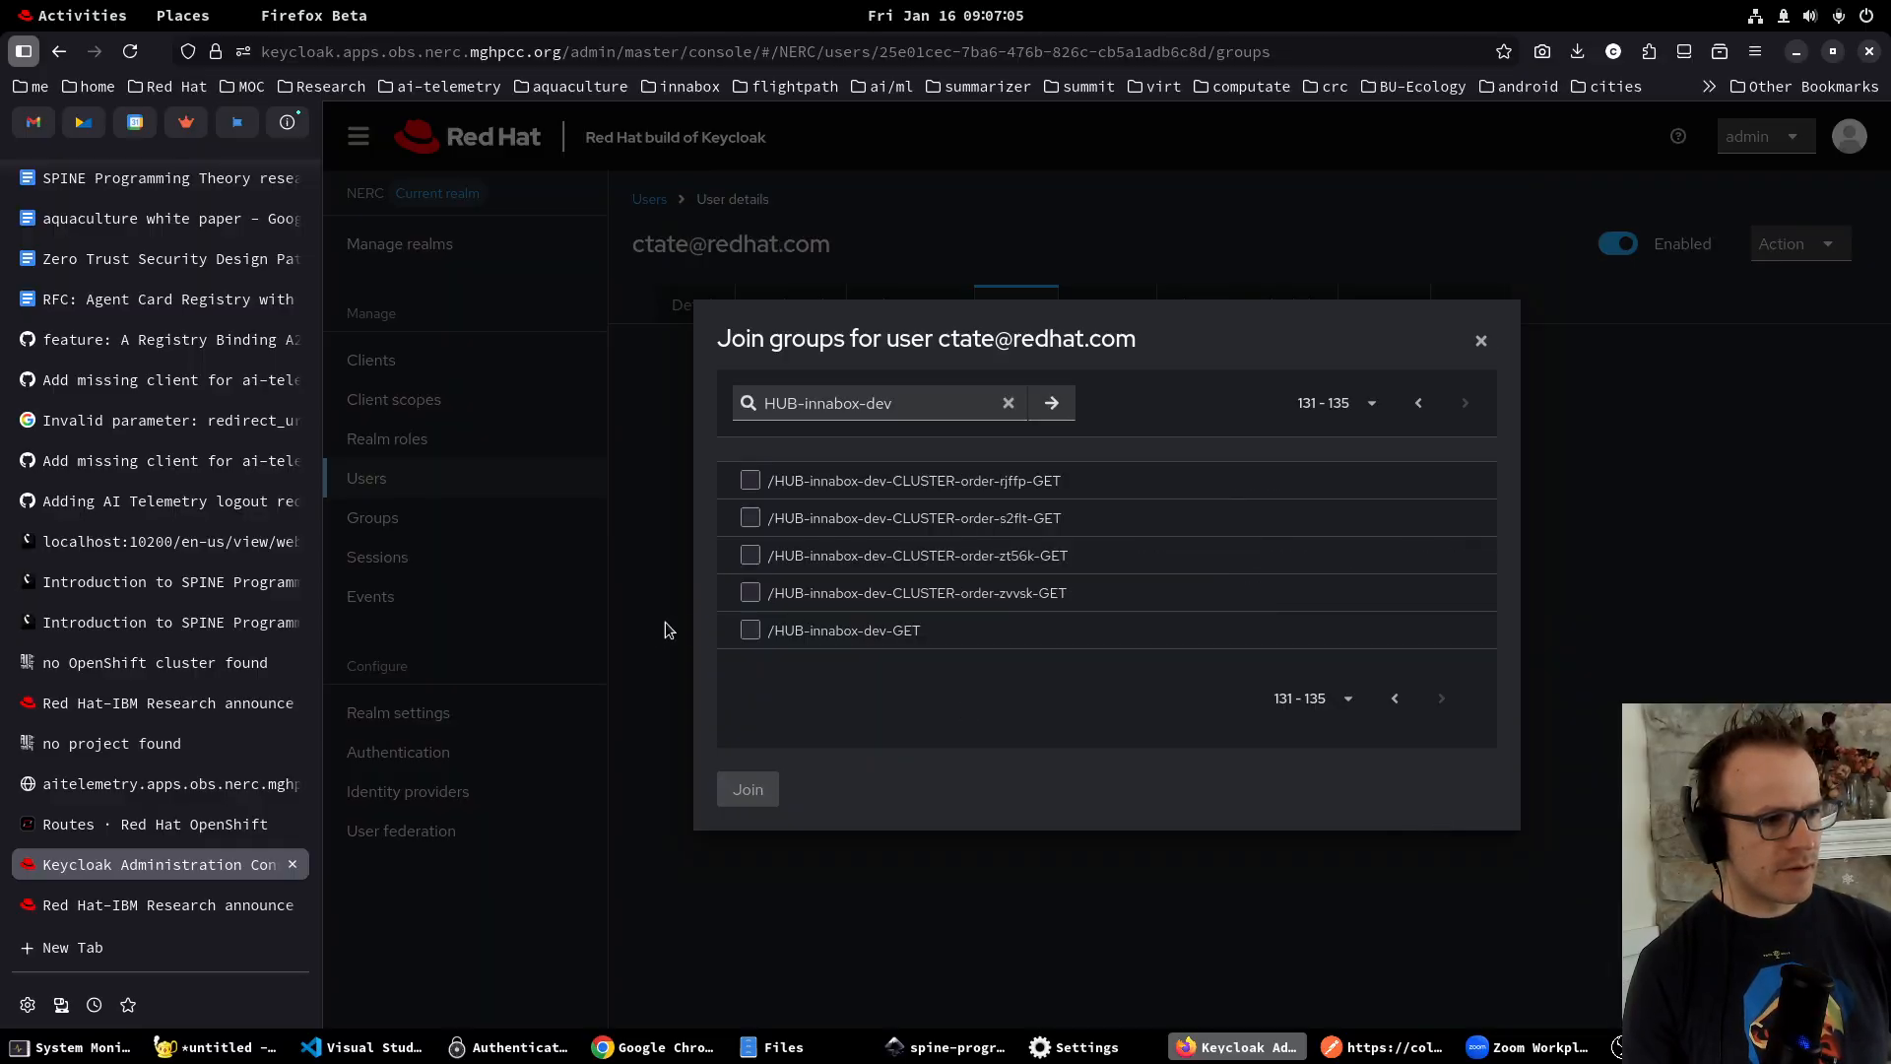
left_click(752, 634)
left_click(746, 791)
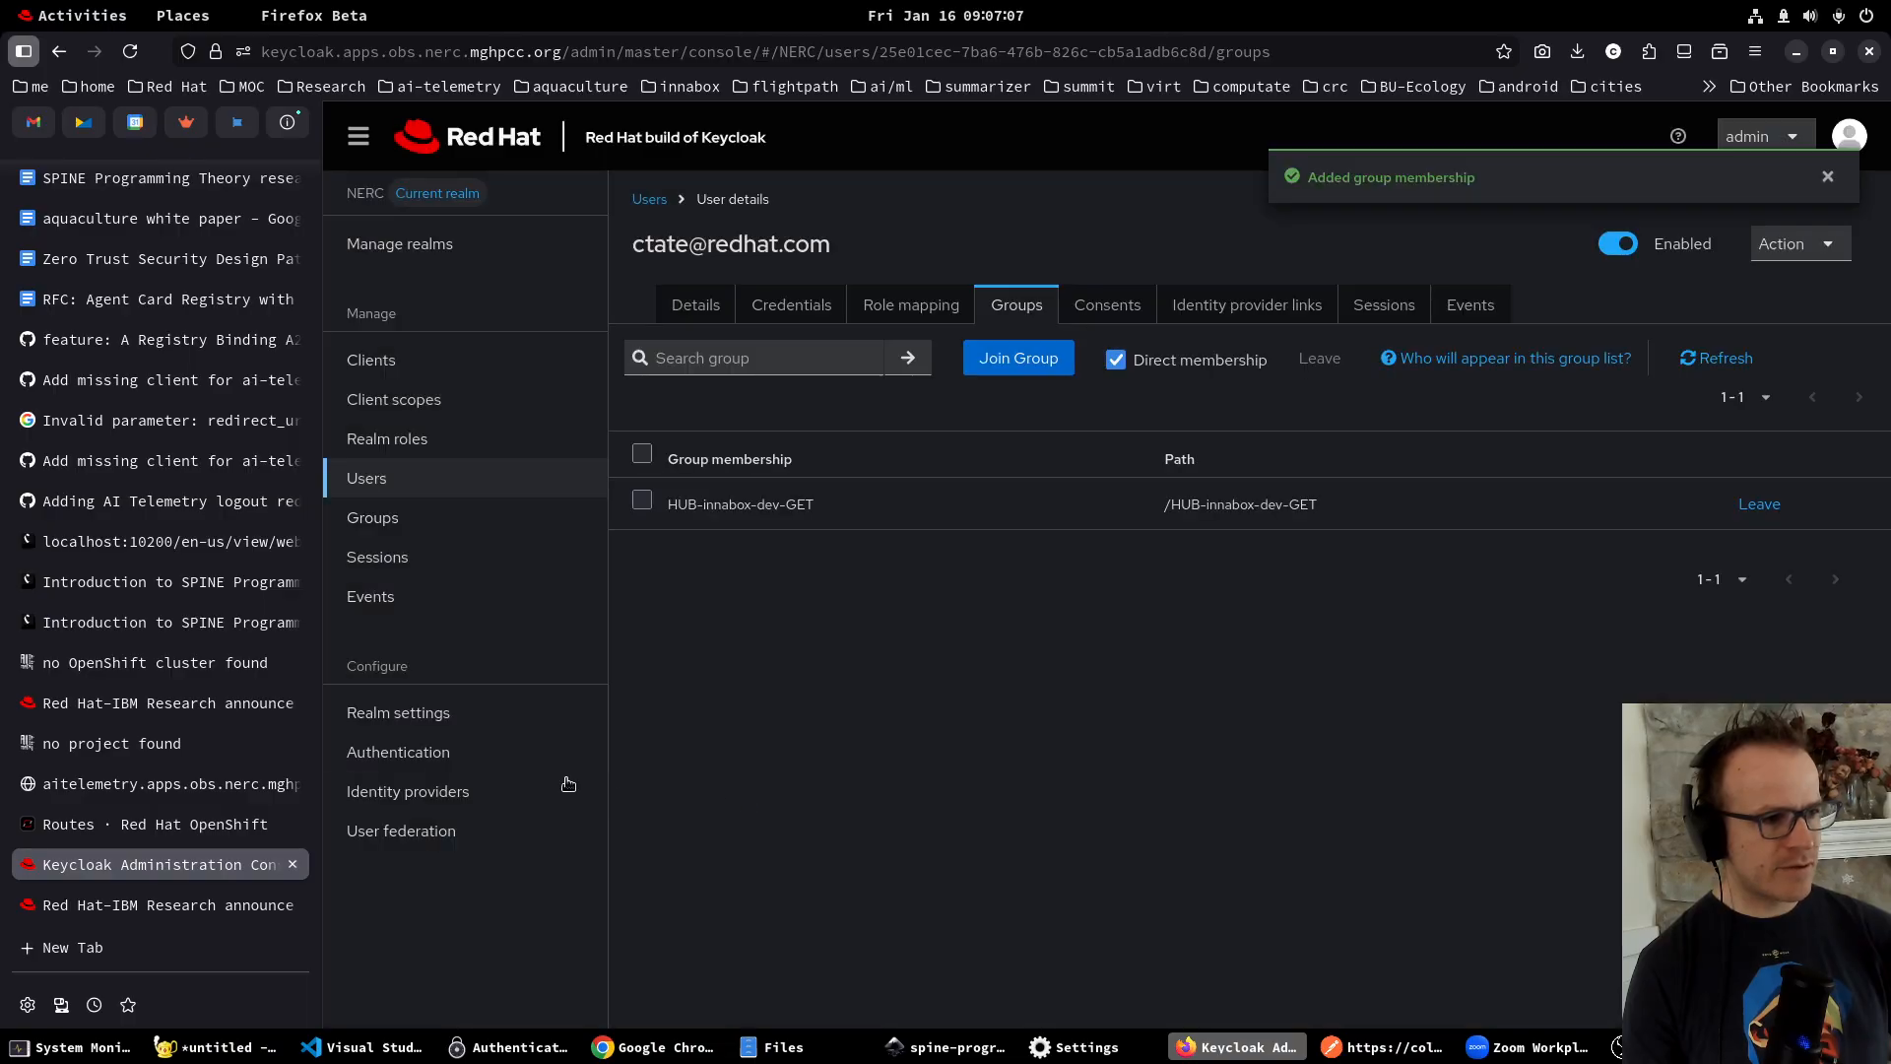
Switch to AI Telemetry, reload the projects list and open the ACM hubs list to check the HUB-innabox-dev-GET member's access.
left_click(87, 754)
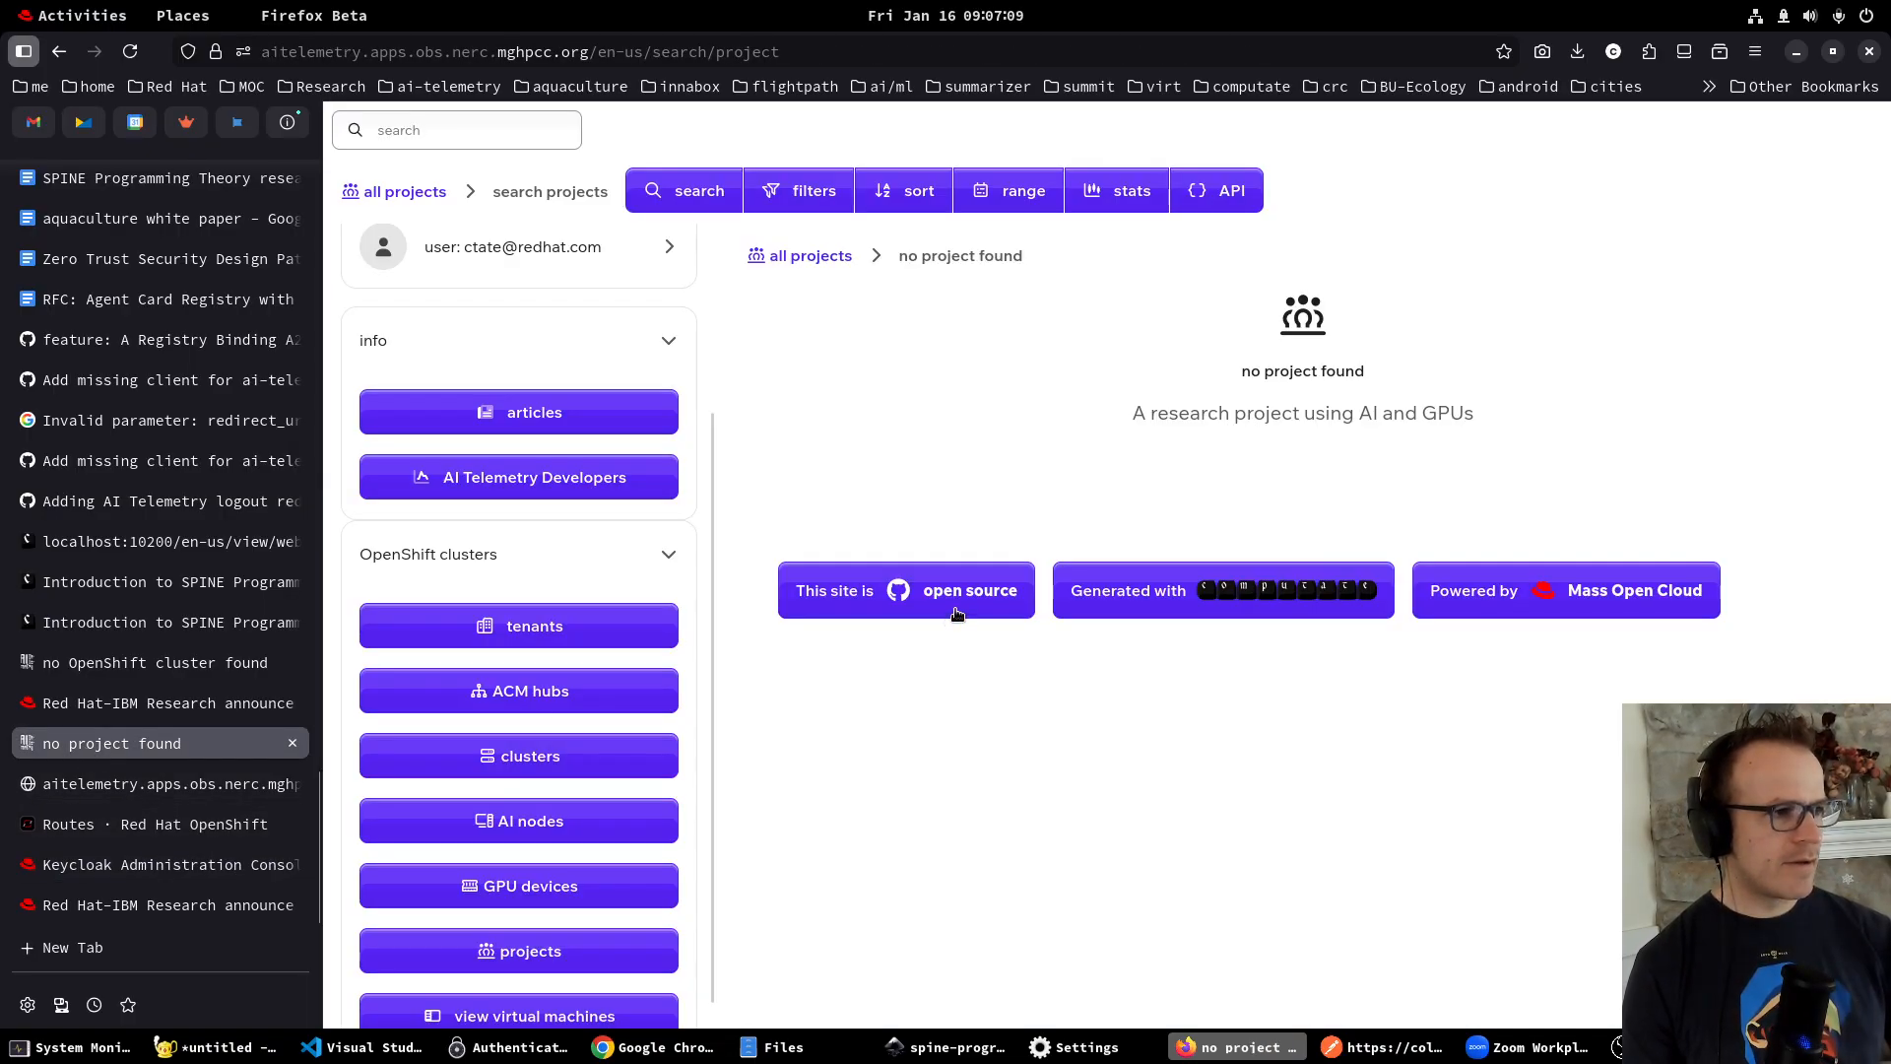
key("ctrl+r")
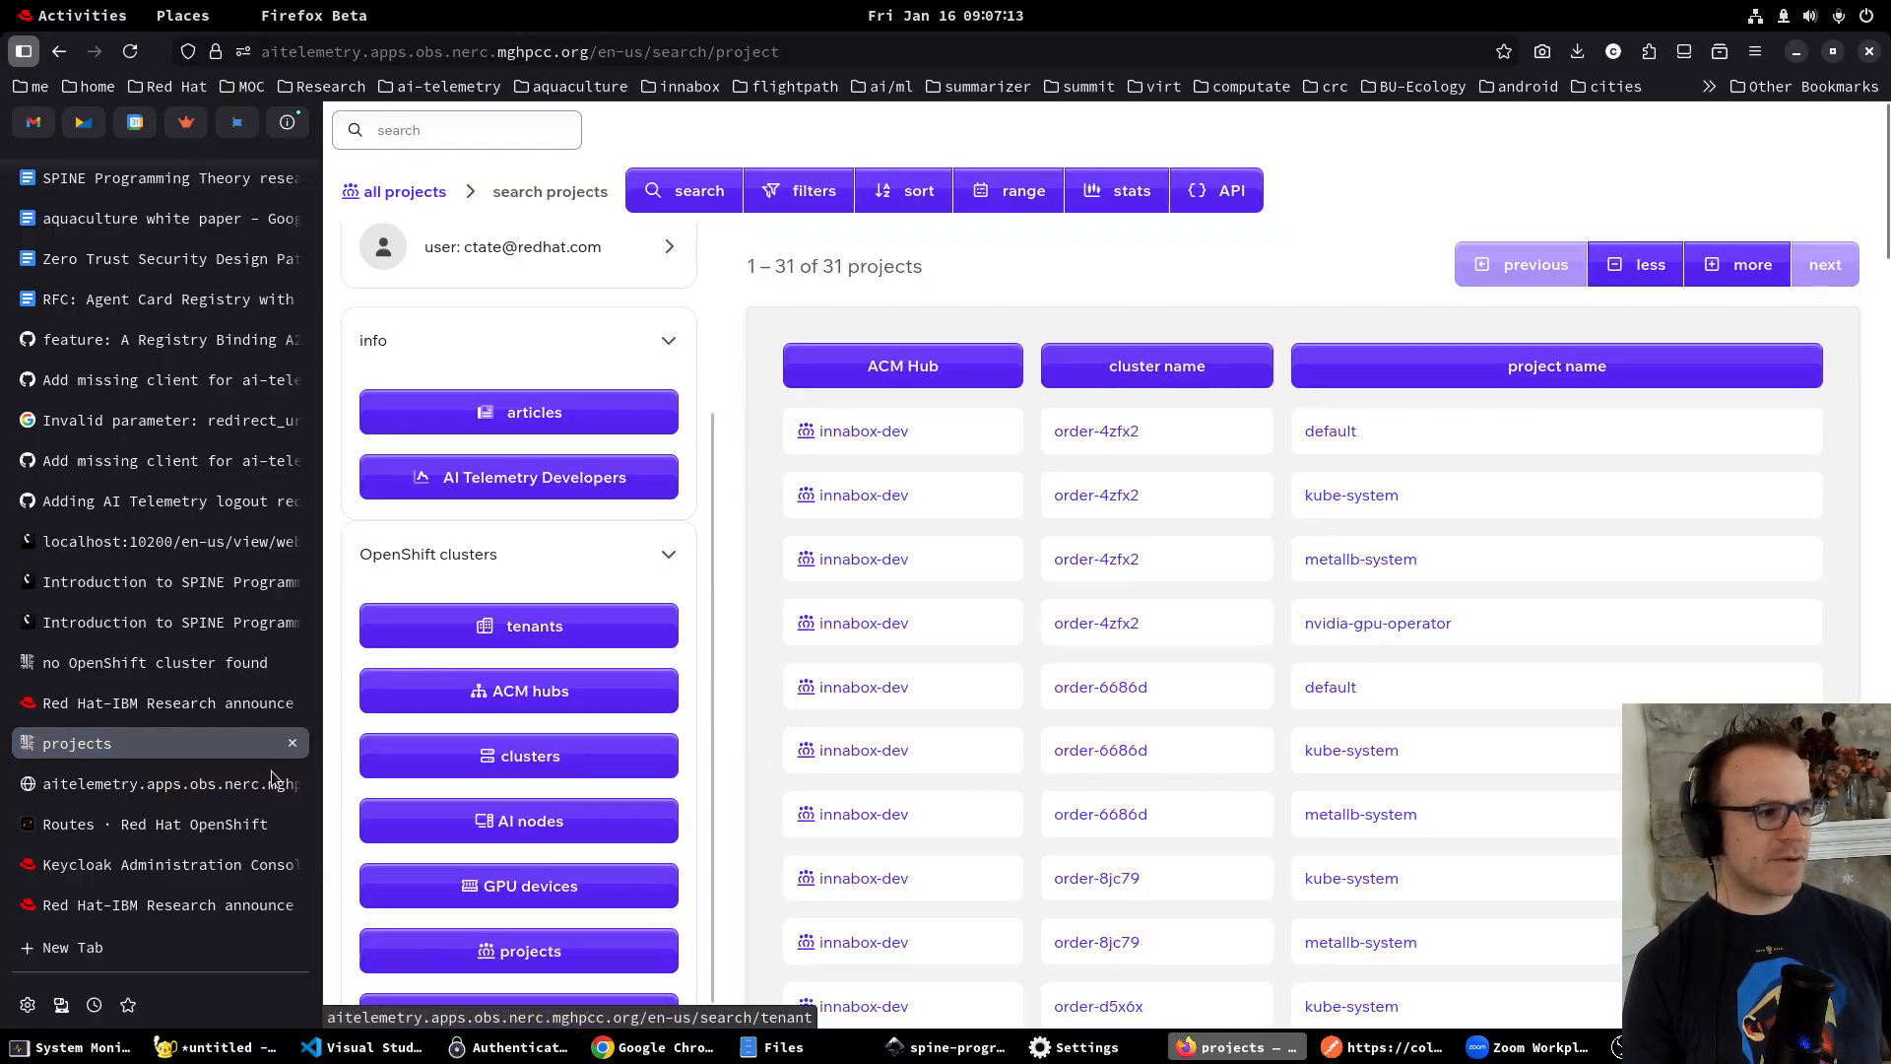
left_click(541, 701)
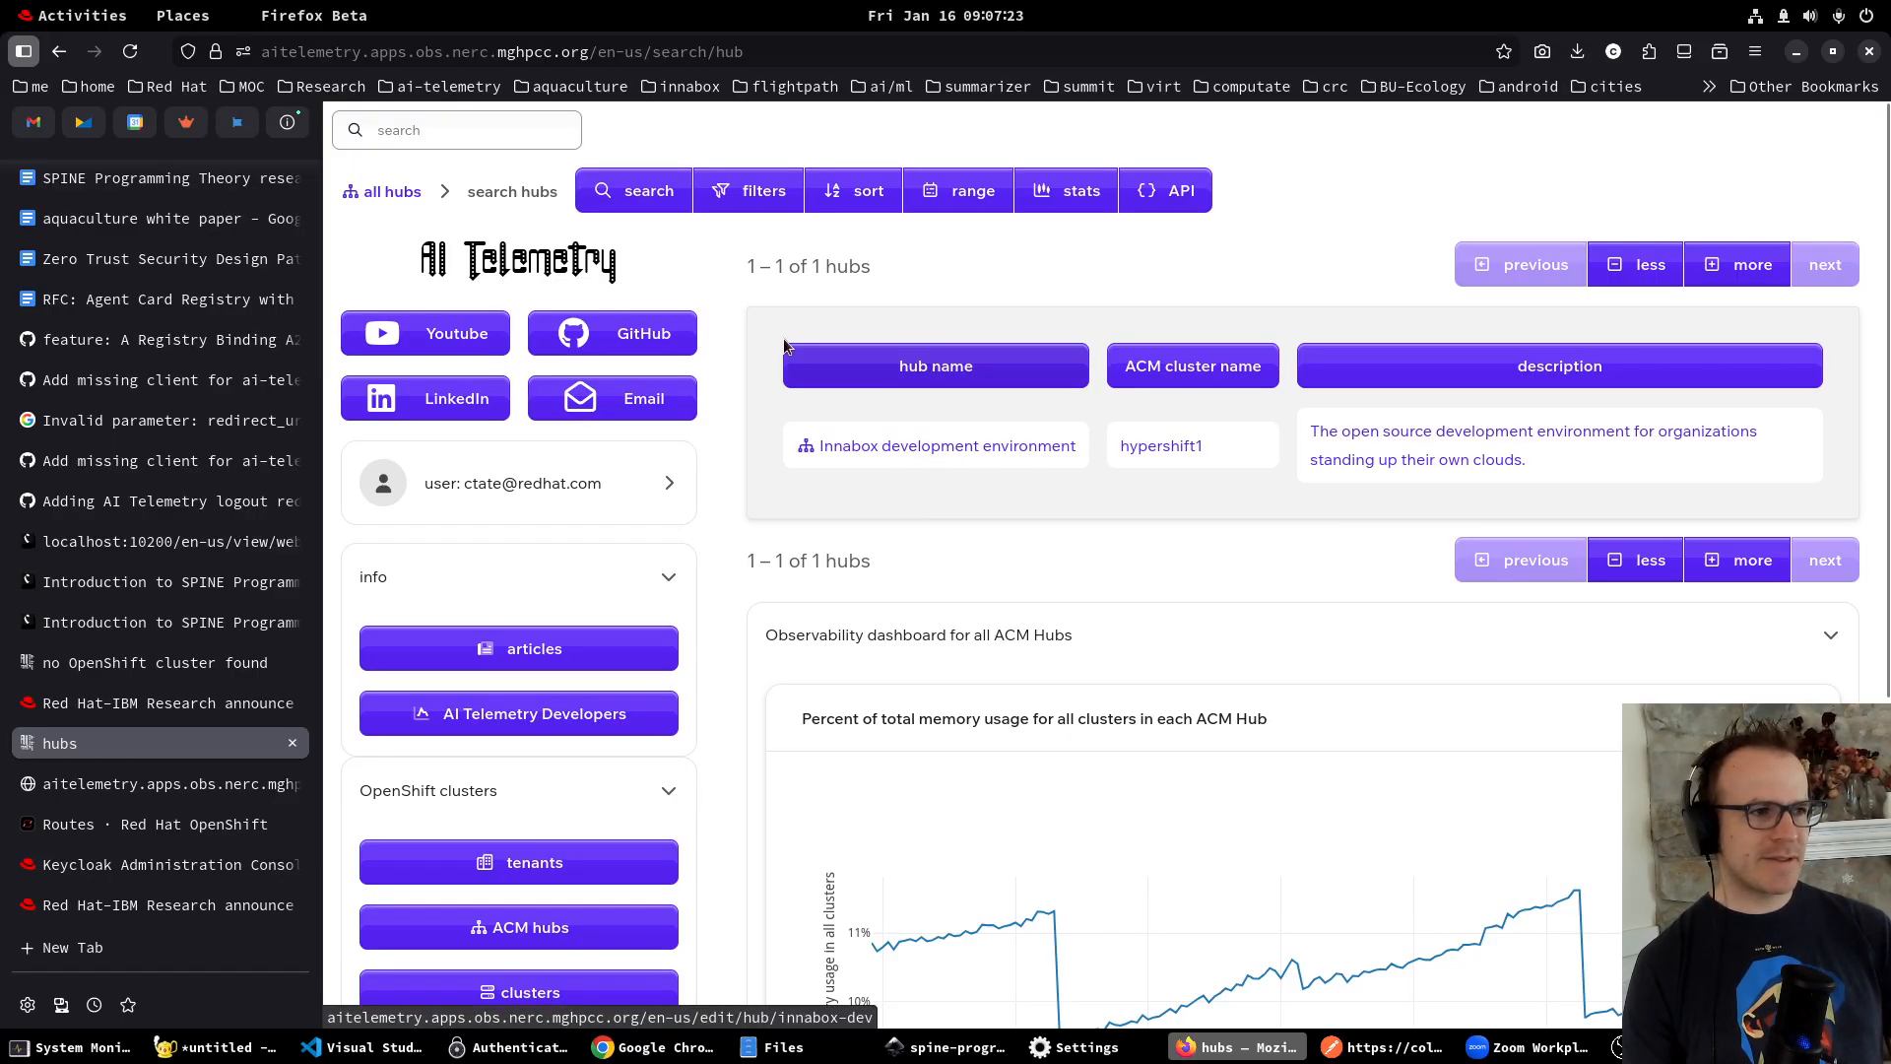
Examine the OpenShift clusters list and the projects list available to the HUB-innabox-dev-GET member.
left_click(512, 990)
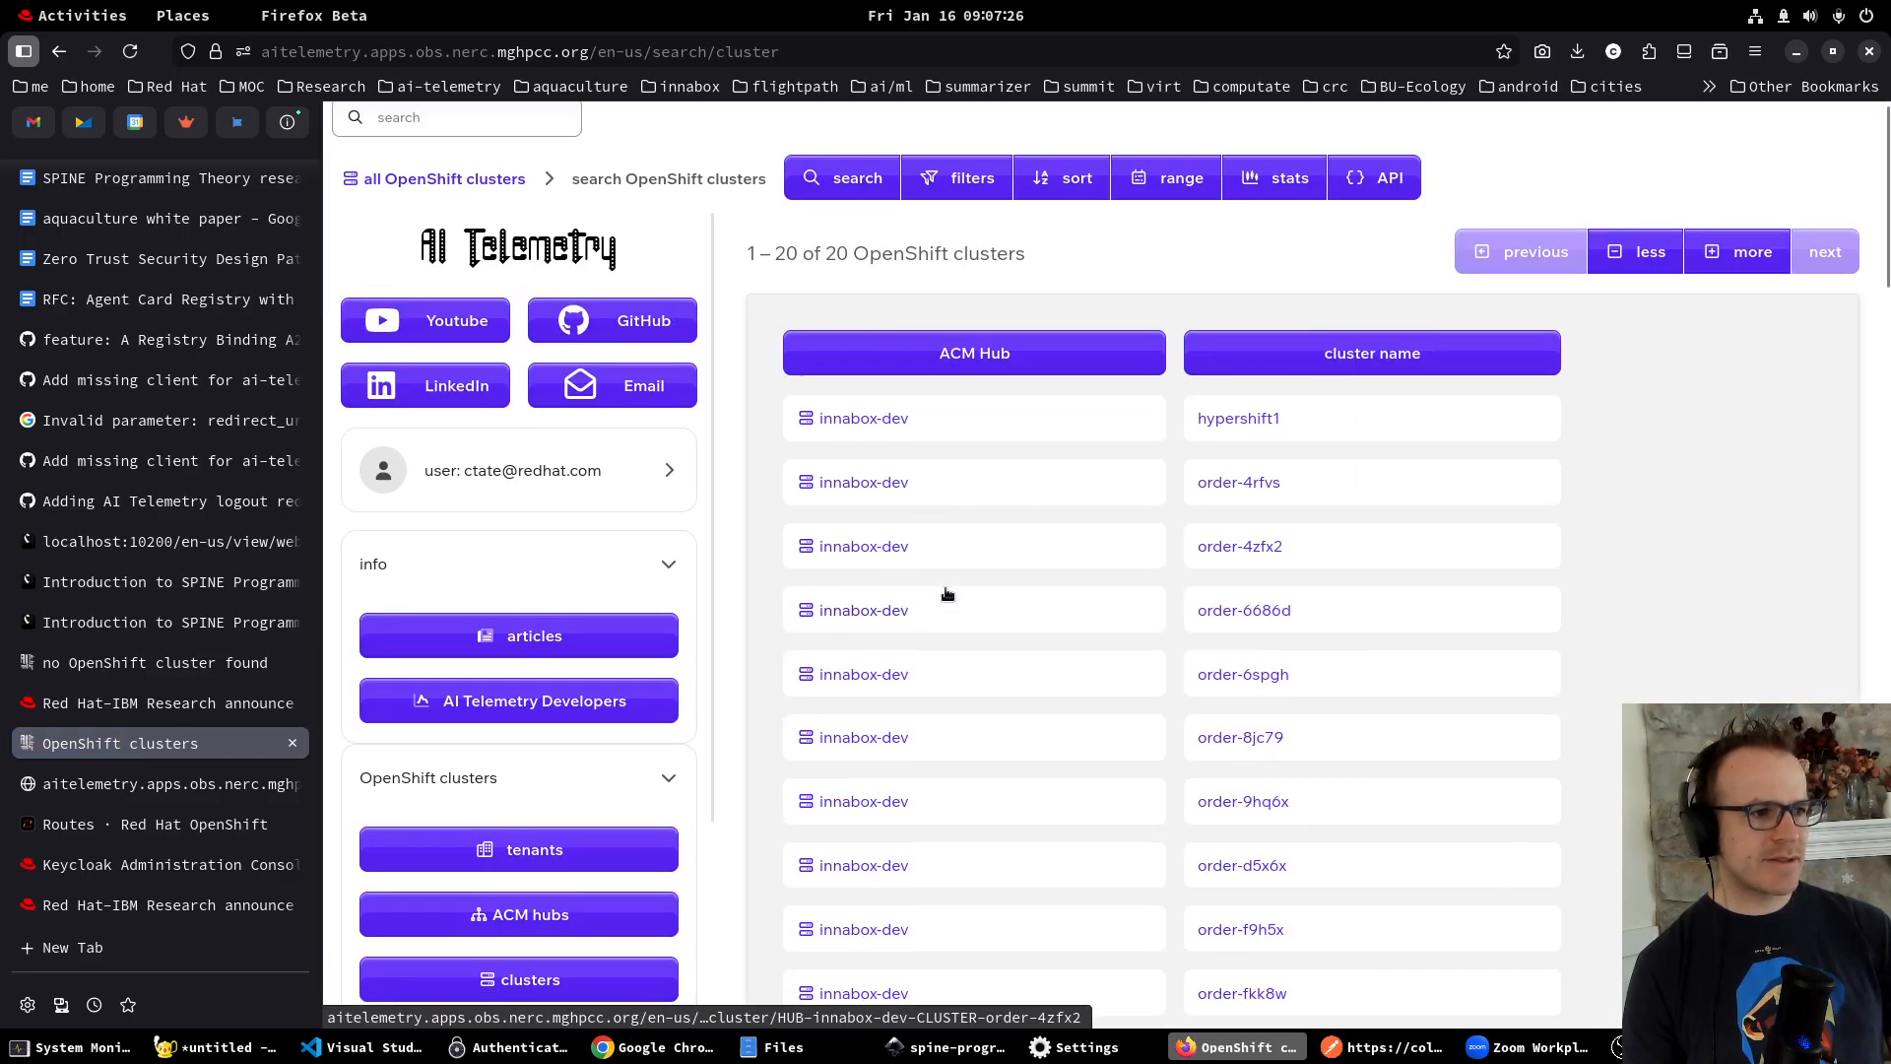
scroll(946, 594, "down", 10)
scroll(962, 618, "up", 6)
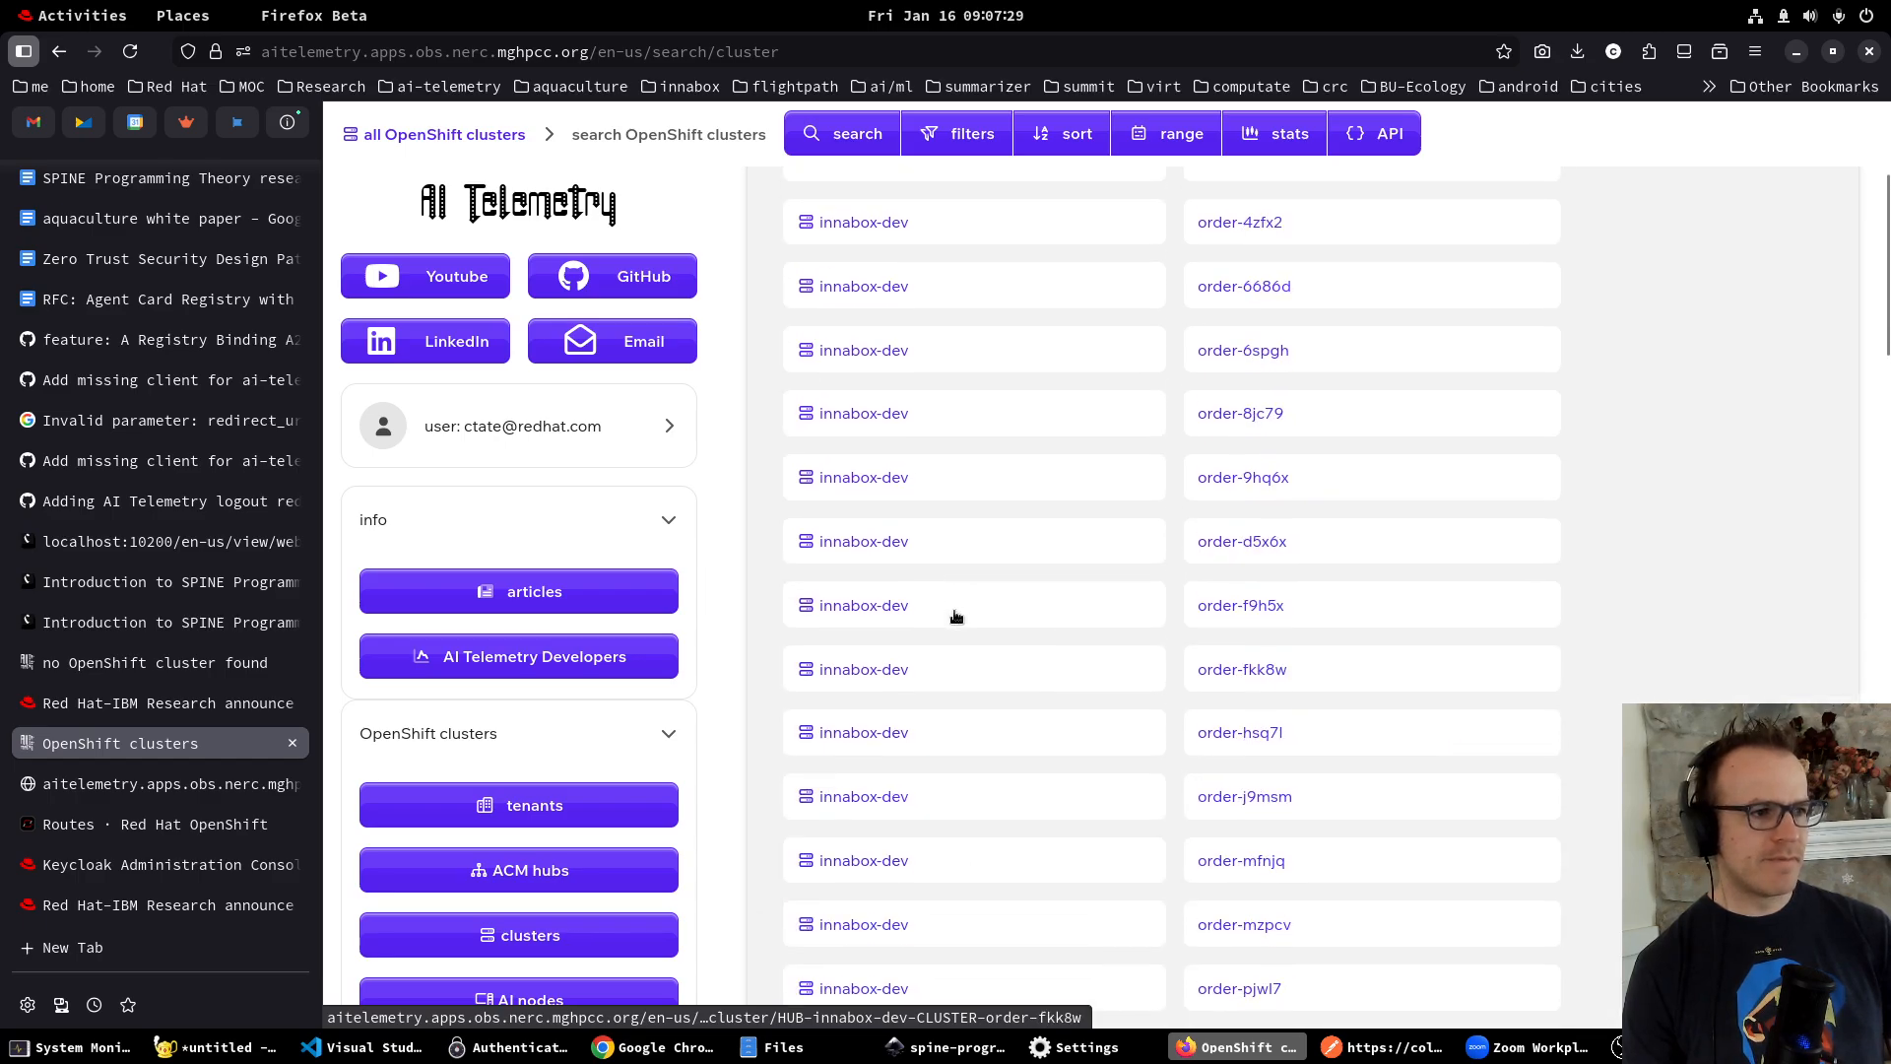
scroll(956, 616, "up", 4)
scroll(607, 839, "down", 3)
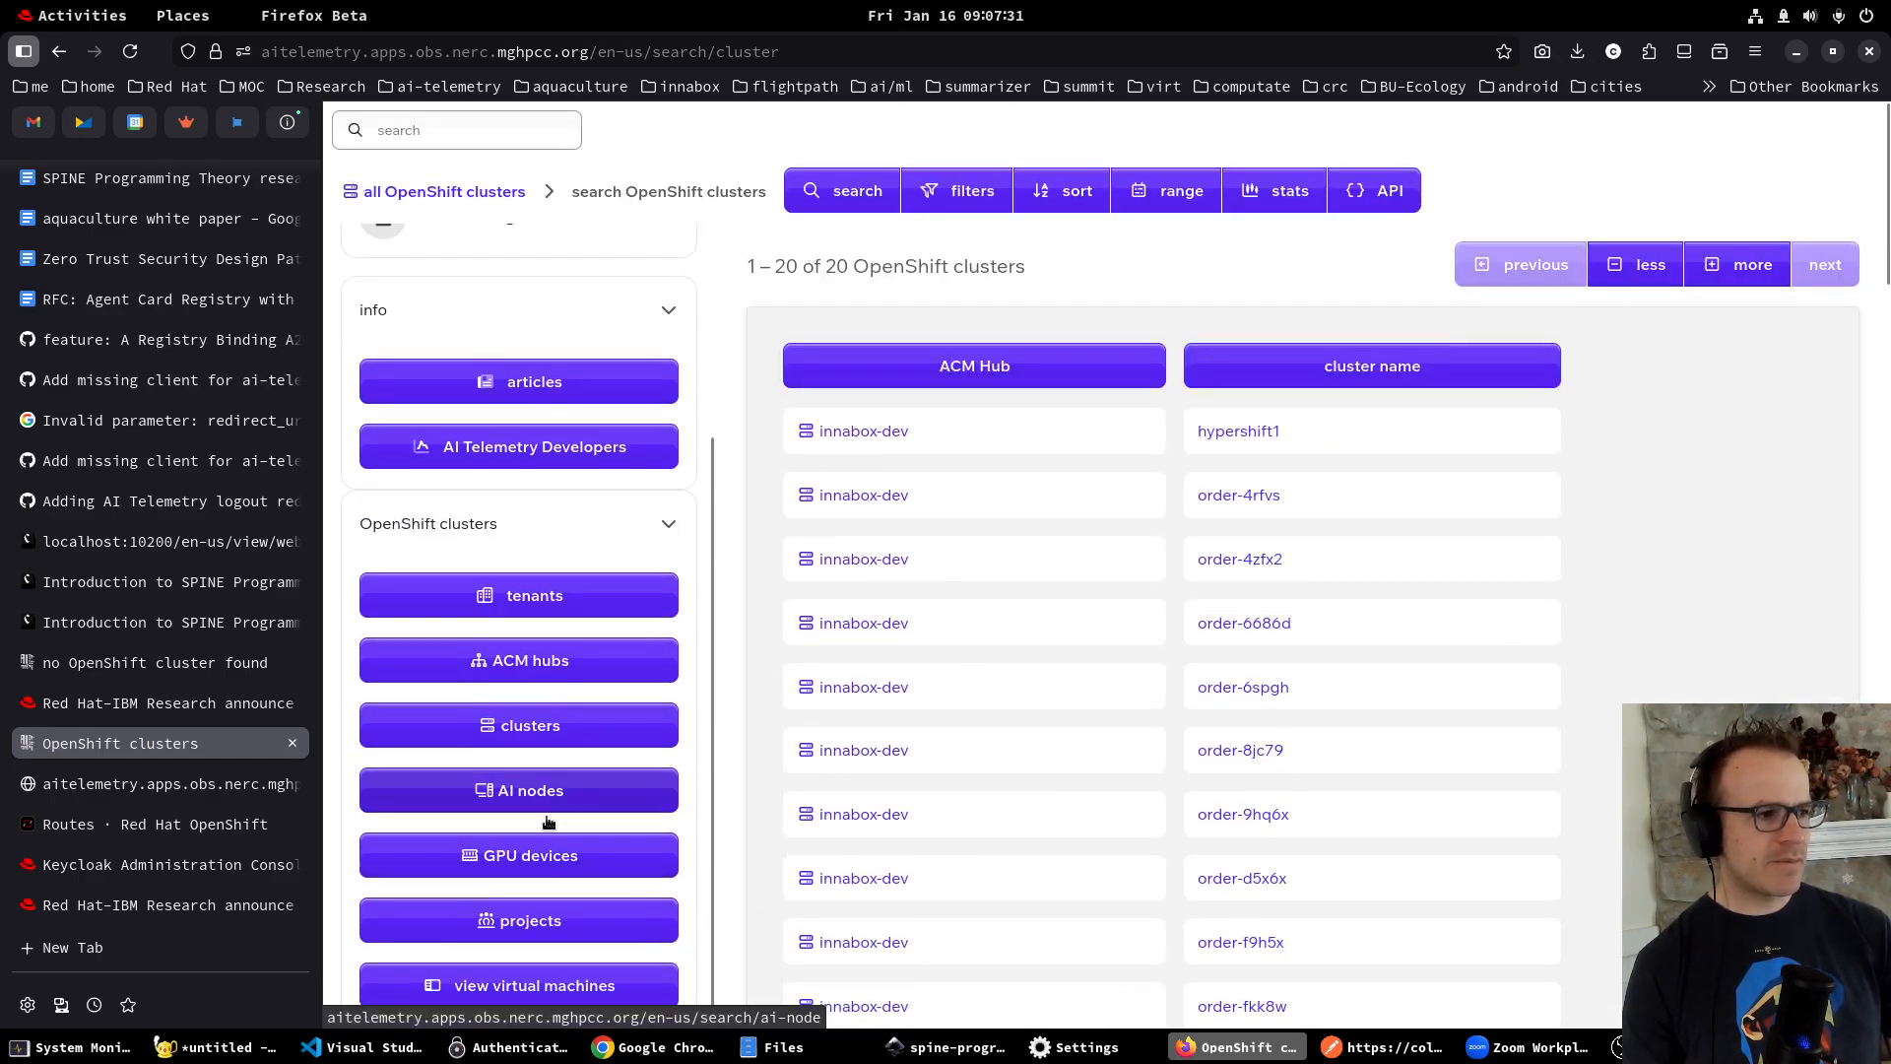
left_click(519, 926)
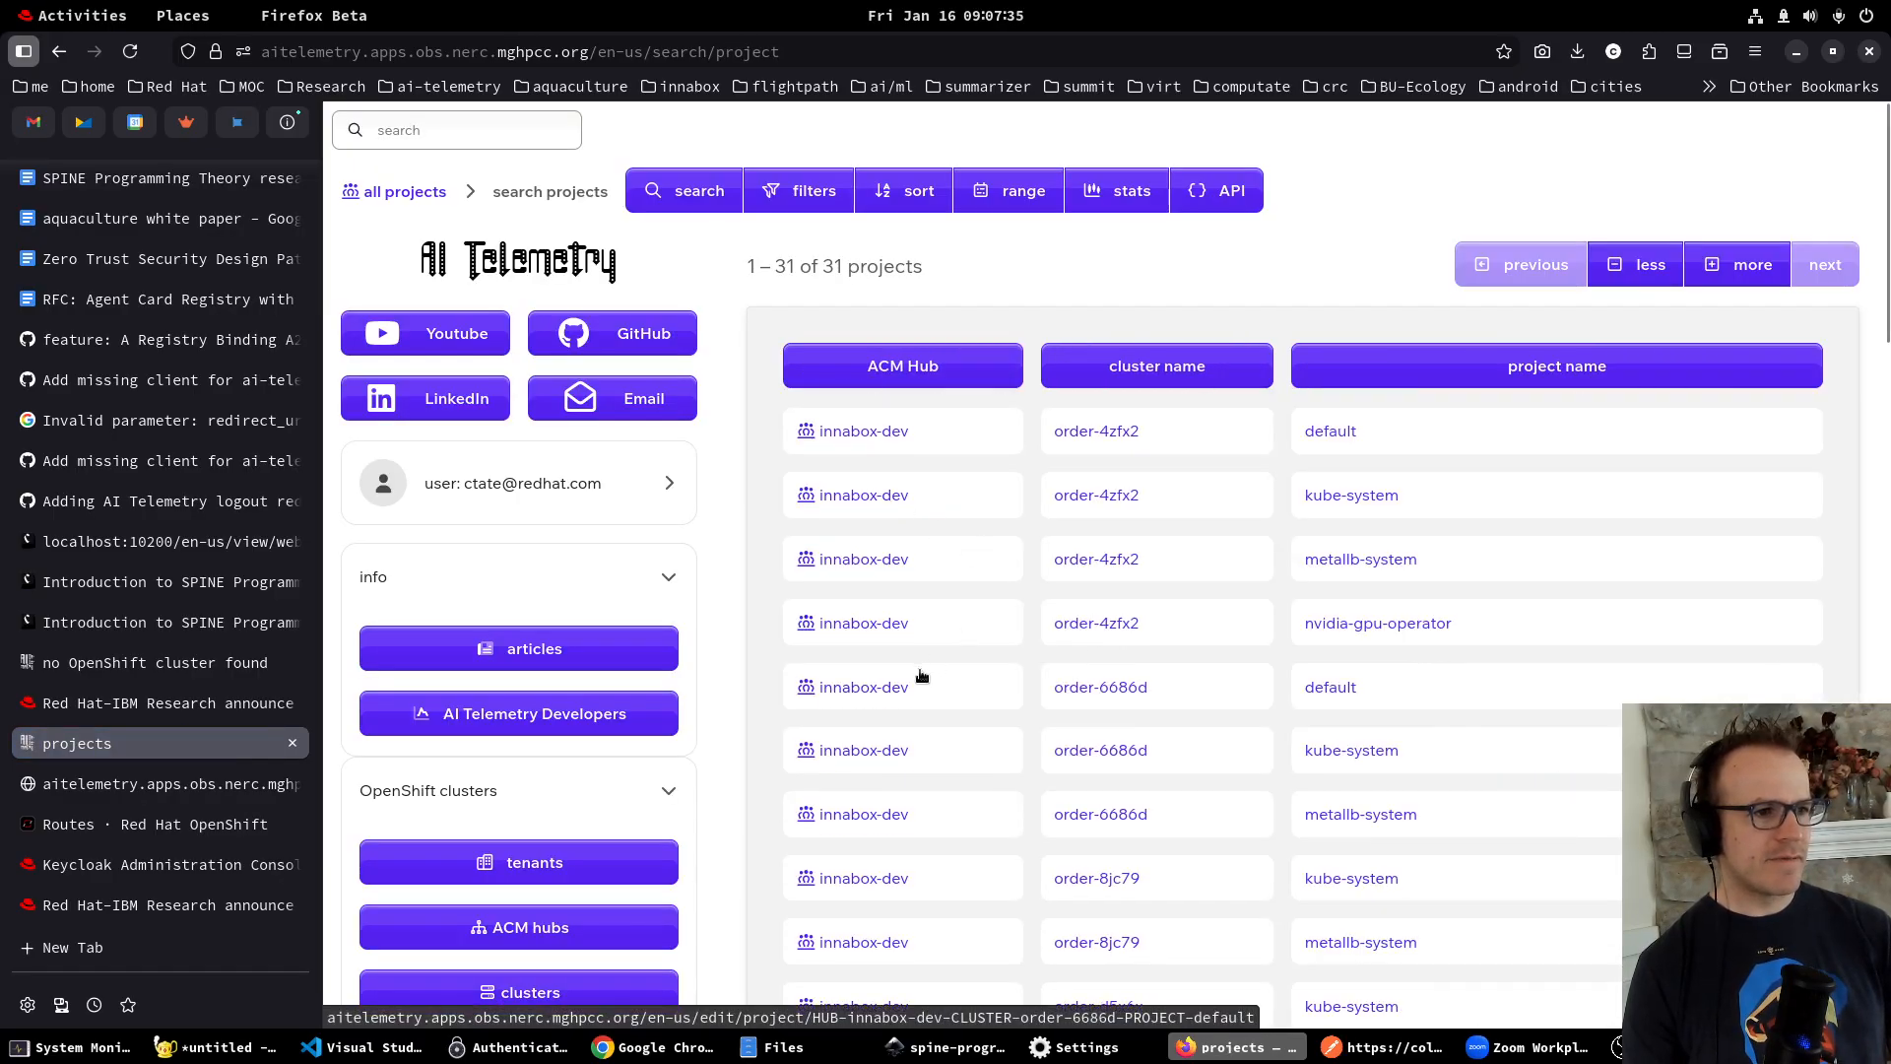
scroll(920, 678, "down", 3)
scroll(919, 678, "up", 3)
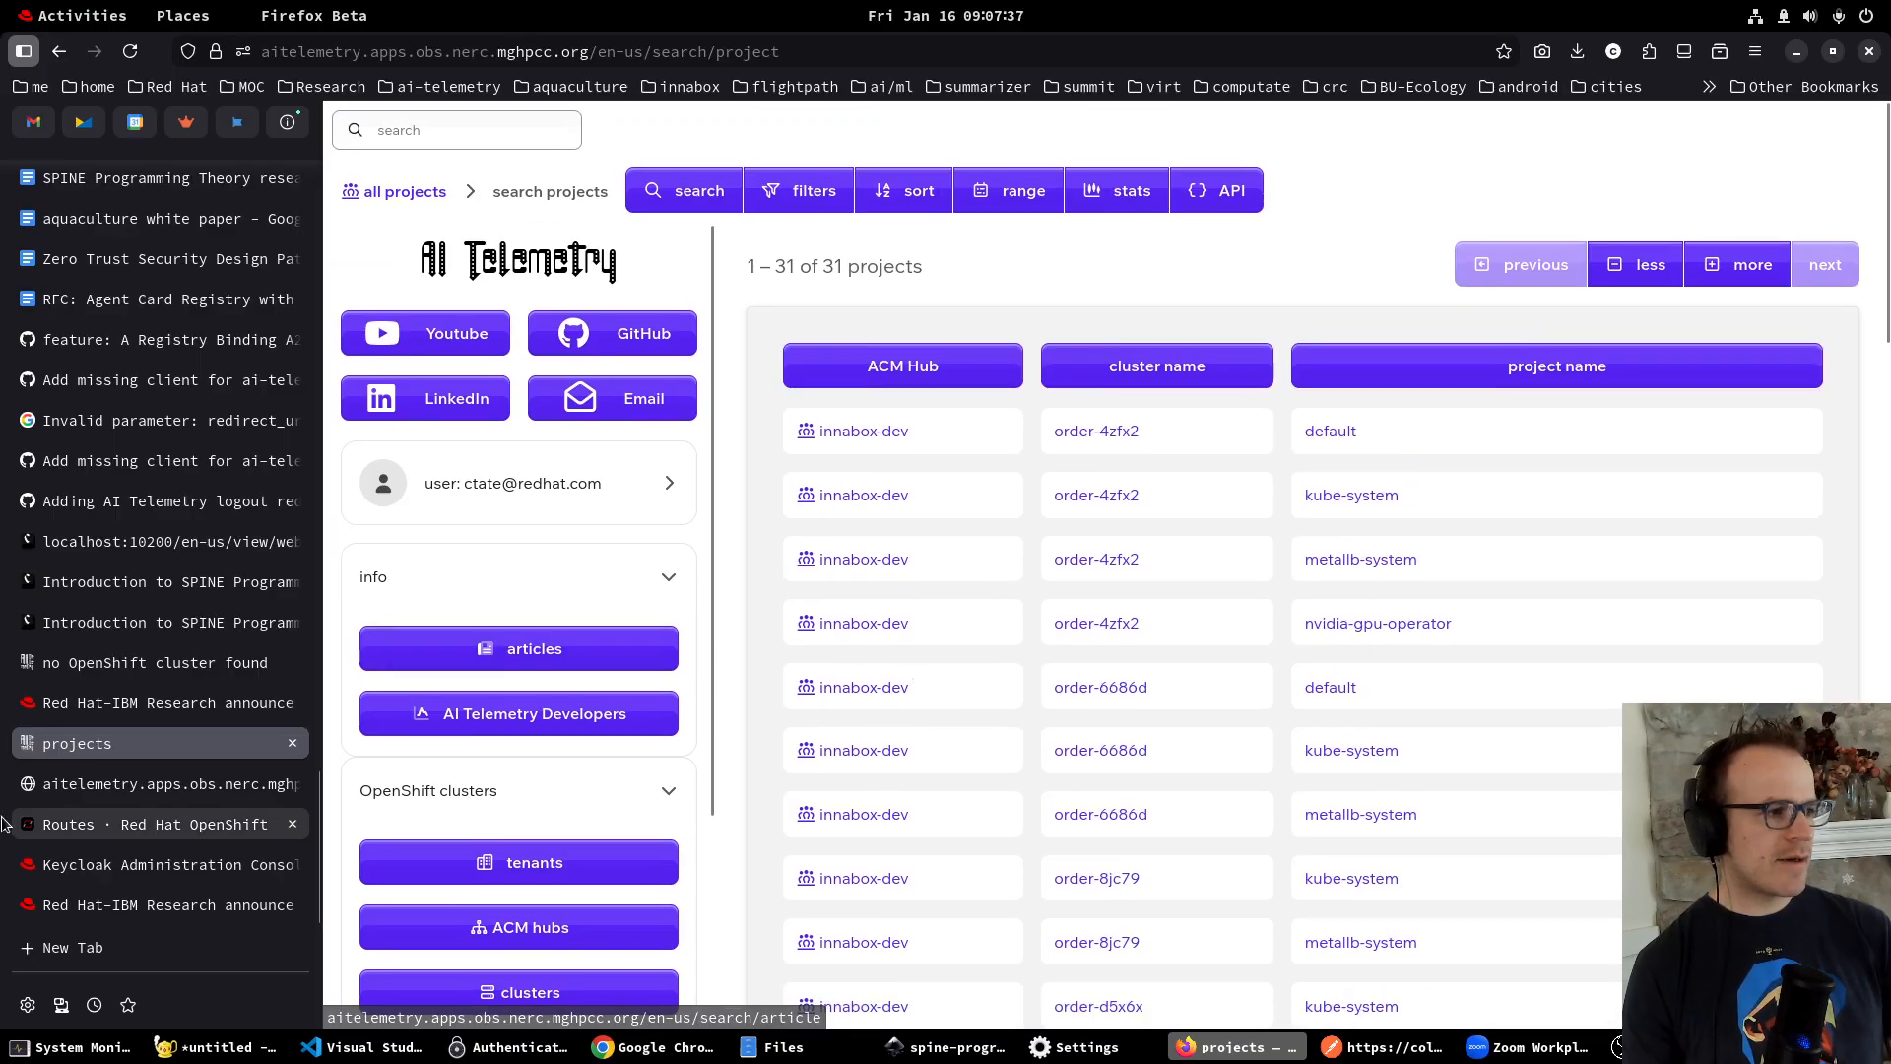
Return to the user's Keycloak groups and remove the HUB-innabox-dev-GET membership.
mouse_move(61, 784)
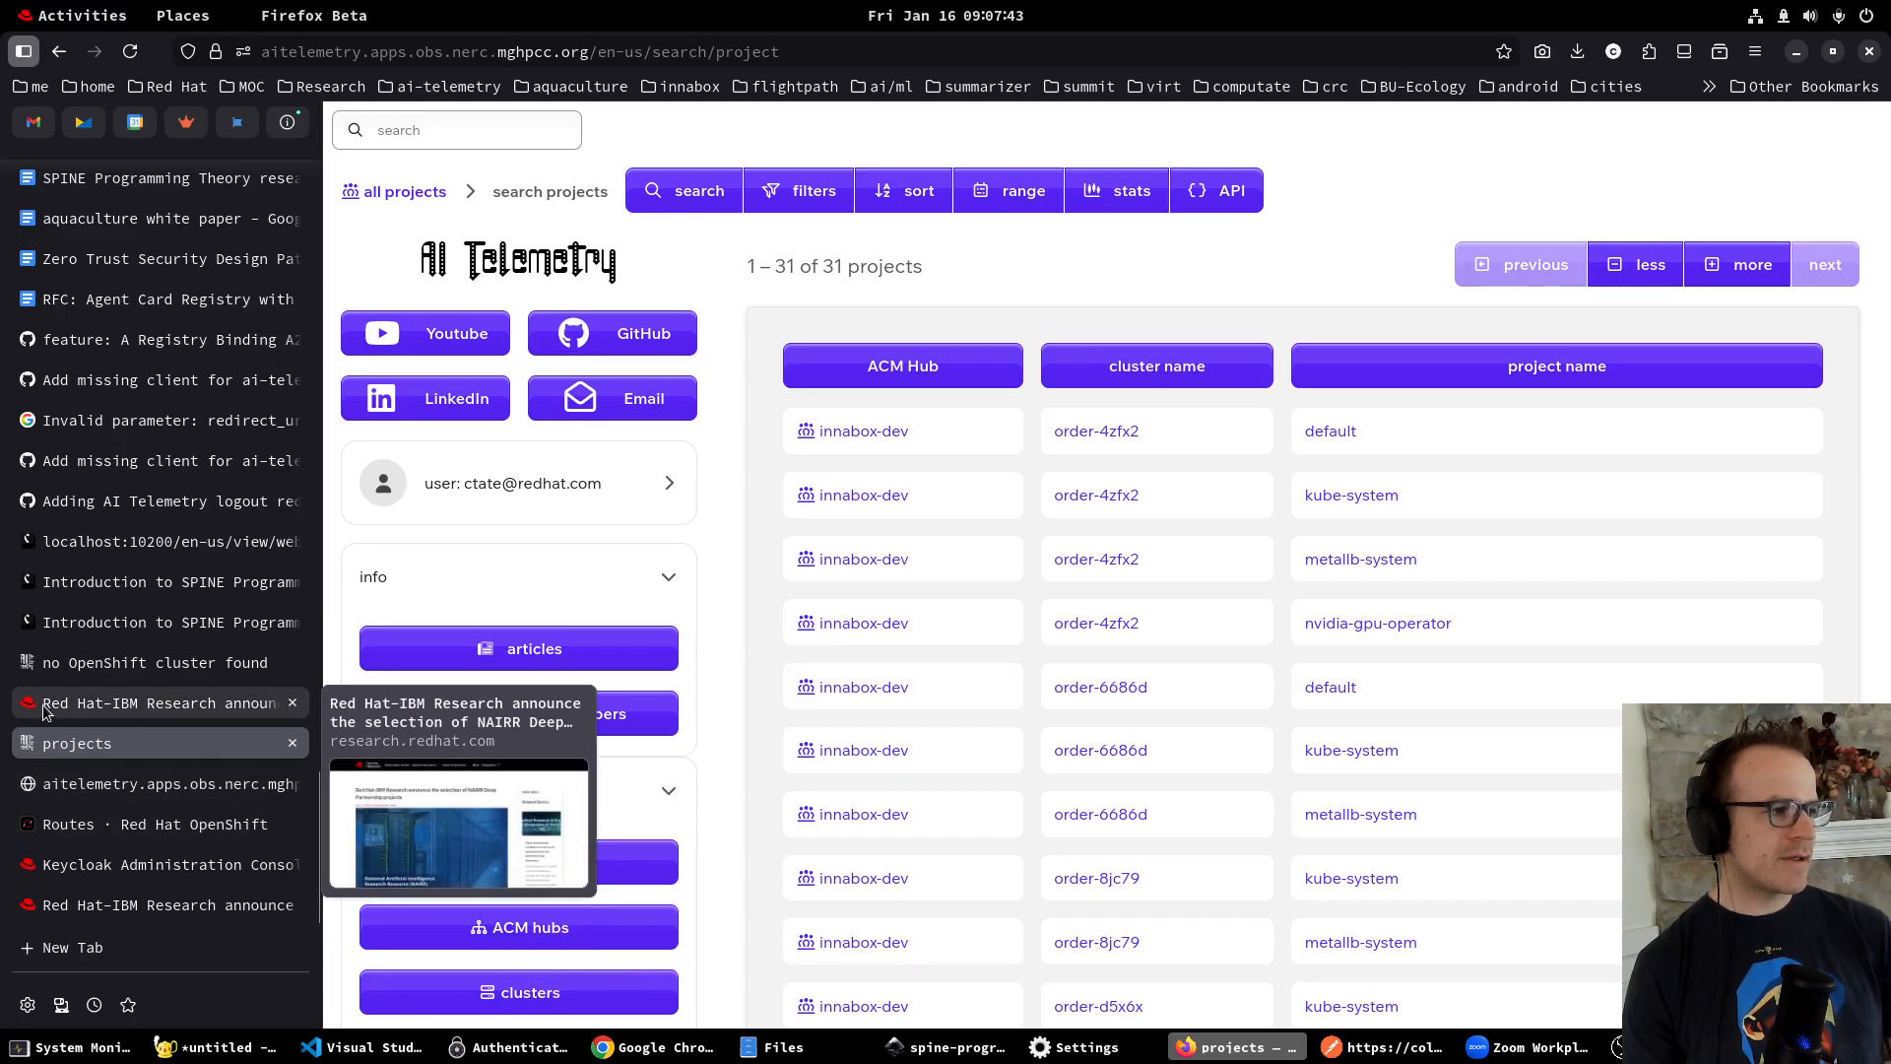
mouse_move(69, 665)
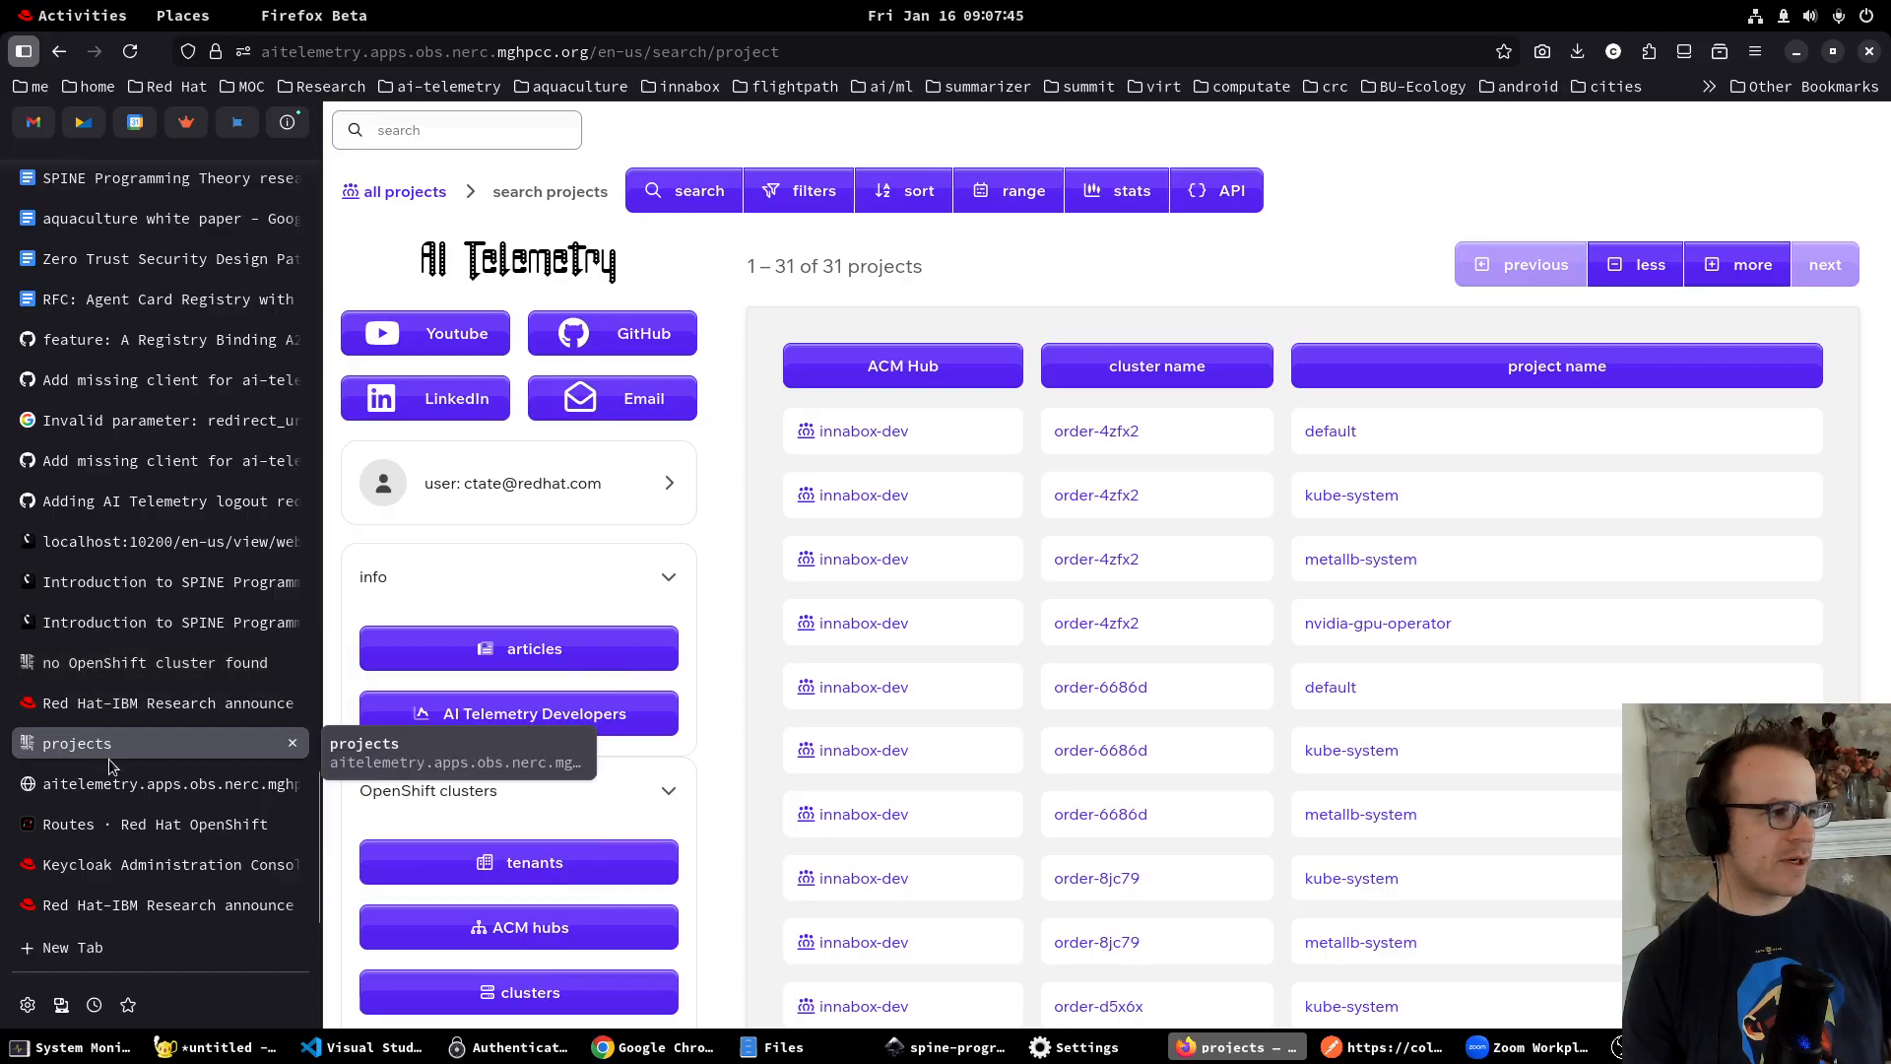
left_click(99, 867)
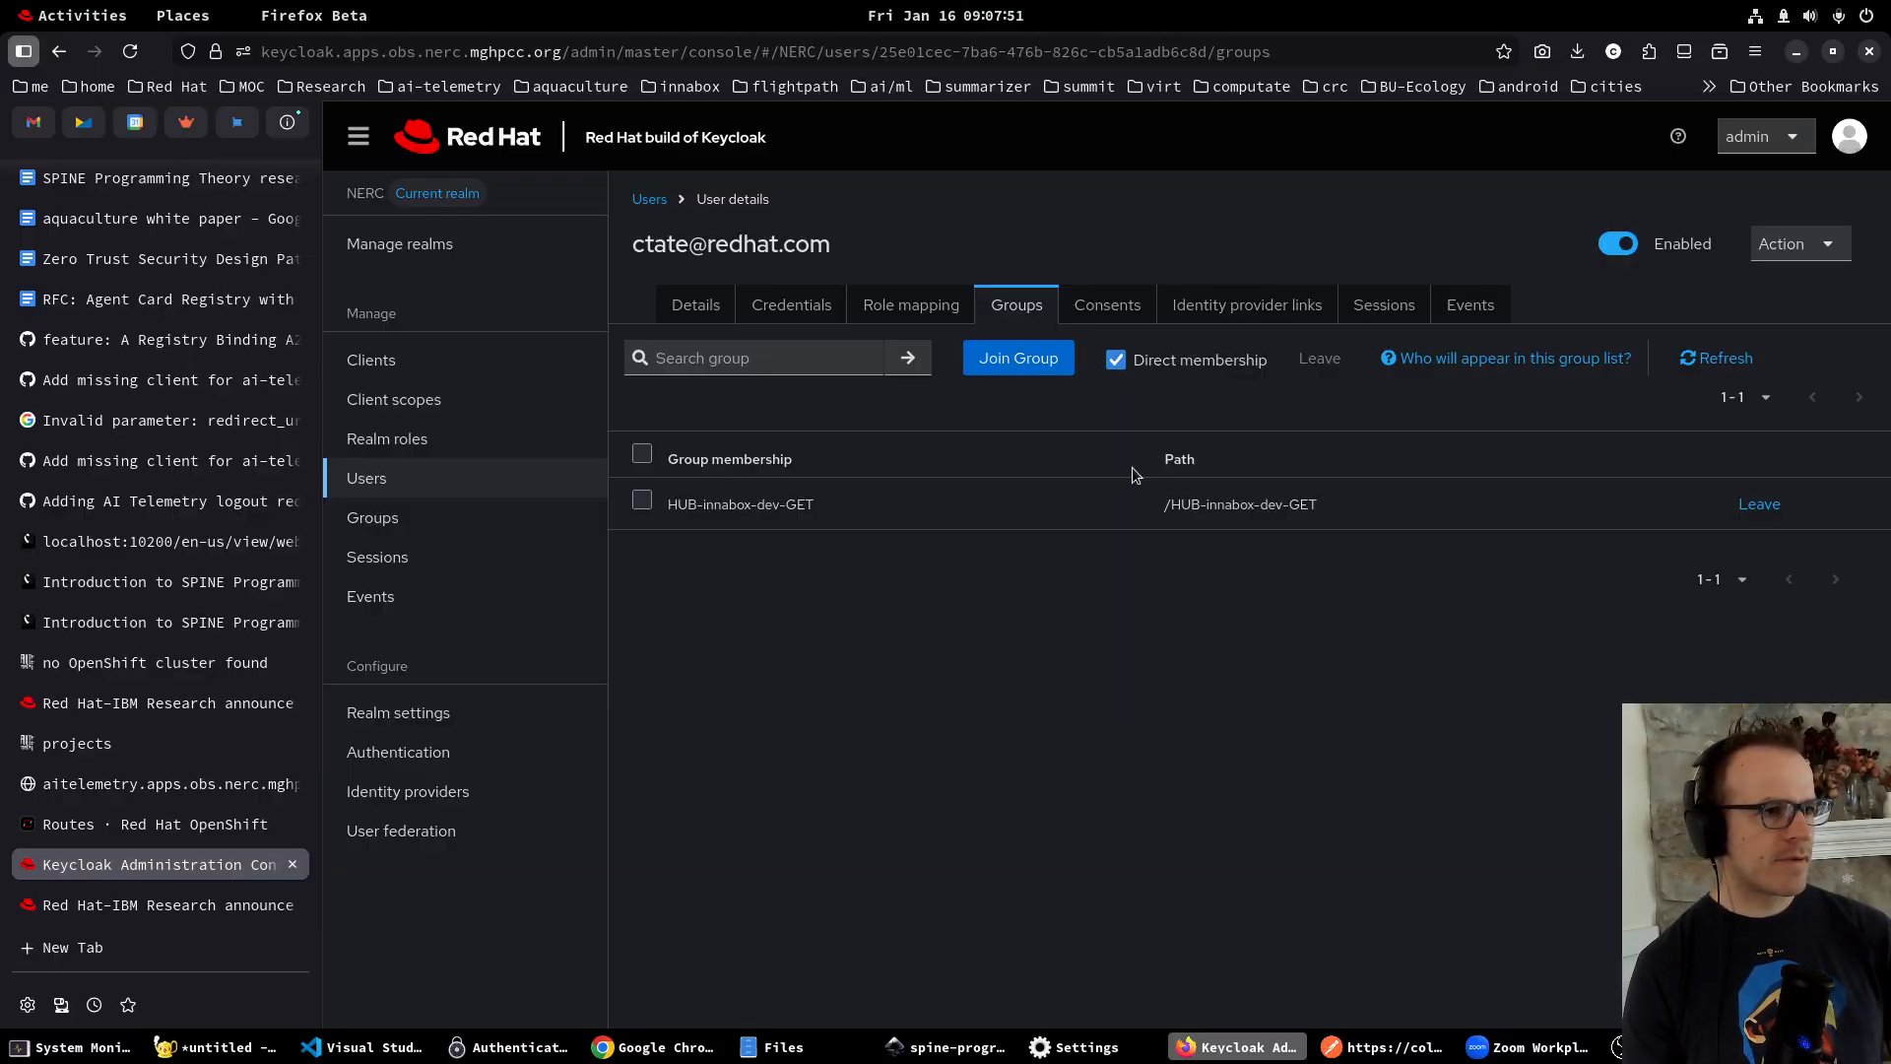
left_click(1727, 509)
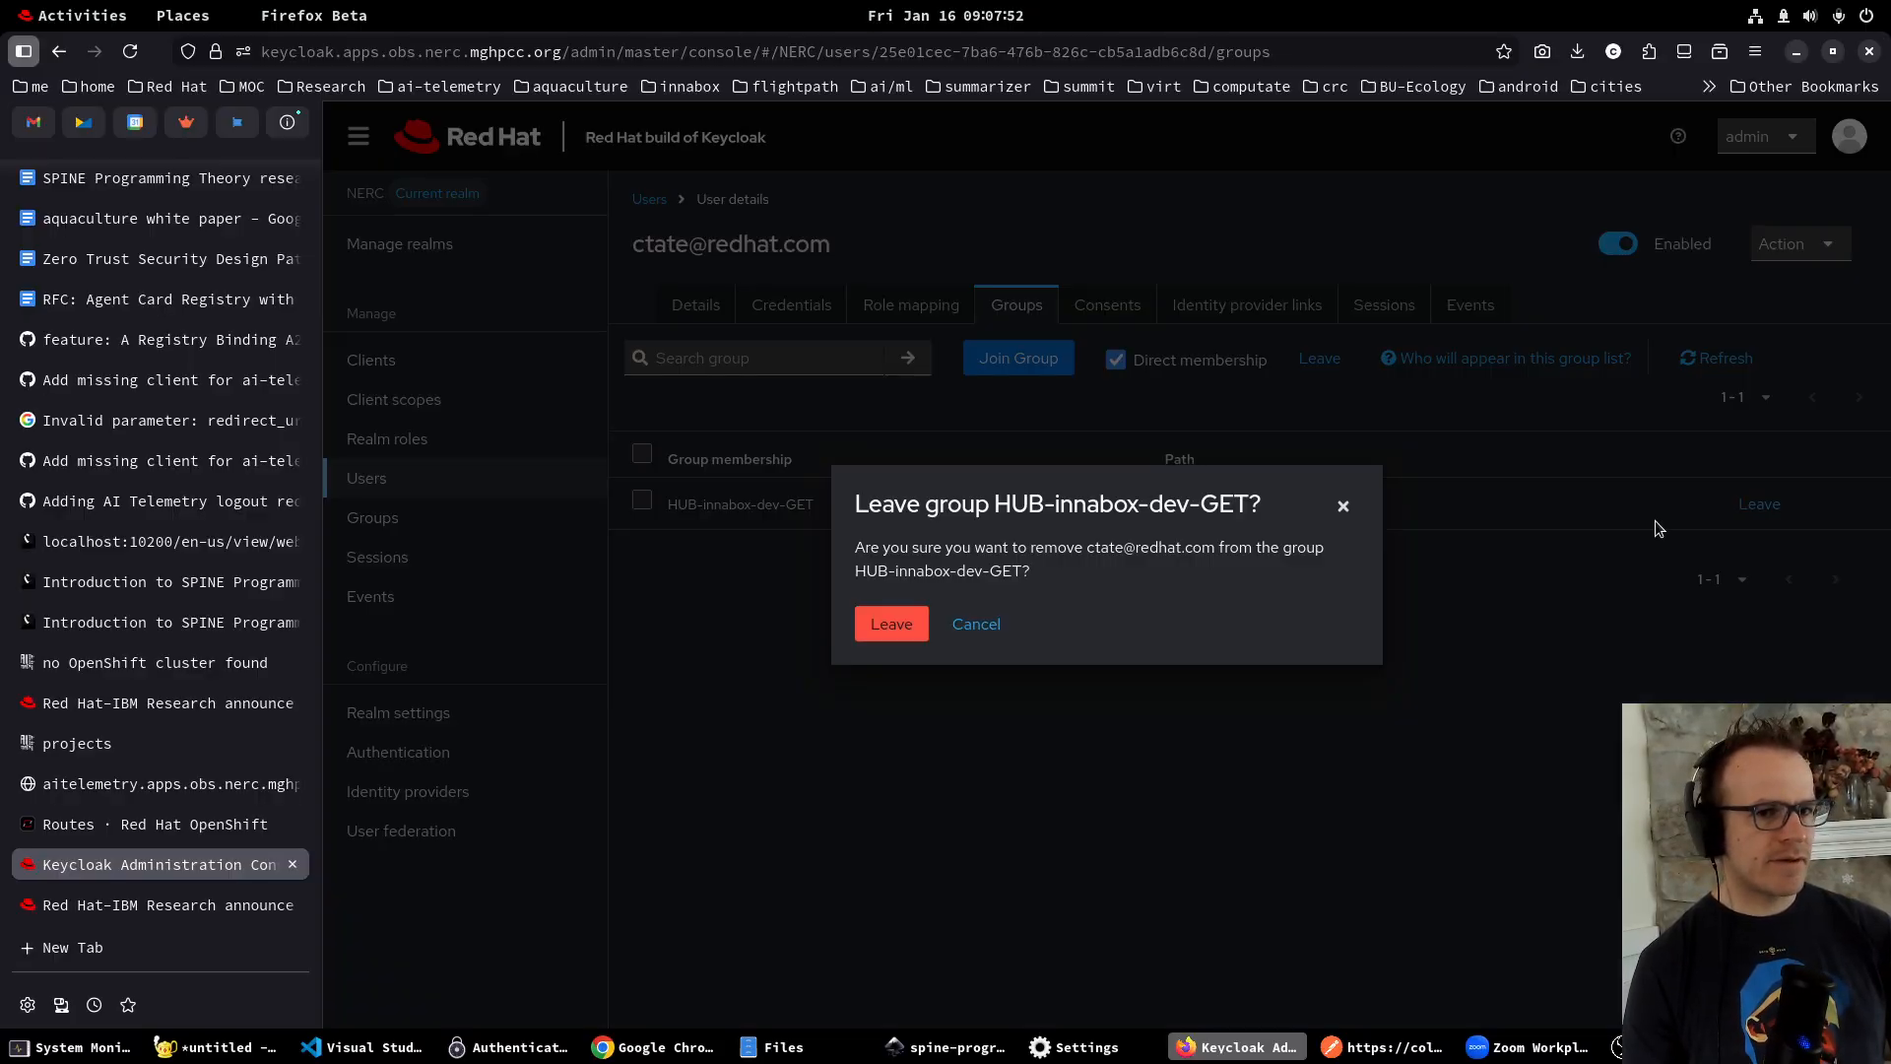
left_click(882, 630)
Search the joinable groups for ts-data and add the user to the HUB-moc-CLUSTER-nerc-ocp-prod-PROJECT-ts-data-agent-0a0cee-GET group.
left_click(1283, 564)
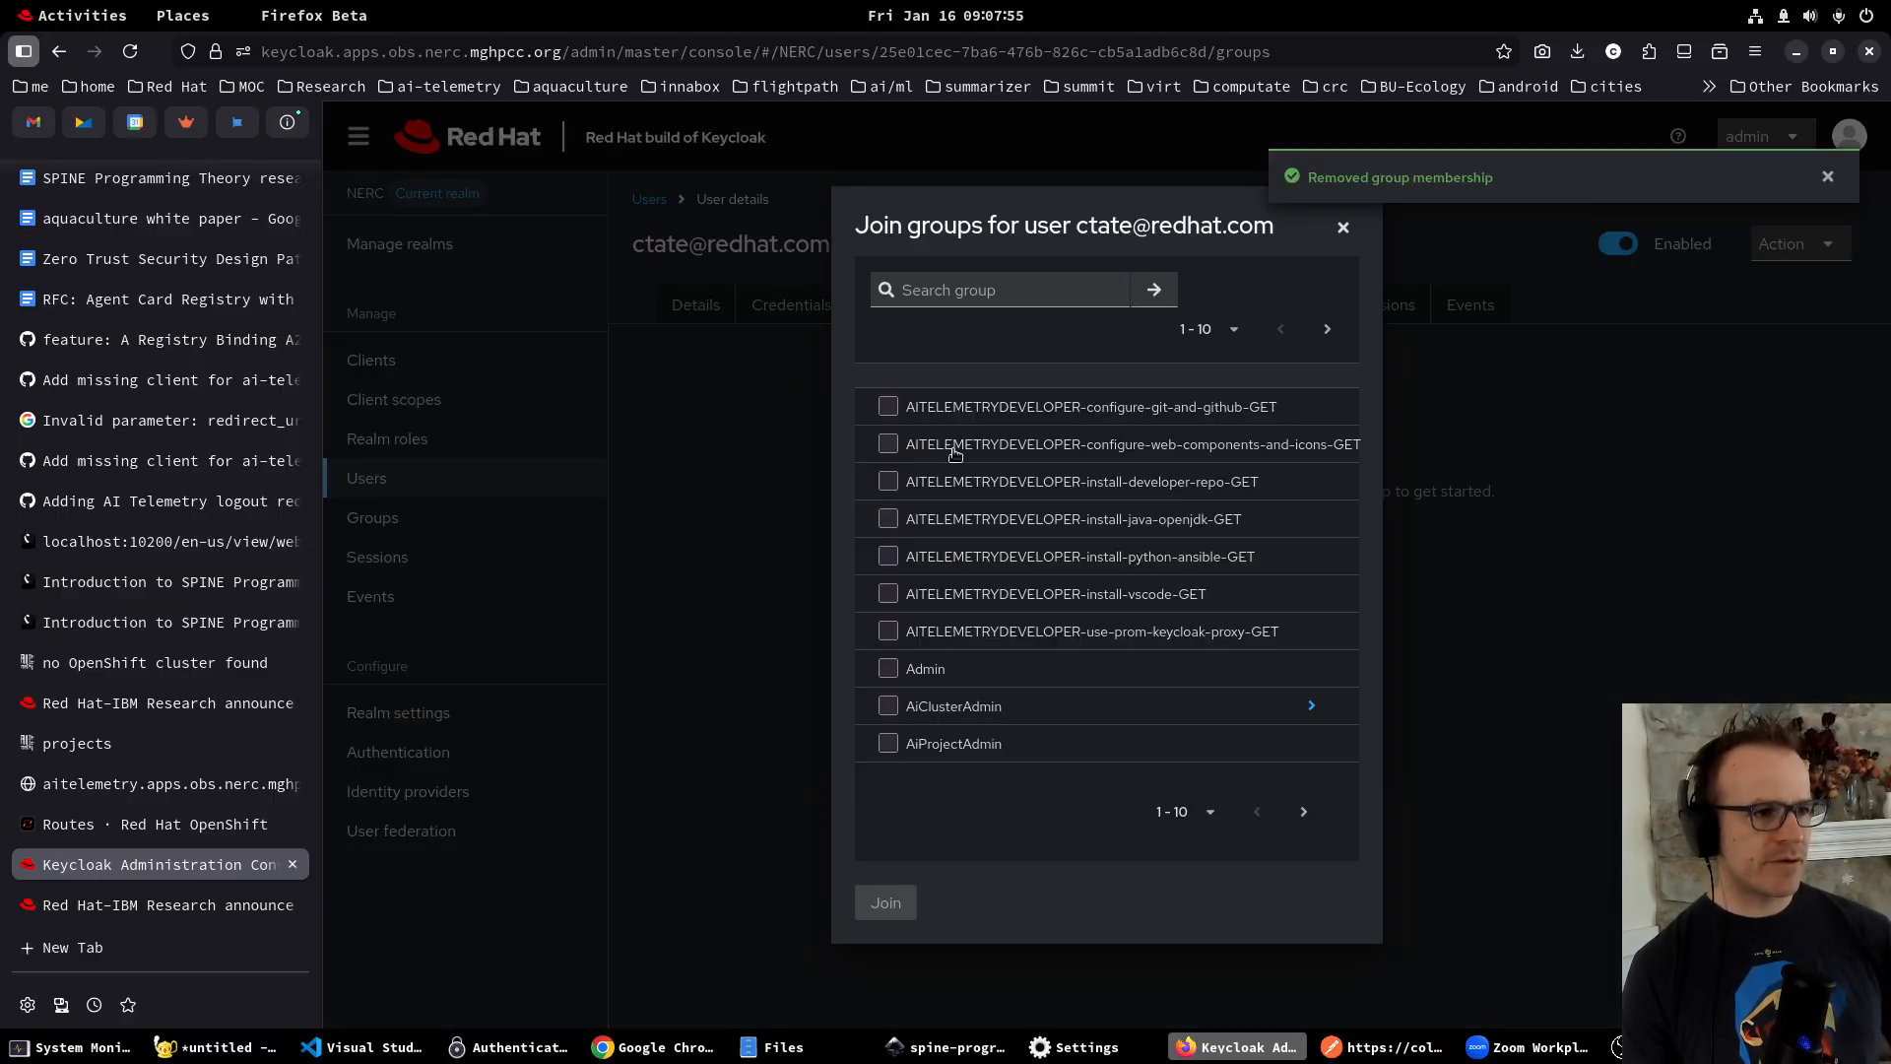
left_click(996, 287)
type("ts-data")
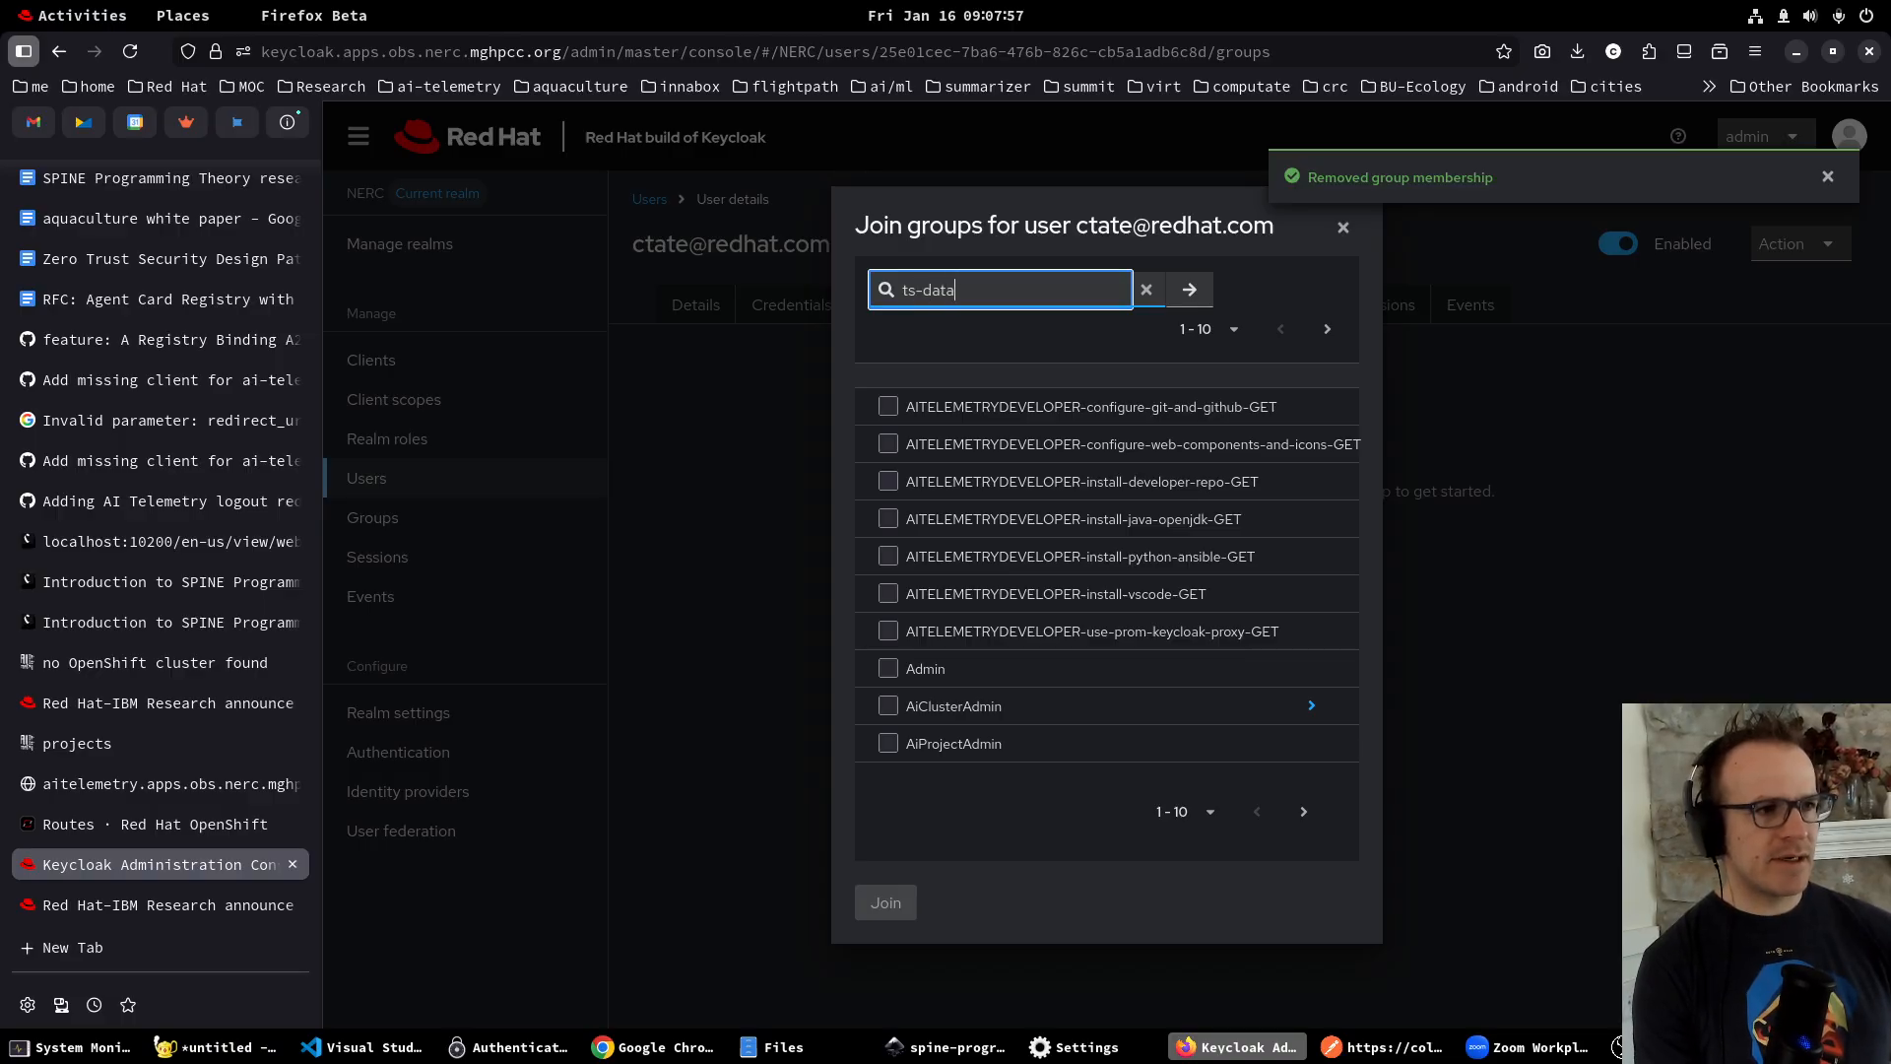
key("Return")
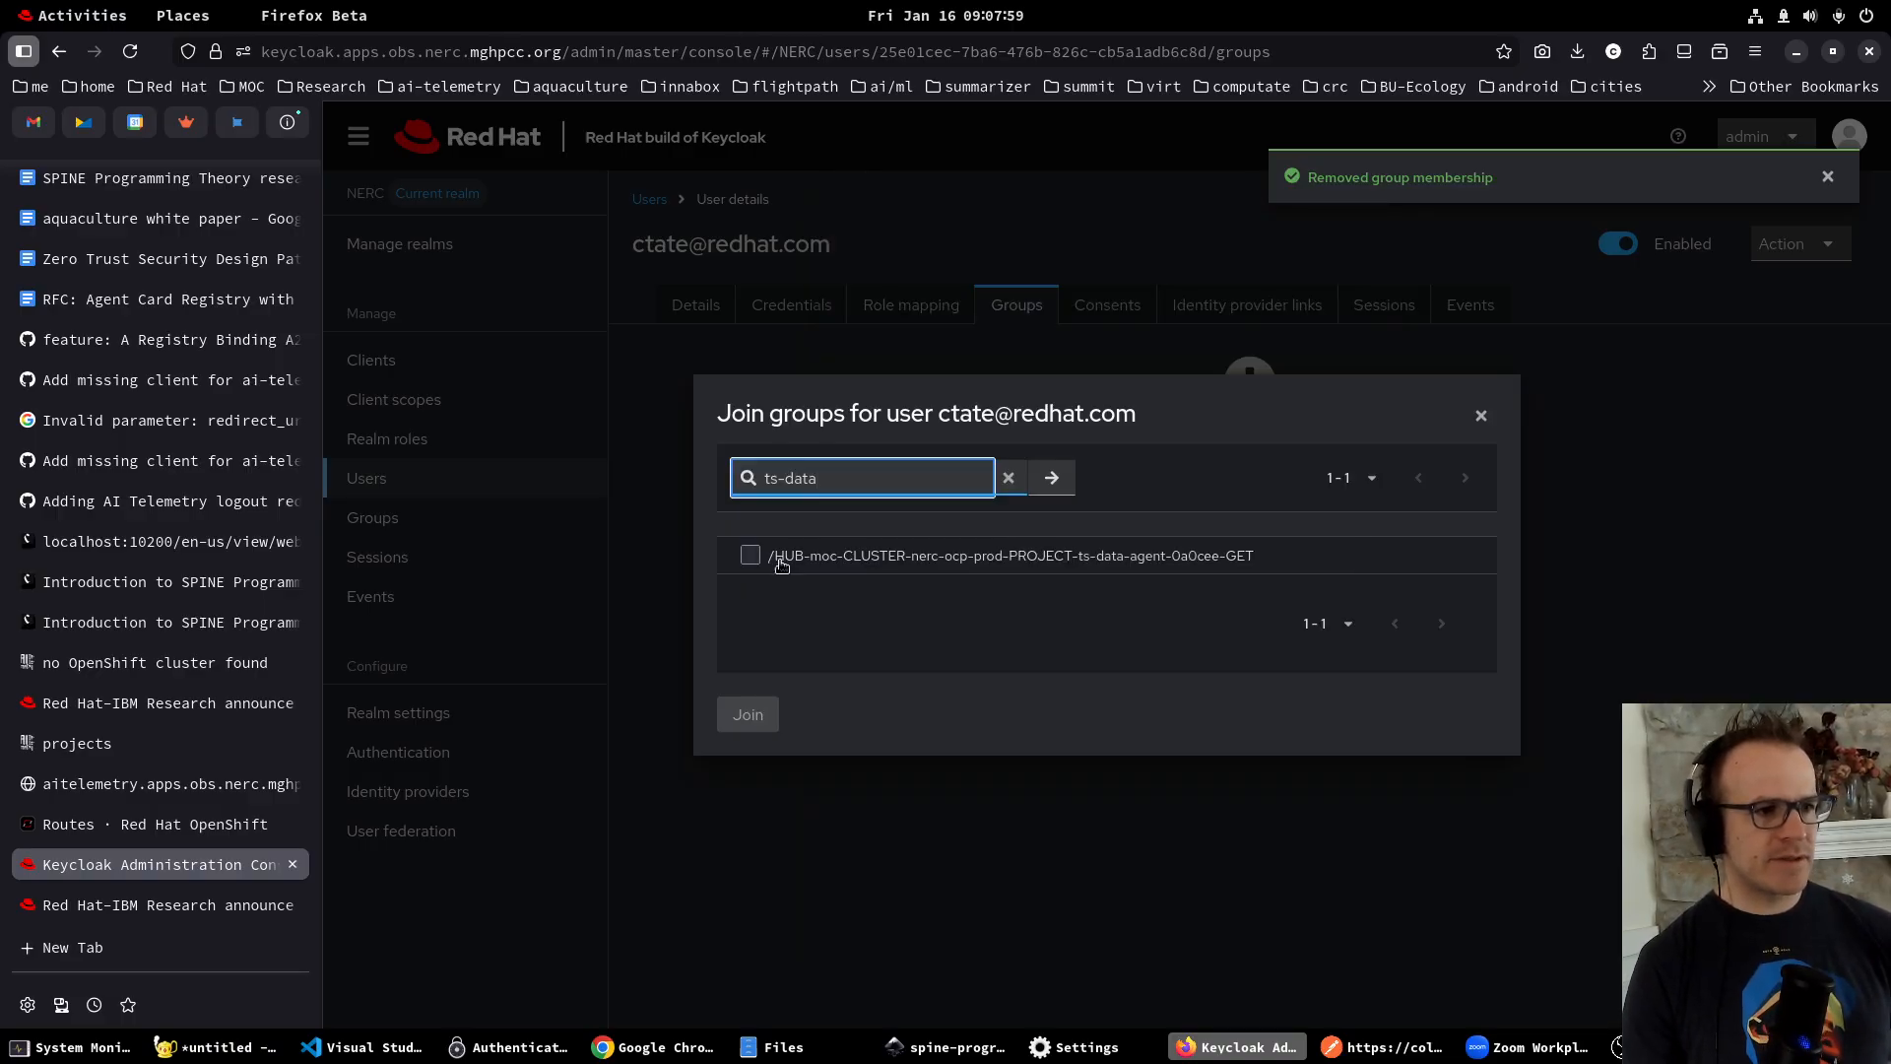
left_click(749, 557)
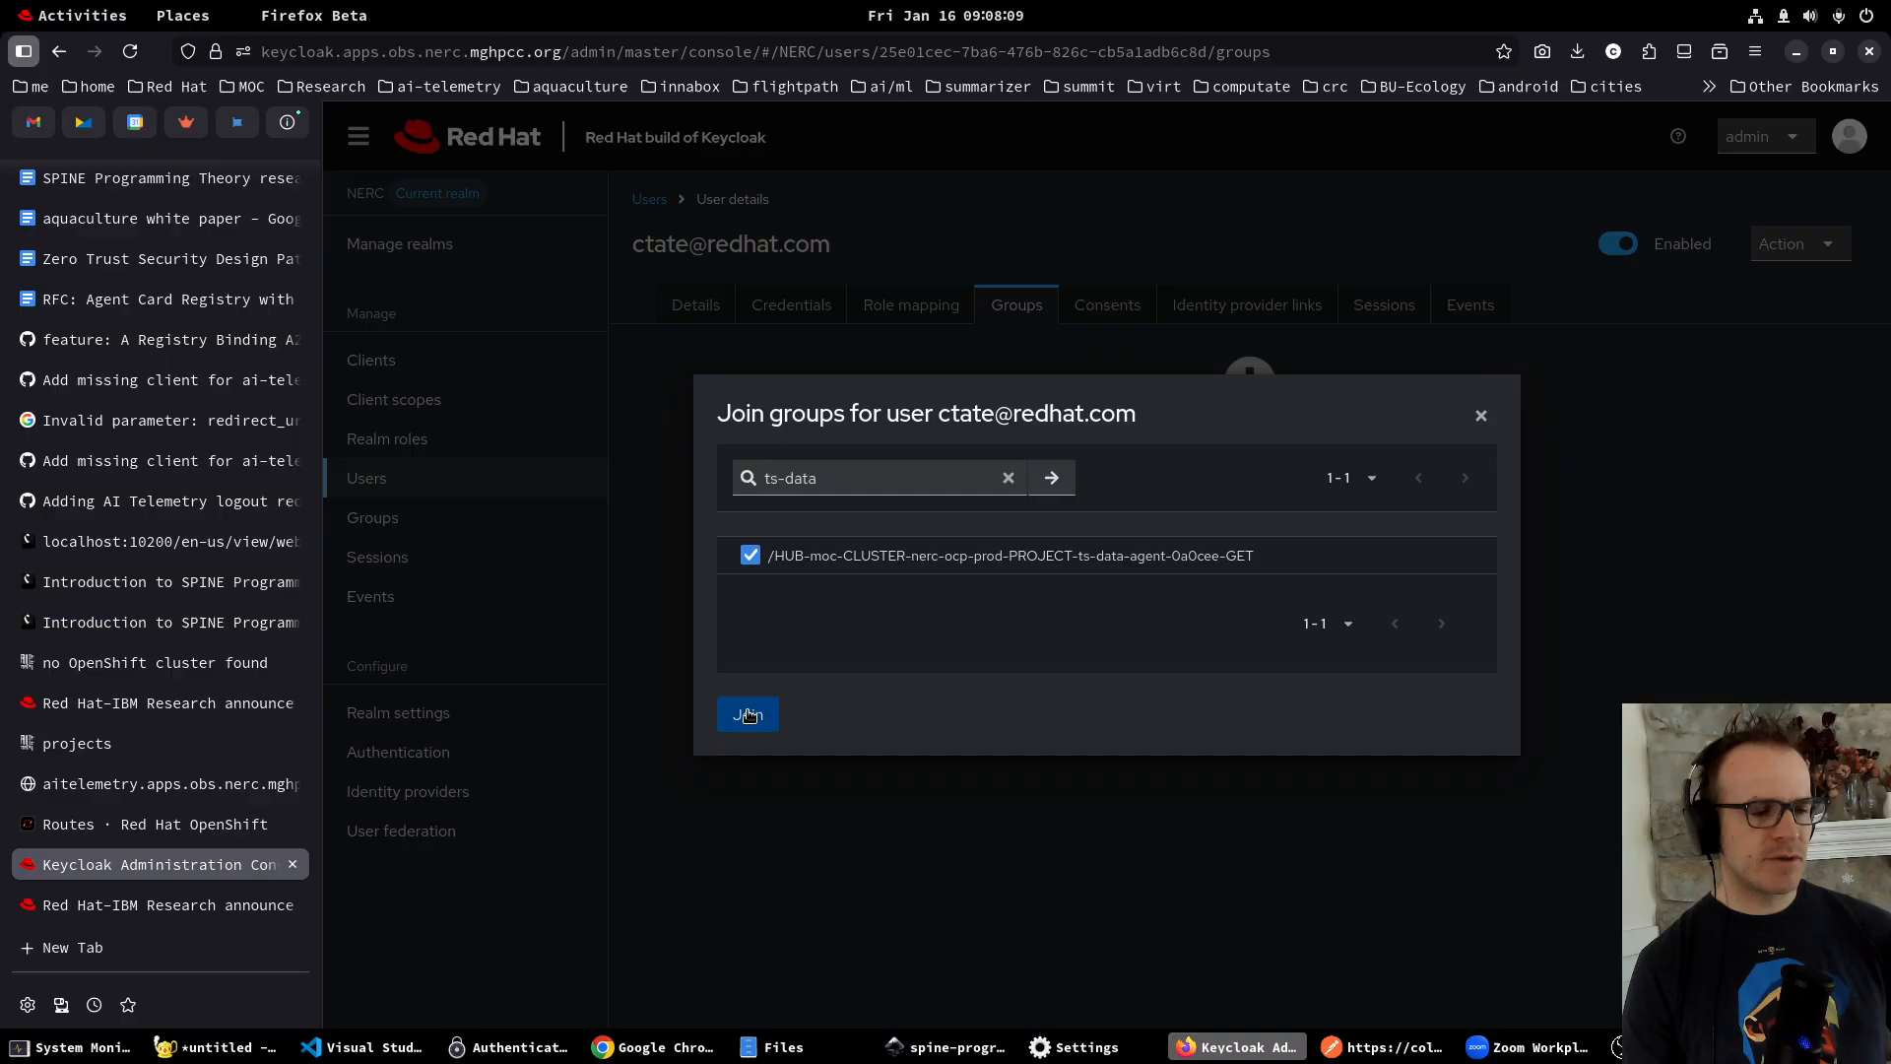
left_click(748, 714)
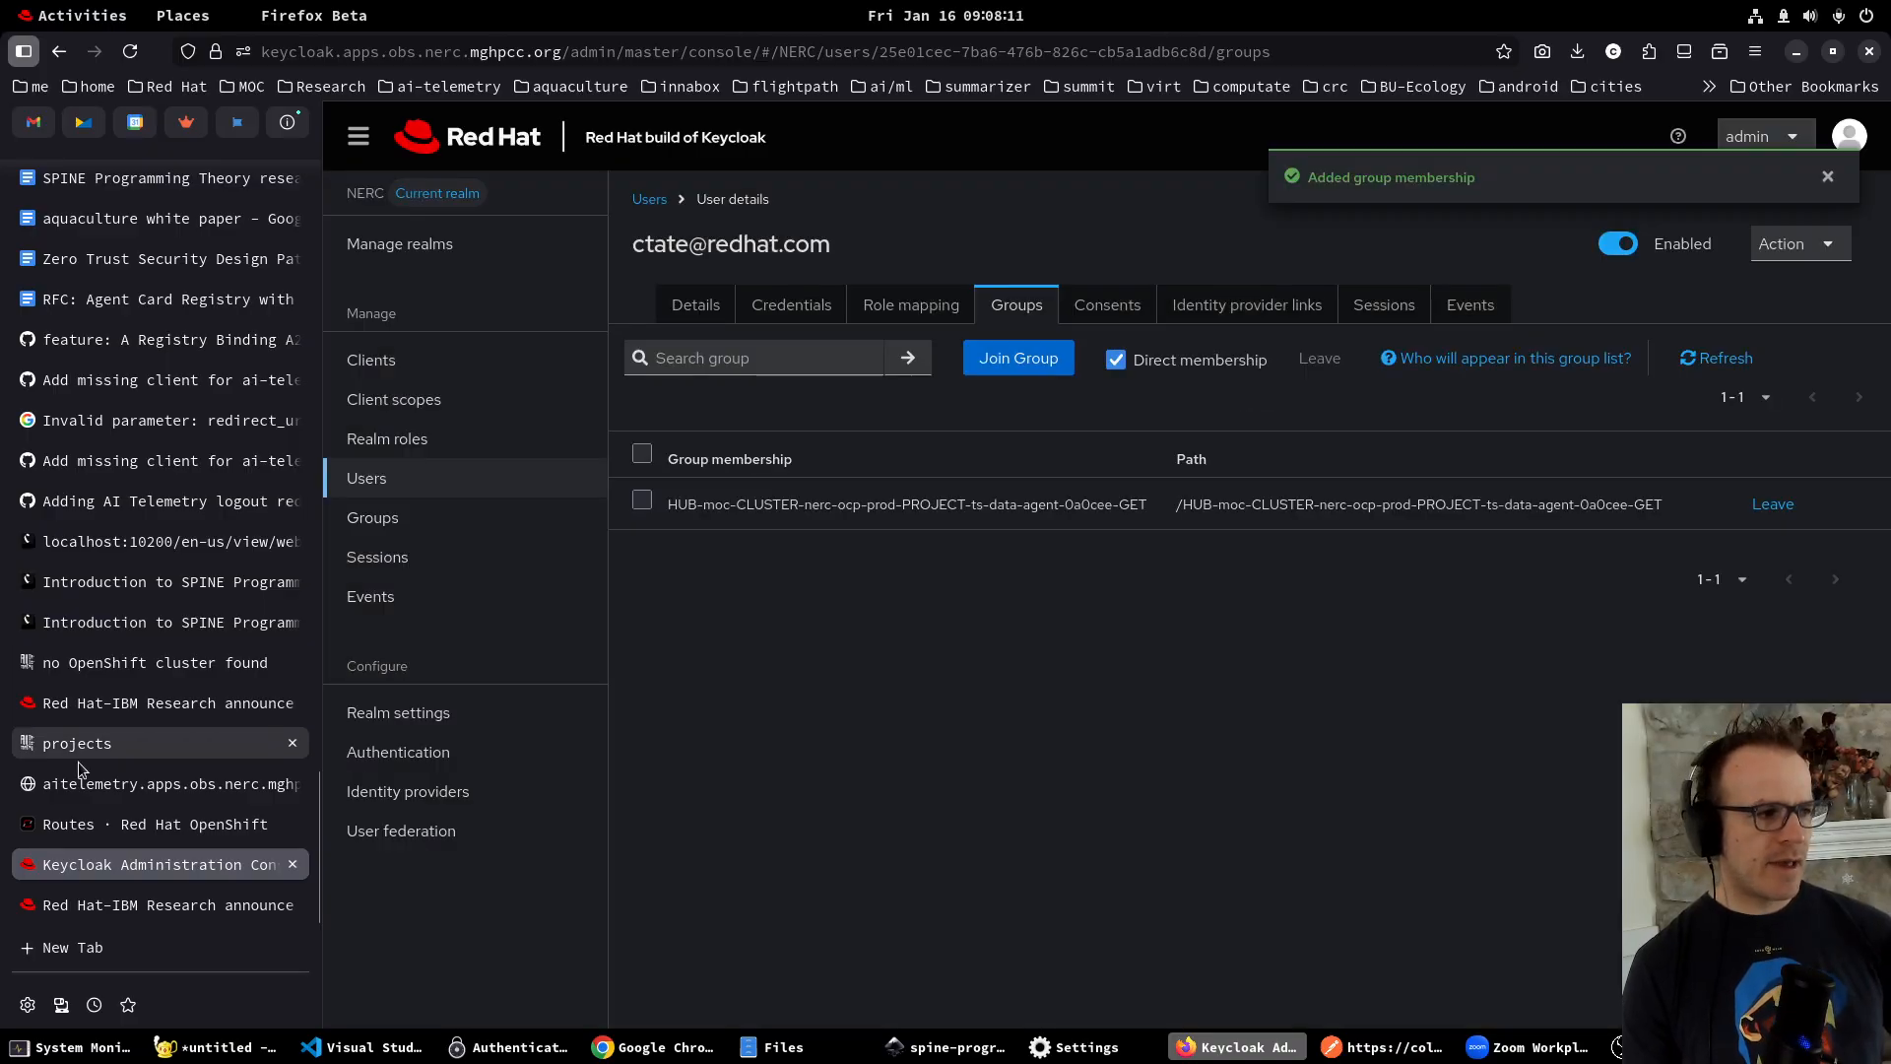
Switch to the AI Telemetry projects list and examine the accessible projects and their observability dashboard with the ts-data-agent project group.
left_click(98, 788)
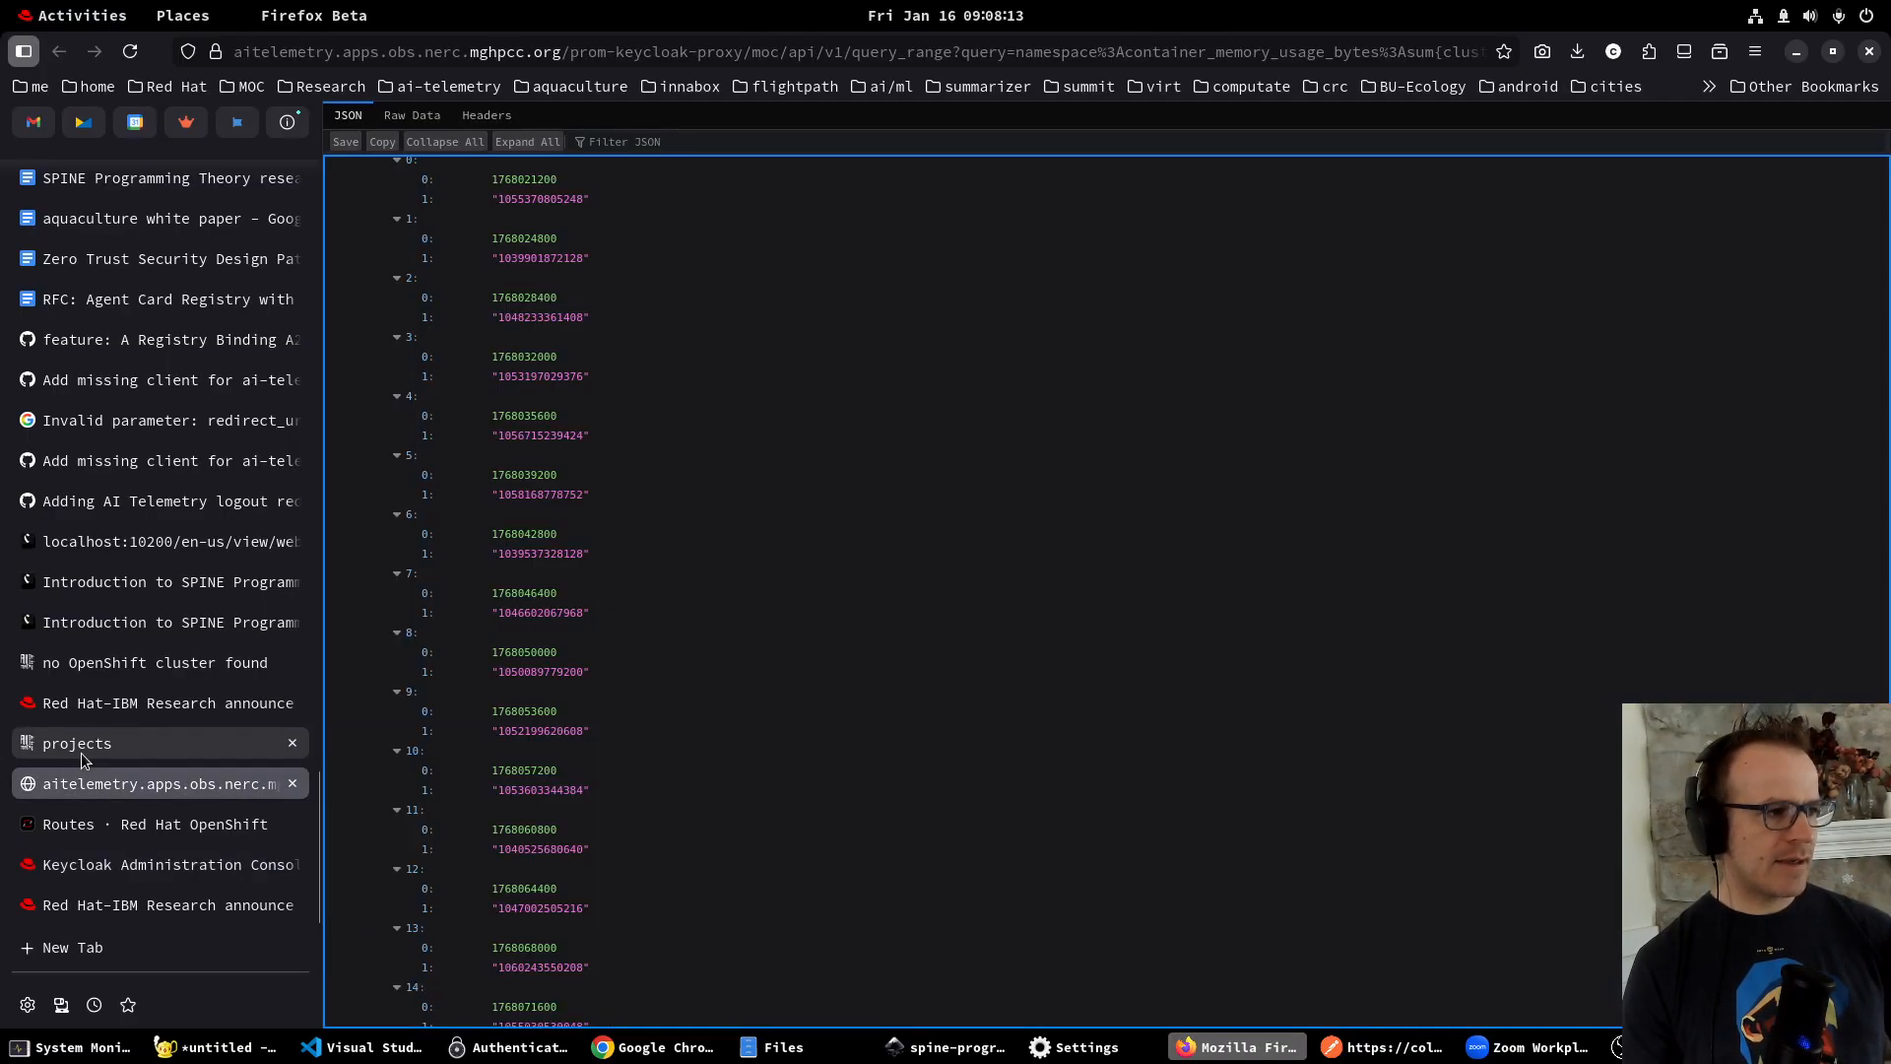
left_click(81, 752)
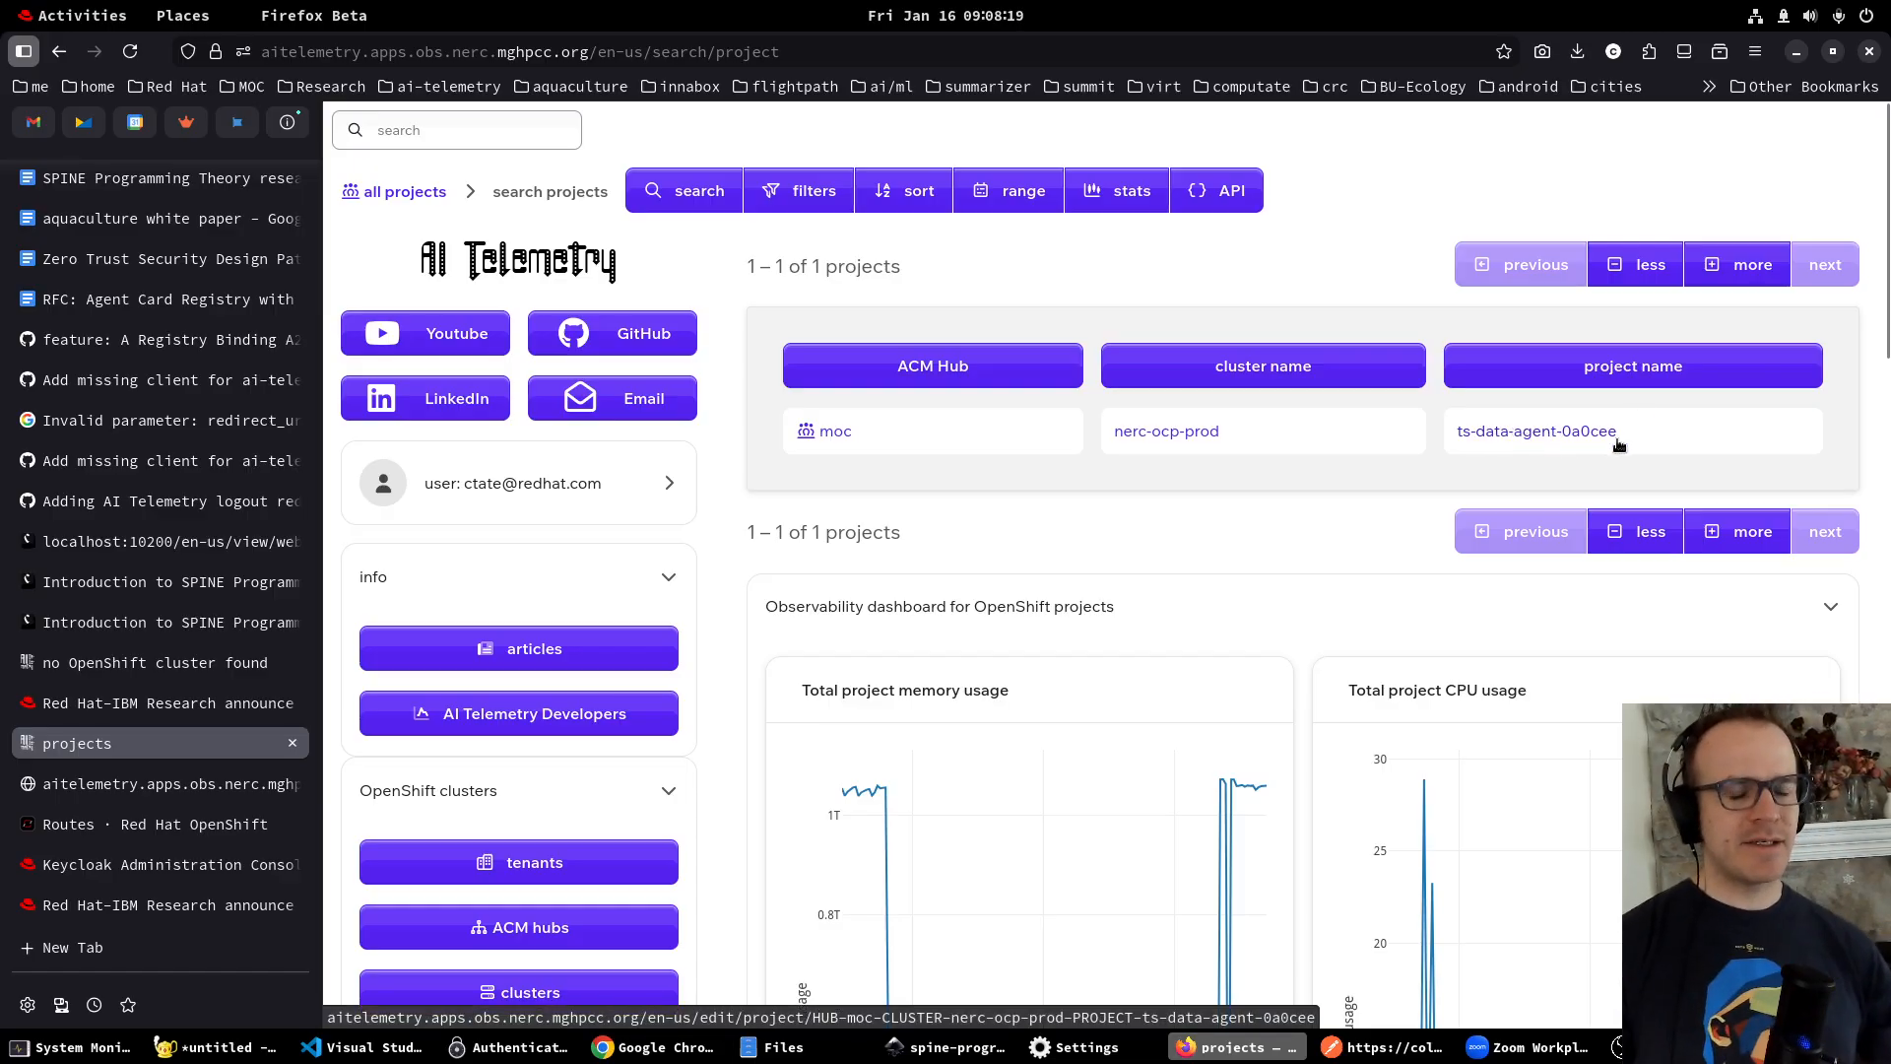
scroll(1014, 714, "down", 5)
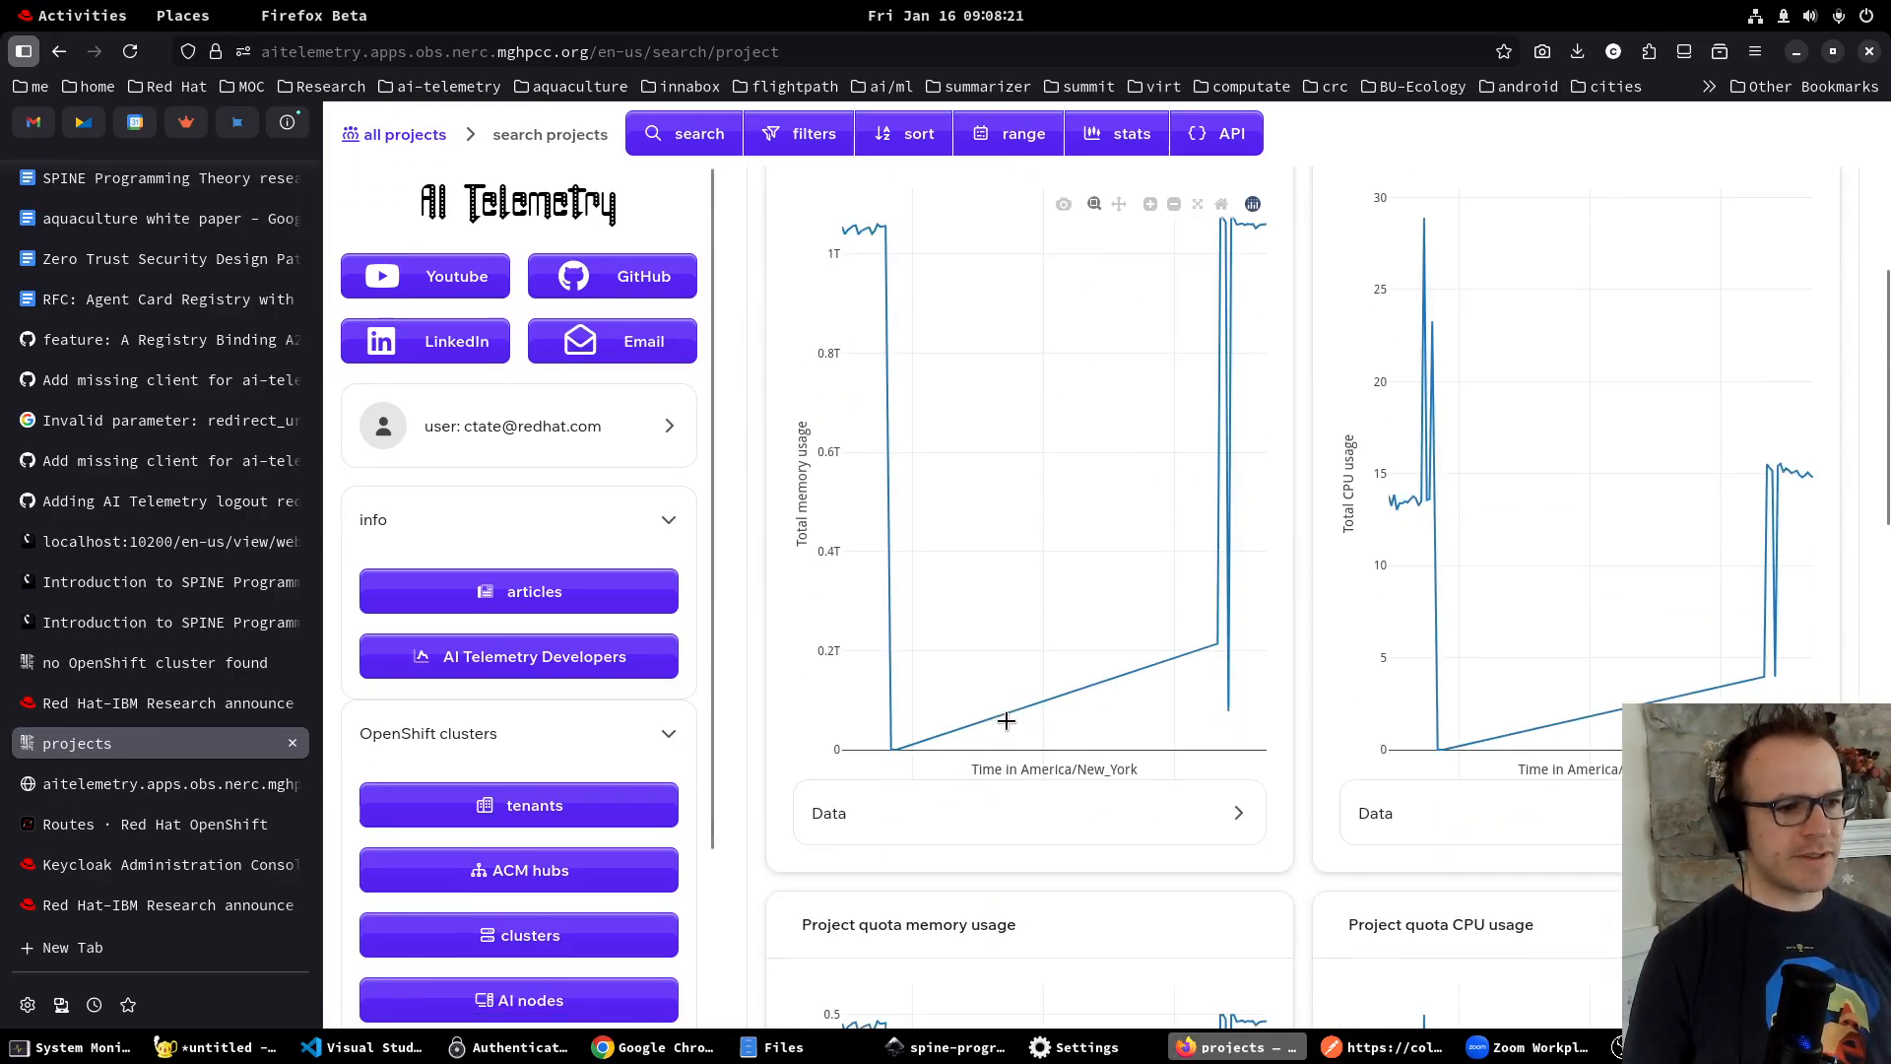
scroll(1006, 721, "down", 15)
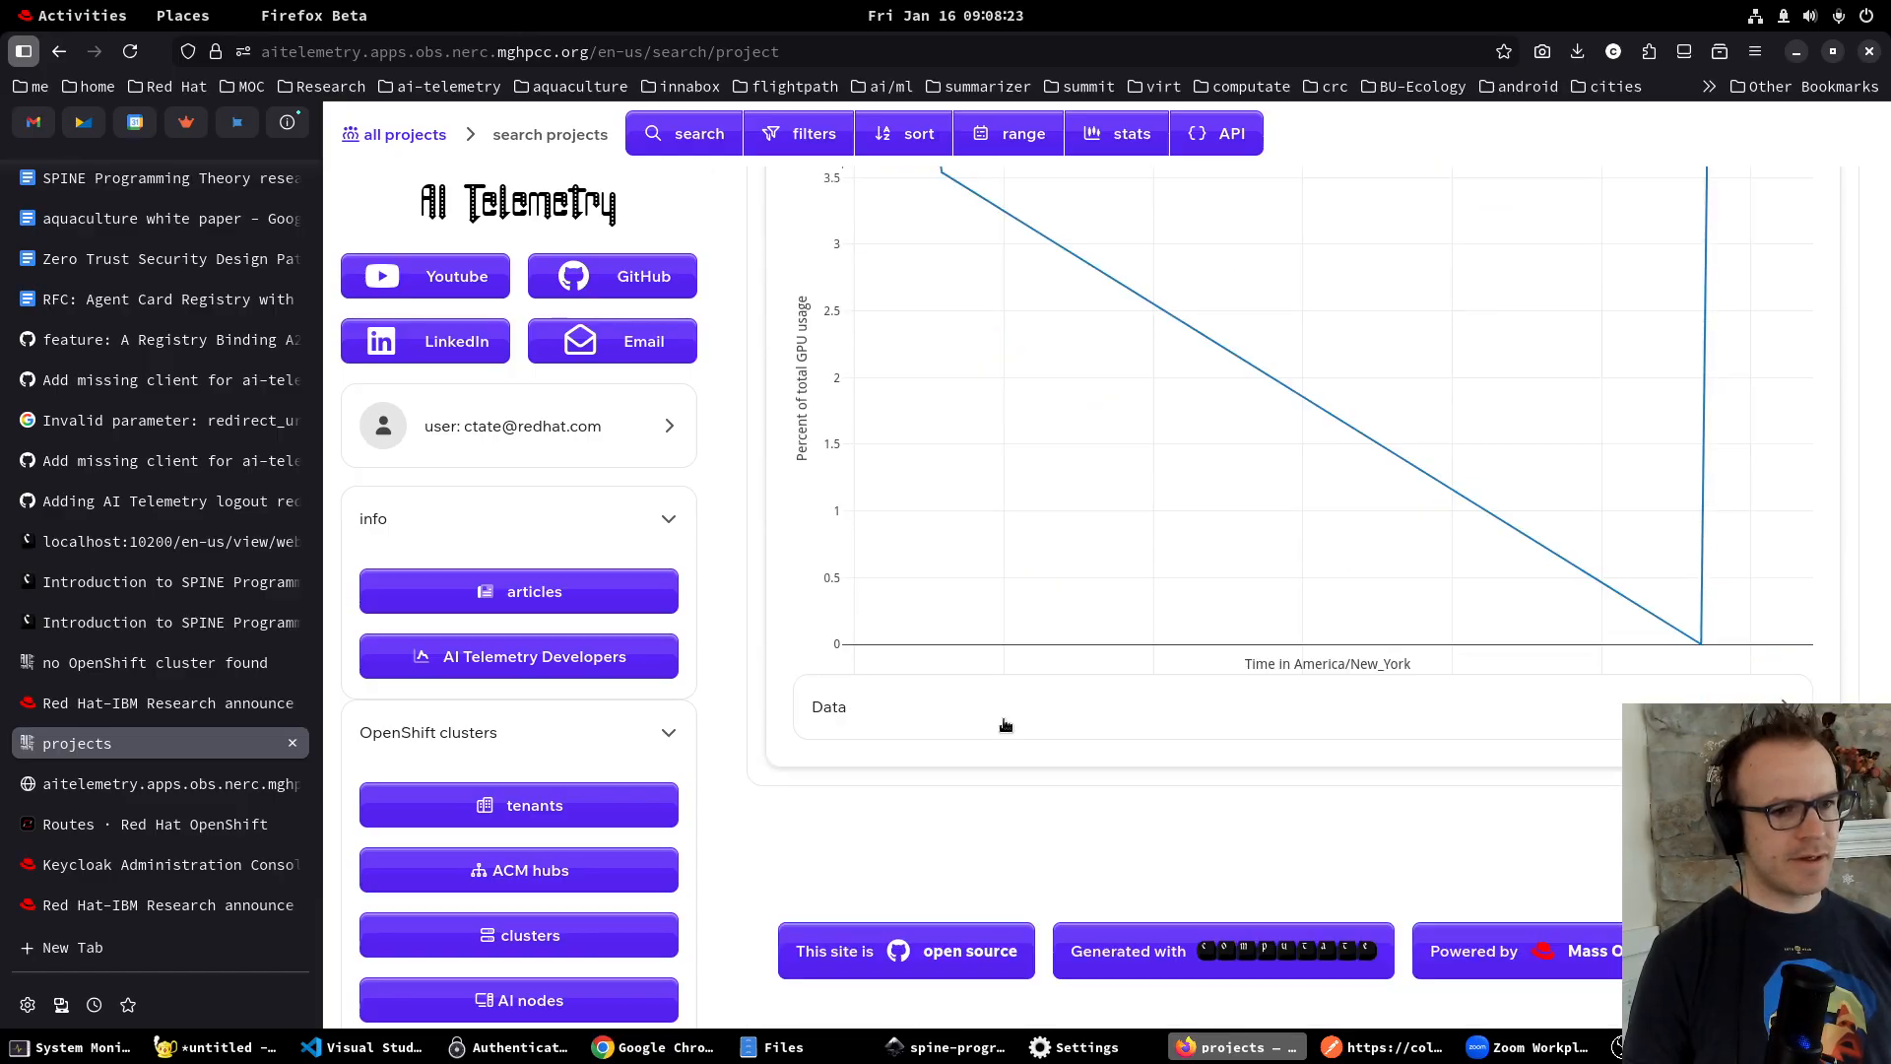
scroll(1005, 725, "up", 20)
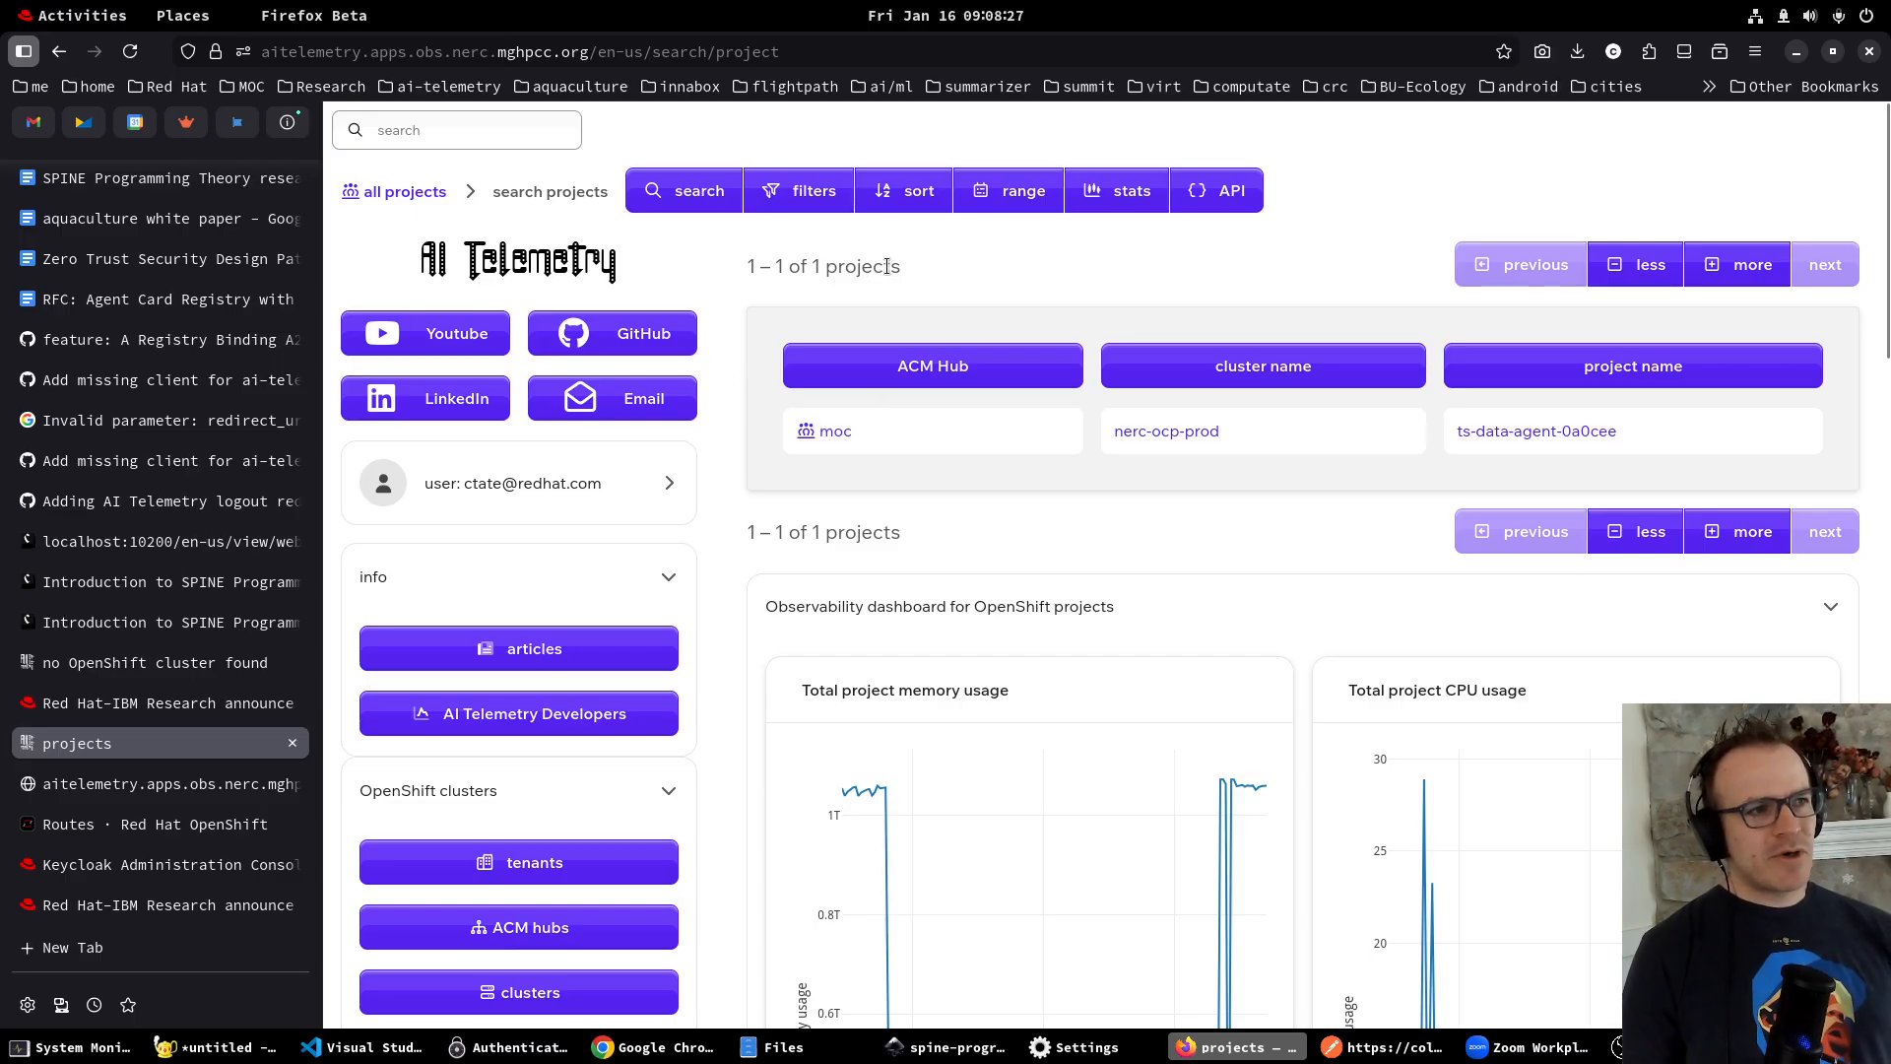
left_click_drag(887, 266, 772, 266)
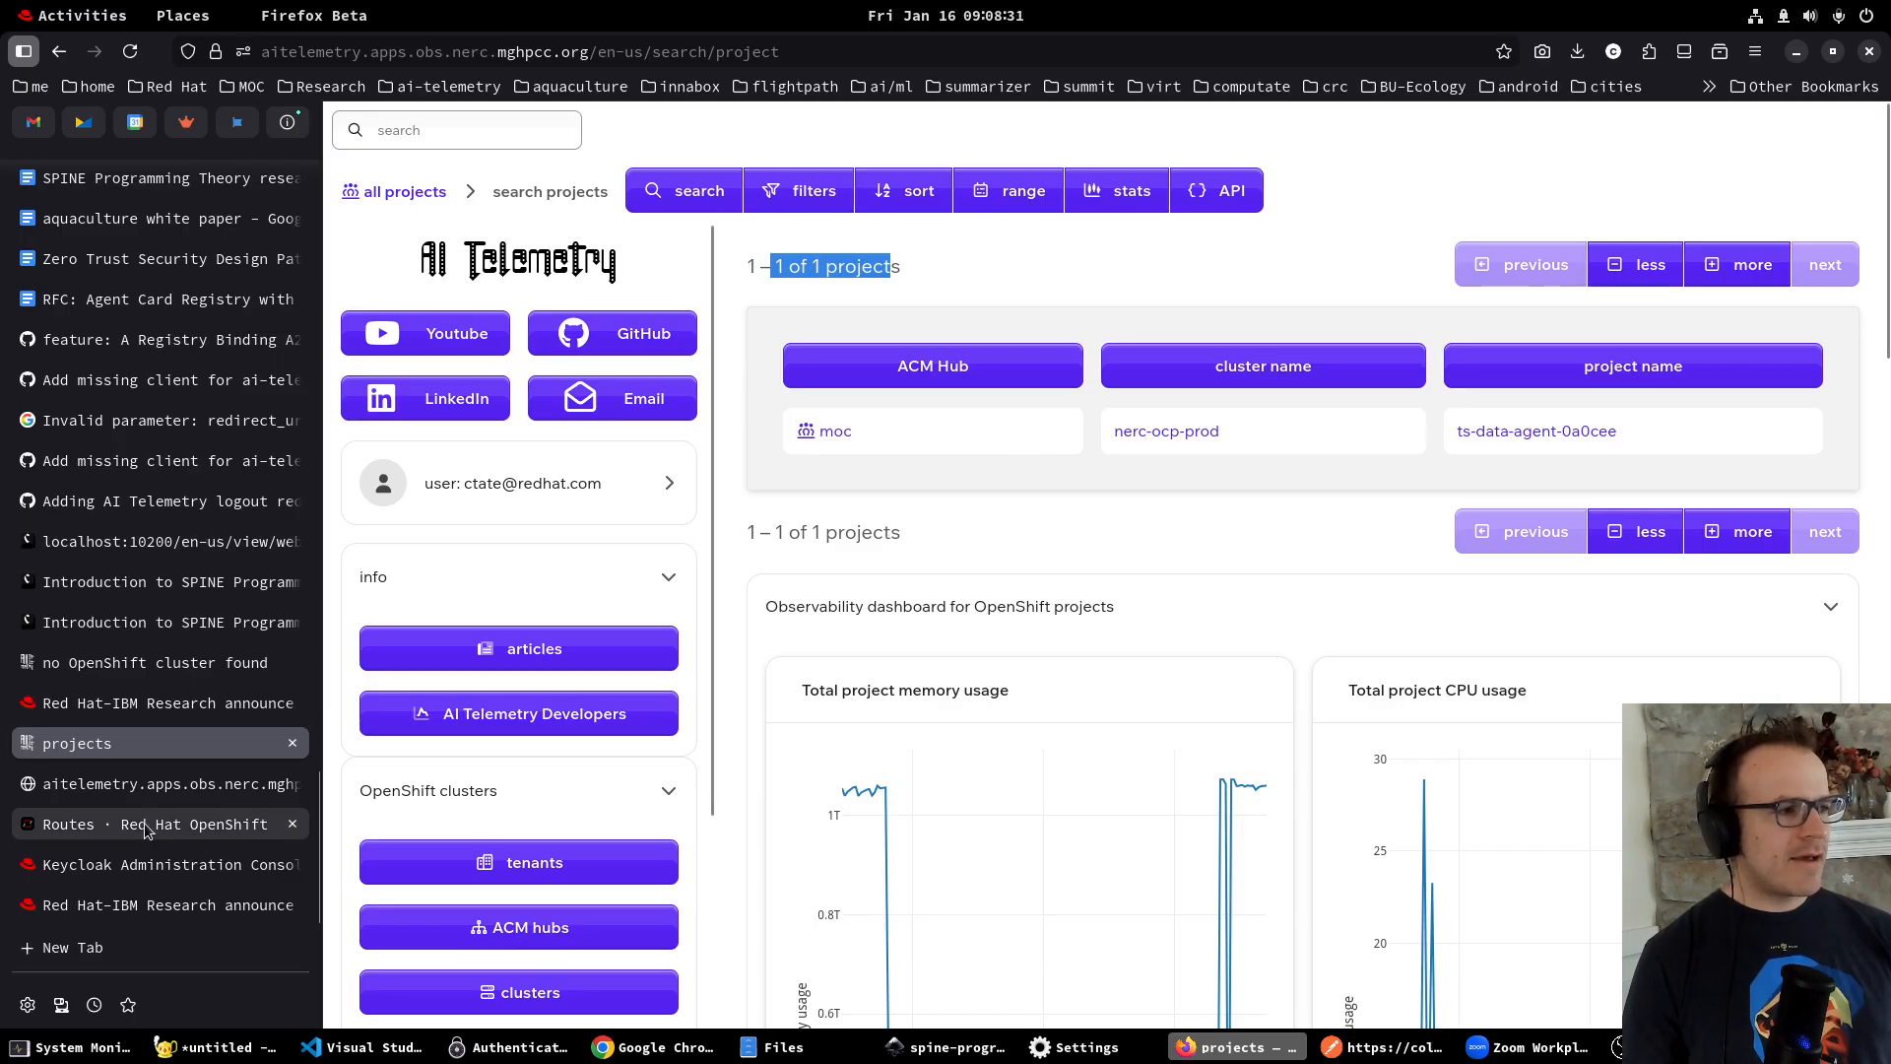
In Keycloak, search joinable groups for ai-telemetry and add the user to the nerc-ocp-prod and nerc-ocp-test PROJECT-ai-telemetry-cbca60-GET groups.
left_click(111, 864)
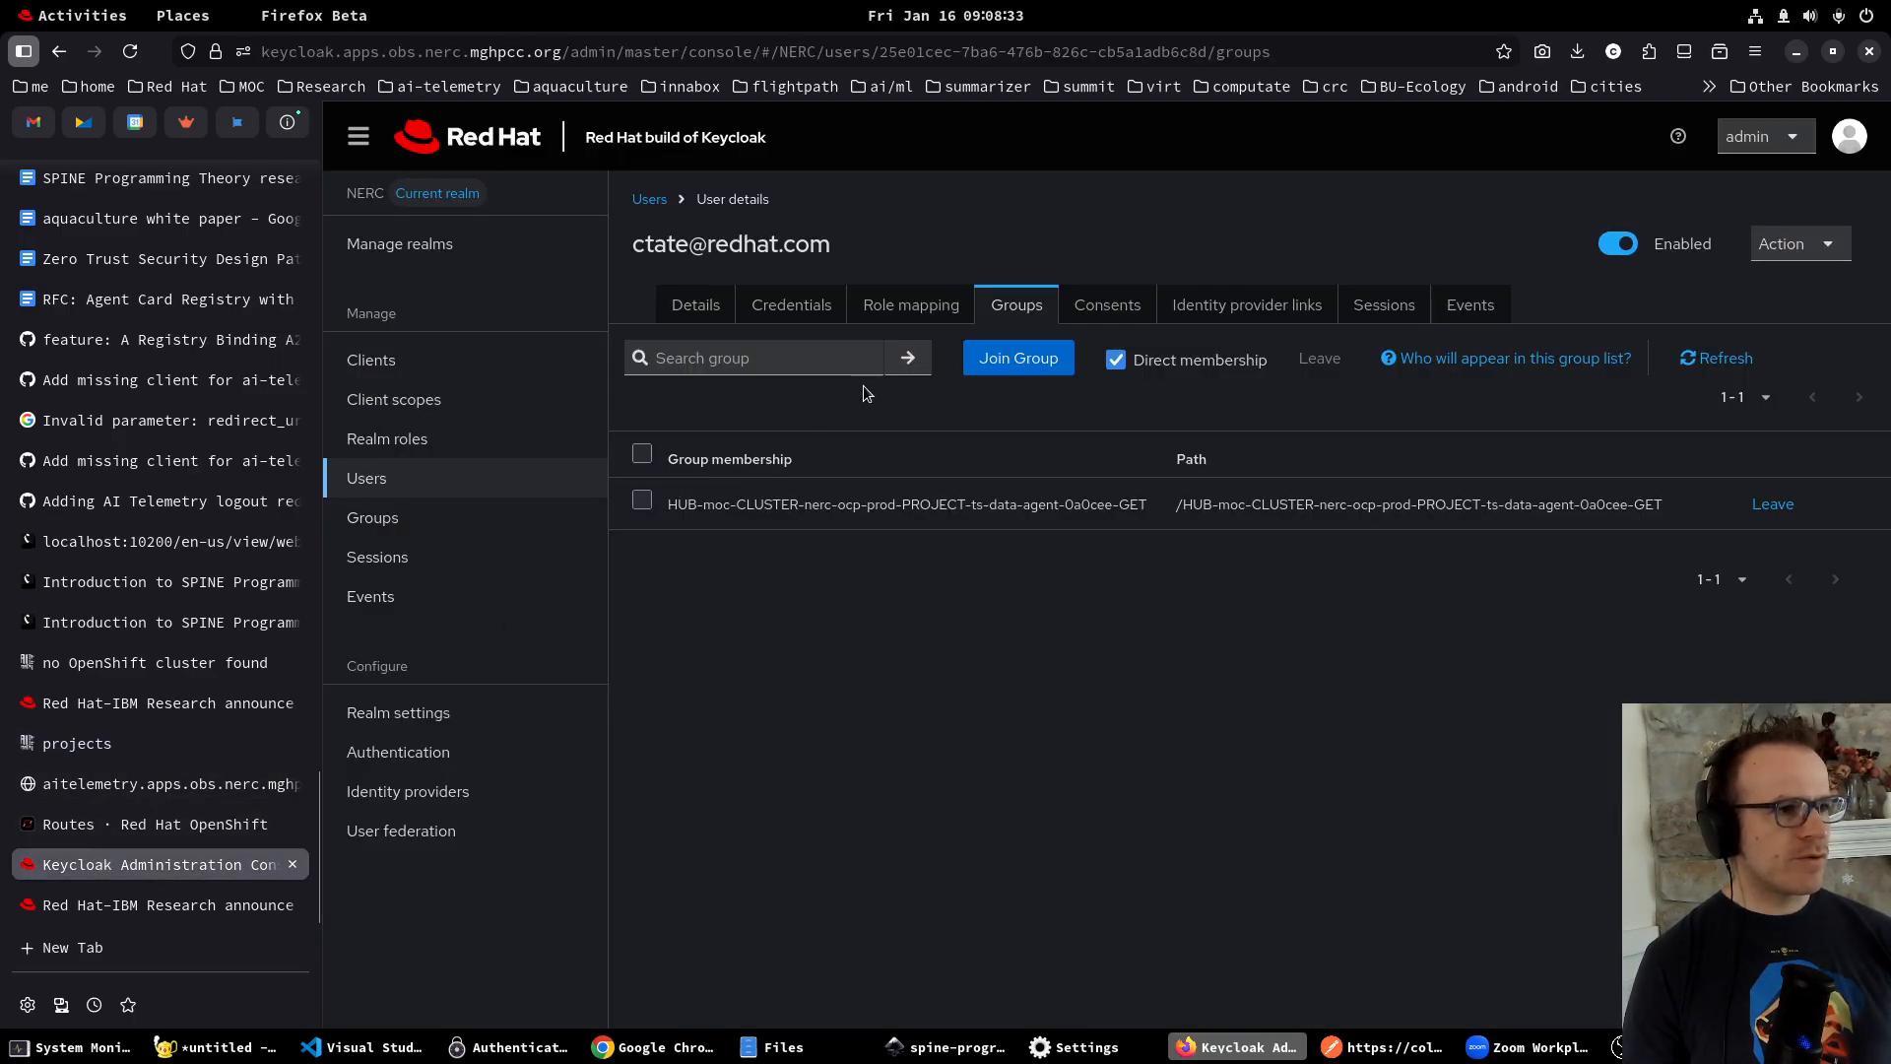
left_click(1044, 360)
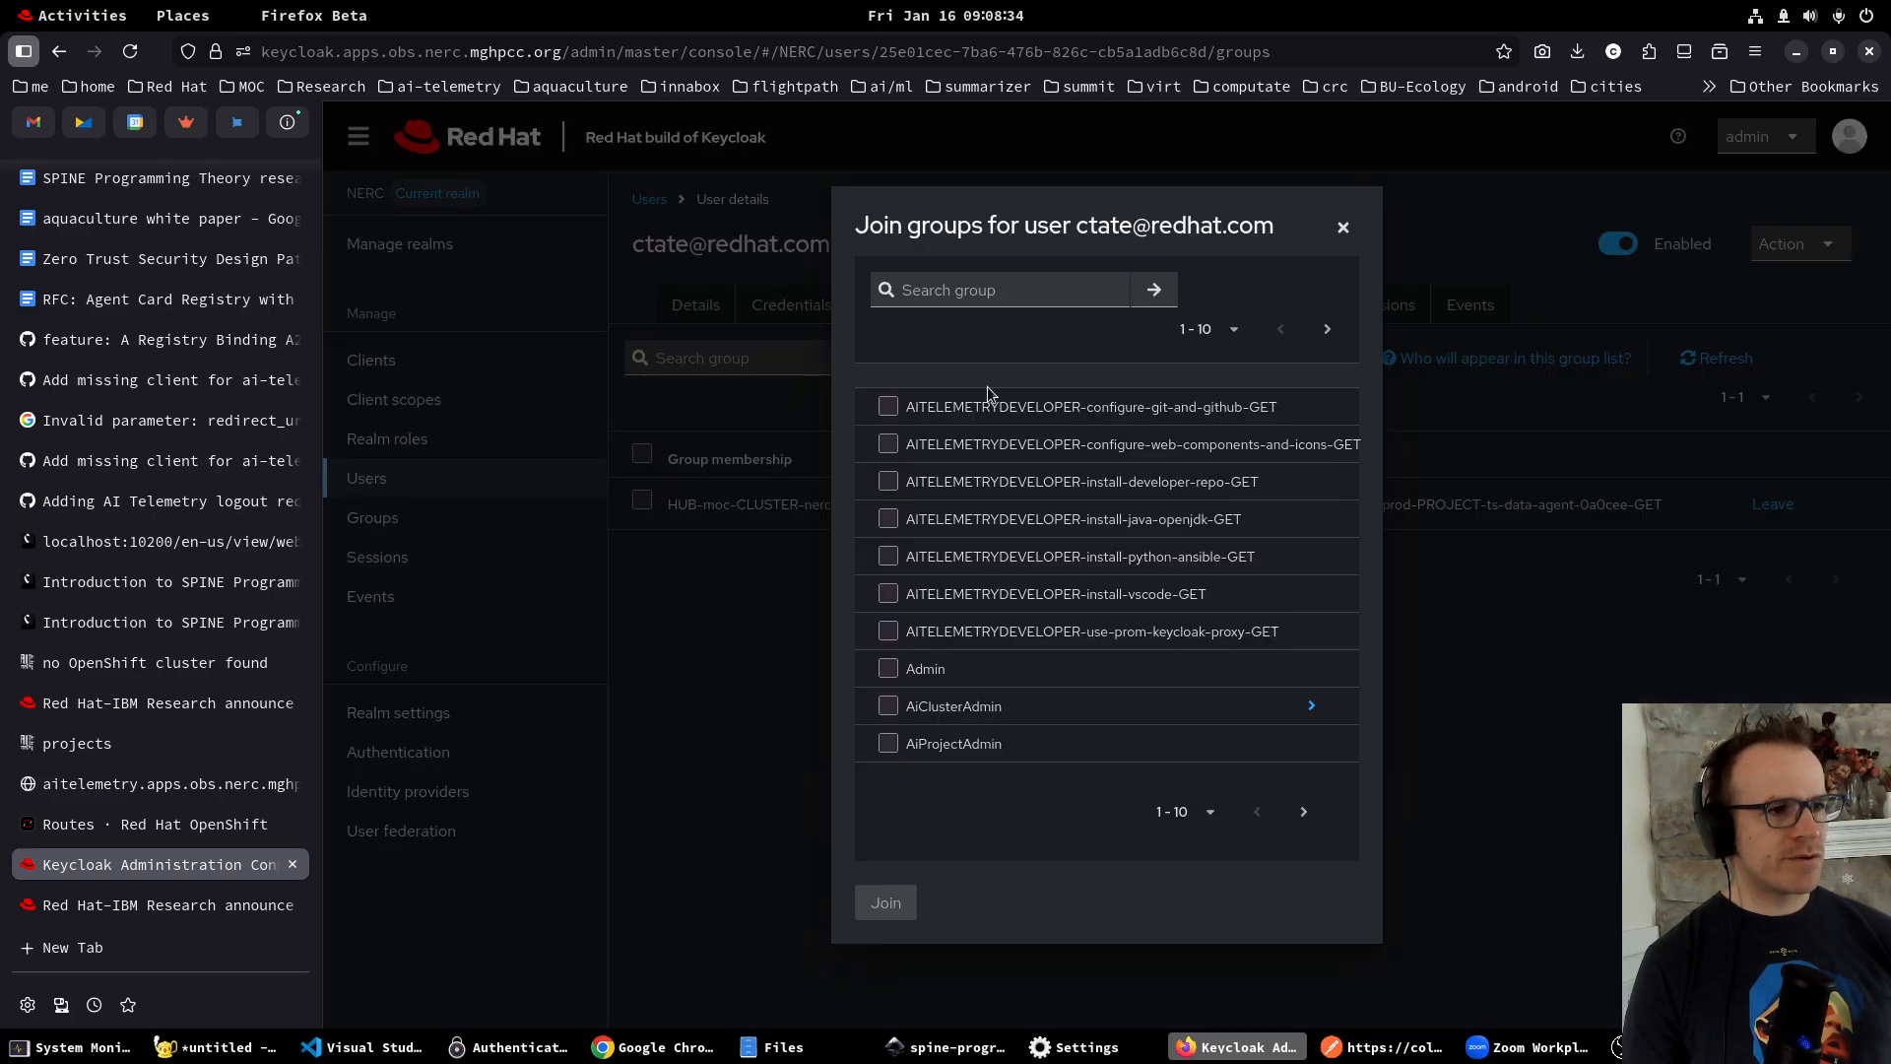
left_click(990, 293)
type("ai-tele")
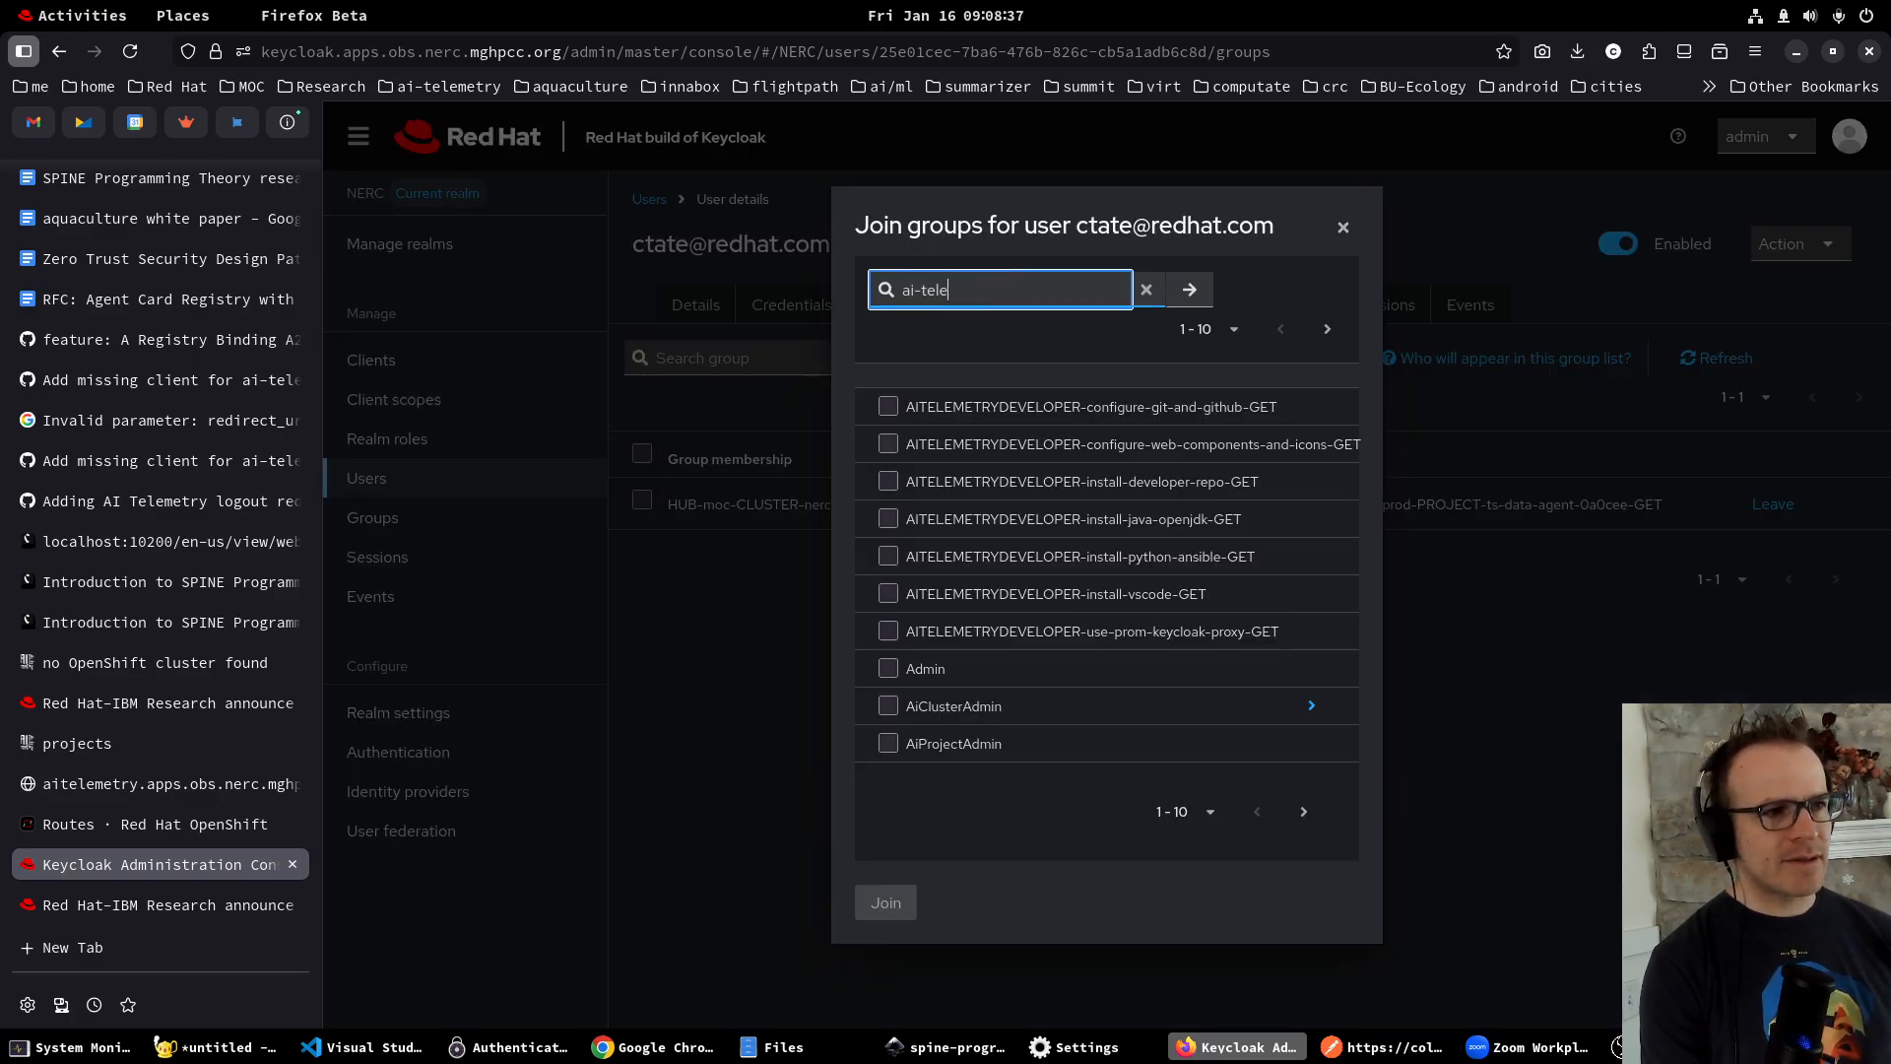
type("metry")
key("Return")
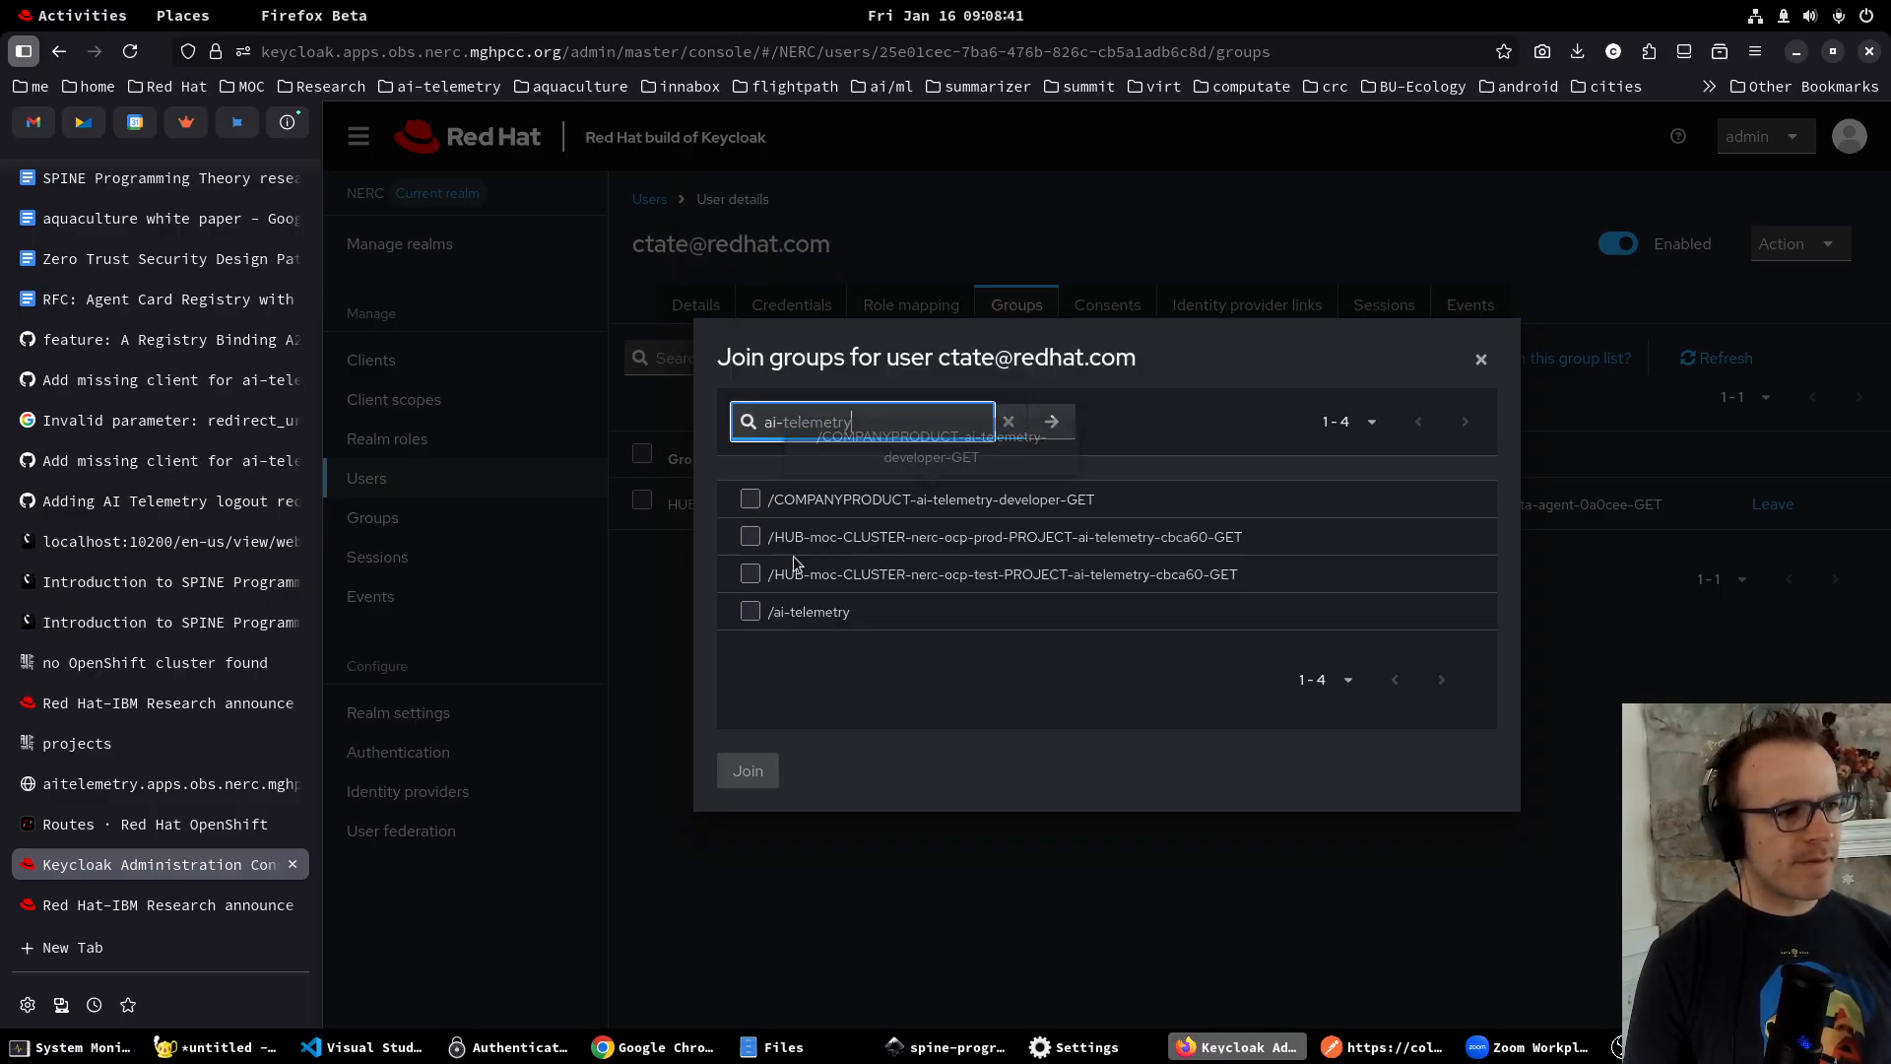
left_click(754, 538)
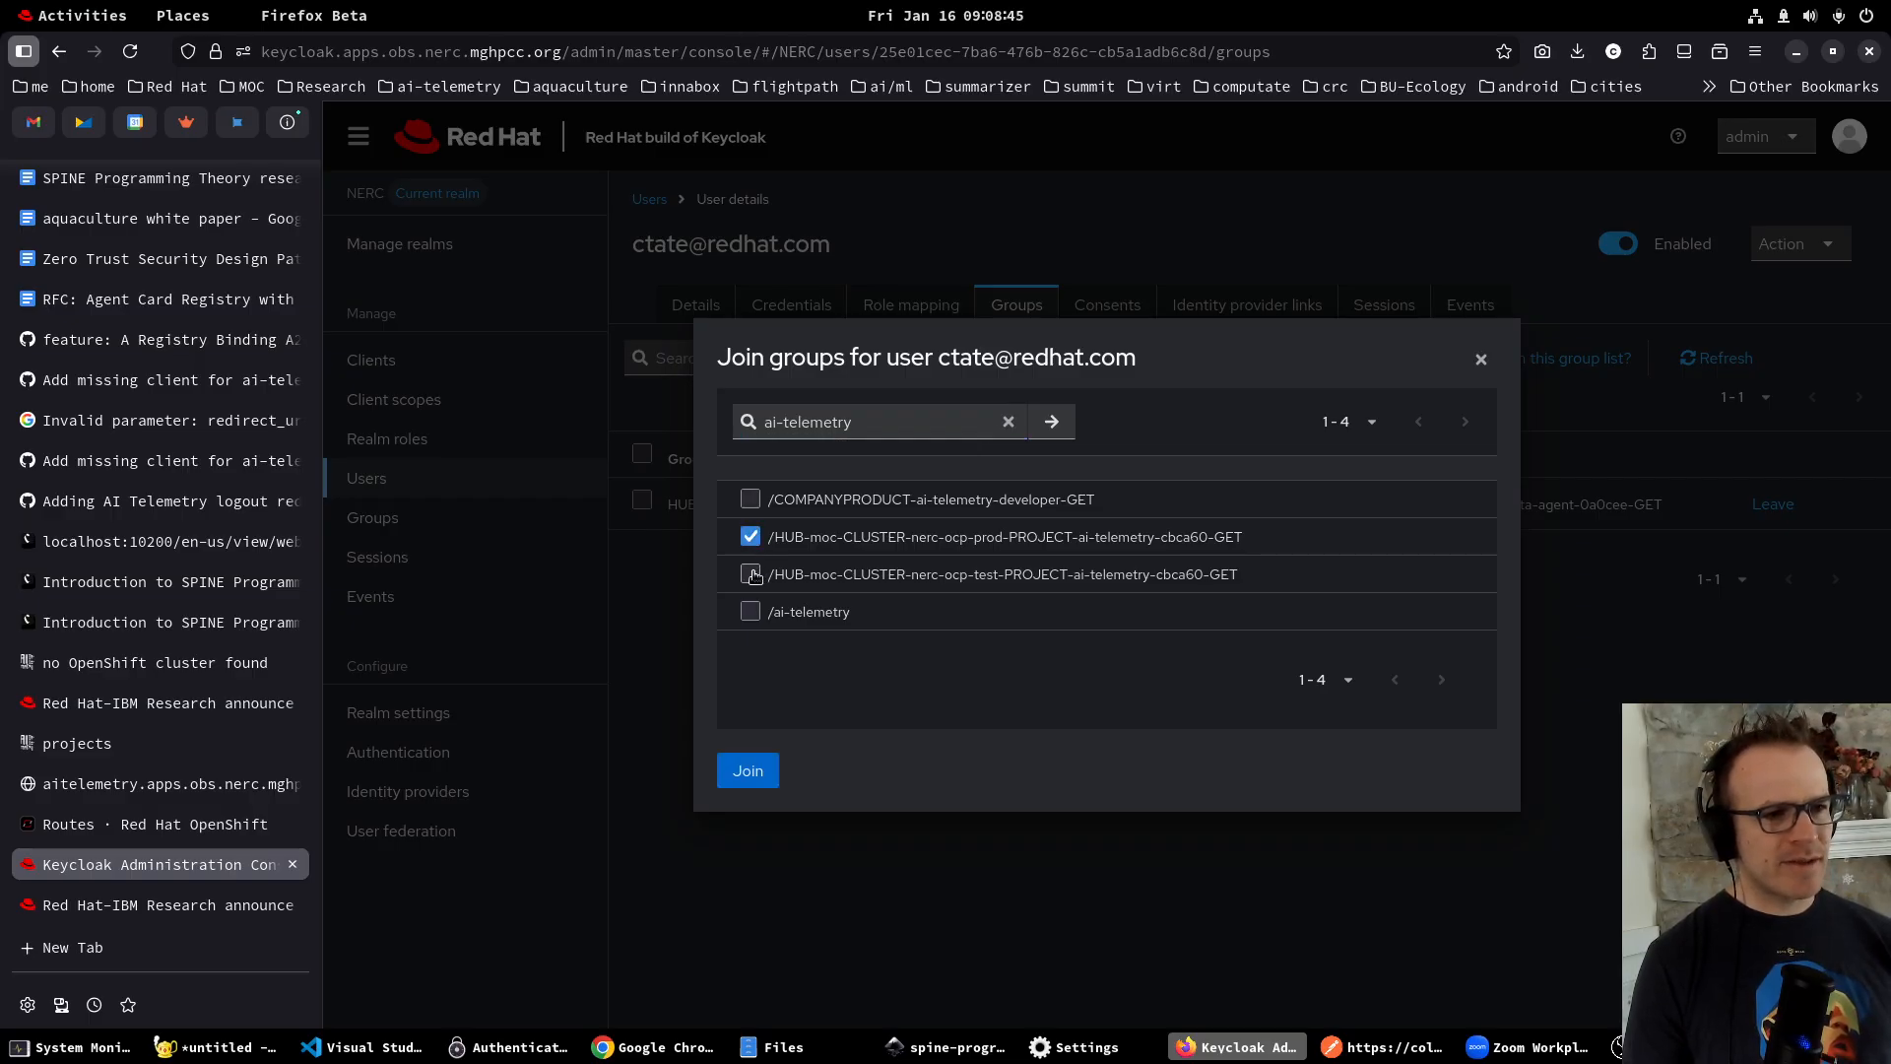
left_click(754, 575)
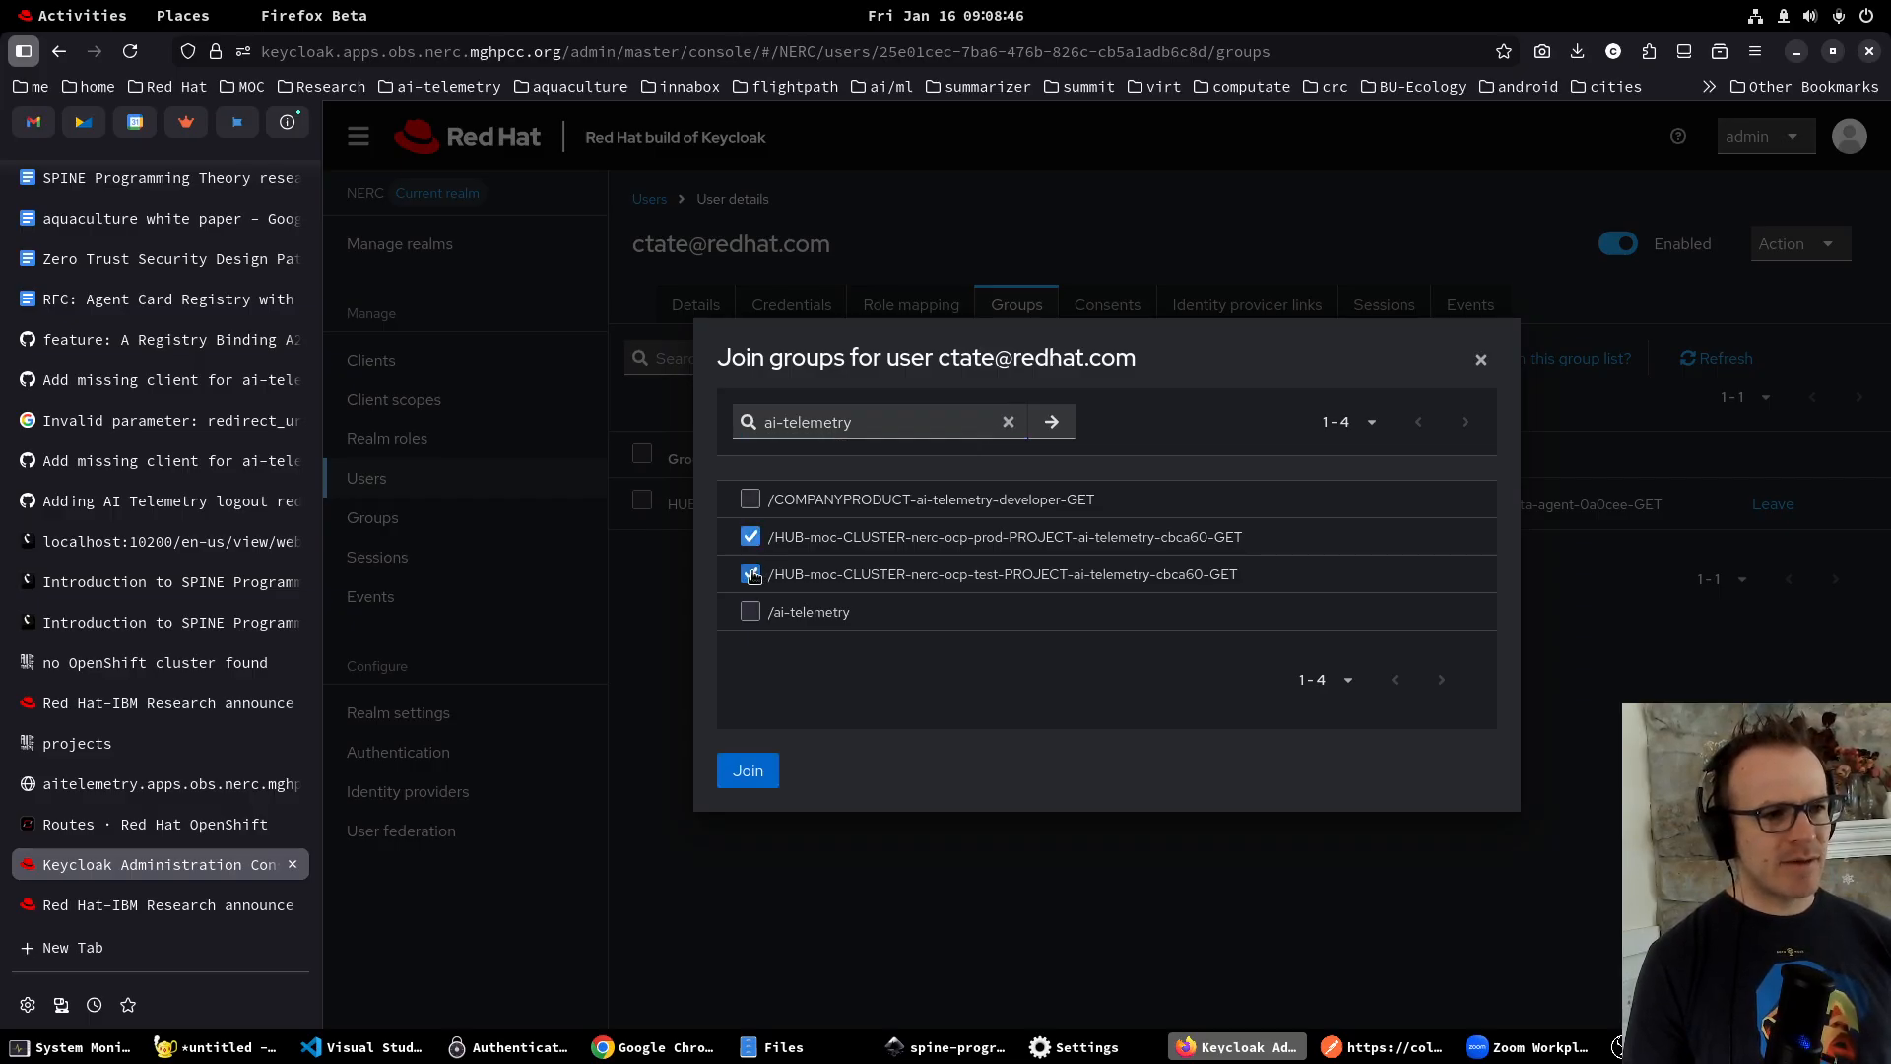
left_click(752, 773)
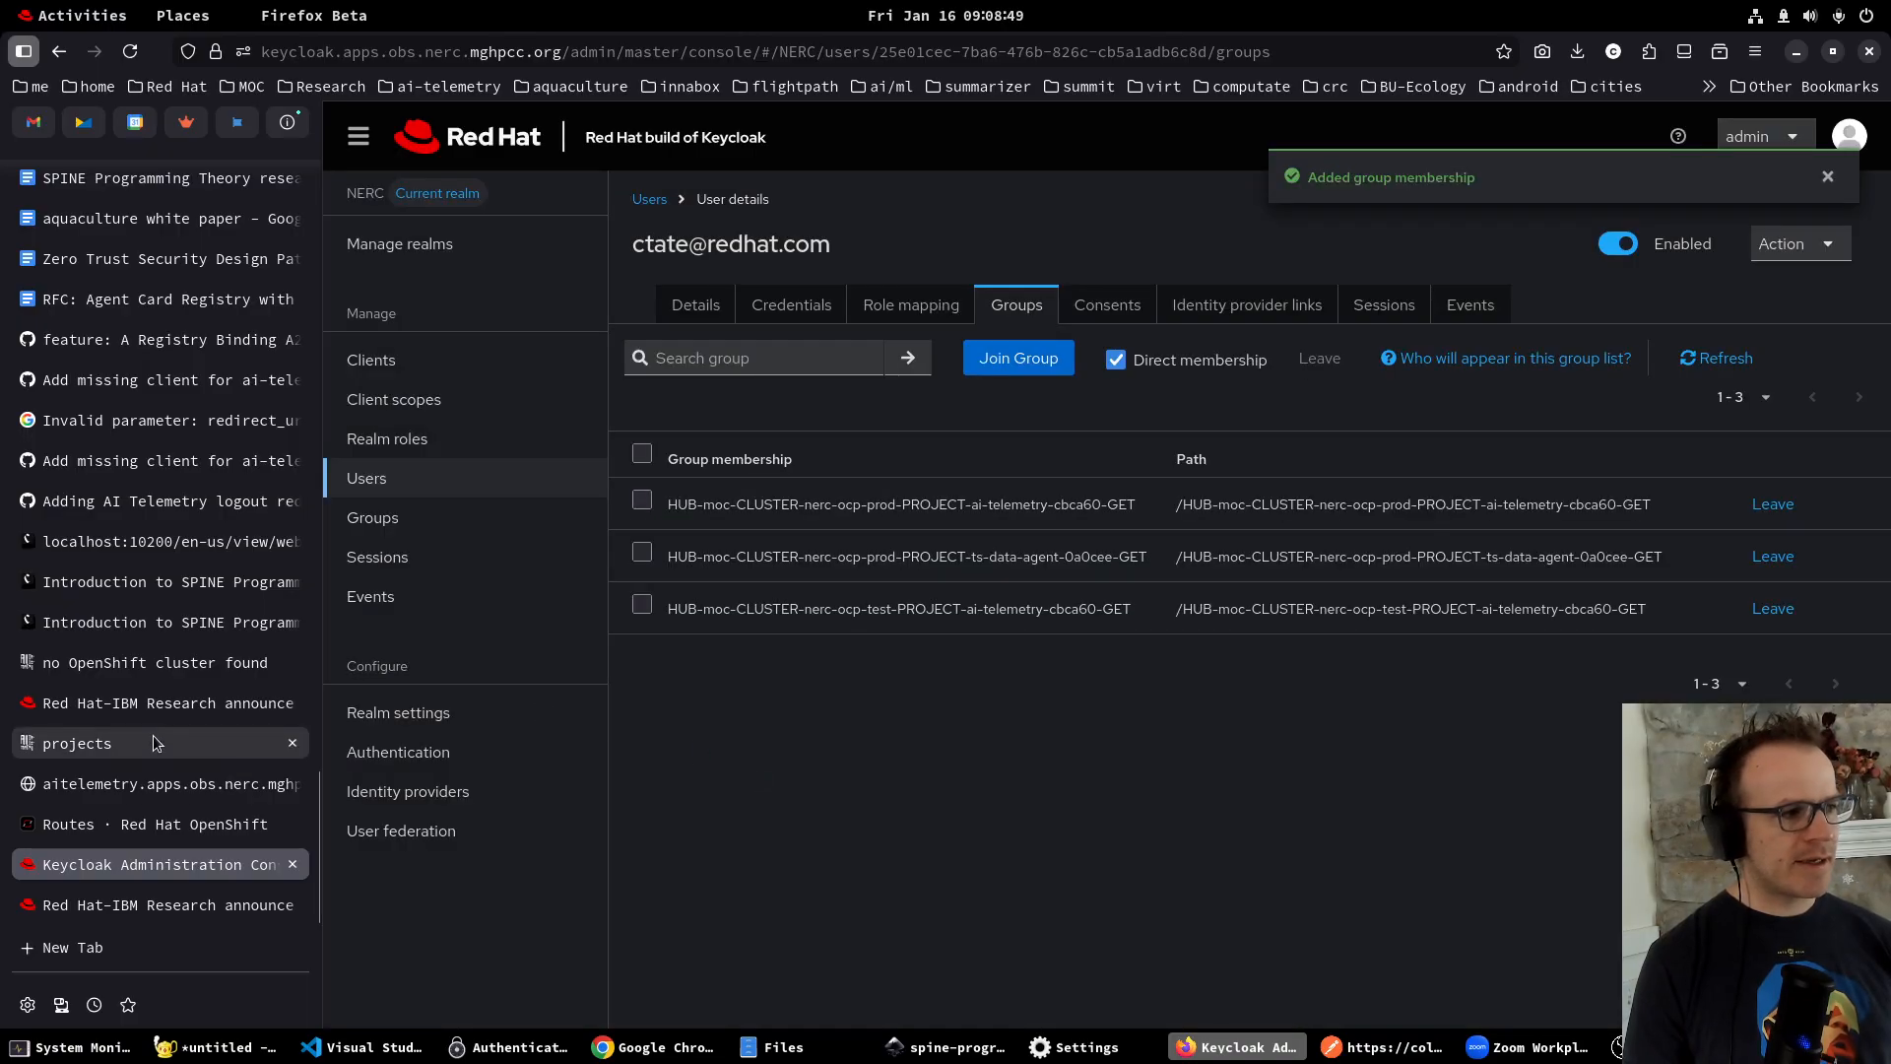
Switch to the AI Telemetry projects list, reload it, and examine the accessible projects and their memory and CPU usage charts.
left_click(177, 743)
key("ctrl+r")
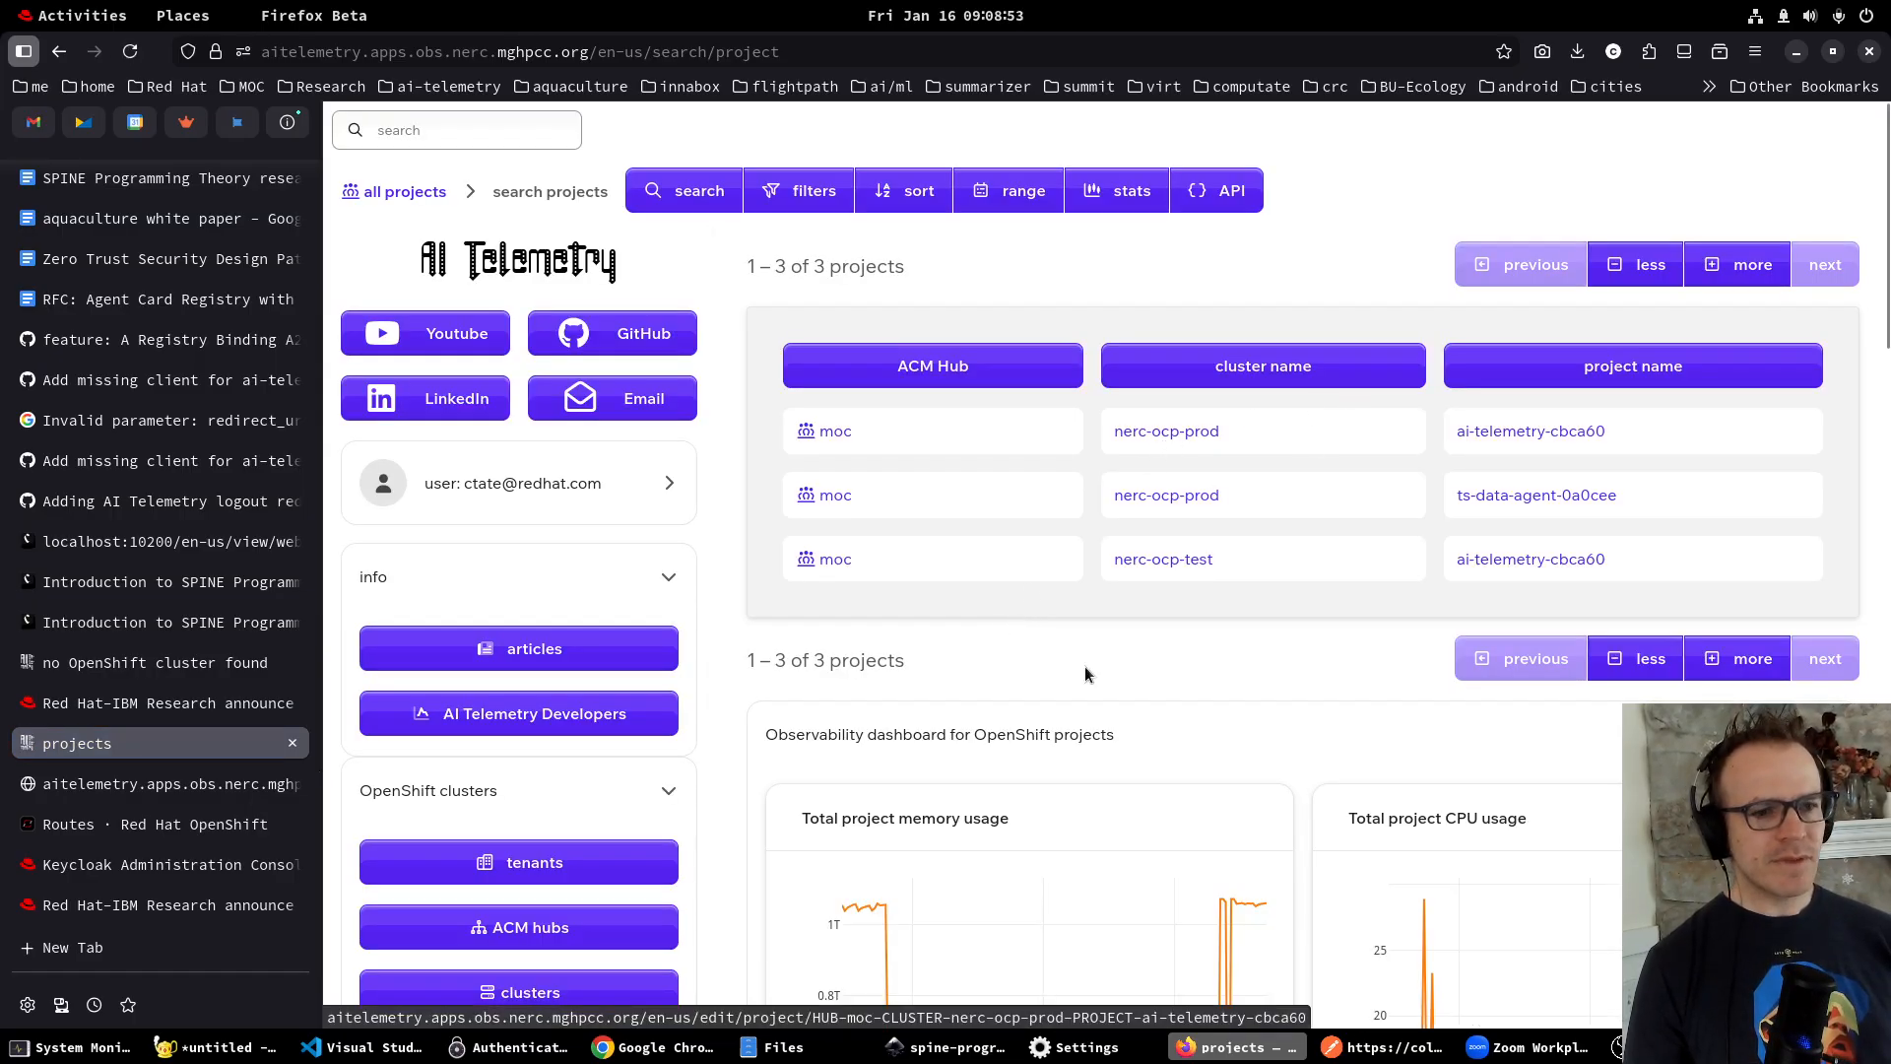
scroll(1039, 758, "down", 2)
scroll(1040, 758, "down", 5)
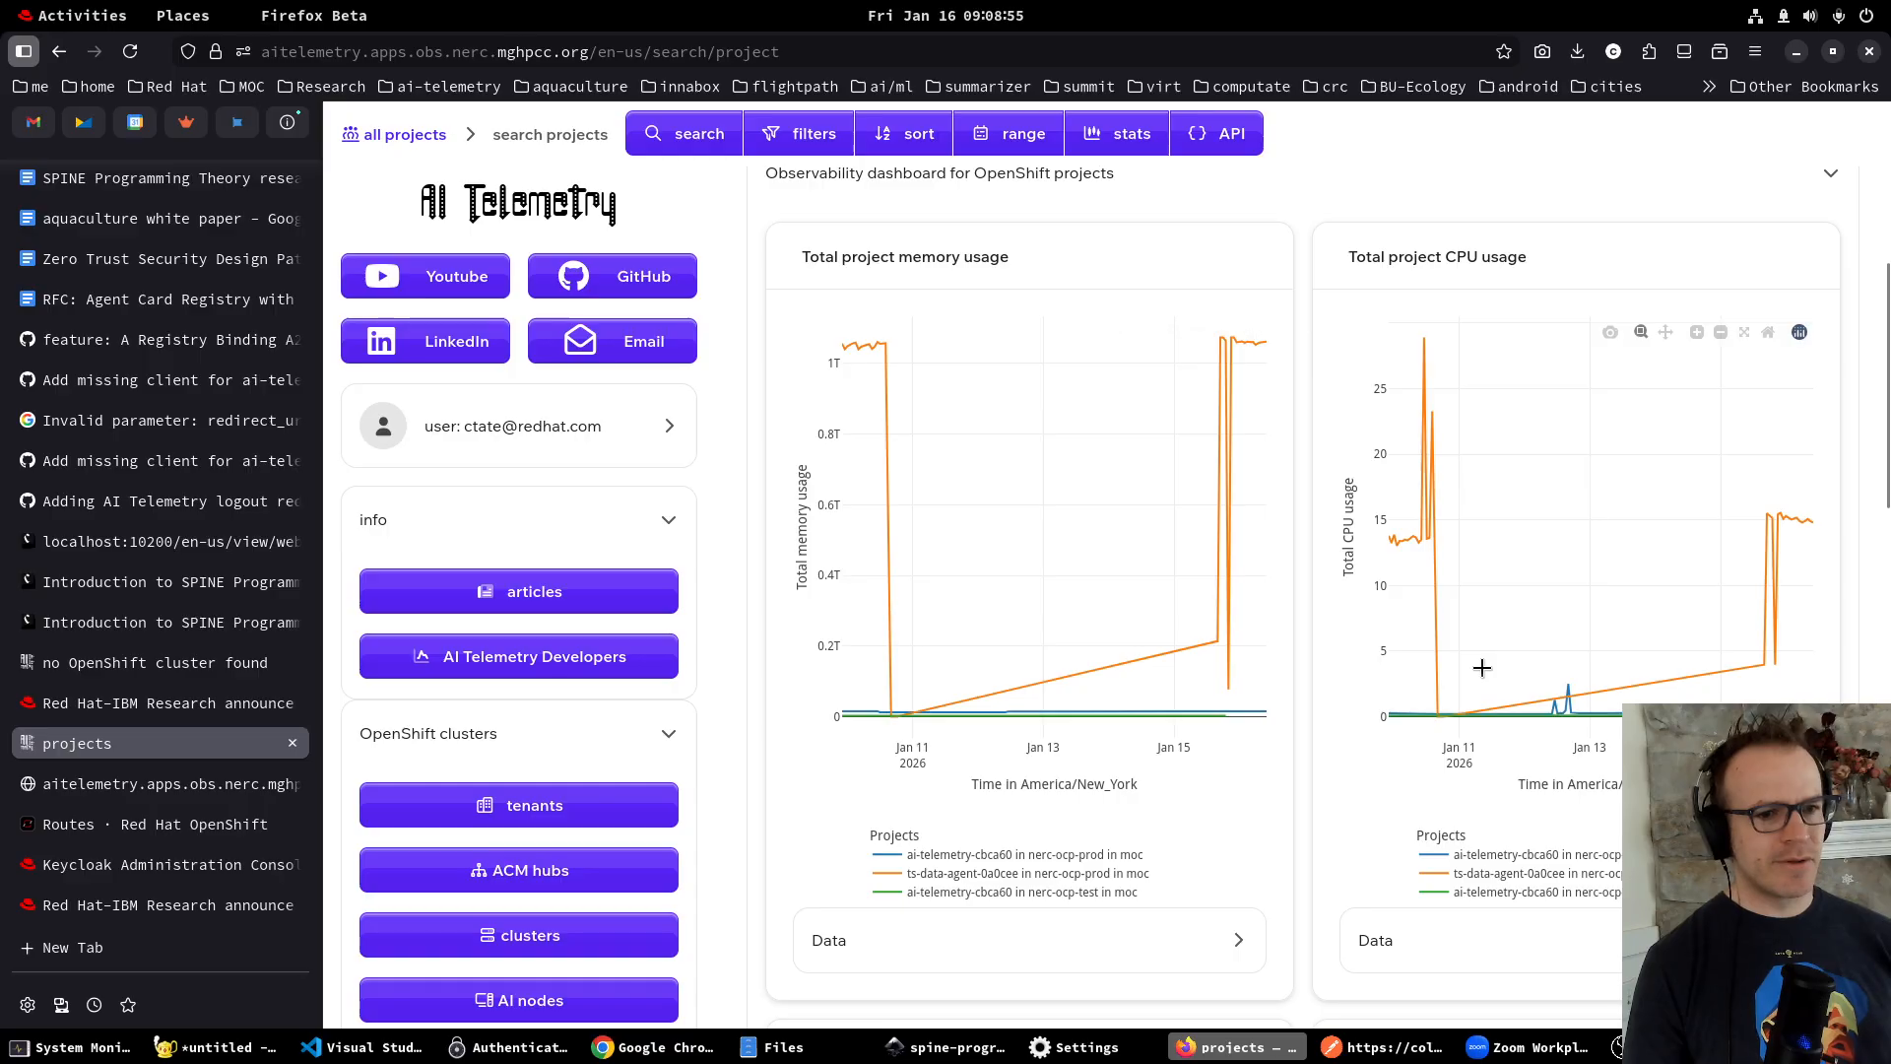
scroll(1482, 665, "up", 6)
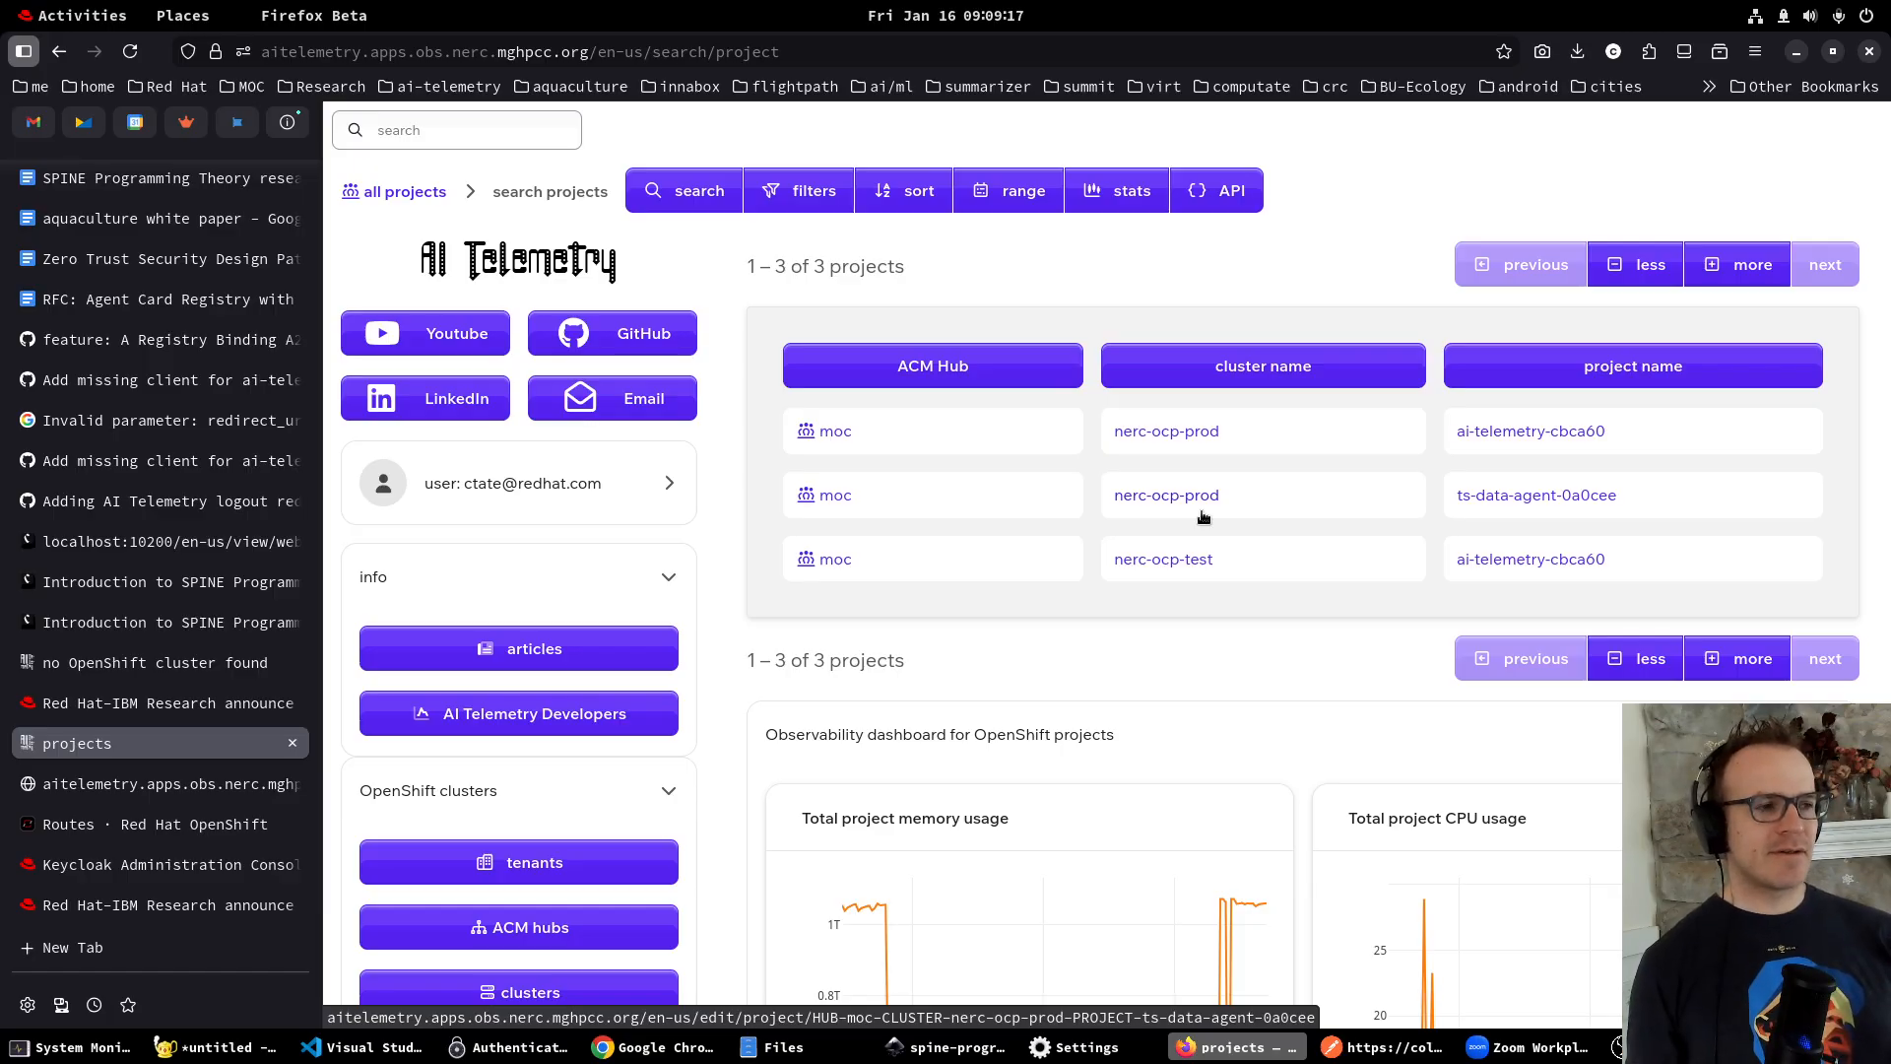
Look up keycloak authorization services in a new browser tab, open the Authorization Services Guide, and review its overview of access control mechanisms.
key("ctrl+t")
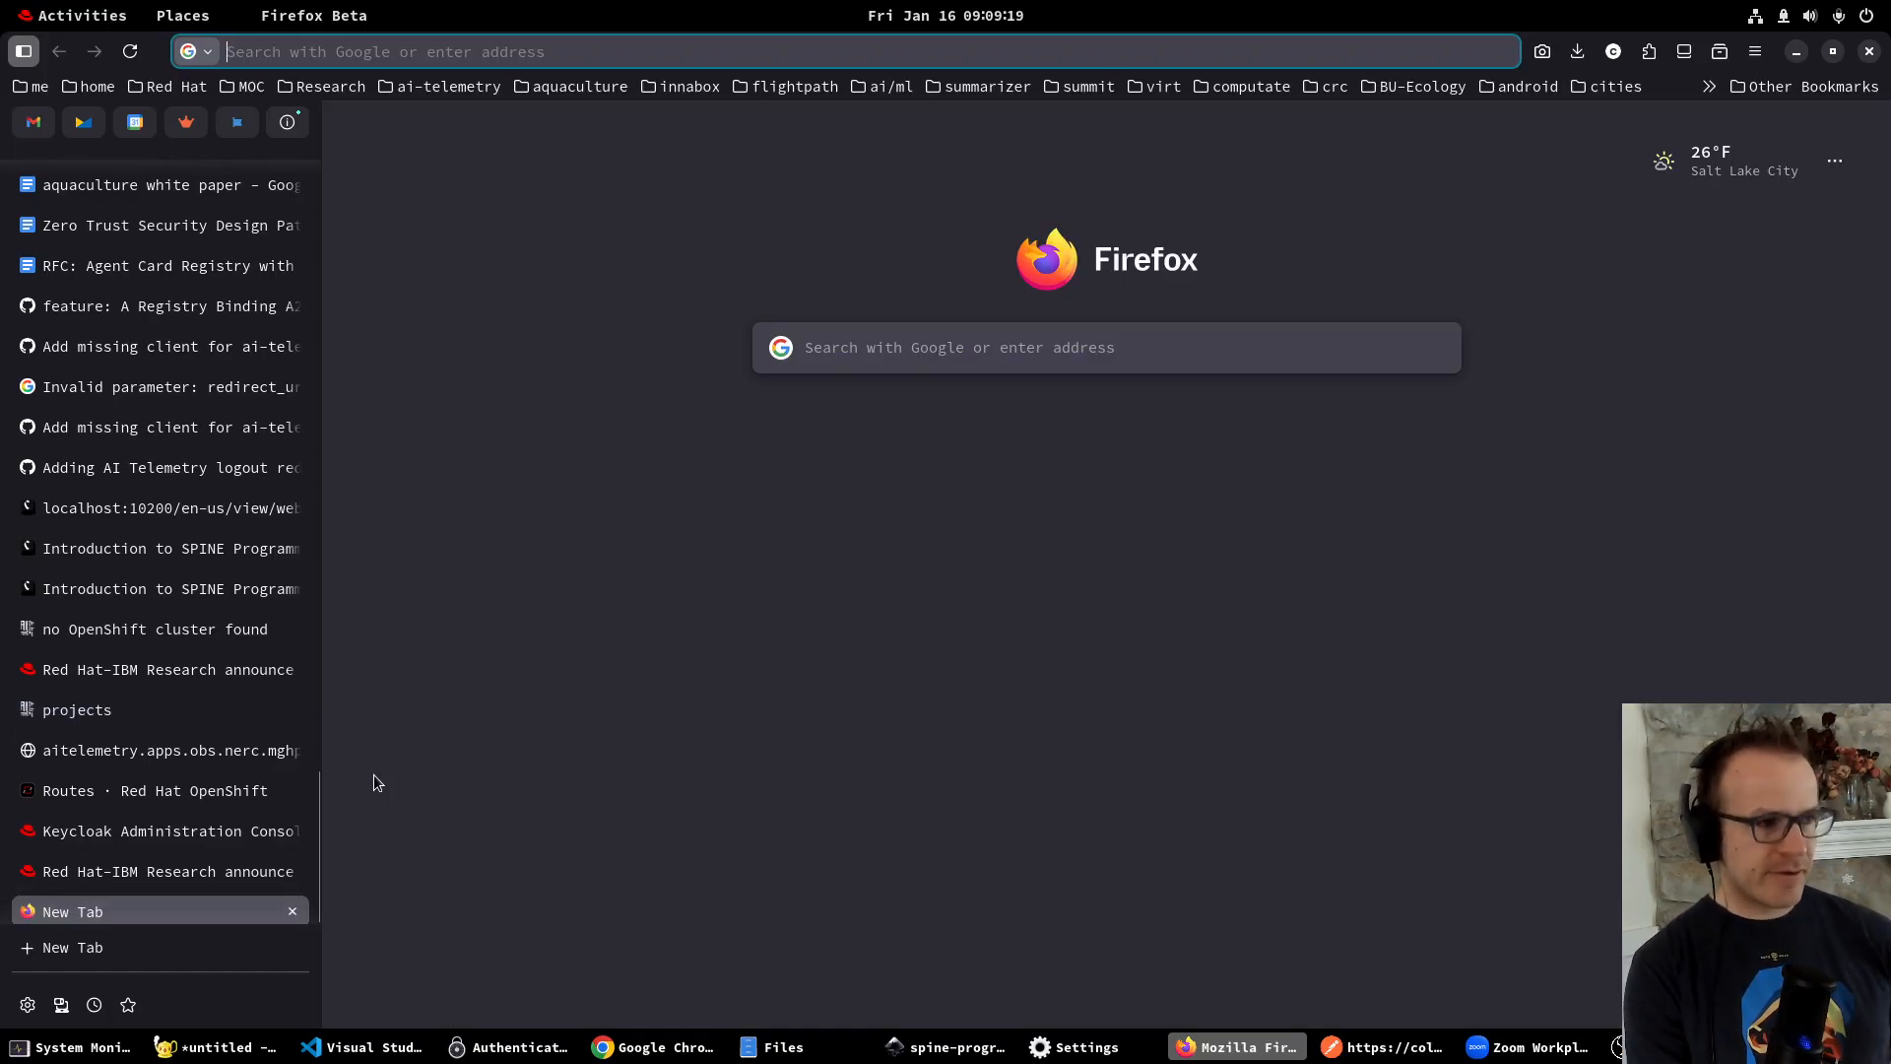
type("keyclo")
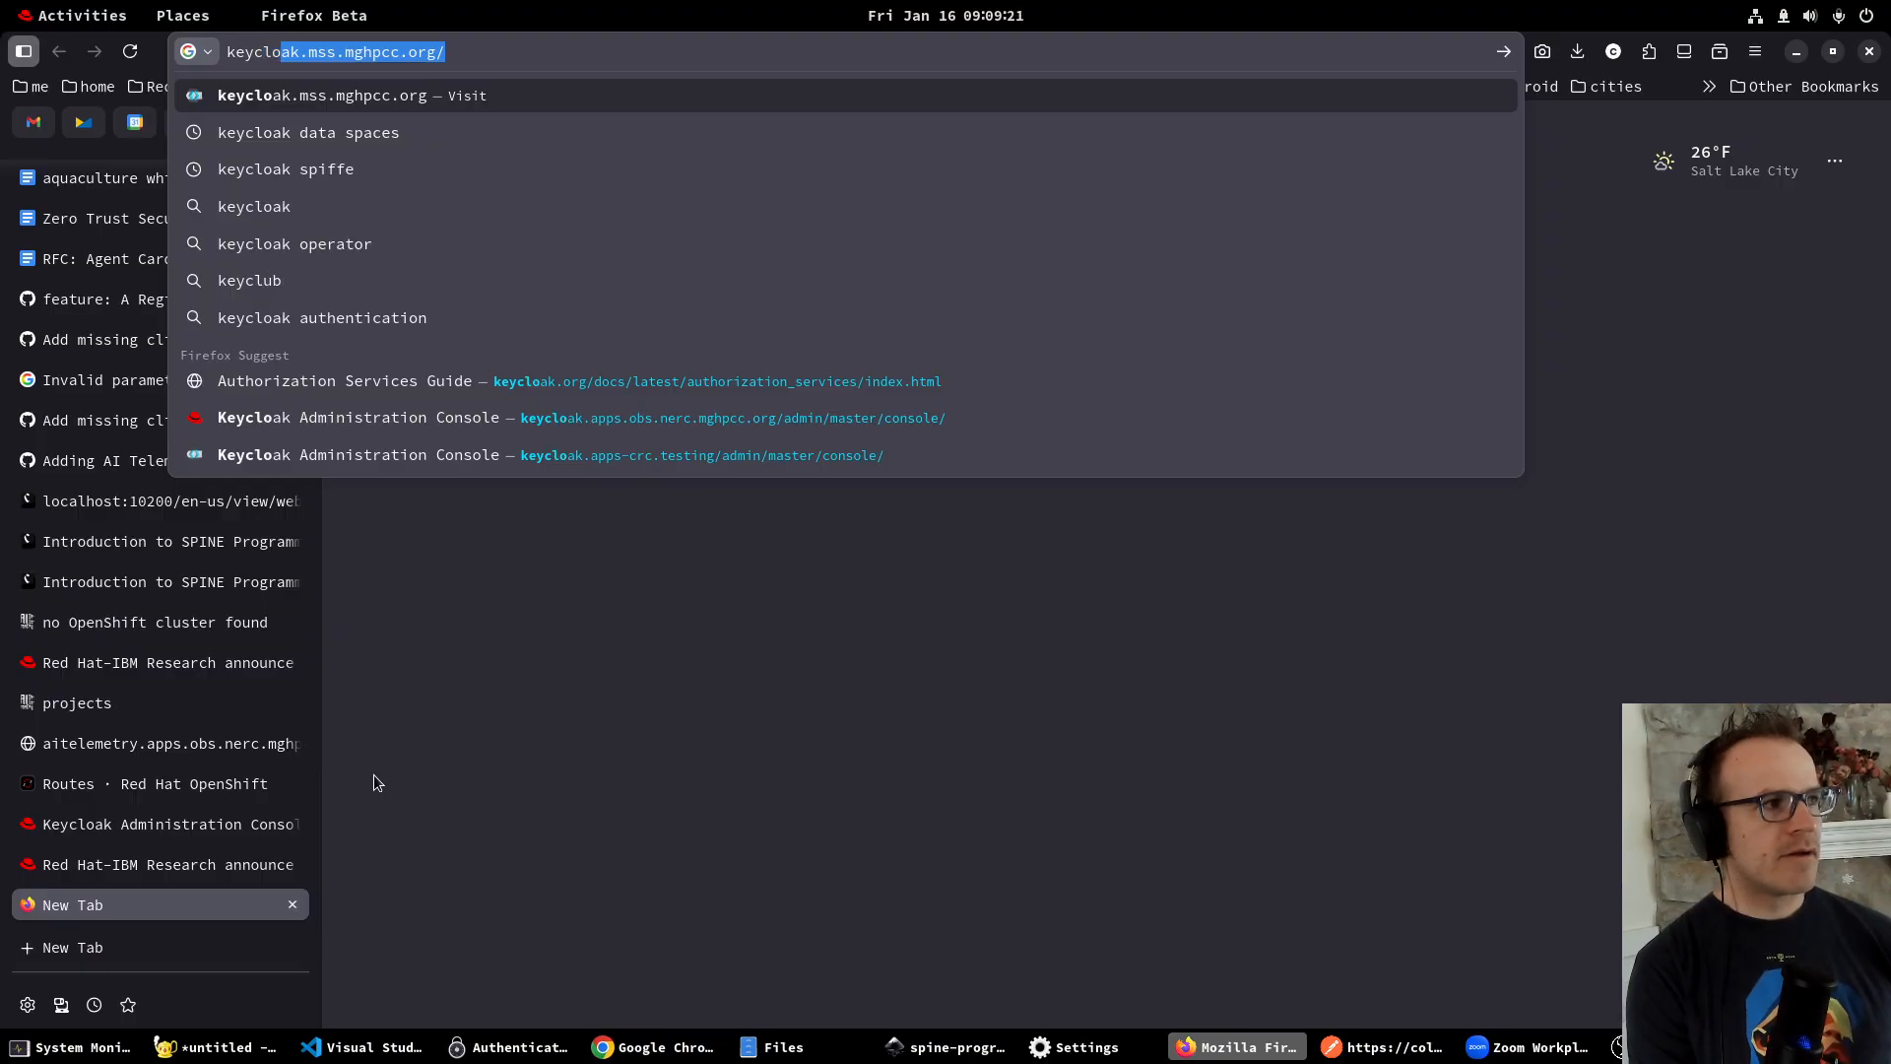
type("ak authorization ")
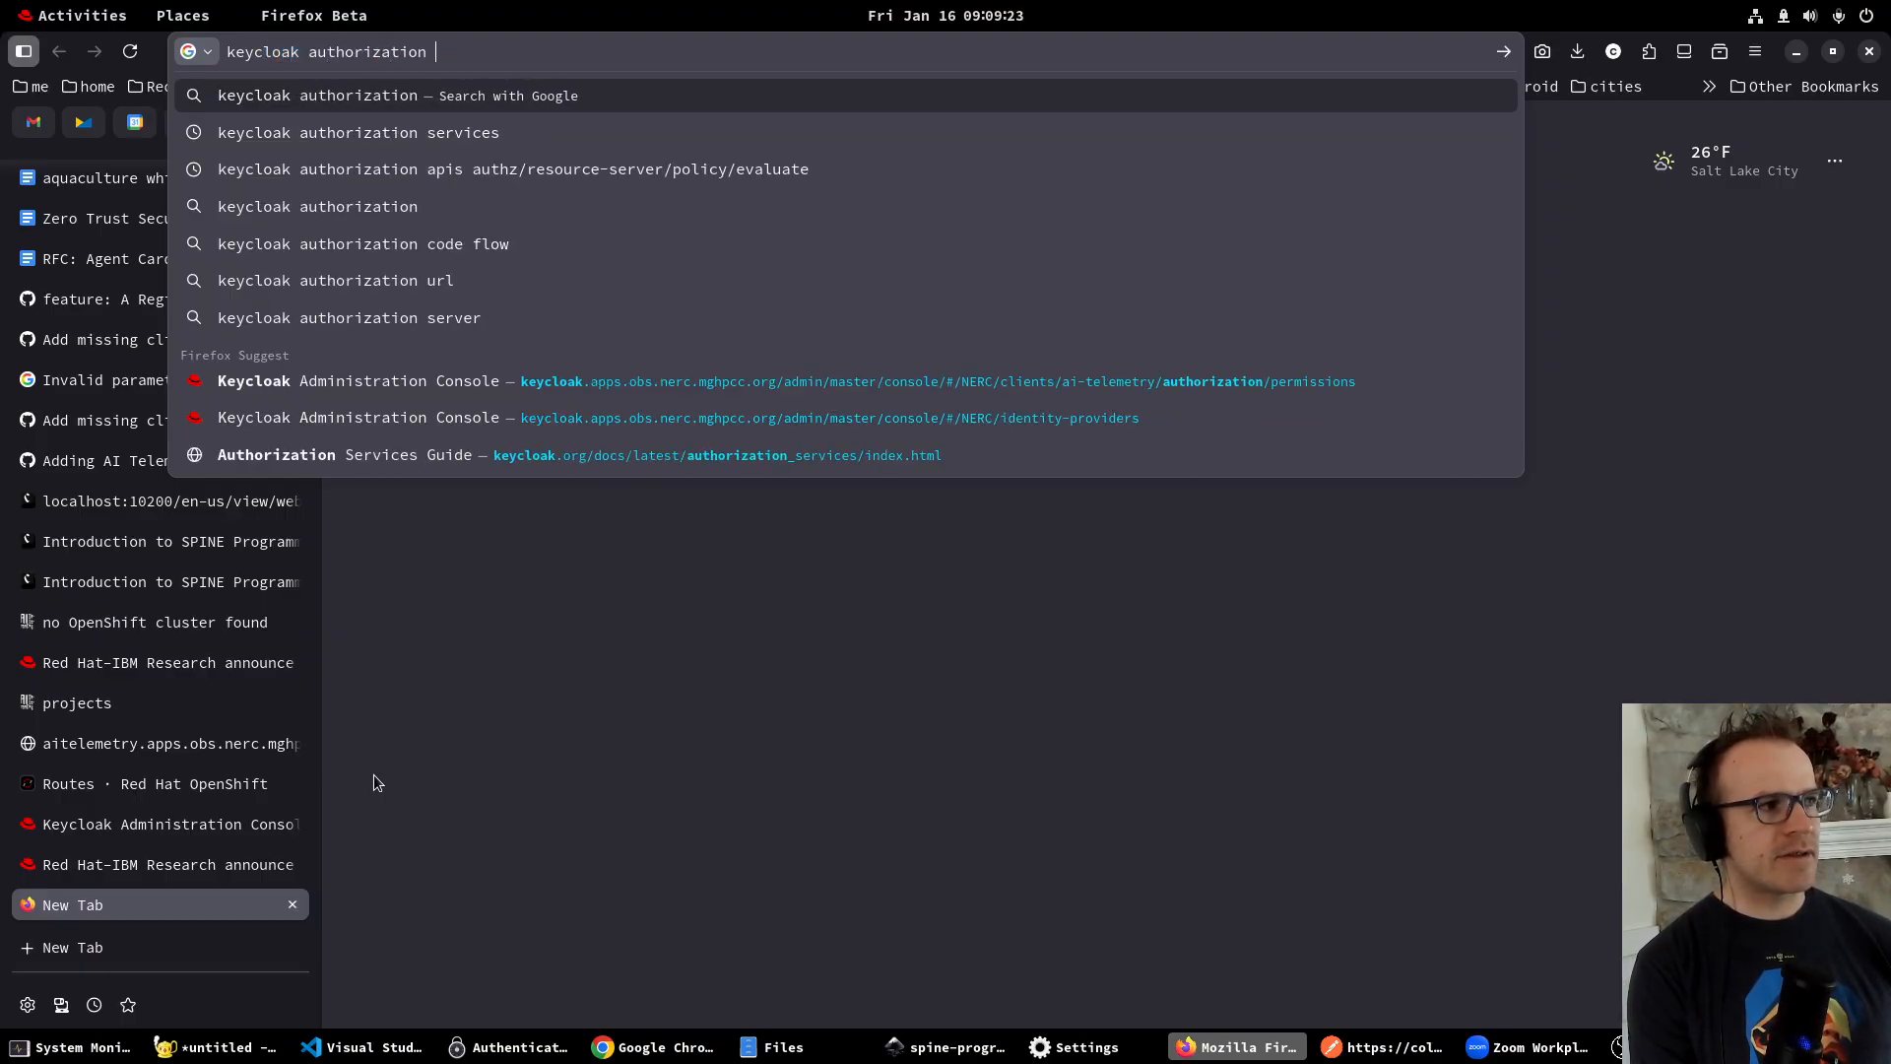
type("services")
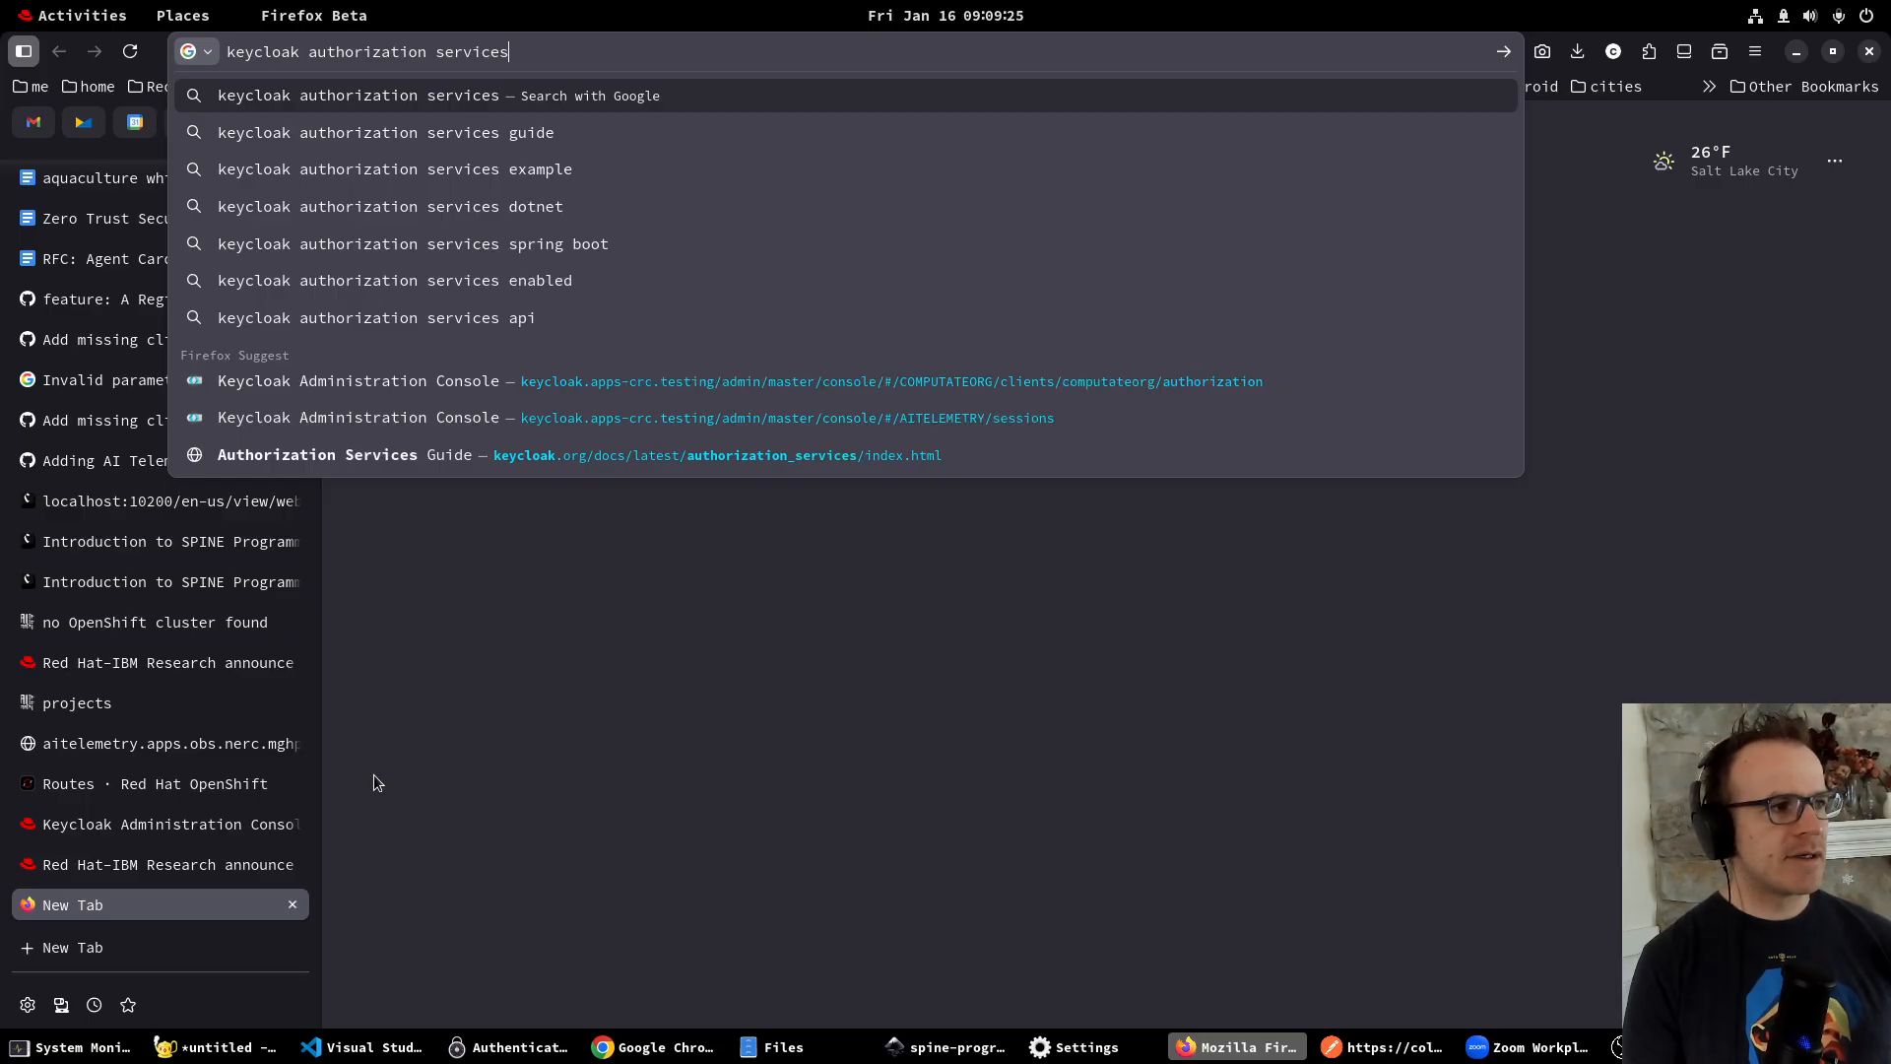
left_click(615, 459)
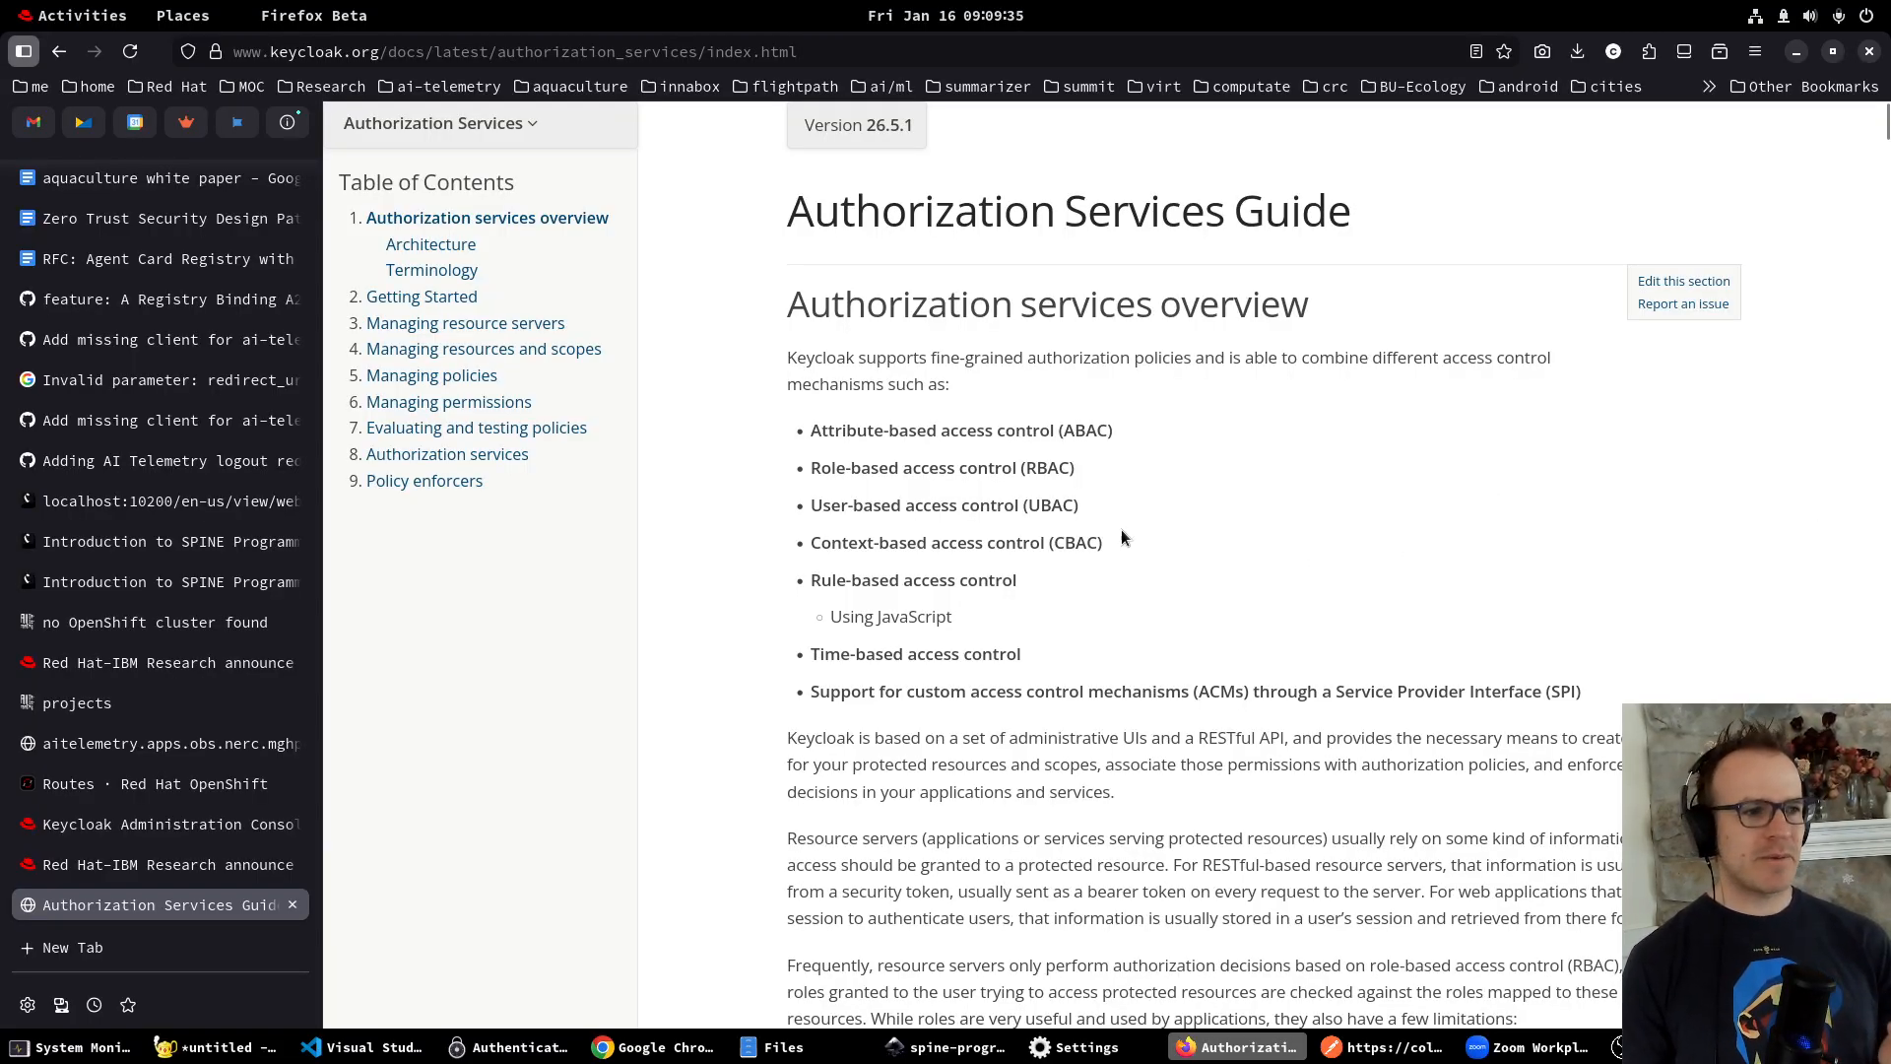
scroll(998, 533, "down", 5)
scroll(998, 533, "up", 5)
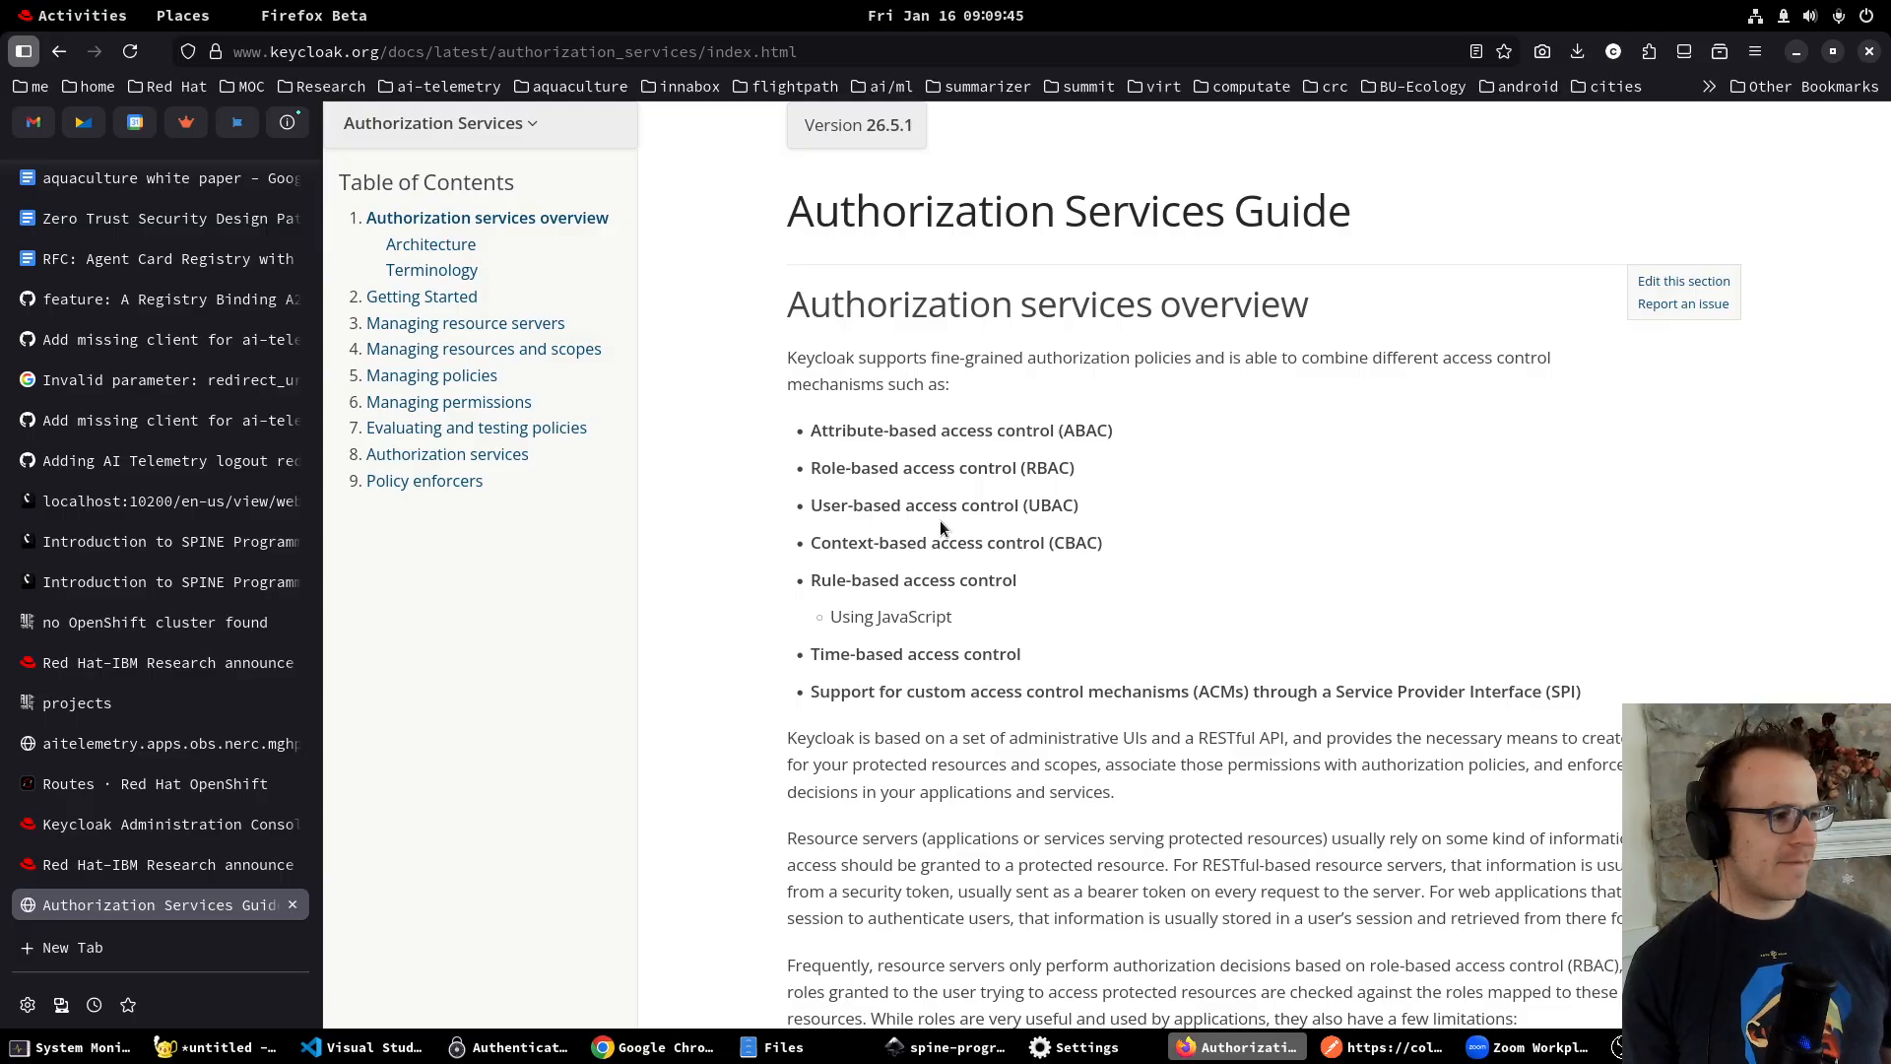
Switch from the Authorization Services Guide to another open application.
mouse_move(89, 864)
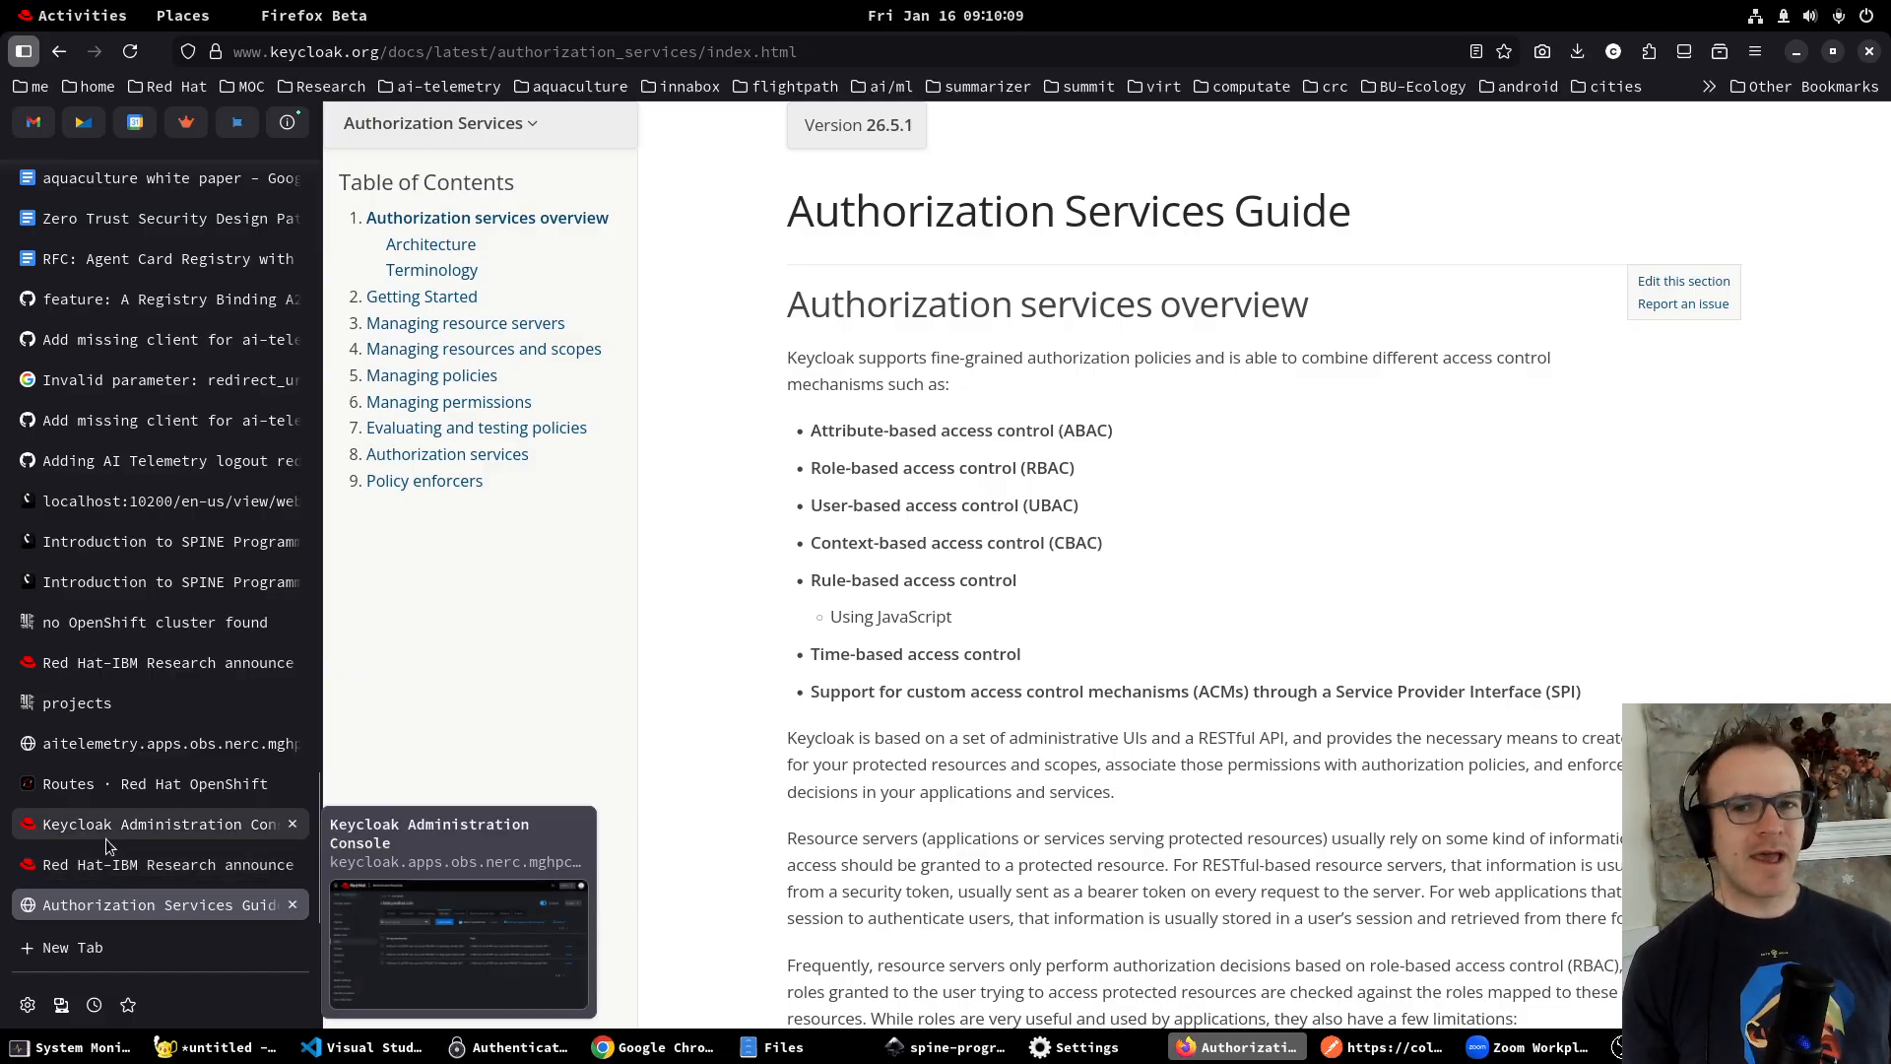
key("alt+Tab")
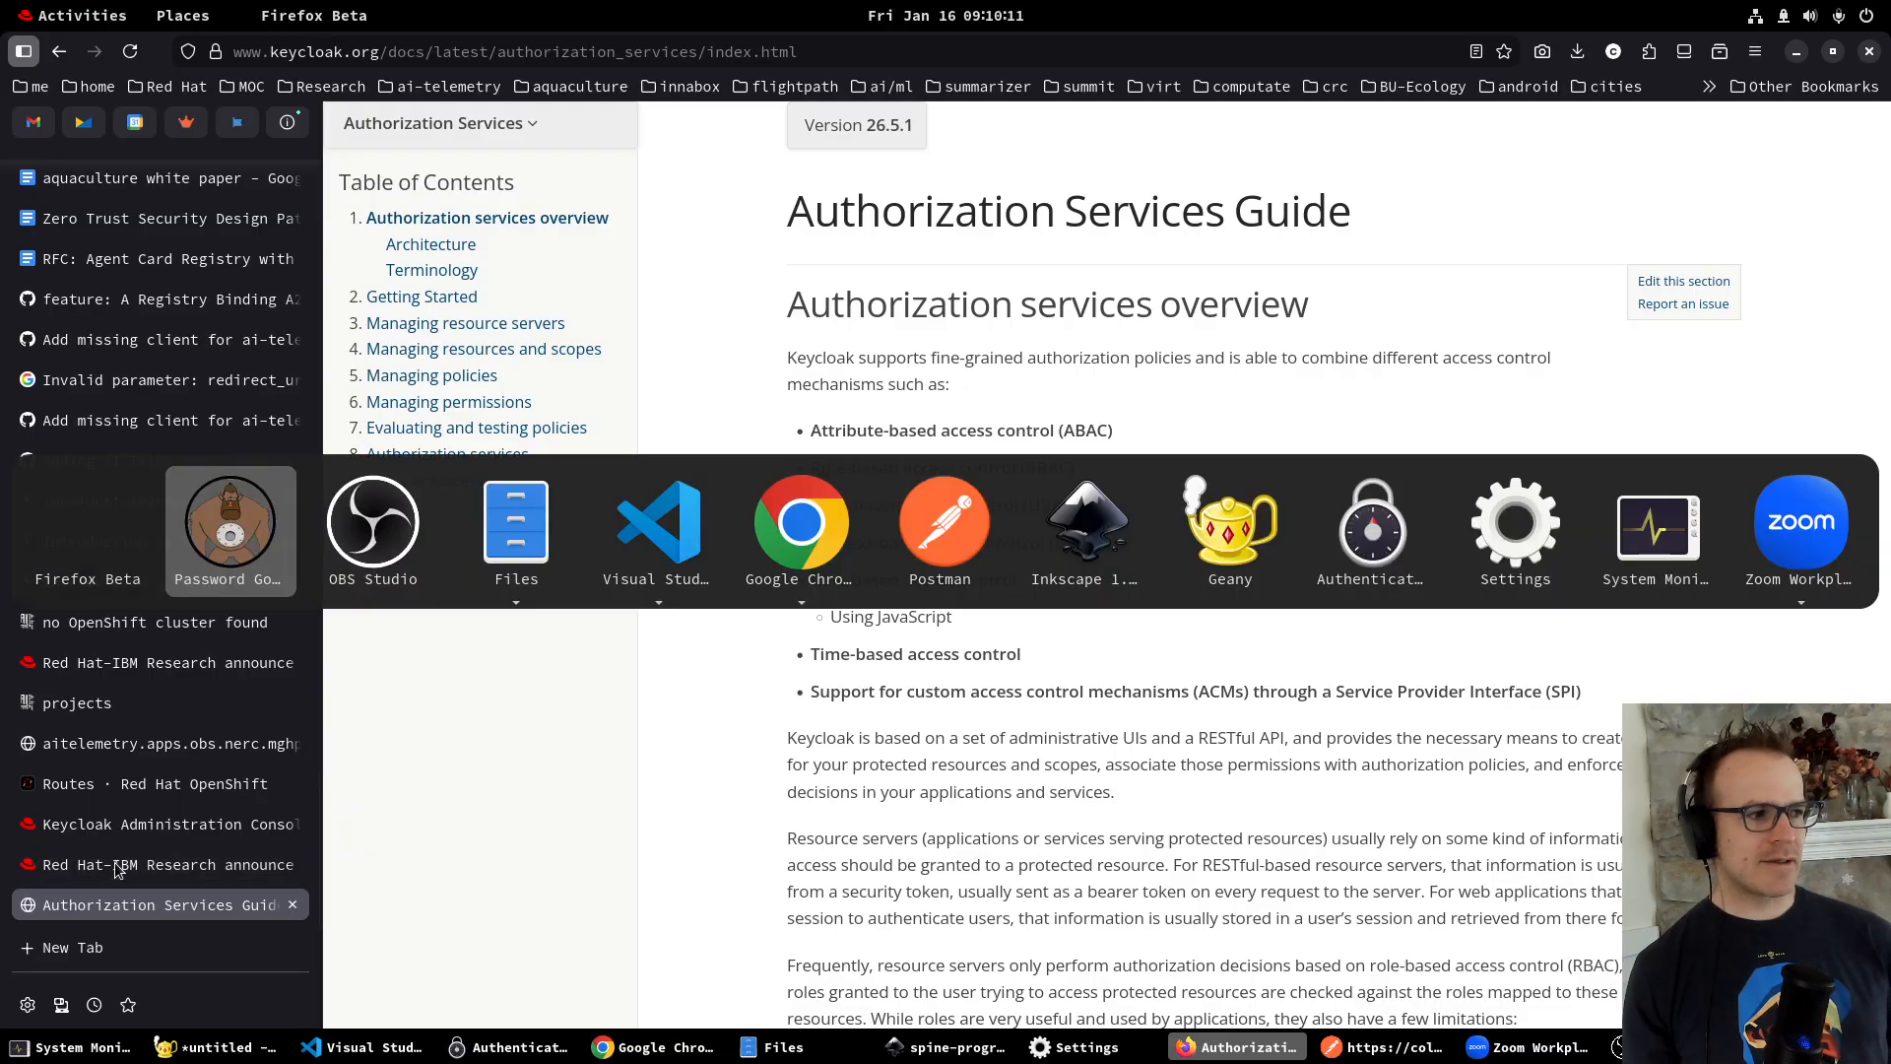